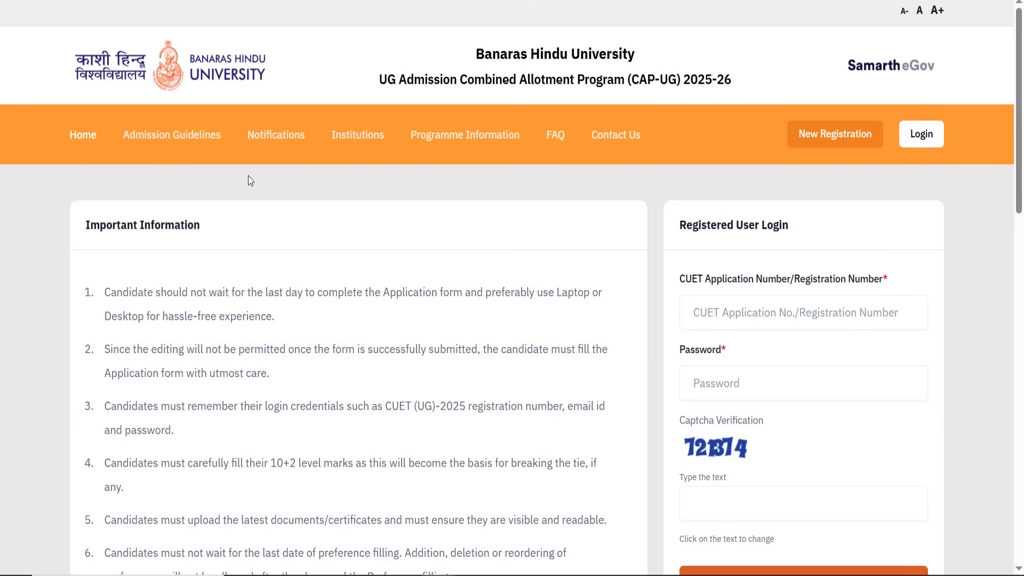
- Review the important information and registration fee table on the admission portal's home page, and open the new registration form
{"action": "scroll", "coordinate": [248, 176], "scroll_direction": "down", "scroll_amount": 2}
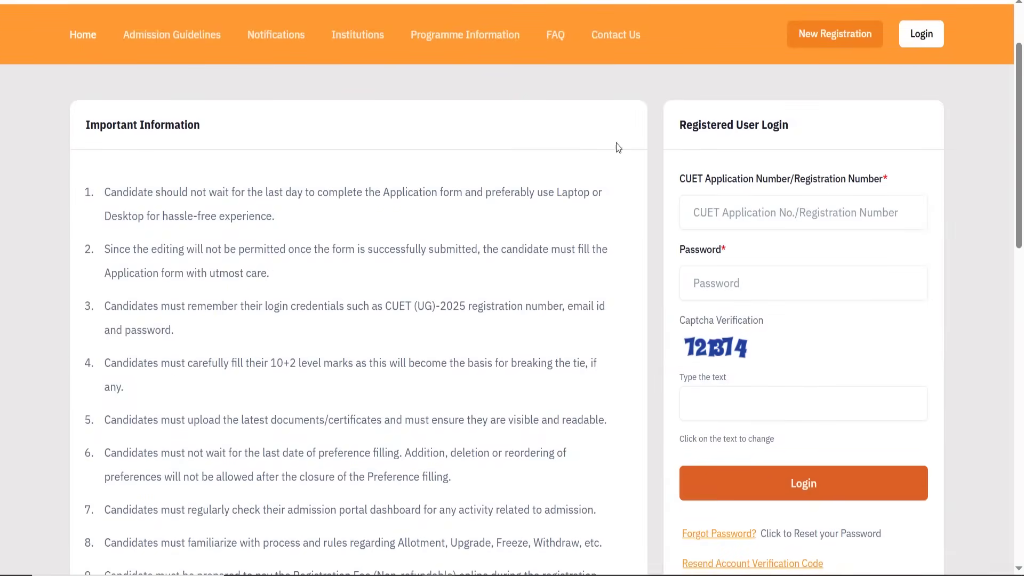
{"action": "scroll", "coordinate": [312, 152], "scroll_direction": "down", "scroll_amount": 4}
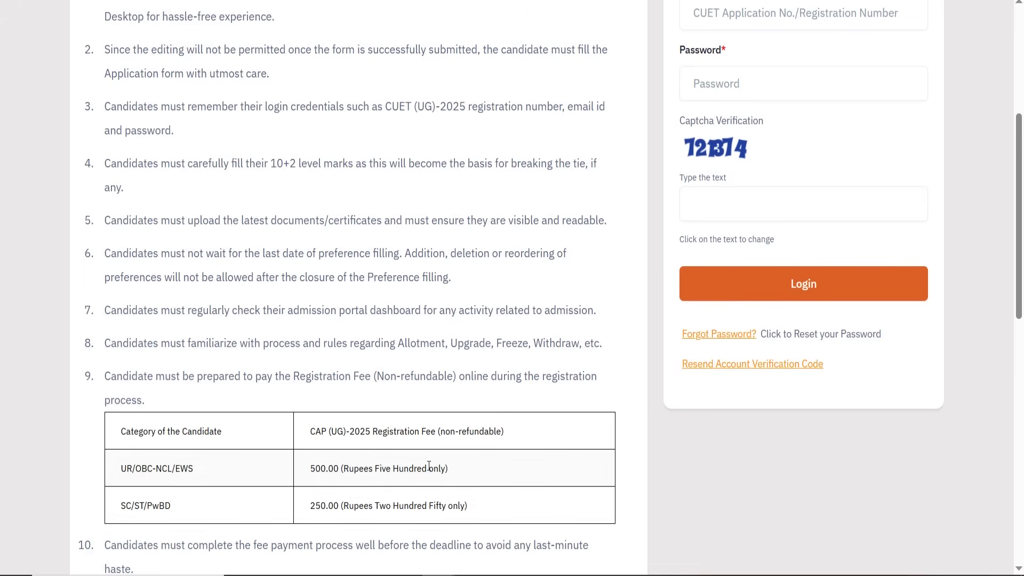
{"action": "scroll", "coordinate": [441, 425], "scroll_direction": "up", "scroll_amount": 2}
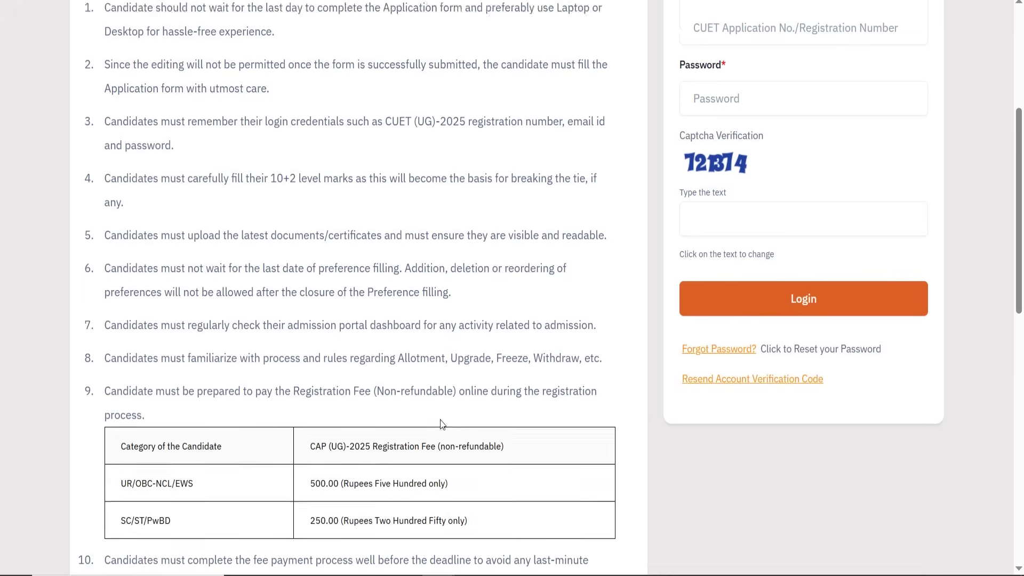
{"action": "scroll", "coordinate": [422, 379], "scroll_direction": "up", "scroll_amount": 4}
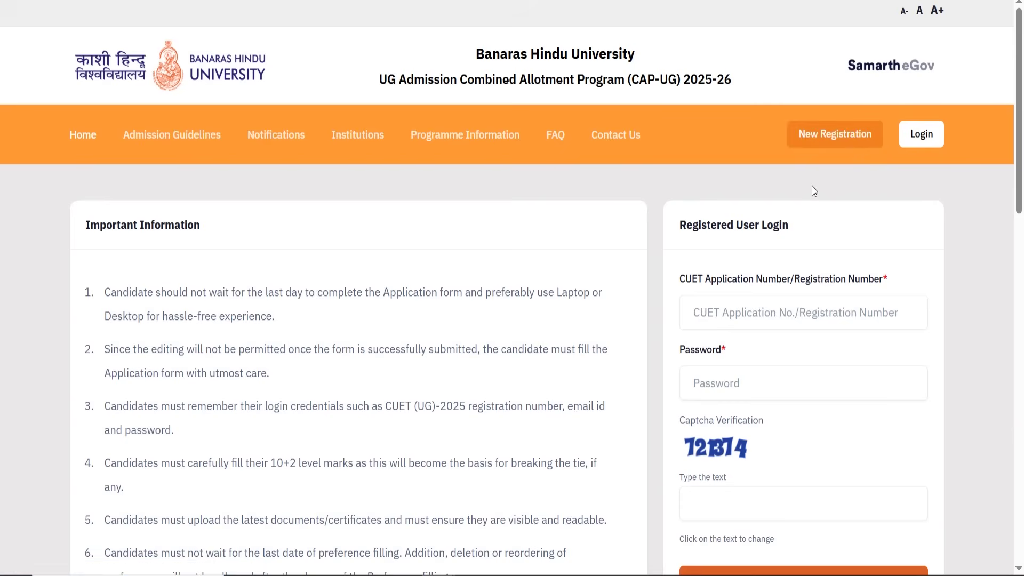
{"action": "left_click", "coordinate": [831, 139]}
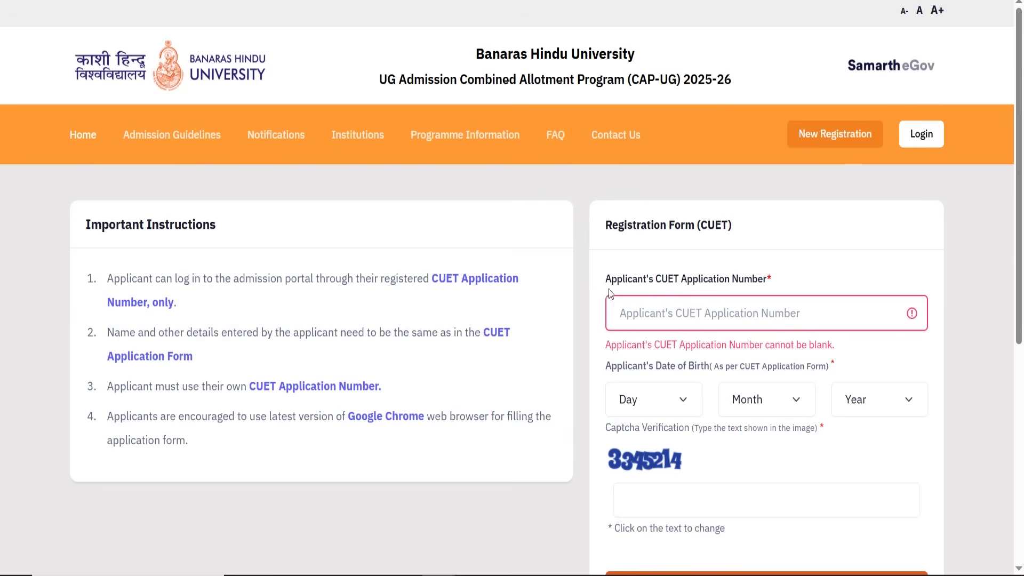
- Examine the CUET registration form, starting with the applicant's application number field
{"action": "left_click_drag", "start_coordinate": [606, 277], "coordinate": [779, 271]}
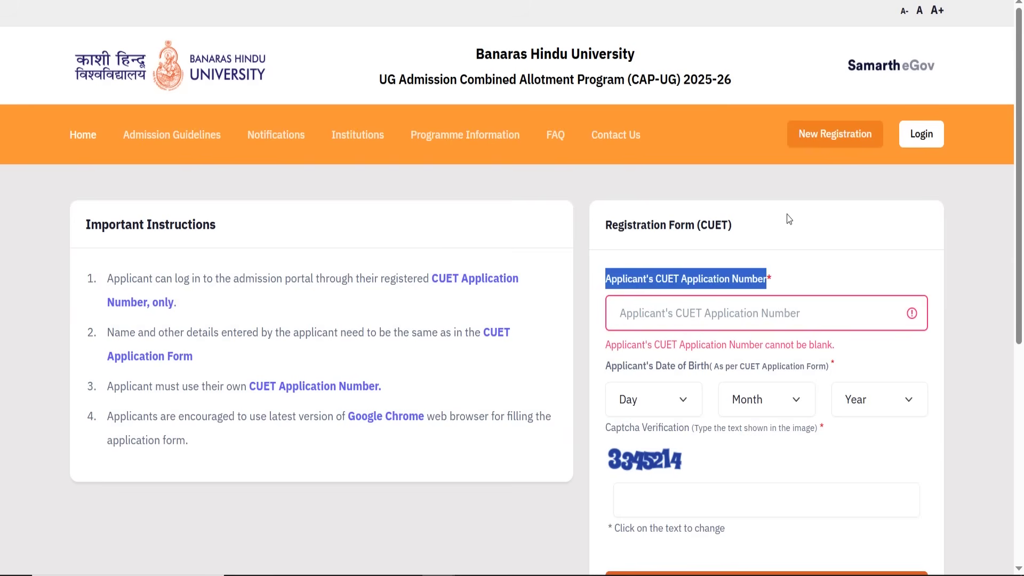
{"action": "scroll", "coordinate": [789, 218], "scroll_direction": "down", "scroll_amount": 2}
{"action": "left_click_drag", "start_coordinate": [599, 276], "coordinate": [808, 275]}
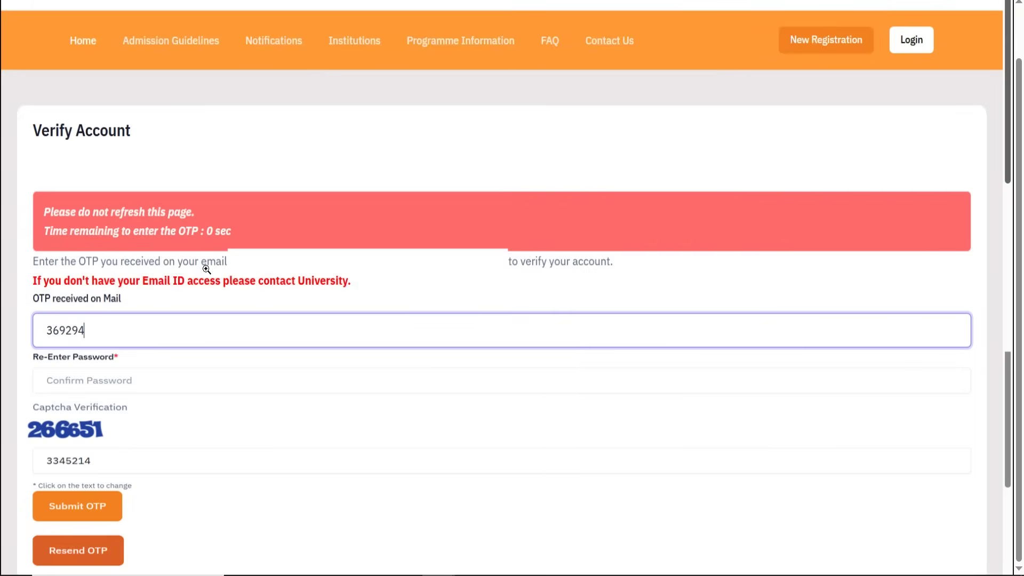
- Look over the email OTP, password re-entry and captcha fields on the account verification page
{"action": "scroll", "coordinate": [206, 269], "scroll_direction": "up", "scroll_amount": 1}
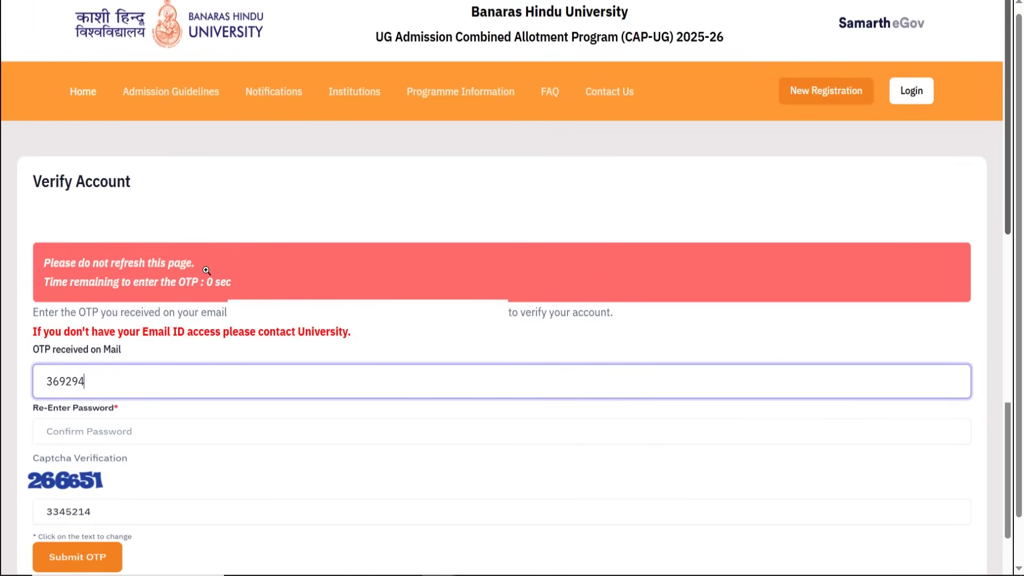
{"action": "scroll", "coordinate": [205, 272], "scroll_direction": "down", "scroll_amount": 1}
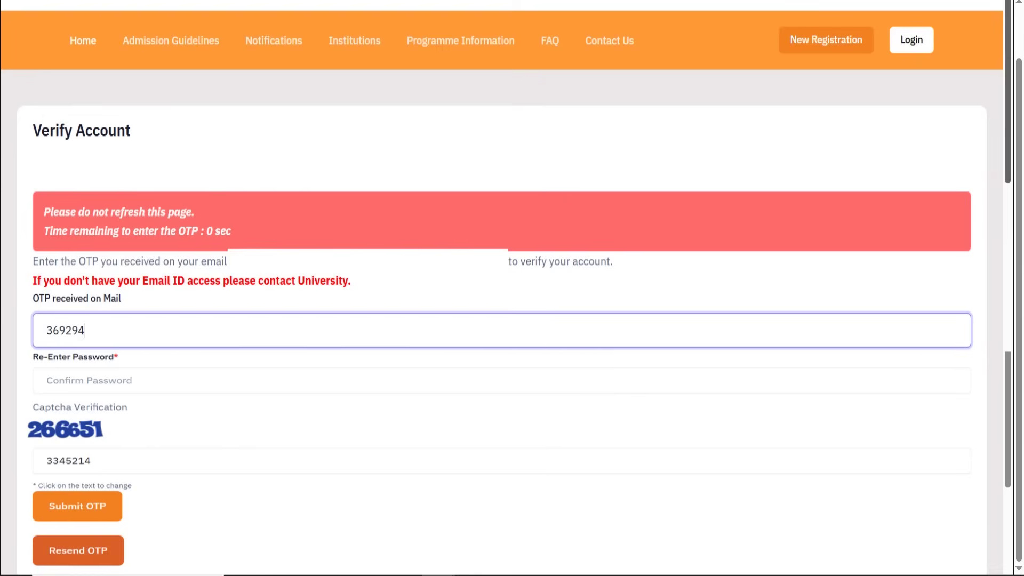
{"action": "left_click", "coordinate": [154, 1]}
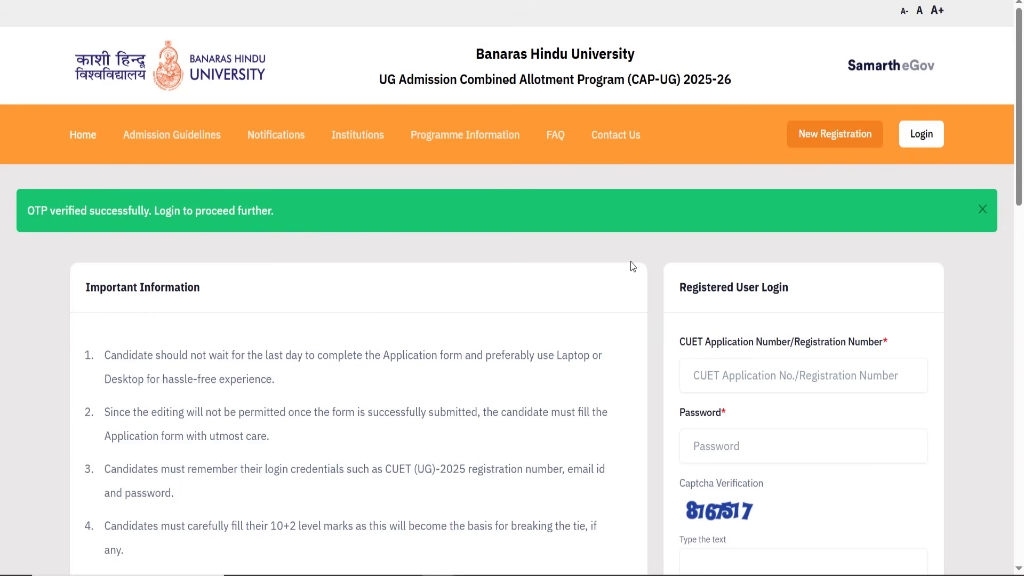
- Examine the application number, password and captcha fields of the registered user login form
{"action": "scroll", "coordinate": [630, 262], "scroll_direction": "down", "scroll_amount": 2}
{"action": "left_click_drag", "start_coordinate": [691, 188], "coordinate": [794, 183]}
{"action": "left_click_drag", "start_coordinate": [677, 243], "coordinate": [893, 238]}
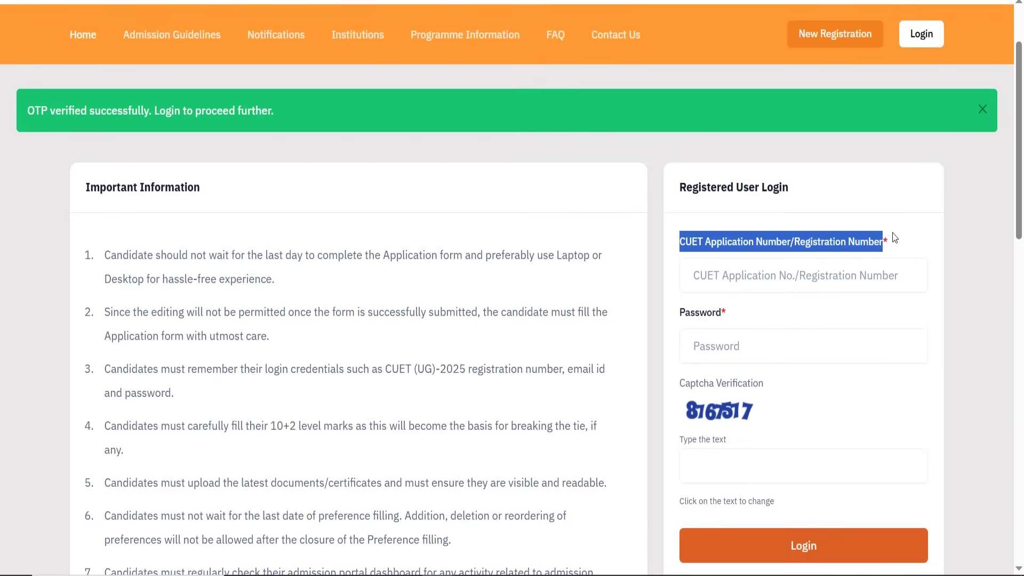
{"action": "left_click", "coordinate": [887, 187]}
{"action": "left_click_drag", "start_coordinate": [702, 315], "coordinate": [721, 314]}
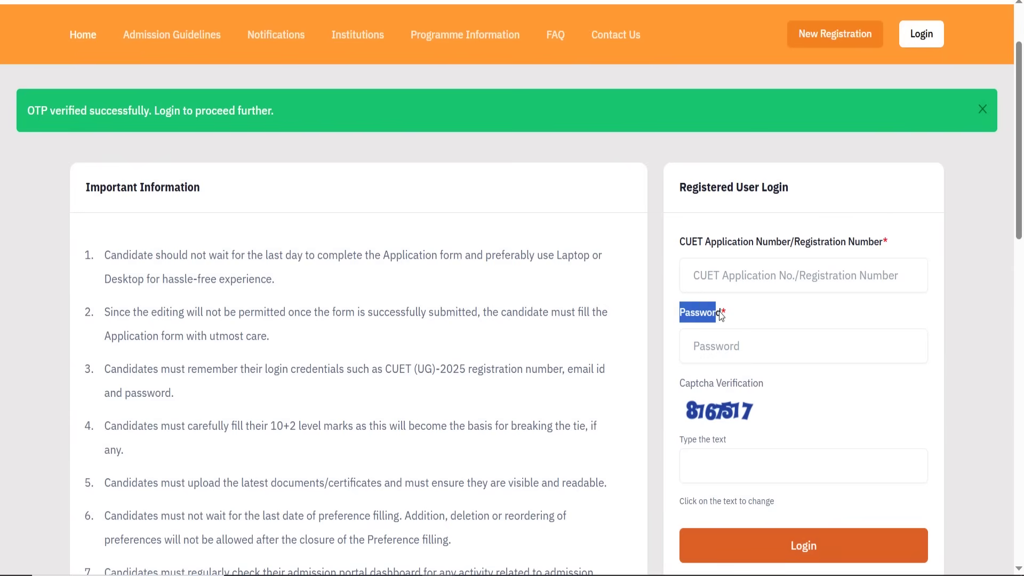
{"action": "left_click", "coordinate": [667, 292]}
{"action": "scroll", "coordinate": [666, 320], "scroll_direction": "down", "scroll_amount": 3}
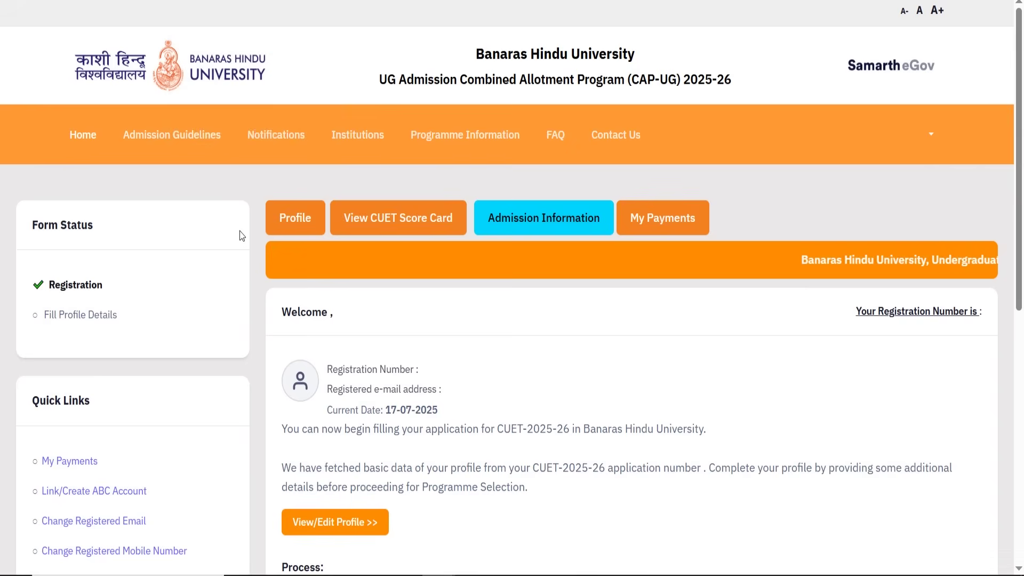
- Look over the applicant dashboard's form status, quick links, welcome message and application process overview
{"action": "scroll", "coordinate": [261, 277], "scroll_direction": "down", "scroll_amount": 1}
{"action": "scroll", "coordinate": [262, 280], "scroll_direction": "down", "scroll_amount": 1}
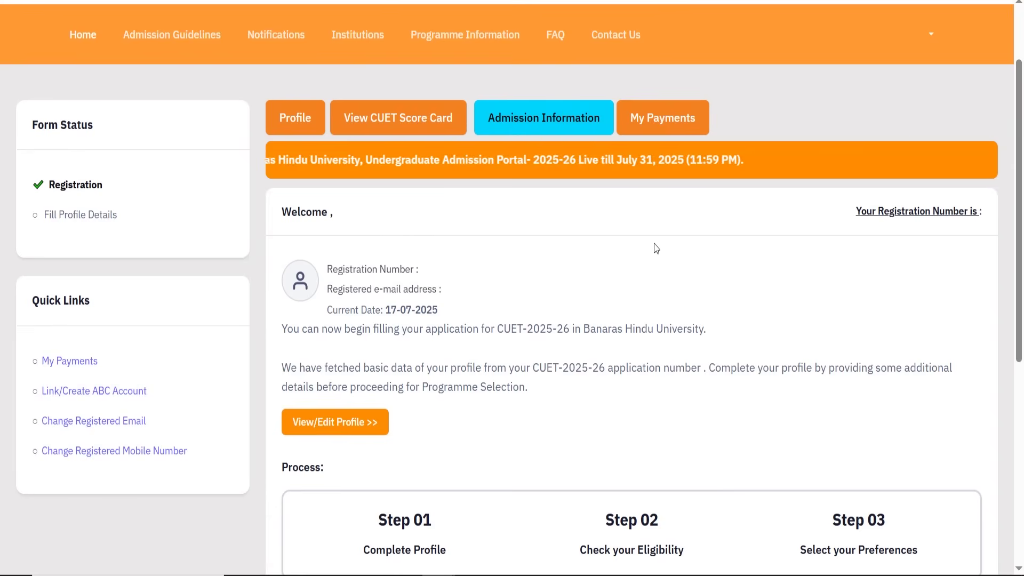
{"action": "scroll", "coordinate": [526, 240], "scroll_direction": "up", "scroll_amount": 1}
{"action": "scroll", "coordinate": [526, 240], "scroll_direction": "up", "scroll_amount": 1}
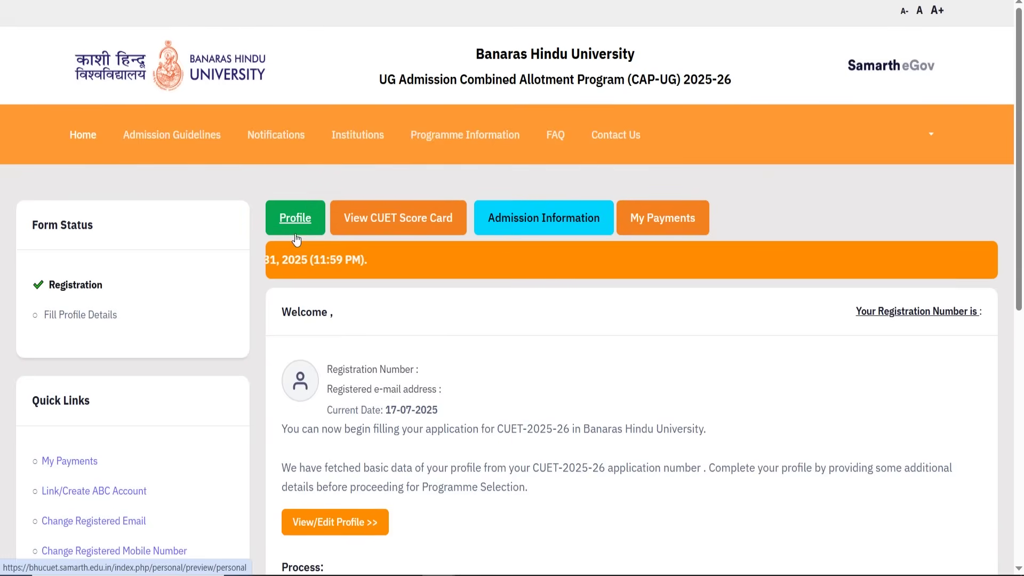
{"action": "scroll", "coordinate": [454, 309], "scroll_direction": "down", "scroll_amount": 2}
{"action": "scroll", "coordinate": [471, 296], "scroll_direction": "down", "scroll_amount": 2}
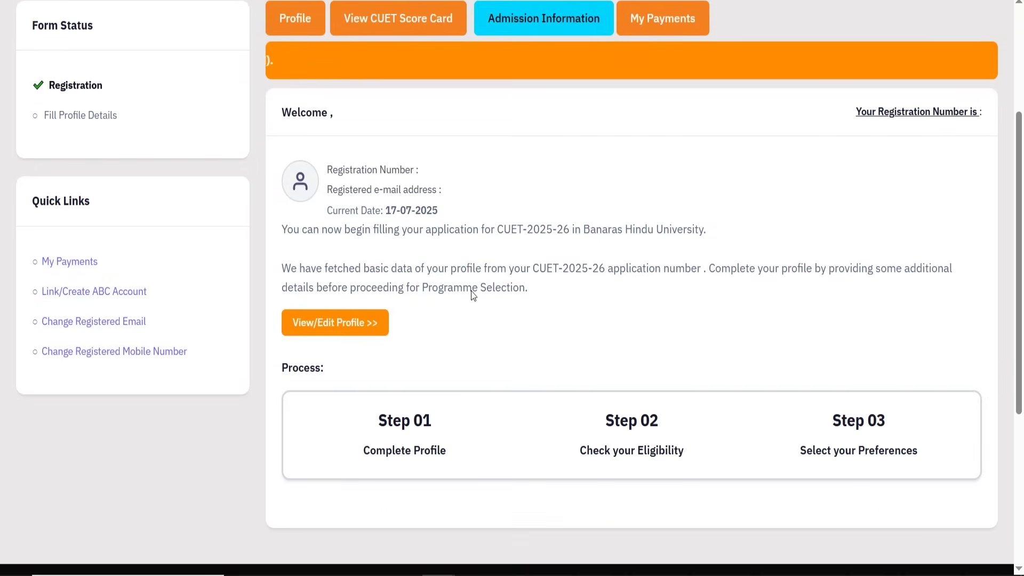
- Review the three application process stages on the dashboard and open the applicant's profile form
{"action": "left_click_drag", "start_coordinate": [365, 420], "coordinate": [567, 424]}
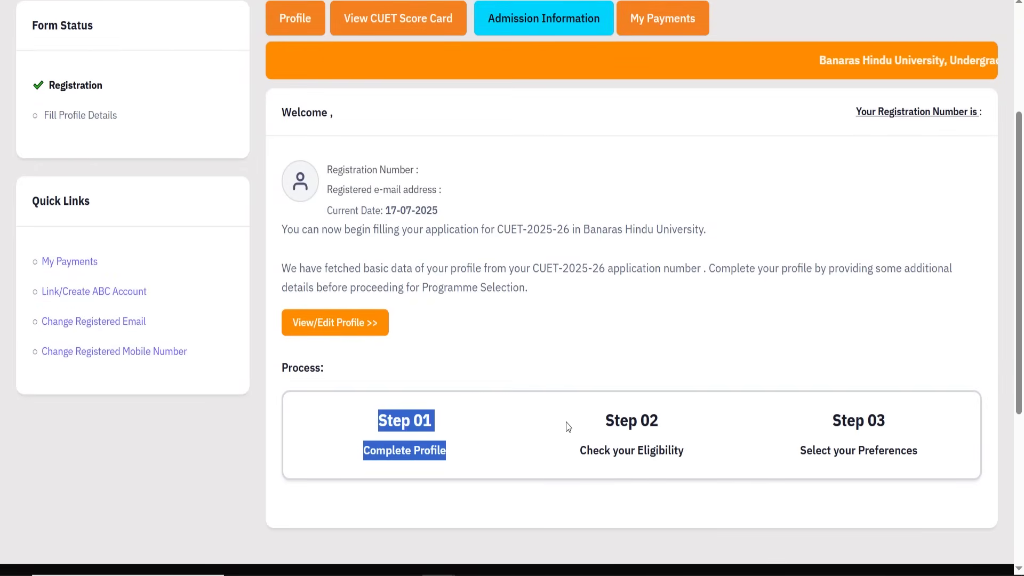
{"action": "left_click", "coordinate": [832, 424]}
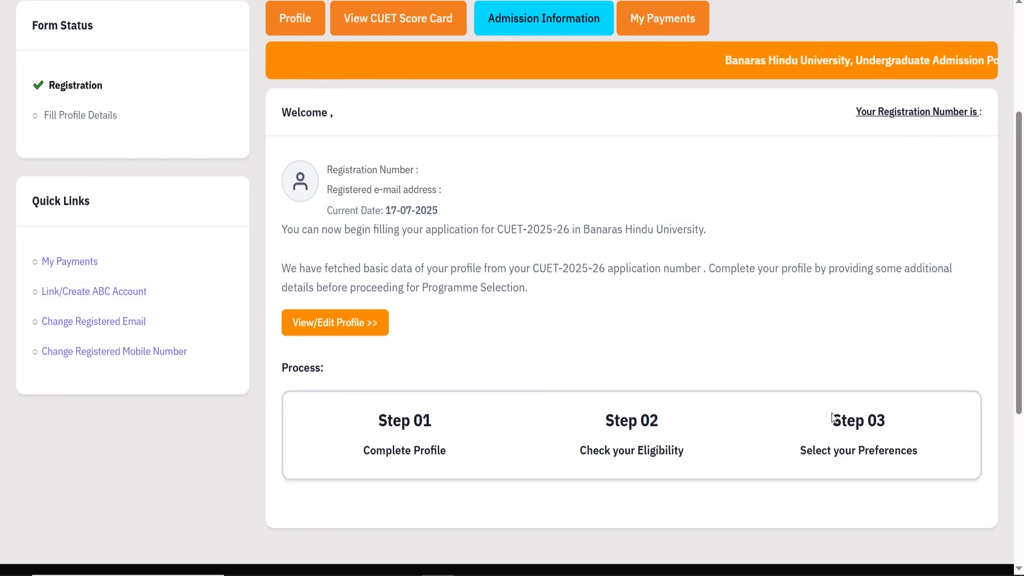
{"action": "left_click_drag", "start_coordinate": [832, 424], "coordinate": [918, 424]}
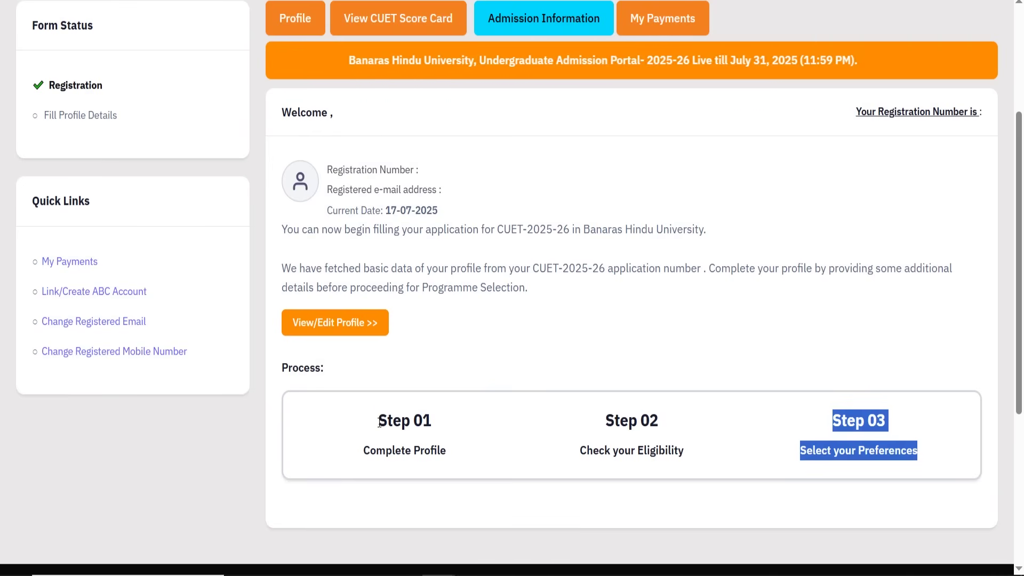
{"action": "left_click_drag", "start_coordinate": [379, 420], "coordinate": [443, 423]}
{"action": "scroll", "coordinate": [533, 275], "scroll_direction": "up", "scroll_amount": 2}
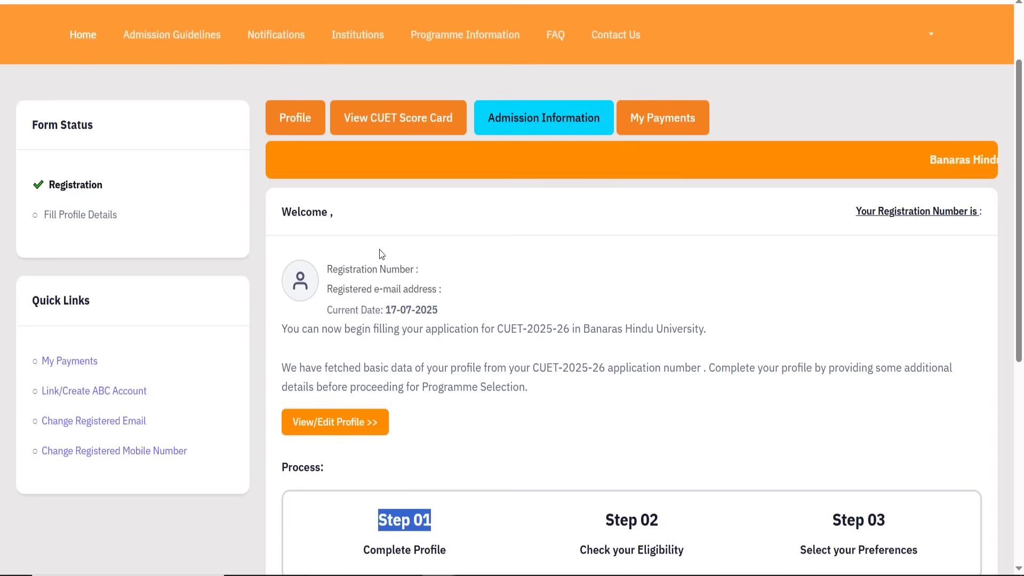
{"action": "scroll", "coordinate": [391, 248], "scroll_direction": "up", "scroll_amount": 2}
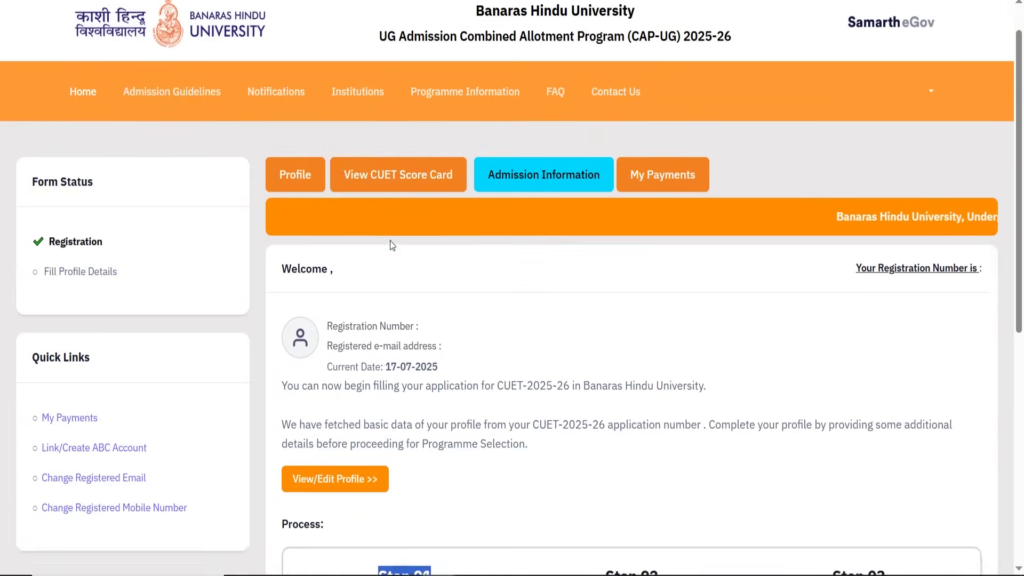
{"action": "left_click", "coordinate": [313, 219]}
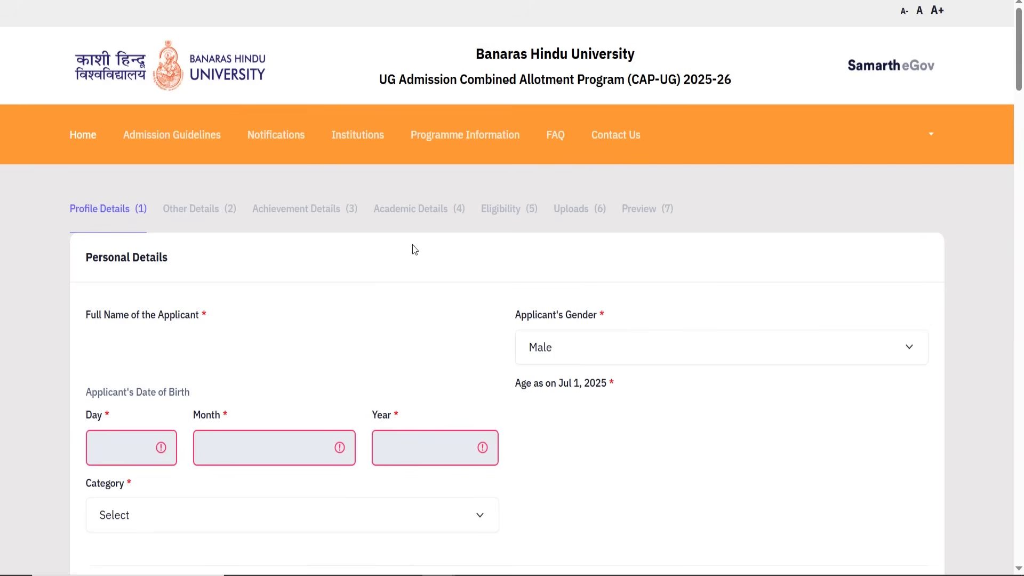
- Choose Male as the applicant's gender in the personal details
{"action": "scroll", "coordinate": [244, 219], "scroll_direction": "down", "scroll_amount": 2}
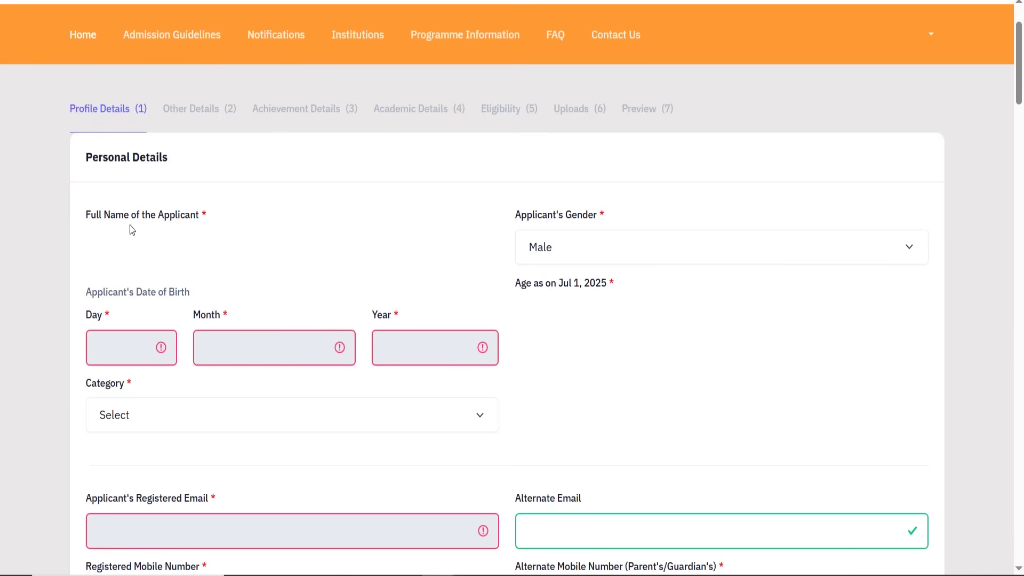
{"action": "left_click_drag", "start_coordinate": [515, 223], "coordinate": [599, 219]}
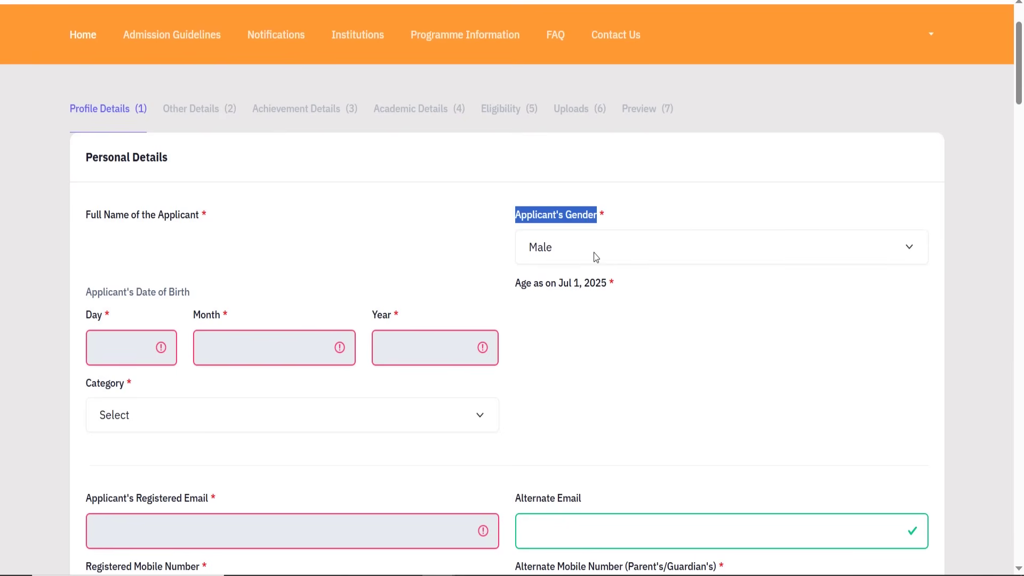
{"action": "left_click", "coordinate": [565, 258]}
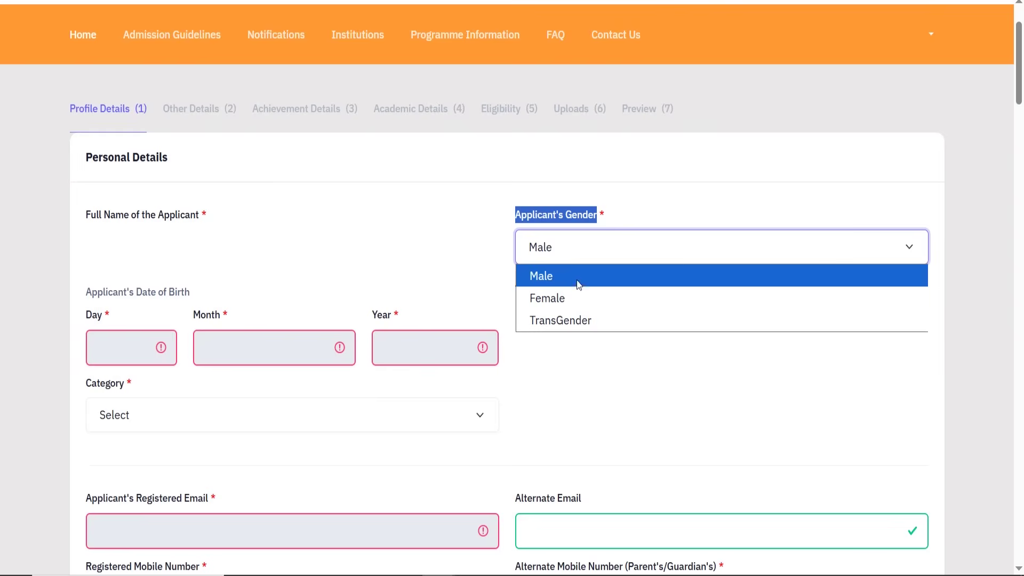
{"action": "left_click", "coordinate": [616, 208]}
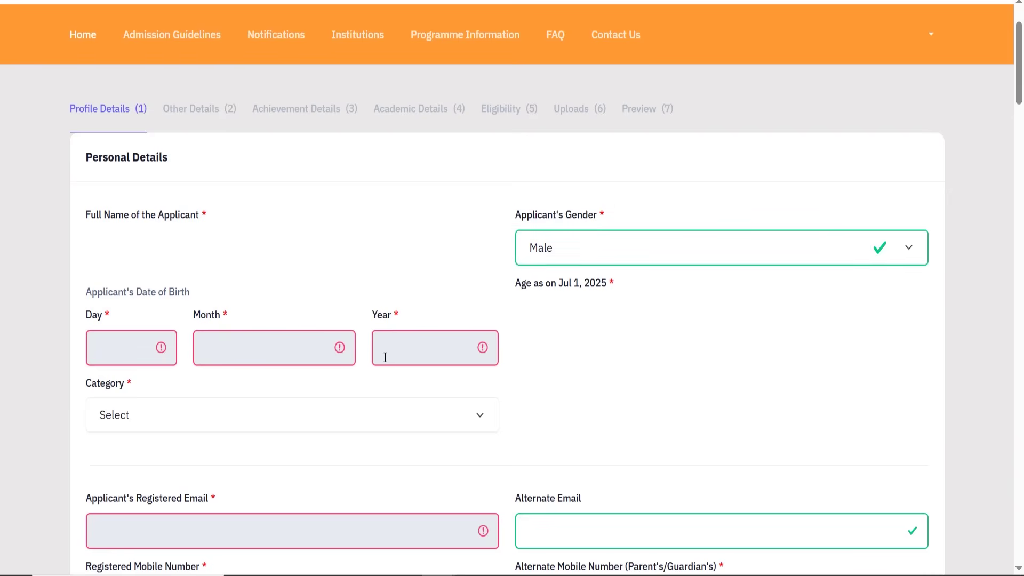
- Set the applicant's category to Unreserved (UR)
{"action": "scroll", "coordinate": [253, 341], "scroll_direction": "down", "scroll_amount": 2}
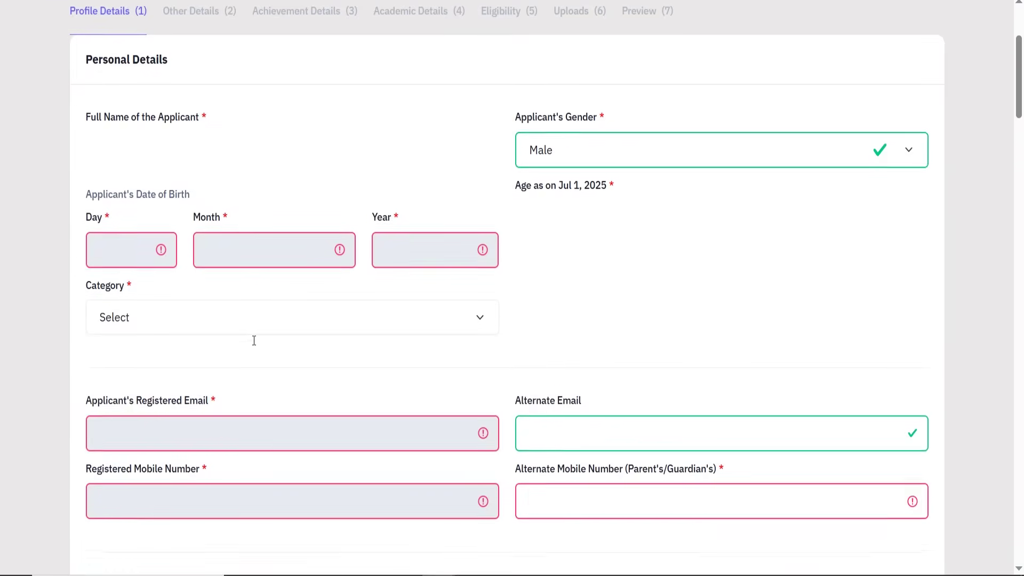
{"action": "left_click", "coordinate": [462, 324]}
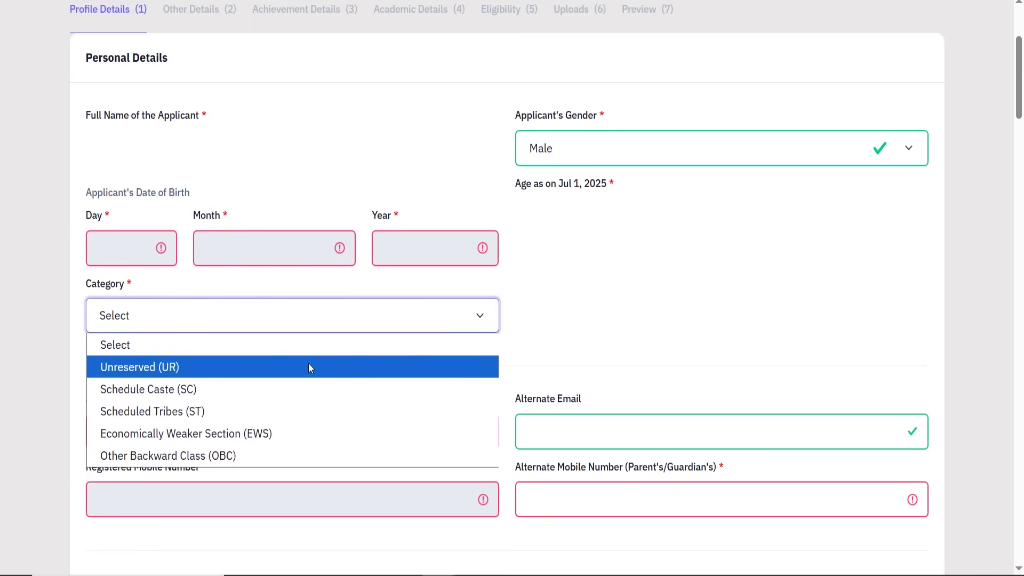
{"action": "left_click", "coordinate": [305, 366]}
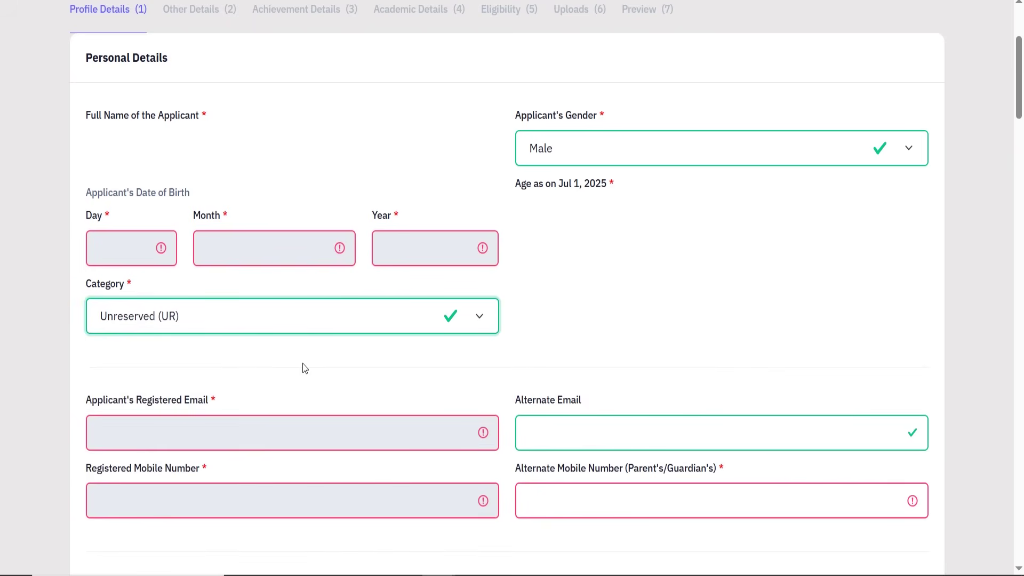
- Switch the category to Other Backward Class (OBC) and examine the category certificate number and issuing date fields
{"action": "left_click", "coordinate": [311, 317]}
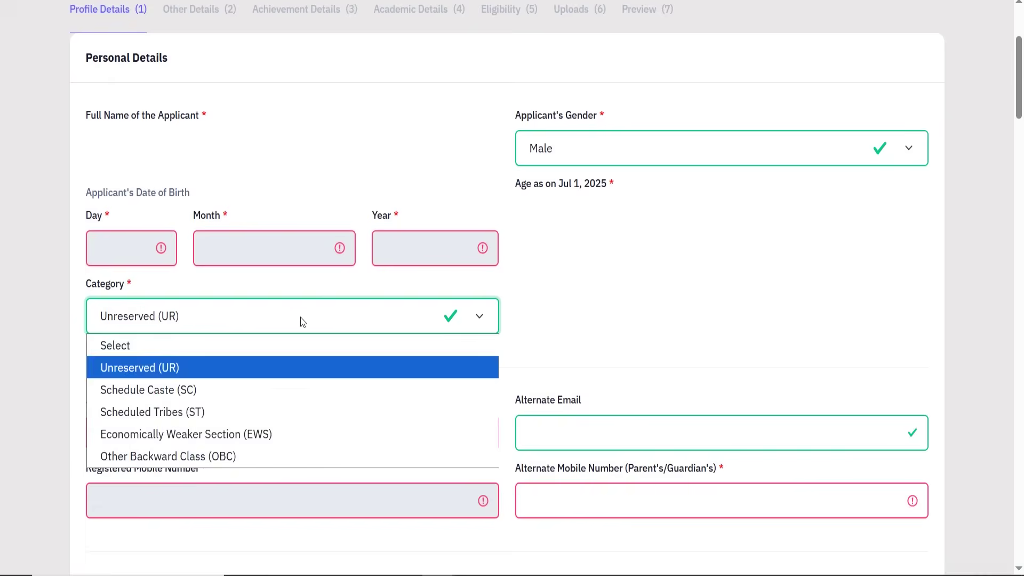
{"action": "left_click", "coordinate": [239, 452]}
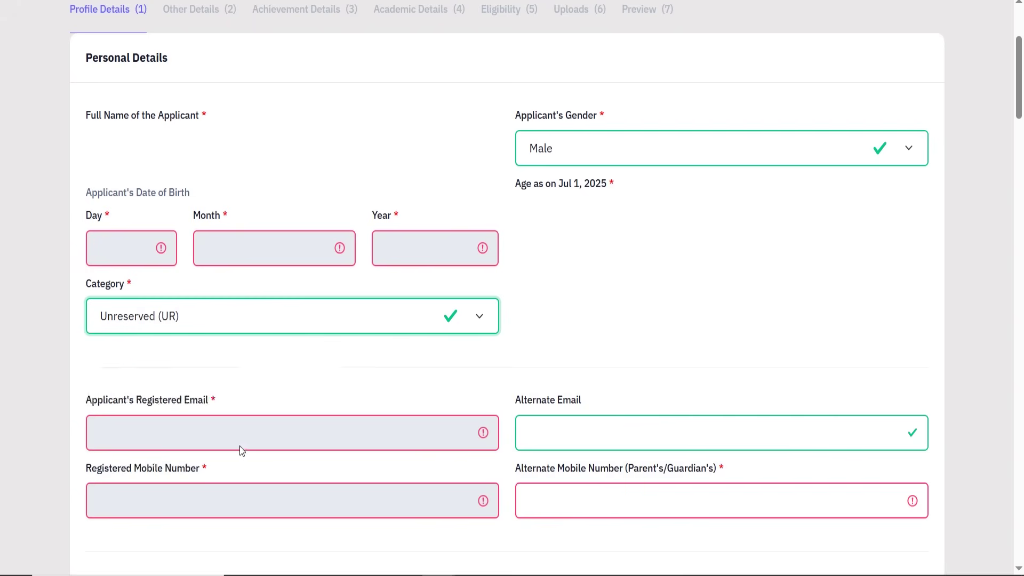
{"action": "scroll", "coordinate": [274, 373], "scroll_direction": "down", "scroll_amount": 2}
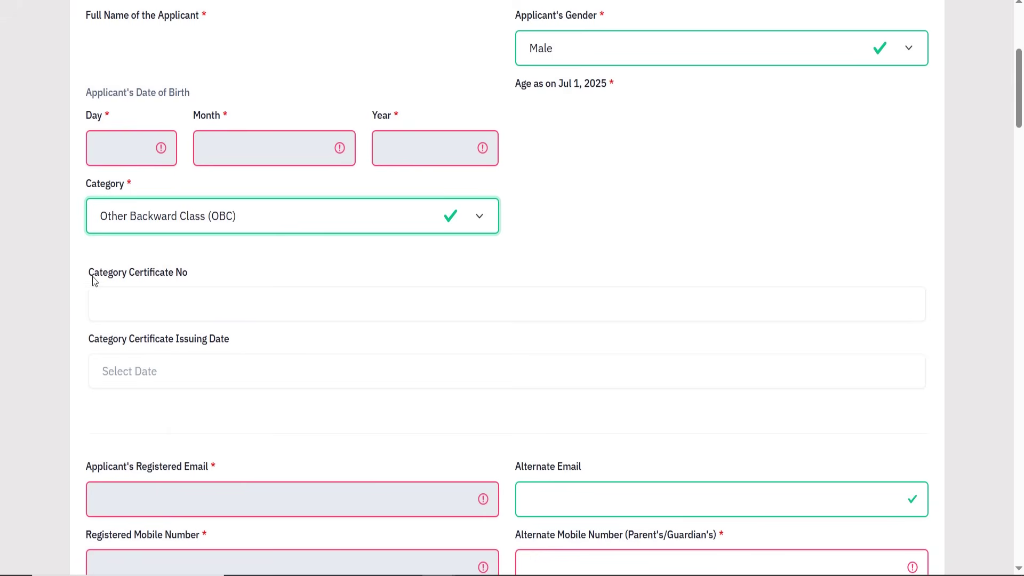
{"action": "left_click_drag", "start_coordinate": [91, 281], "coordinate": [199, 286]}
{"action": "left_click", "coordinate": [83, 341]}
{"action": "left_click_drag", "start_coordinate": [83, 342], "coordinate": [247, 345]}
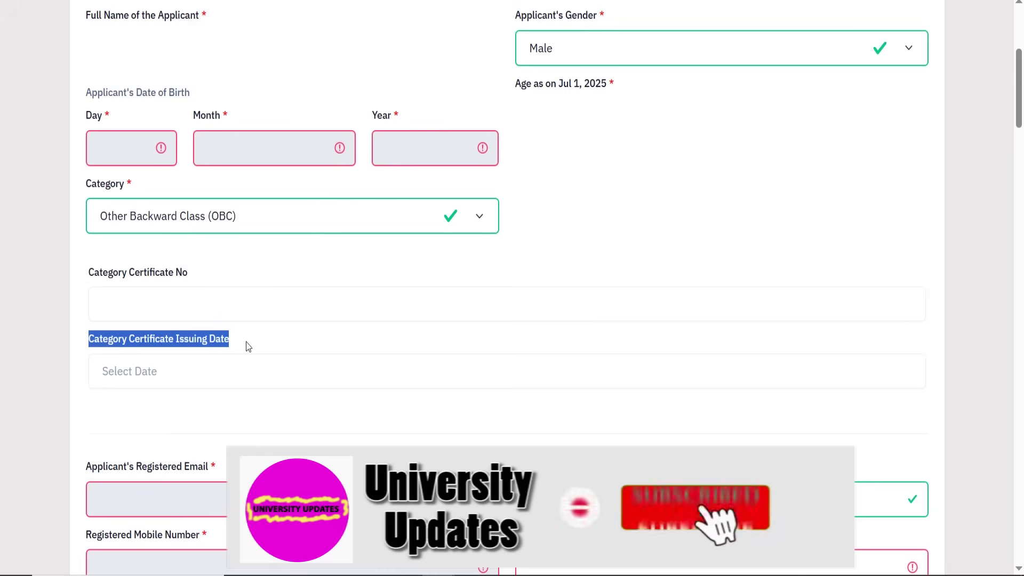
- Change the applicant's category to Economically Weaker Section (EWS)
{"action": "left_click", "coordinate": [293, 228]}
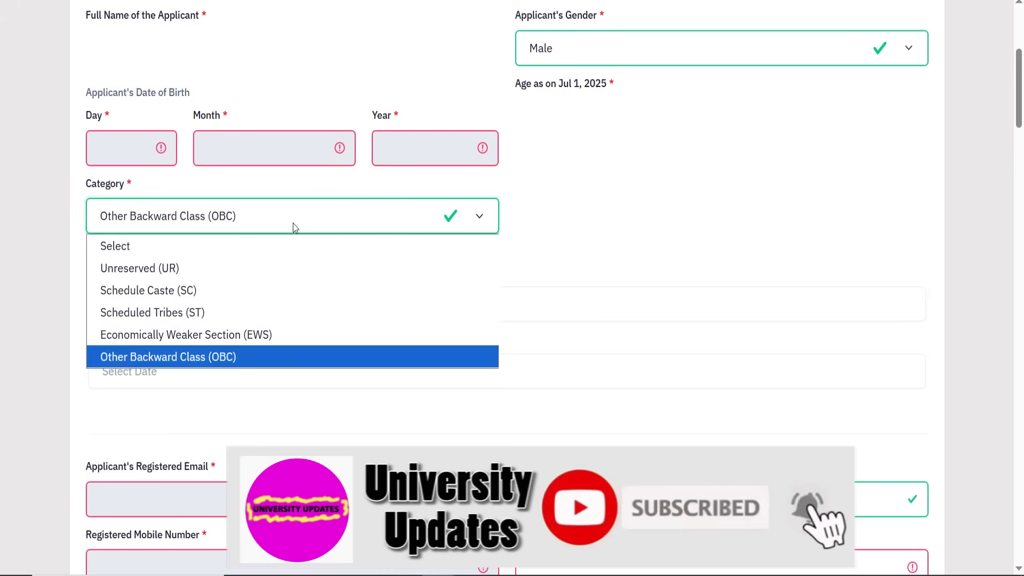
{"action": "left_click", "coordinate": [249, 335]}
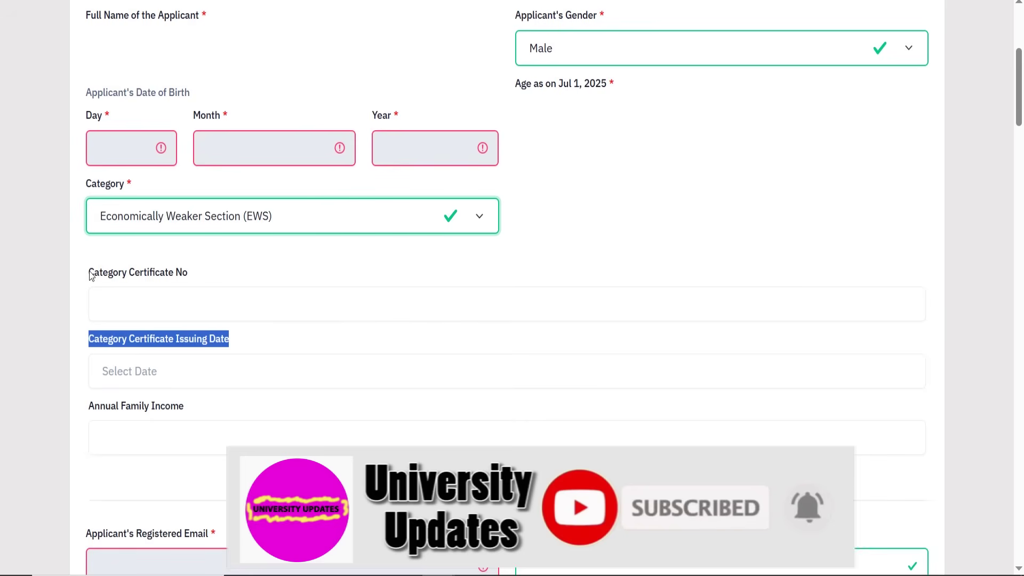
- Examine the category certificate number, certificate issuing date and annual family income fields for the EWS category
{"action": "left_click_drag", "start_coordinate": [89, 271], "coordinate": [212, 274]}
{"action": "left_click", "coordinate": [105, 340]}
{"action": "left_click_drag", "start_coordinate": [105, 340], "coordinate": [252, 338]}
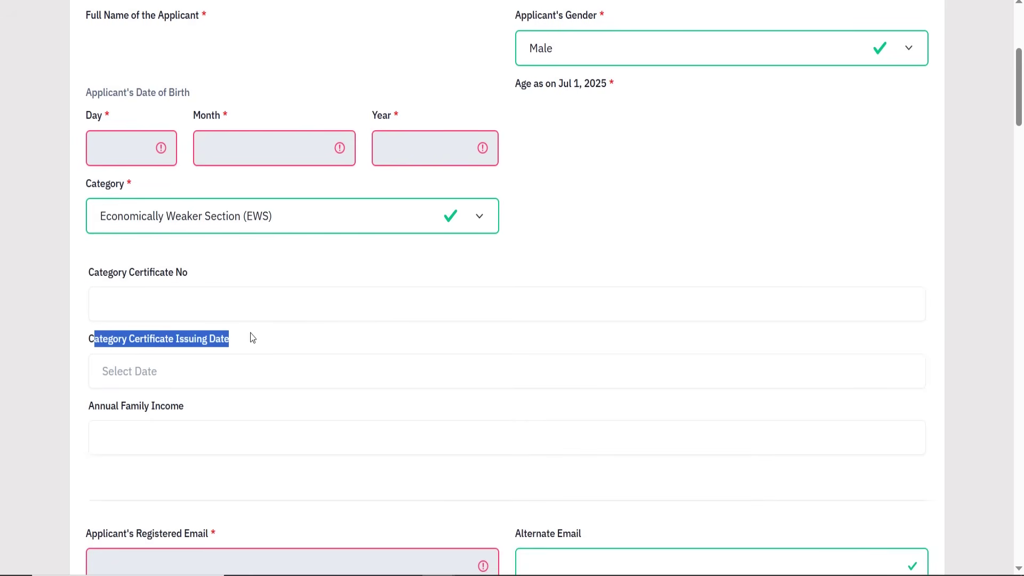
{"action": "left_click_drag", "start_coordinate": [93, 405], "coordinate": [256, 363]}
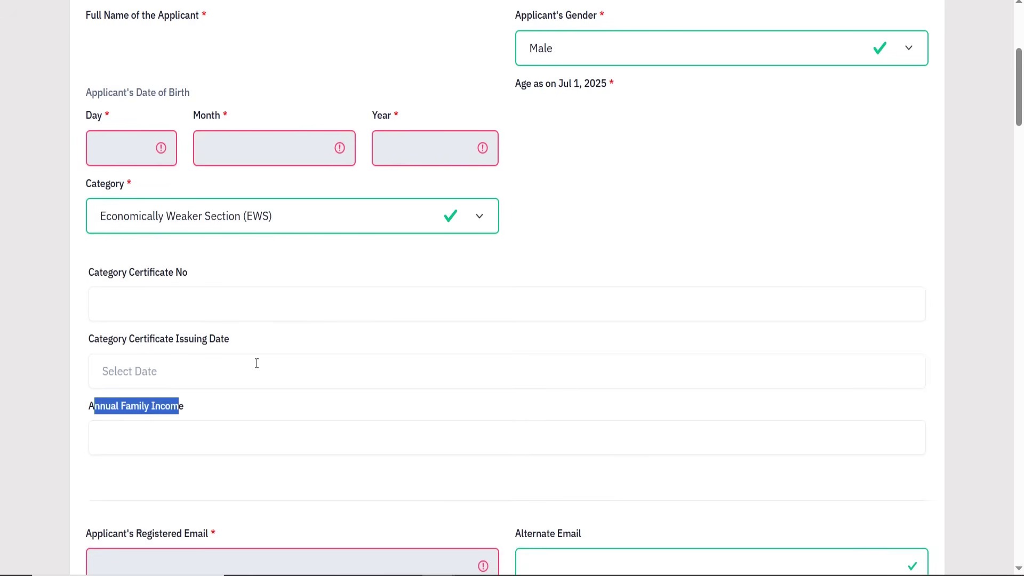
- Try the Schedule Caste (SC) and Scheduled Tribes (ST) options for the applicant's category
{"action": "left_click", "coordinate": [288, 226]}
{"action": "left_click", "coordinate": [215, 288]}
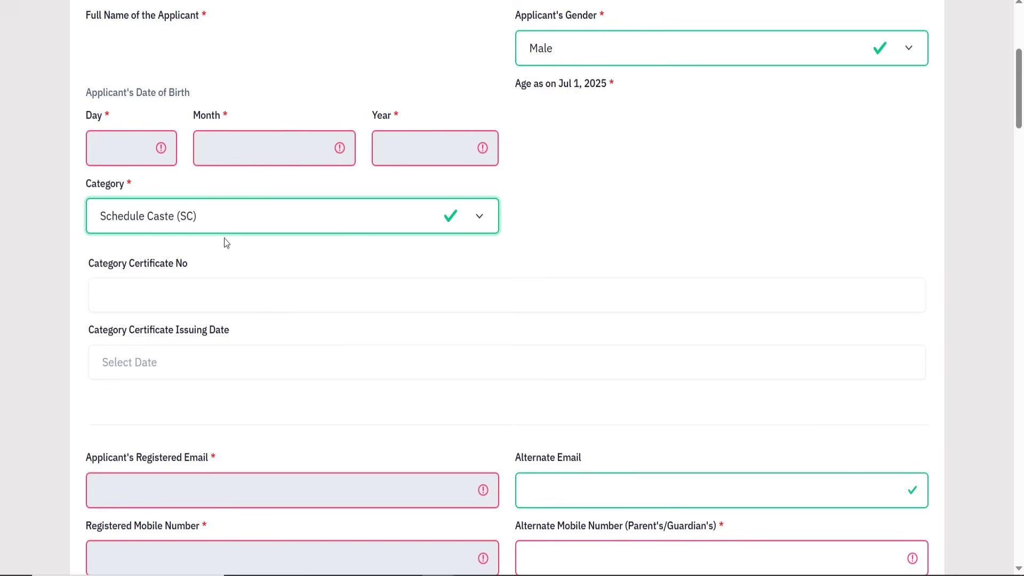
{"action": "left_click", "coordinate": [232, 222]}
{"action": "left_click", "coordinate": [211, 310]}
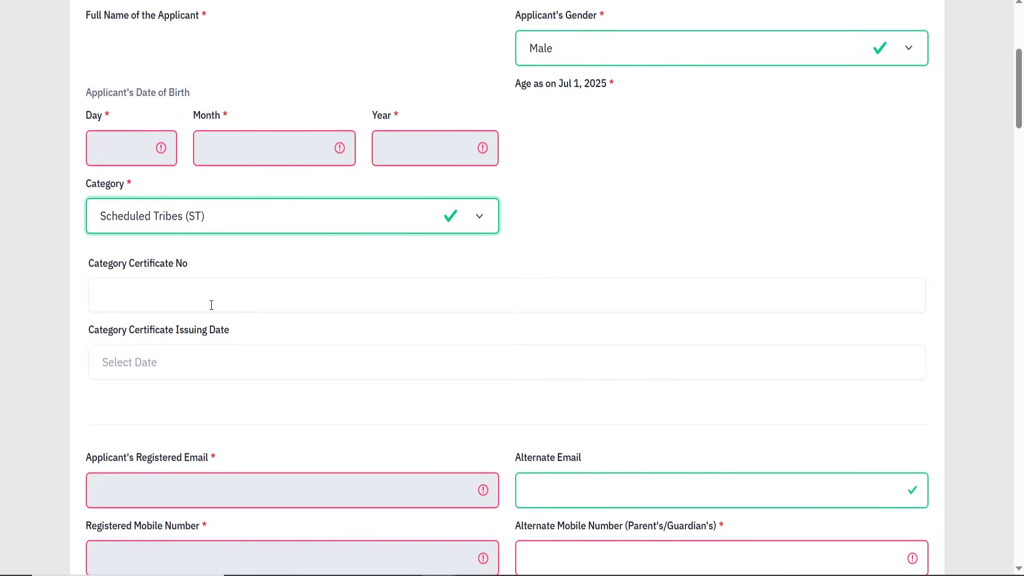
- Set the applicant's category back to Unreserved (UR)
{"action": "left_click", "coordinate": [229, 226]}
{"action": "left_click", "coordinate": [198, 264]}
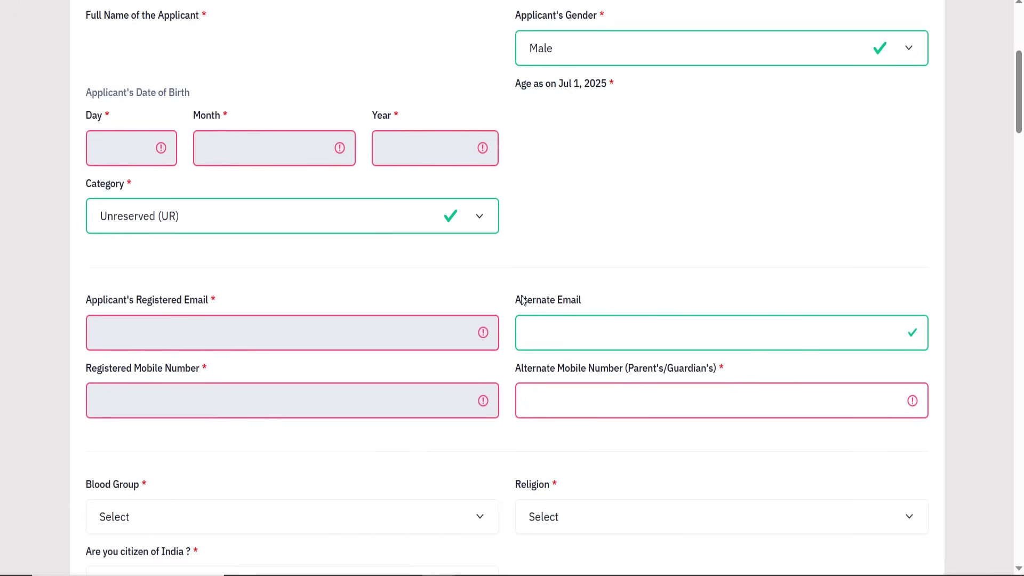
- Examine the alternate email and the parent's or guardian's alternate mobile number fields
{"action": "left_click_drag", "start_coordinate": [515, 301], "coordinate": [595, 304]}
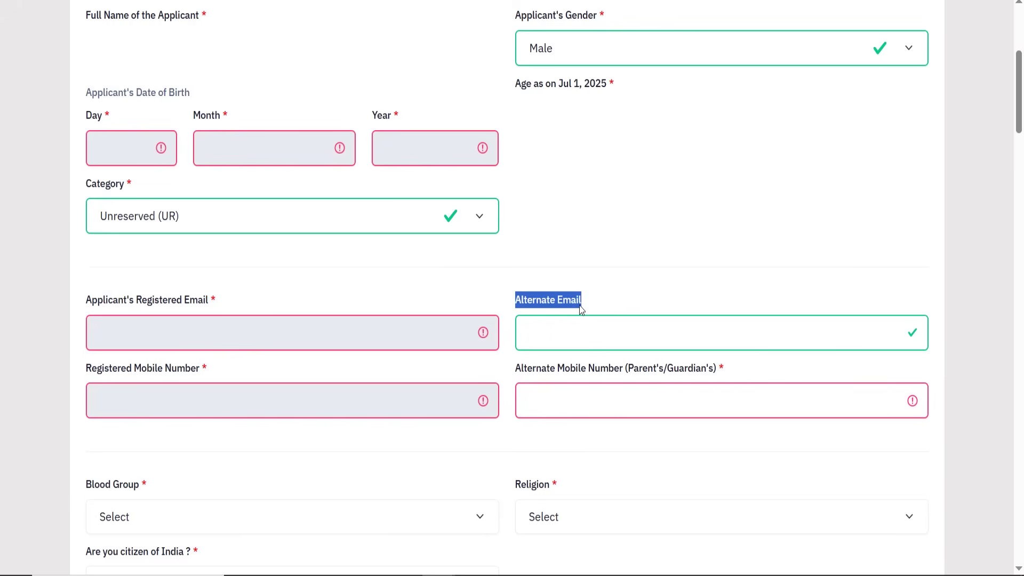
{"action": "left_click_drag", "start_coordinate": [514, 378], "coordinate": [777, 373]}
{"action": "left_click", "coordinate": [778, 374]}
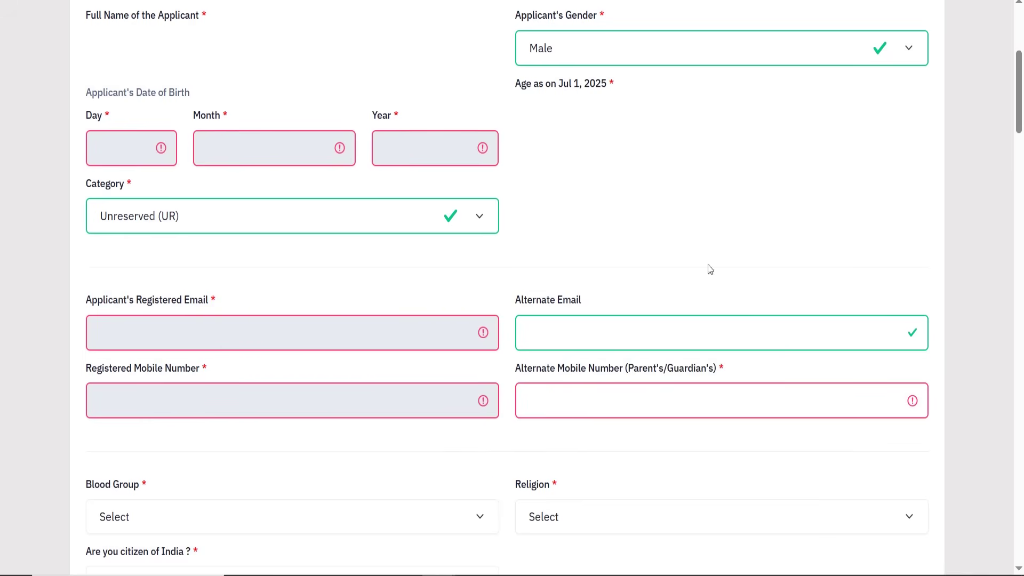
- Answer Yes to the question about being a citizen of India
{"action": "scroll", "coordinate": [663, 190], "scroll_direction": "down", "scroll_amount": 2}
{"action": "scroll", "coordinate": [658, 192], "scroll_direction": "down", "scroll_amount": 2}
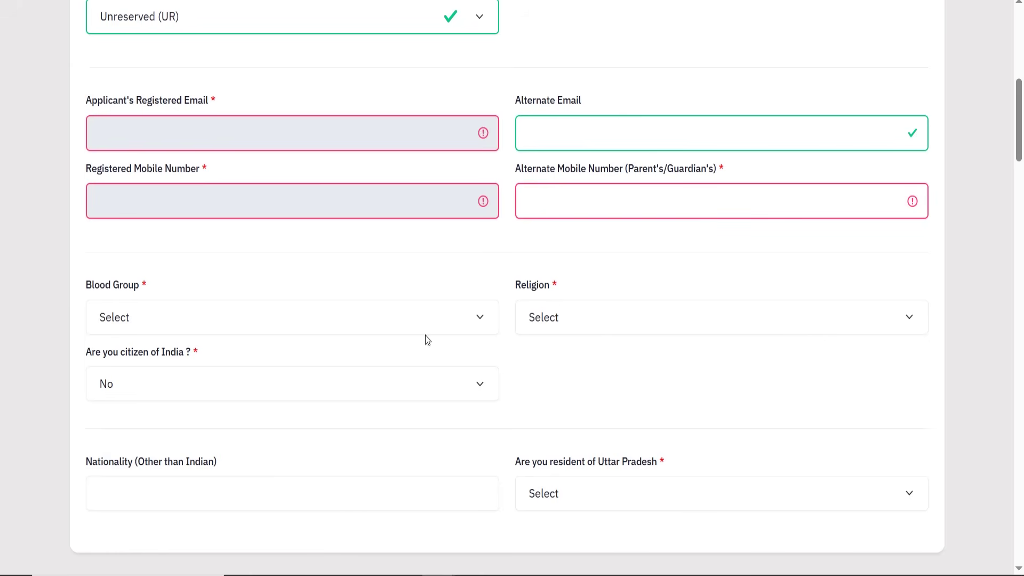
{"action": "left_click_drag", "start_coordinate": [87, 361], "coordinate": [199, 353]}
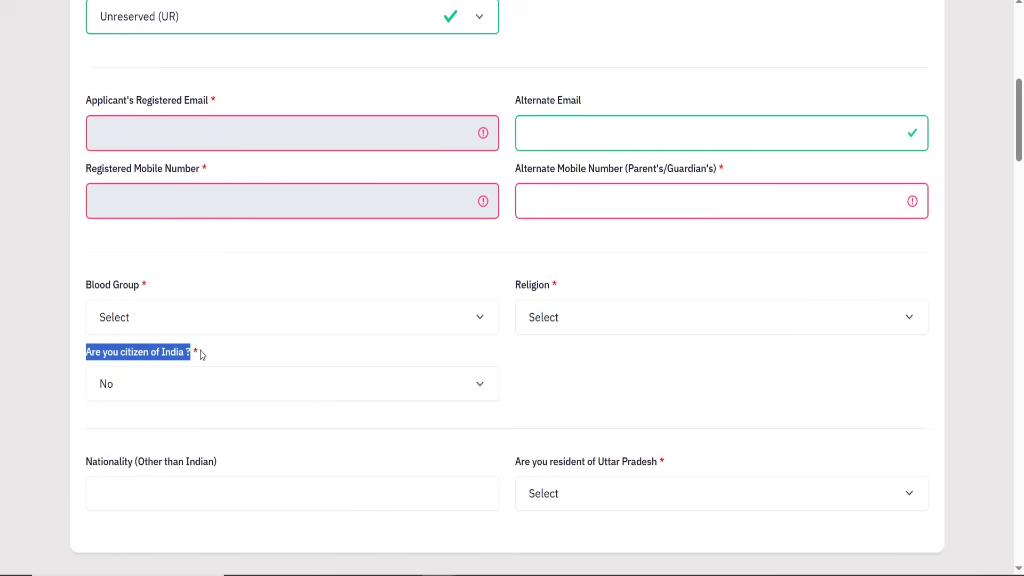
{"action": "left_click", "coordinate": [178, 386]}
{"action": "left_click", "coordinate": [148, 431]}
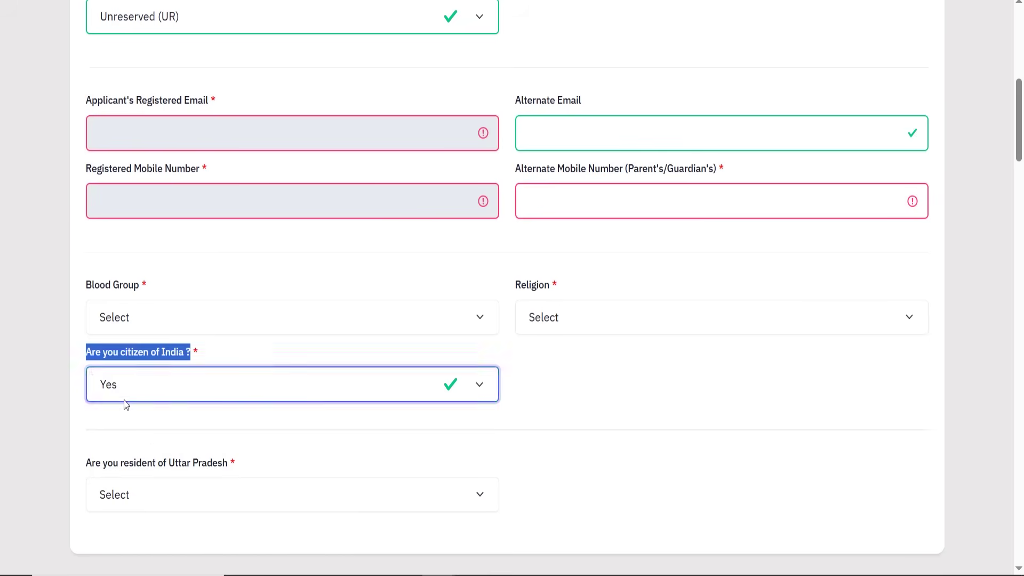
{"action": "left_click", "coordinate": [79, 356]}
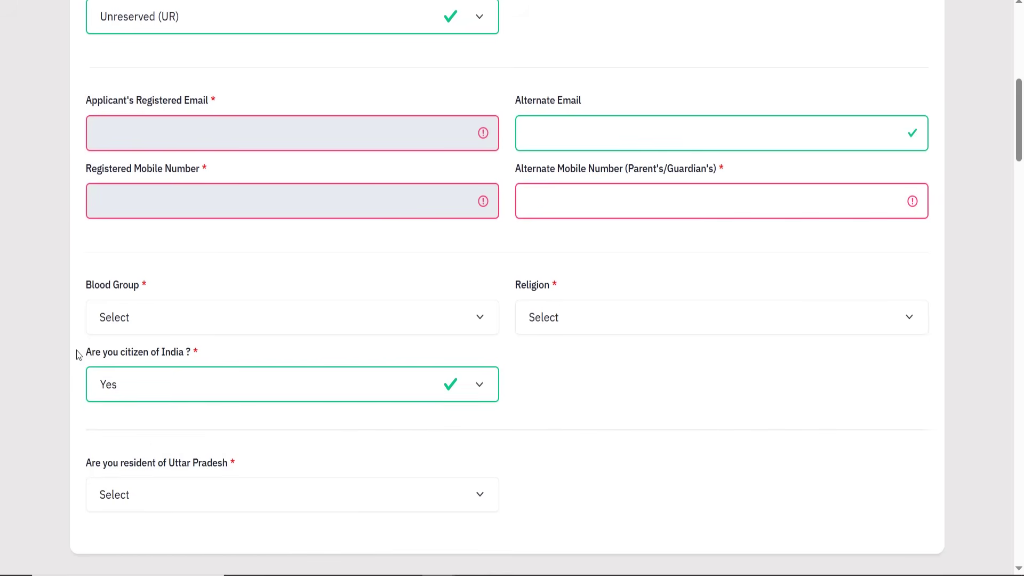
- Change the Indian citizenship answer to No, examine the Nationality (Other than Indian) field, and restore the answer to Yes
{"action": "left_click", "coordinate": [438, 390]}
{"action": "left_click", "coordinate": [260, 462]}
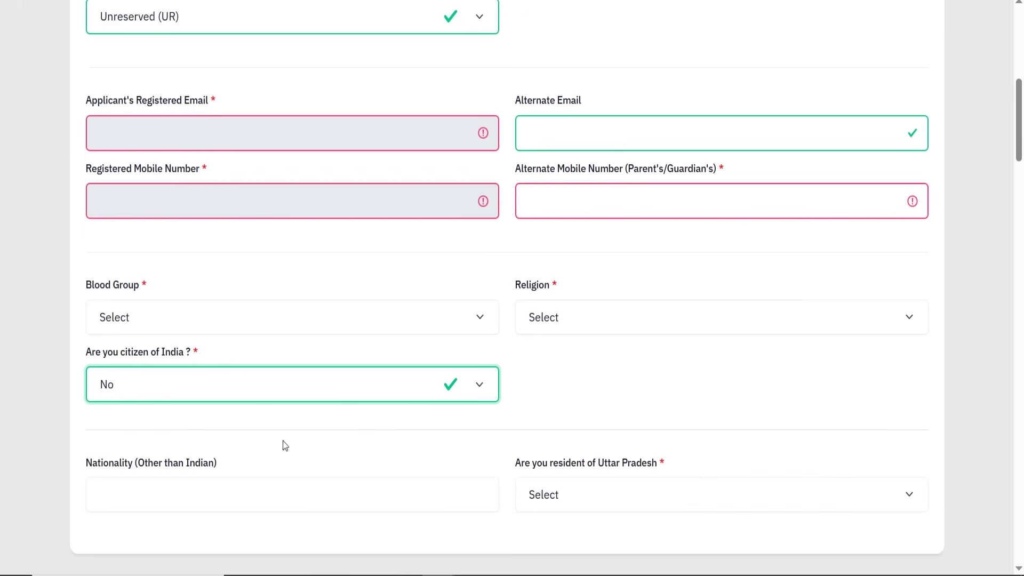
{"action": "scroll", "coordinate": [283, 446], "scroll_direction": "down", "scroll_amount": 2}
{"action": "left_click_drag", "start_coordinate": [81, 374], "coordinate": [239, 363]}
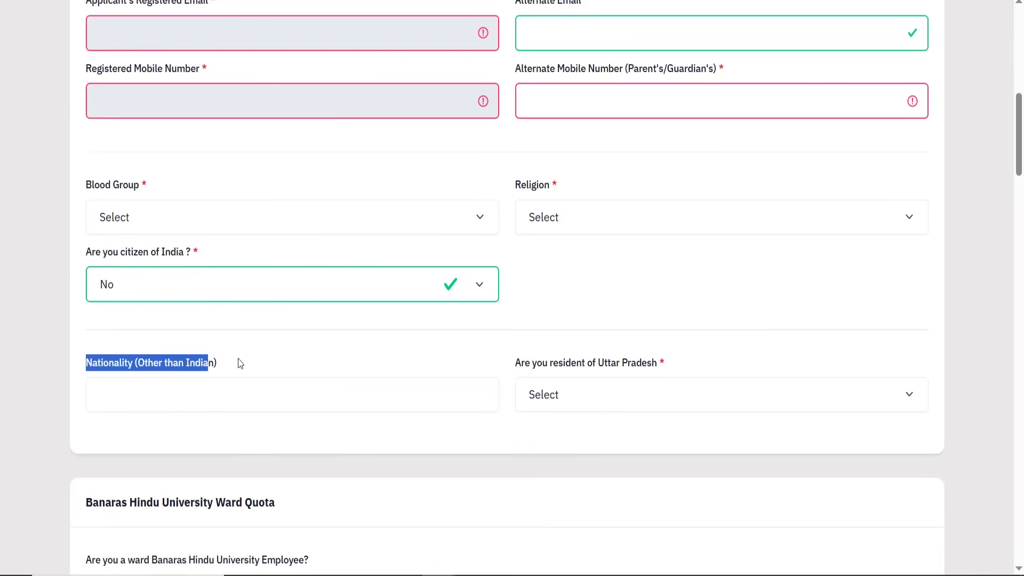
{"action": "left_click", "coordinate": [327, 289]}
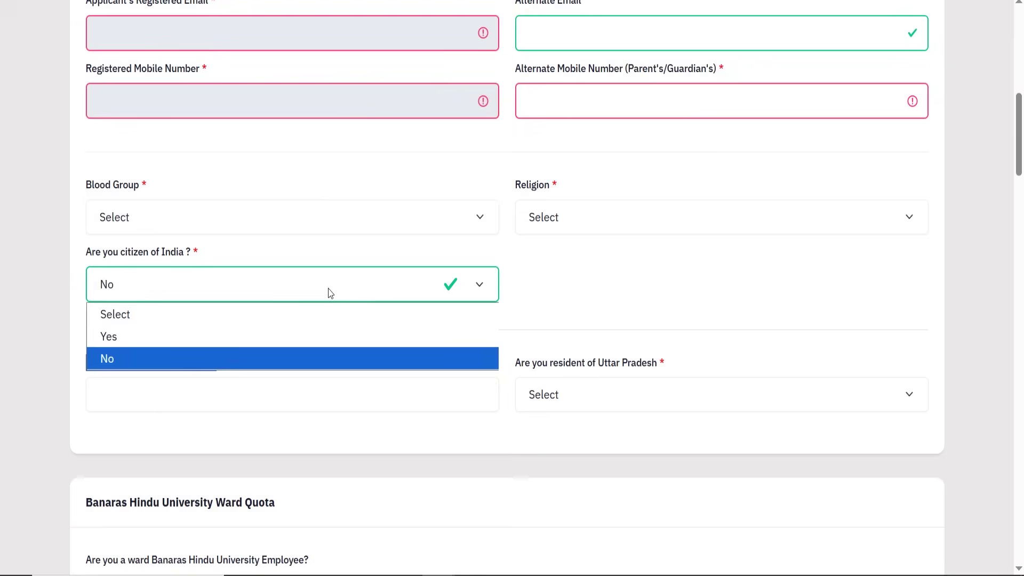
{"action": "left_click", "coordinate": [178, 331]}
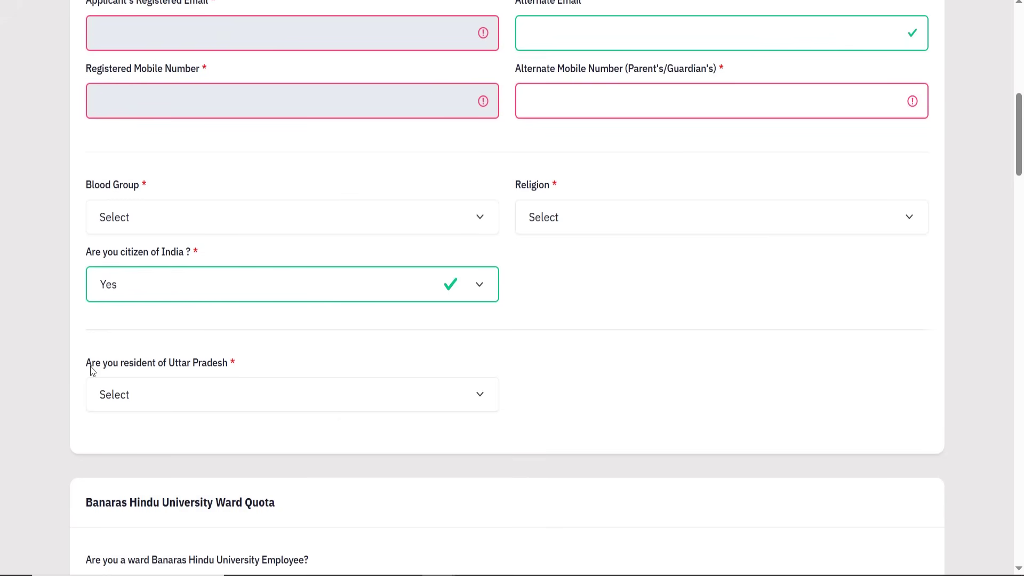
- Answer No to the question about being a resident of Uttar Pradesh
{"action": "left_click_drag", "start_coordinate": [90, 368], "coordinate": [248, 369]}
{"action": "scroll", "coordinate": [263, 336], "scroll_direction": "down", "scroll_amount": 2}
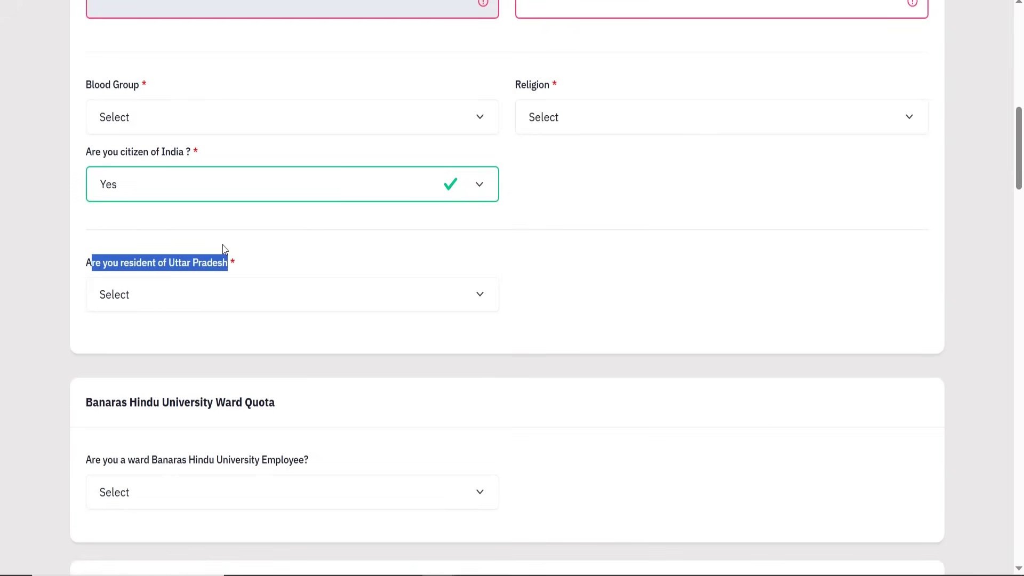
{"action": "left_click", "coordinate": [229, 246]}
{"action": "left_click", "coordinate": [159, 299]}
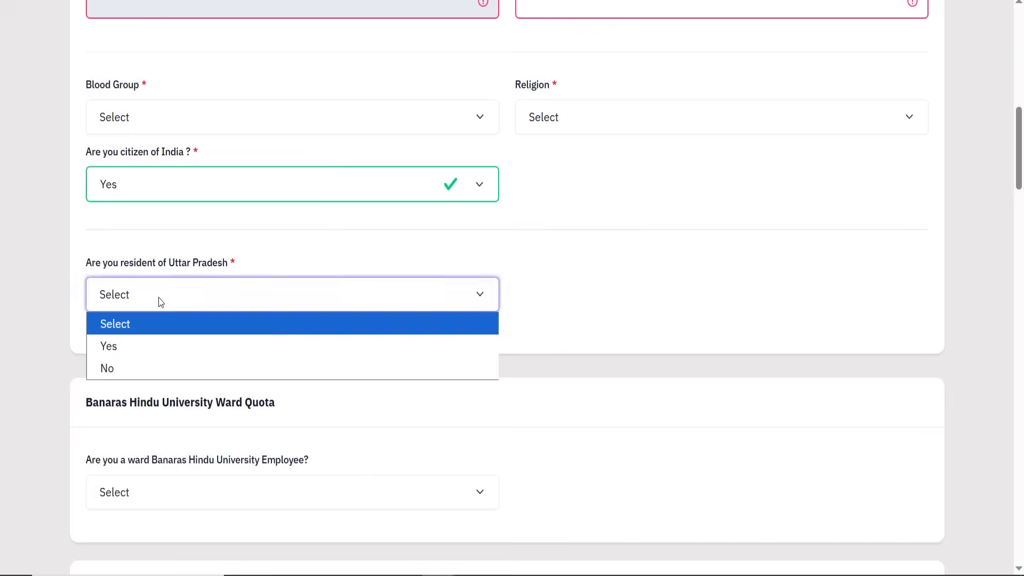
{"action": "left_click", "coordinate": [132, 368]}
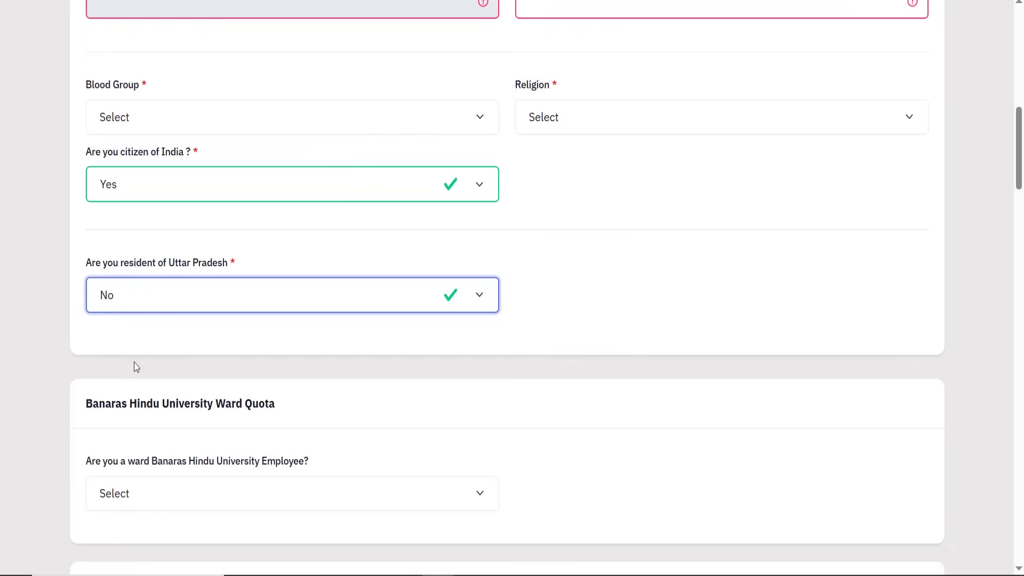
- Switch the Uttar Pradesh residency answer to Yes and return it to No
{"action": "left_click", "coordinate": [144, 297]}
{"action": "key", "text": "Escape"}
{"action": "key", "text": "Up"}
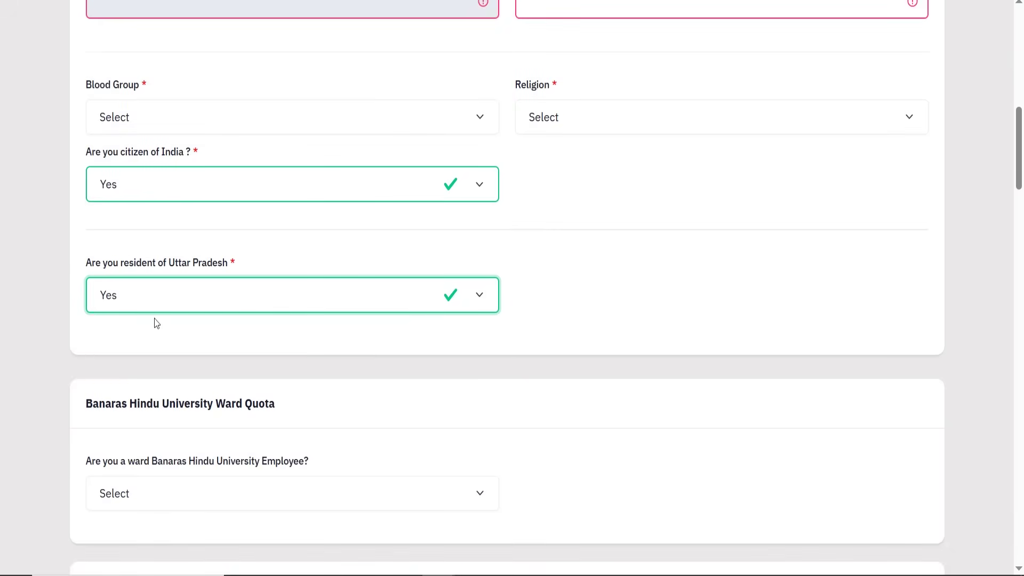
{"action": "left_click", "coordinate": [208, 307]}
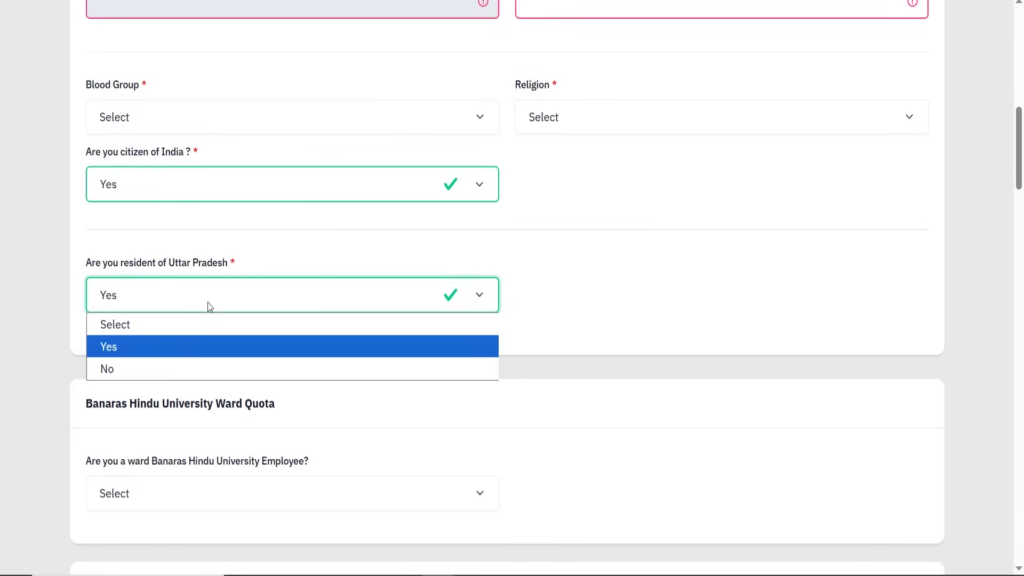
{"action": "left_click", "coordinate": [172, 366]}
- Try the answer Yes for being a ward of a Banaras Hindu University employee in the ward quota section
{"action": "scroll", "coordinate": [676, 239], "scroll_direction": "down", "scroll_amount": 4}
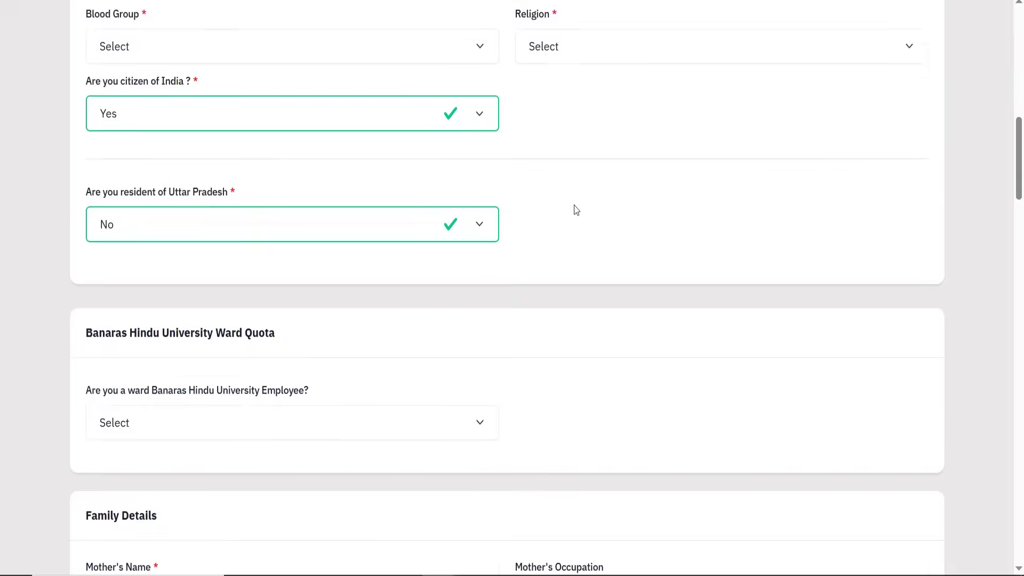
{"action": "left_click_drag", "start_coordinate": [89, 213], "coordinate": [281, 209]}
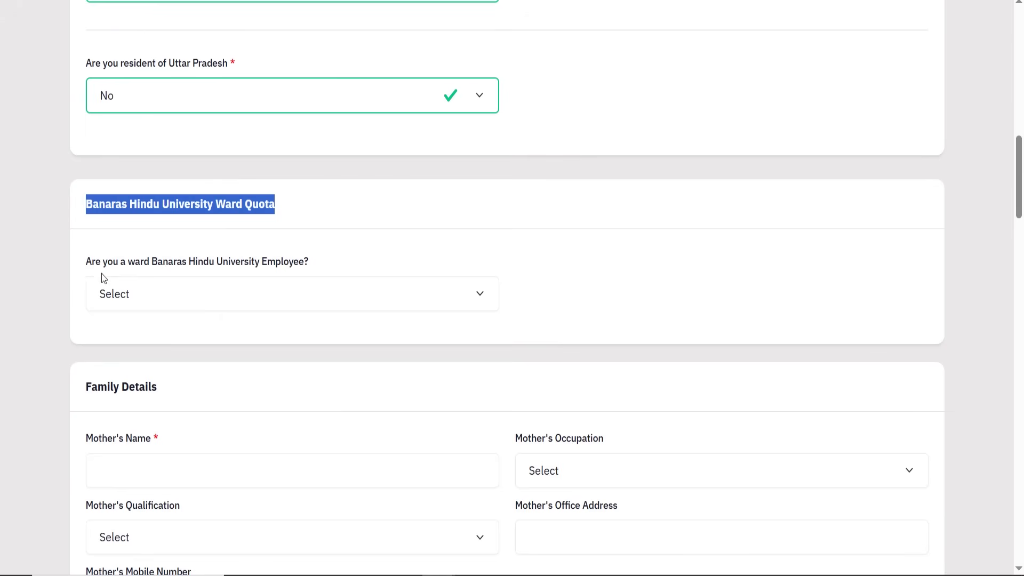
{"action": "left_click", "coordinate": [113, 298]}
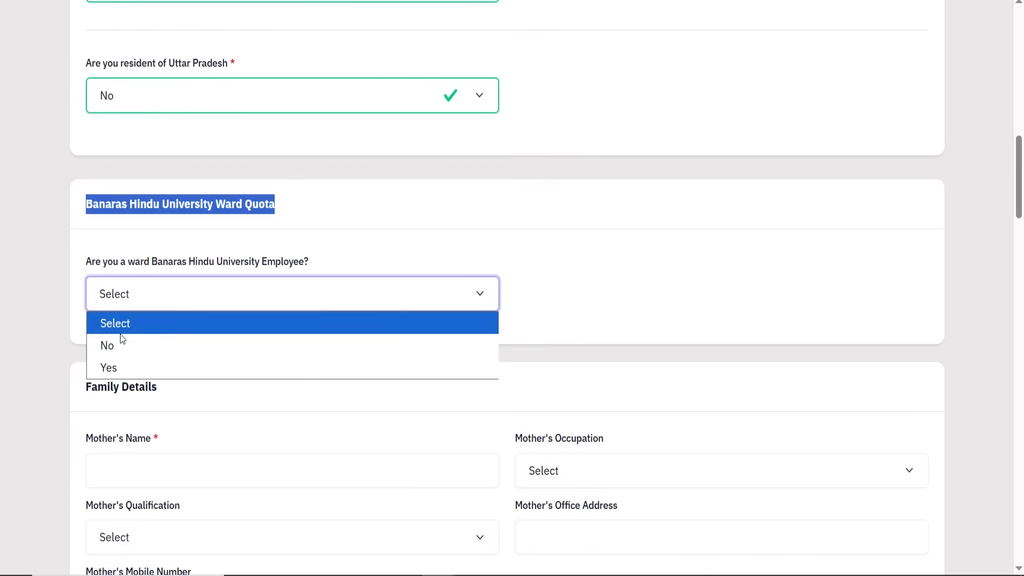
{"action": "left_click", "coordinate": [126, 368]}
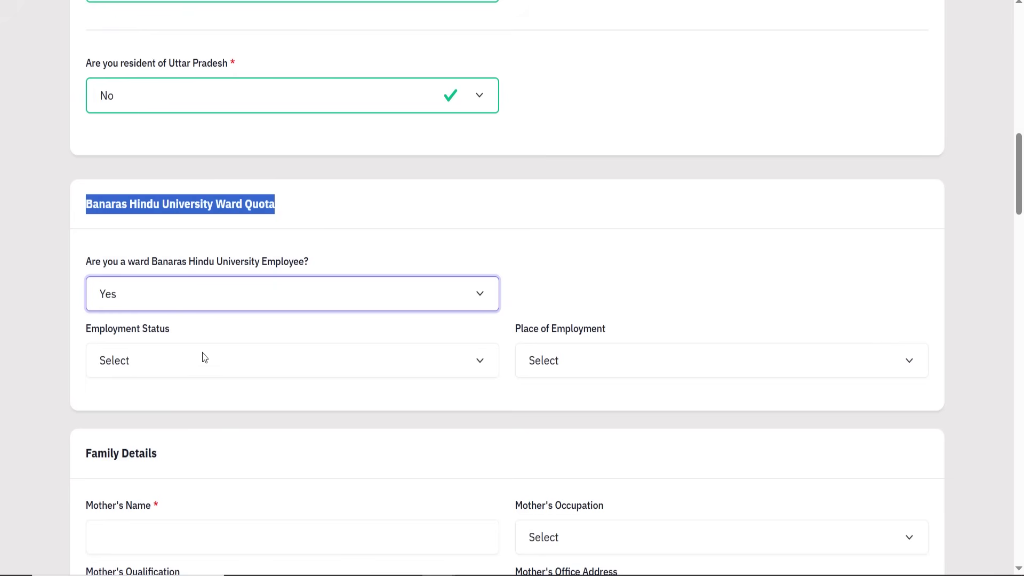
- Set the answer for being a ward of a Banaras Hindu University employee to No
{"action": "left_click", "coordinate": [347, 301]}
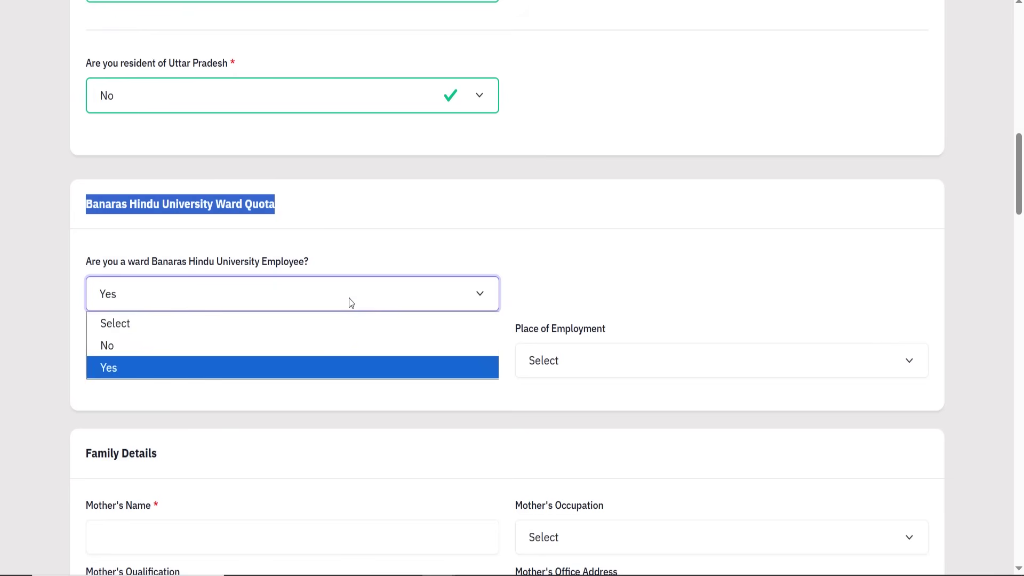
{"action": "left_click", "coordinate": [279, 352]}
{"action": "left_click", "coordinate": [549, 244]}
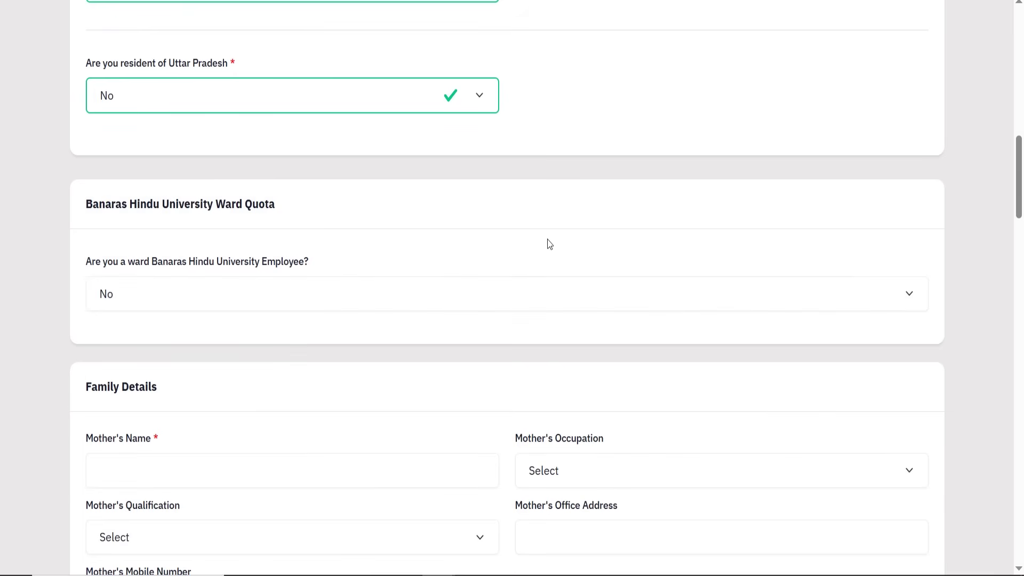
- Examine the mother's name, occupation, qualification, office address and mobile number fields in the family details
{"action": "scroll", "coordinate": [471, 233], "scroll_direction": "down", "scroll_amount": 2}
{"action": "scroll", "coordinate": [472, 233], "scroll_direction": "down", "scroll_amount": 2}
{"action": "left_click_drag", "start_coordinate": [86, 238], "coordinate": [160, 241]}
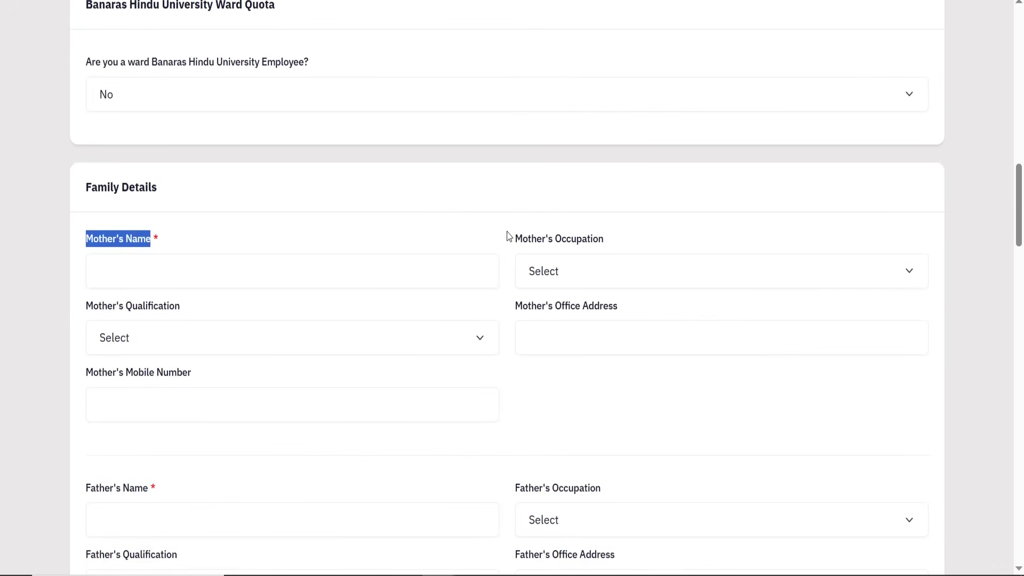
{"action": "left_click_drag", "start_coordinate": [508, 232], "coordinate": [612, 248]}
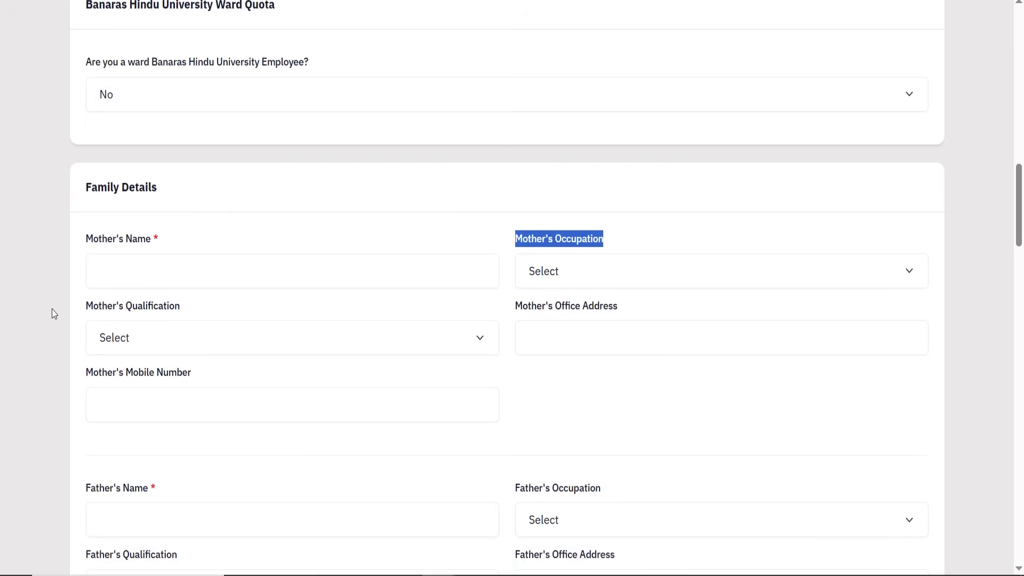
{"action": "left_click_drag", "start_coordinate": [78, 308], "coordinate": [224, 313]}
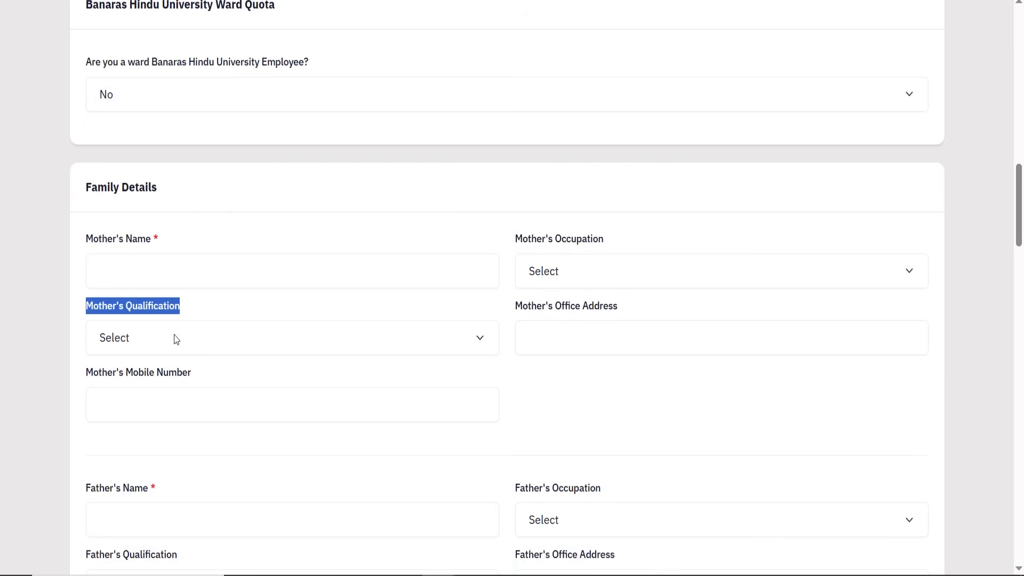
{"action": "left_click_drag", "start_coordinate": [523, 309], "coordinate": [618, 309]}
{"action": "scroll", "coordinate": [472, 314], "scroll_direction": "down", "scroll_amount": 3}
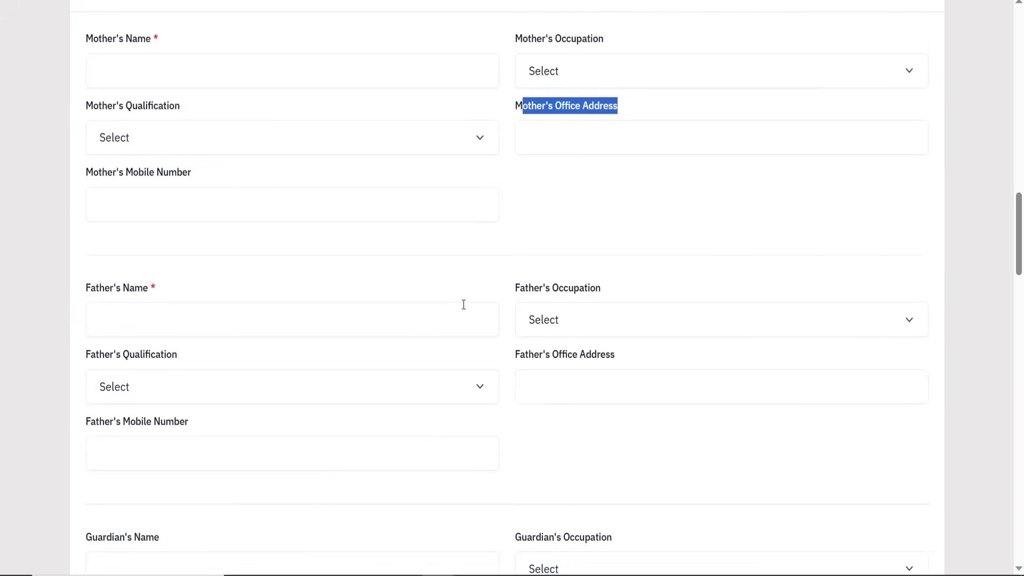
{"action": "left_click_drag", "start_coordinate": [83, 185], "coordinate": [189, 183]}
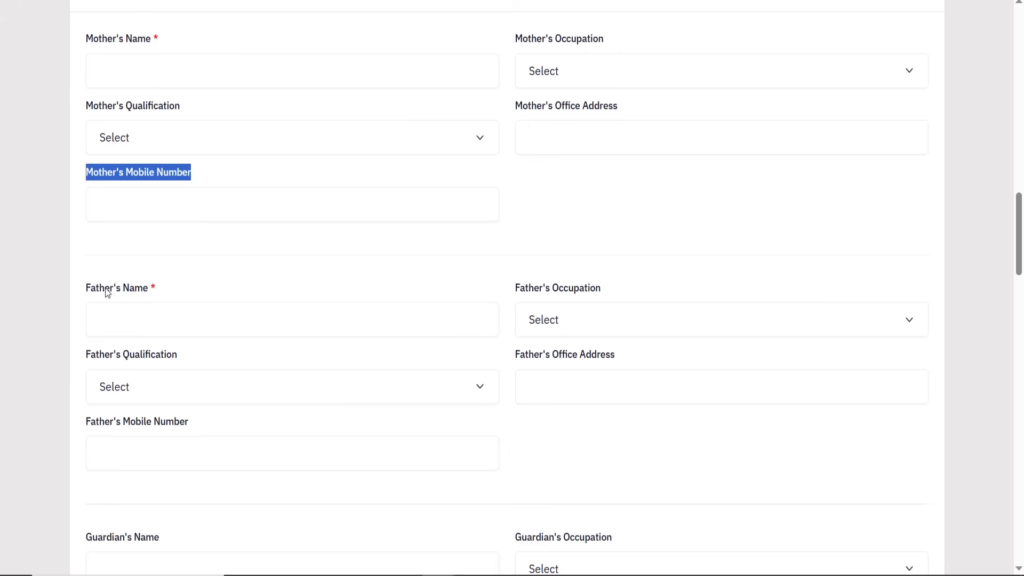
- Examine the father's name and occupation fields in the family details, including the occupation choices
{"action": "left_click_drag", "start_coordinate": [80, 293], "coordinate": [159, 290]}
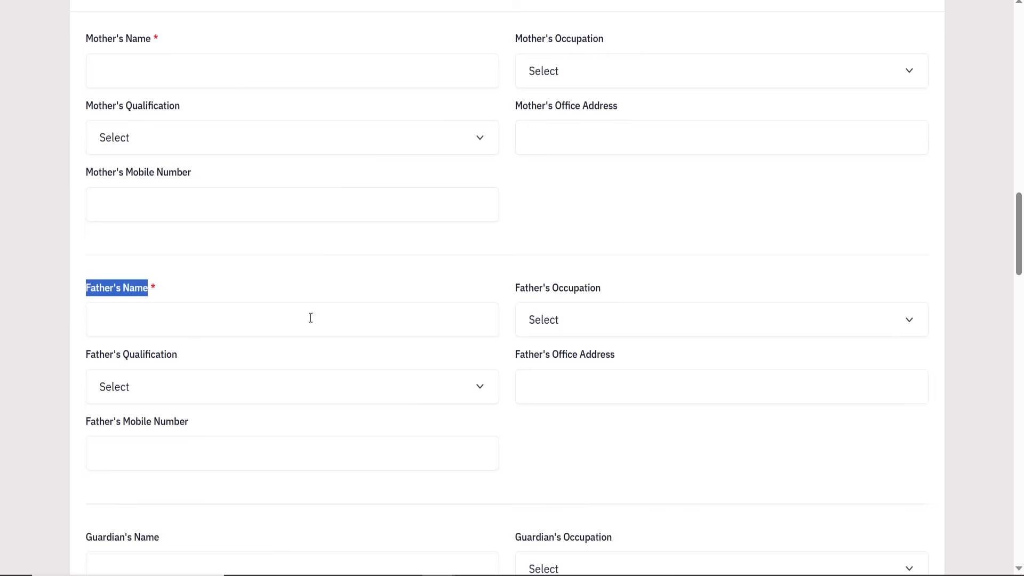
{"action": "left_click_drag", "start_coordinate": [511, 290], "coordinate": [625, 297]}
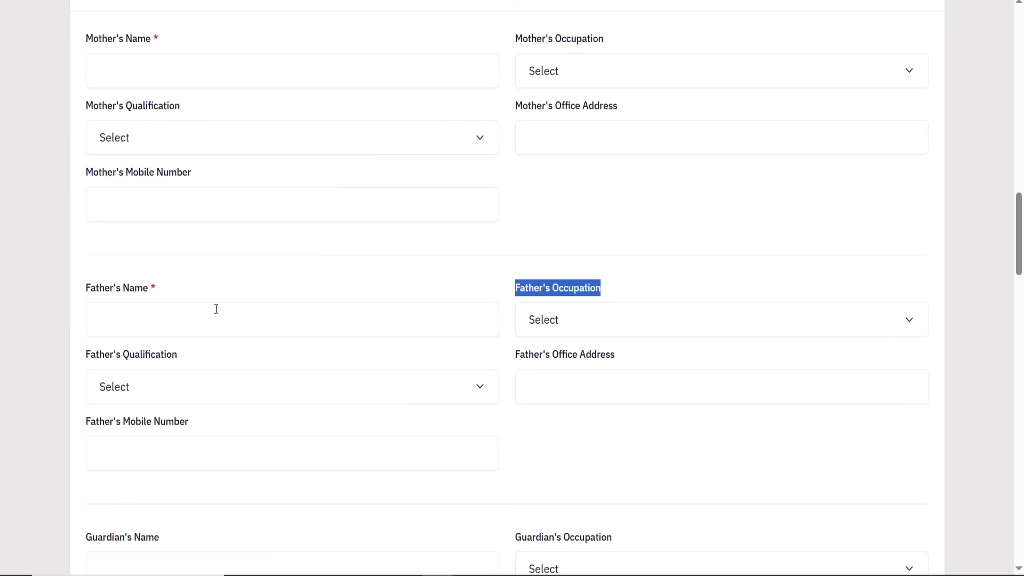
{"action": "scroll", "coordinate": [217, 308], "scroll_direction": "down", "scroll_amount": 2}
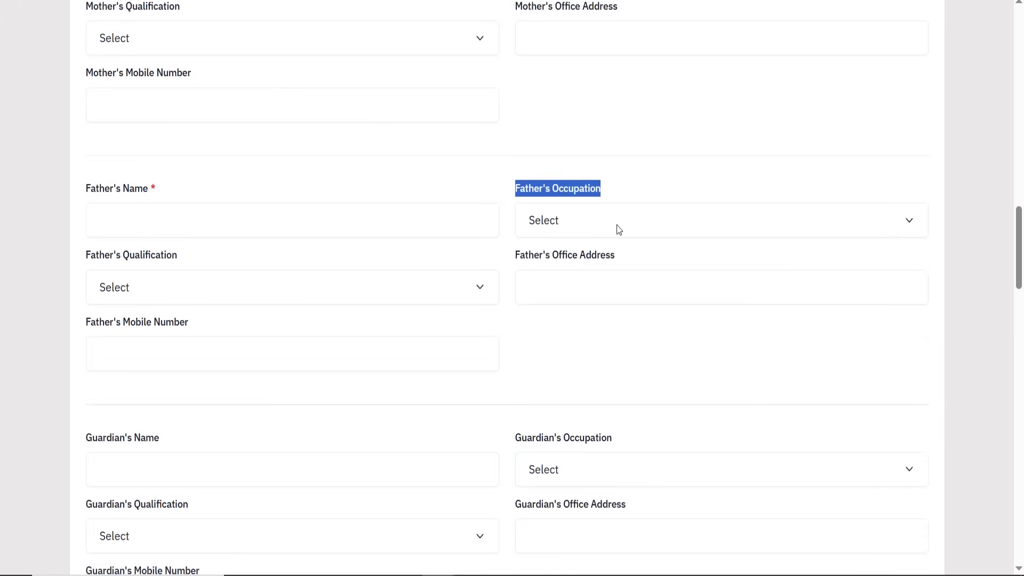
{"action": "left_click", "coordinate": [618, 229]}
{"action": "left_click", "coordinate": [616, 223]}
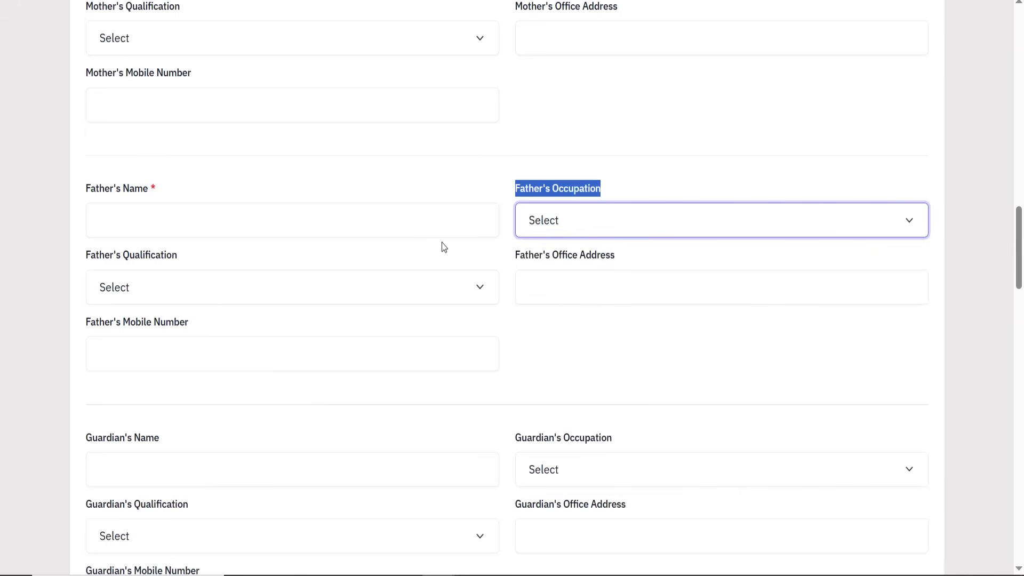
- Examine the father's qualification, office address and mobile number fields in the family details
{"action": "left_click", "coordinate": [51, 287]}
{"action": "left_click_drag", "start_coordinate": [80, 261], "coordinate": [203, 261]}
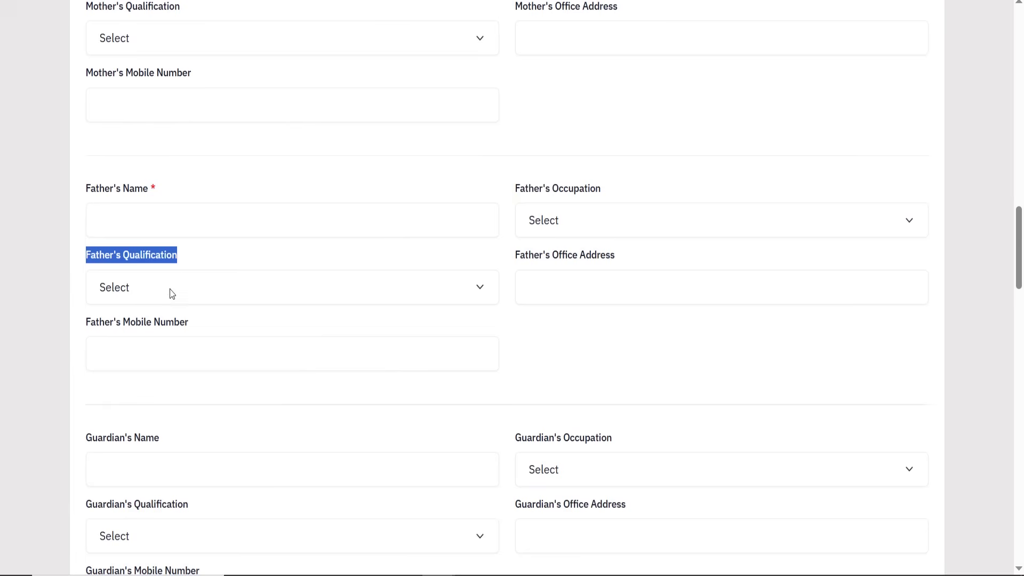
{"action": "left_click", "coordinate": [117, 297]}
{"action": "left_click", "coordinate": [121, 297]}
{"action": "left_click", "coordinate": [530, 287]}
{"action": "left_click", "coordinate": [536, 340]}
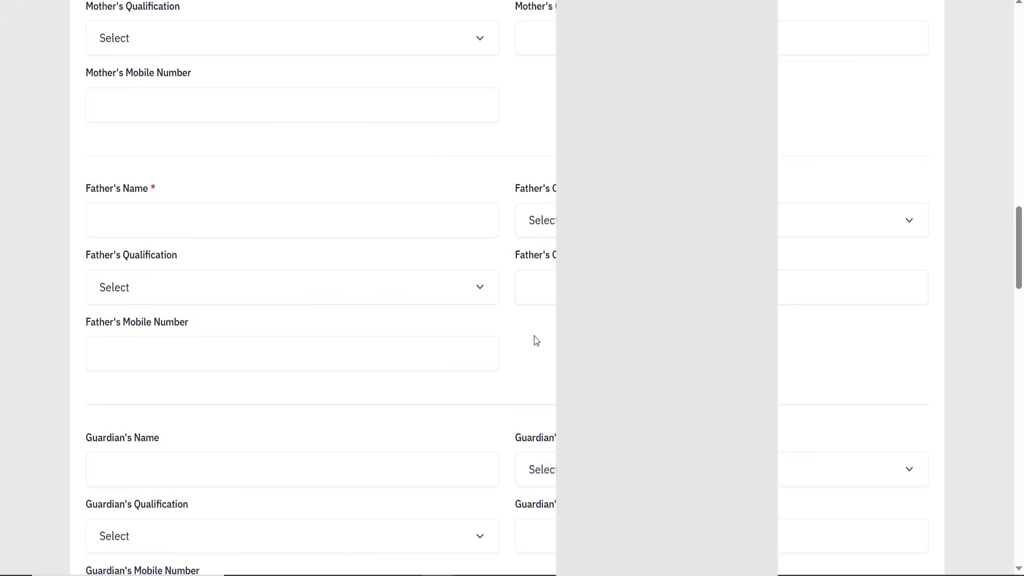
{"action": "left_click_drag", "start_coordinate": [510, 269], "coordinate": [622, 269]}
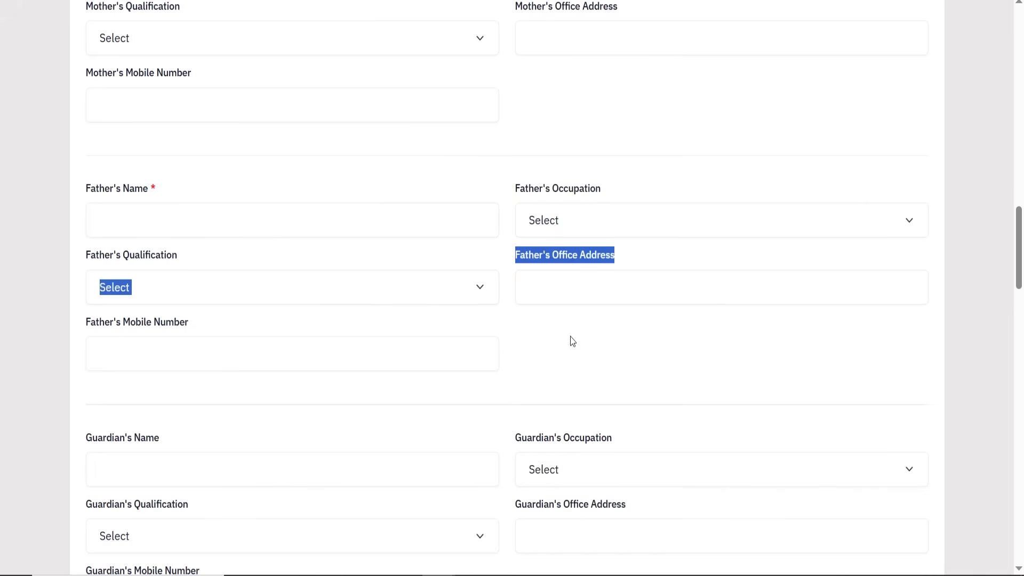
{"action": "left_click", "coordinate": [84, 328]}
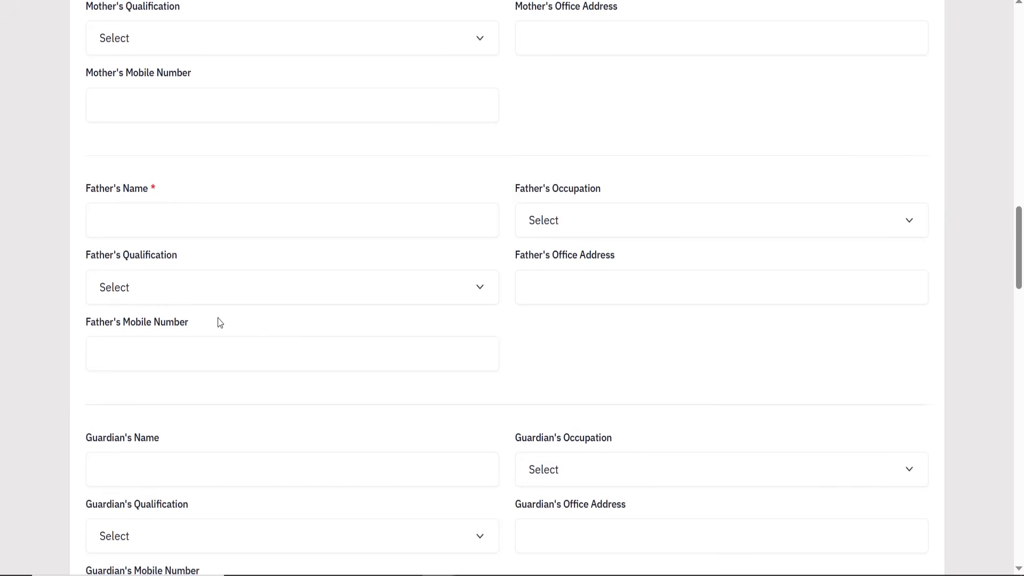
- Examine the guardian's name, occupation, qualification and office address fields in the family details
{"action": "scroll", "coordinate": [218, 322], "scroll_direction": "down", "scroll_amount": 4}
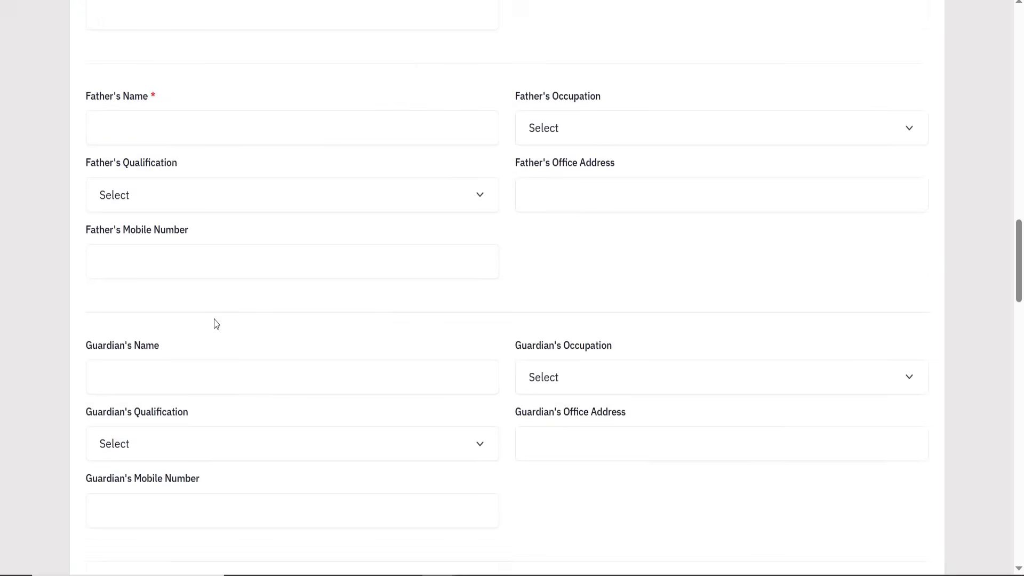
{"action": "left_click_drag", "start_coordinate": [87, 249], "coordinate": [179, 245]}
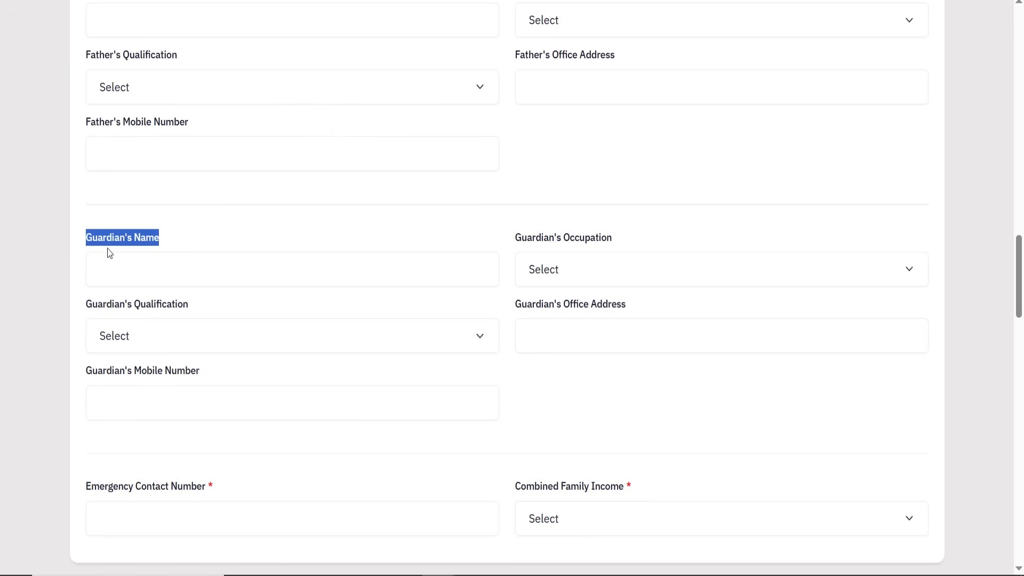
{"action": "left_click_drag", "start_coordinate": [515, 239], "coordinate": [612, 235]}
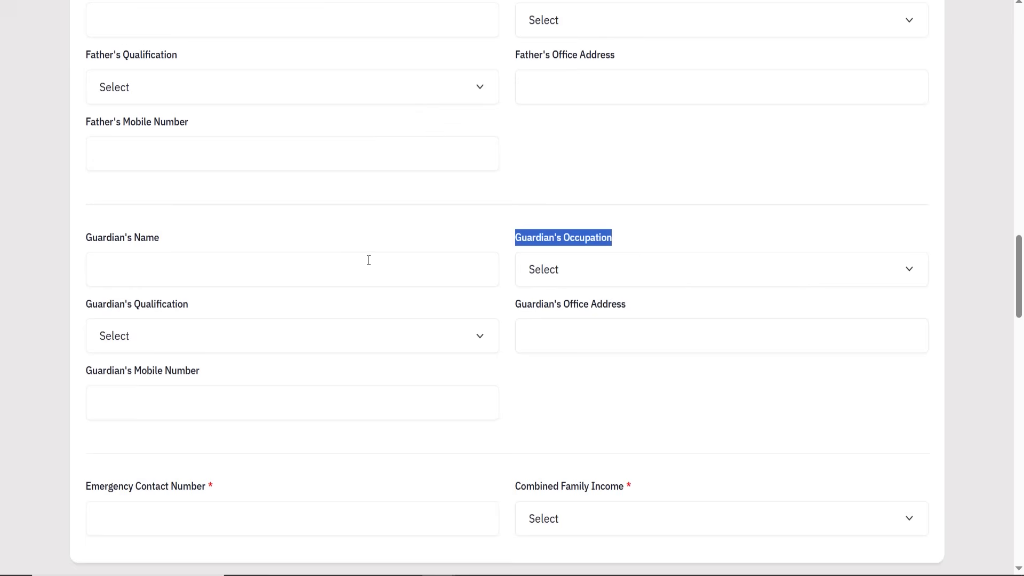
{"action": "left_click_drag", "start_coordinate": [86, 303], "coordinate": [189, 305]}
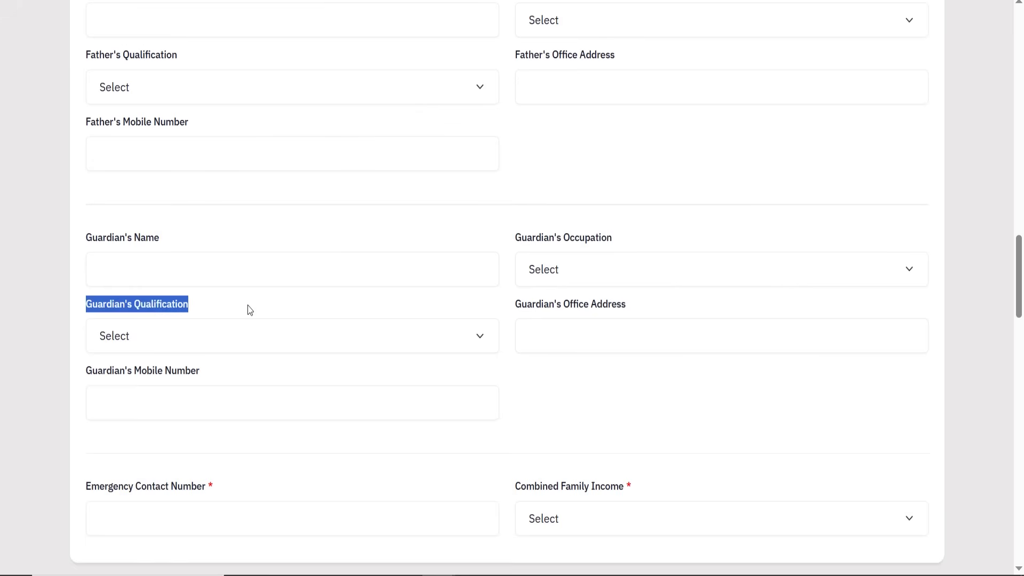
{"action": "left_click", "coordinate": [515, 301]}
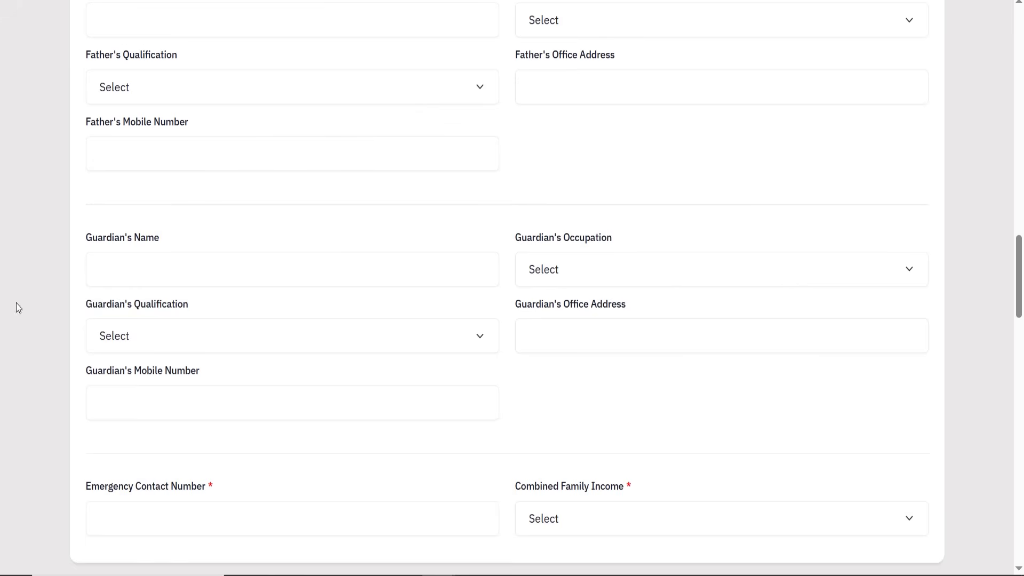
- Examine the emergency contact number field and the combined family income choices in the family details
{"action": "scroll", "coordinate": [455, 251], "scroll_direction": "down", "scroll_amount": 4}
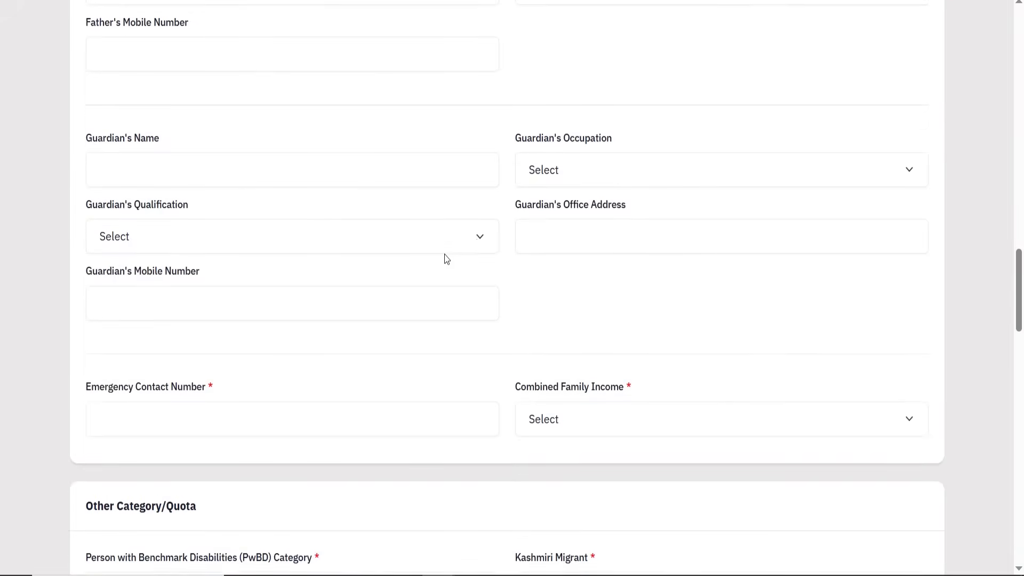
{"action": "left_click_drag", "start_coordinate": [74, 290], "coordinate": [219, 291]}
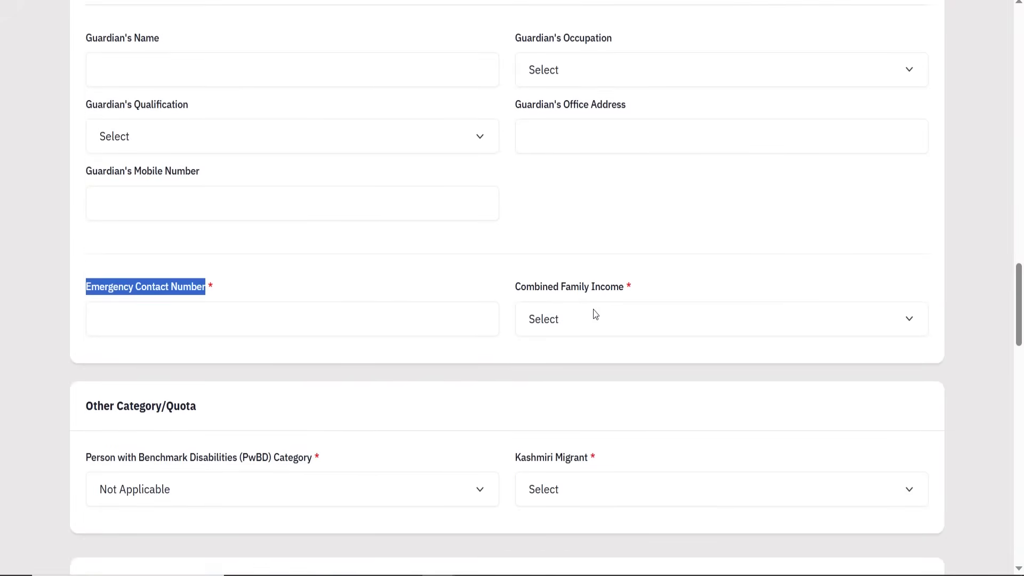
{"action": "left_click", "coordinate": [629, 322]}
{"action": "left_click", "coordinate": [495, 297]}
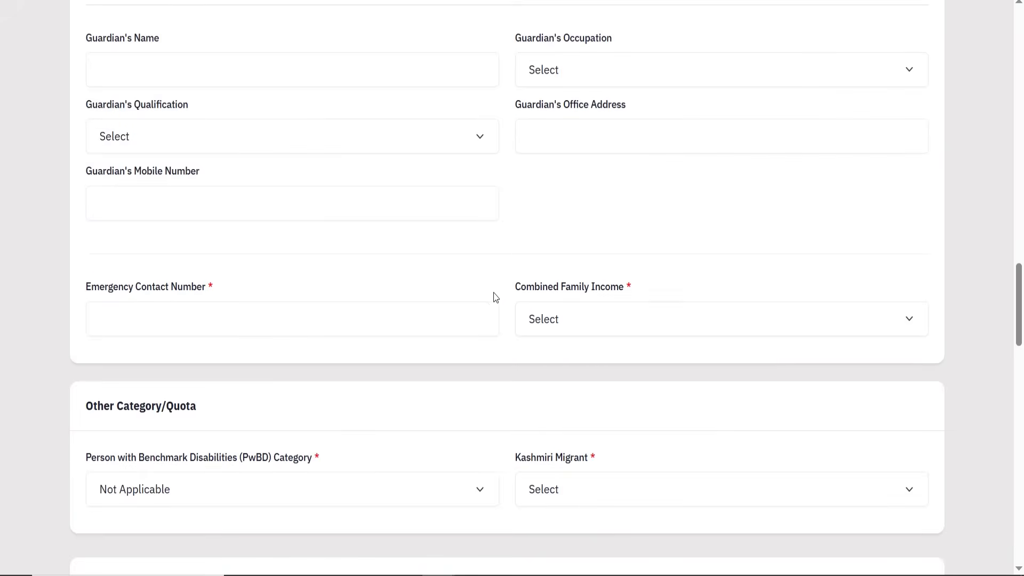
- Try (VI) - Blindness and low vision as the PwBD category, and restore it to Not Applicable
{"action": "scroll", "coordinate": [496, 266], "scroll_direction": "down", "scroll_amount": 3}
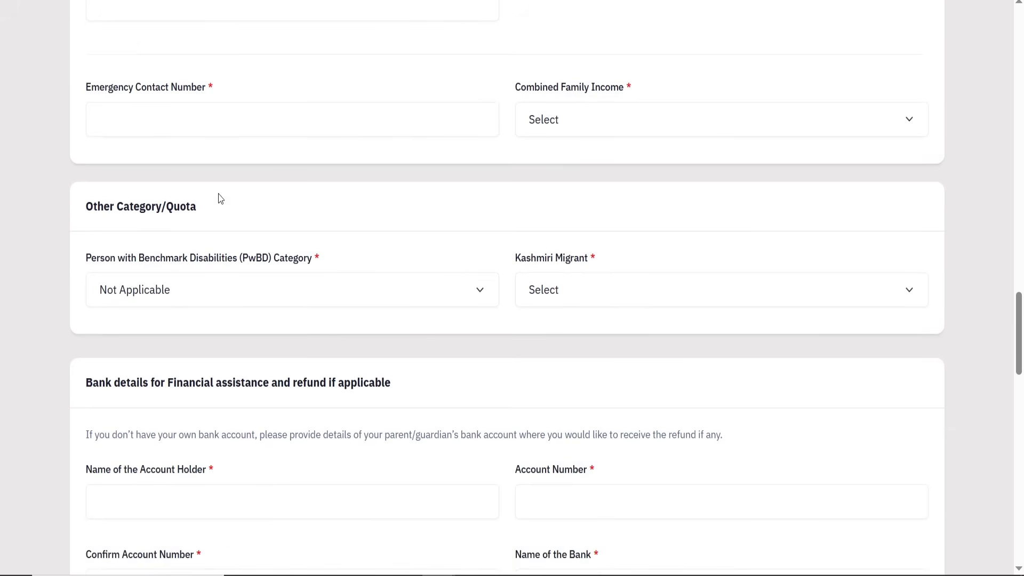
{"action": "left_click", "coordinate": [162, 290]}
{"action": "left_click", "coordinate": [171, 363]}
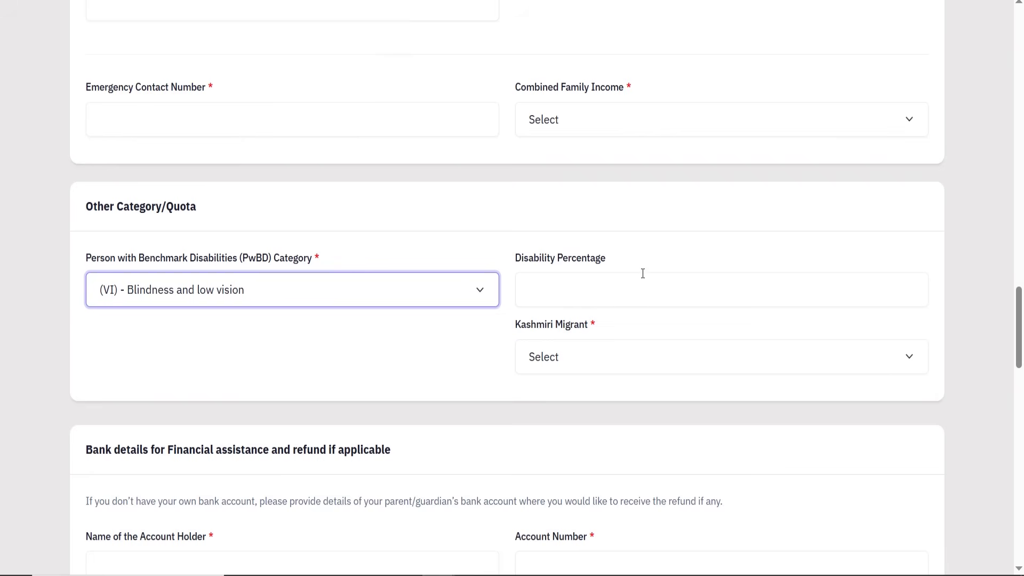
{"action": "left_click", "coordinate": [443, 294]}
{"action": "left_click", "coordinate": [241, 338]}
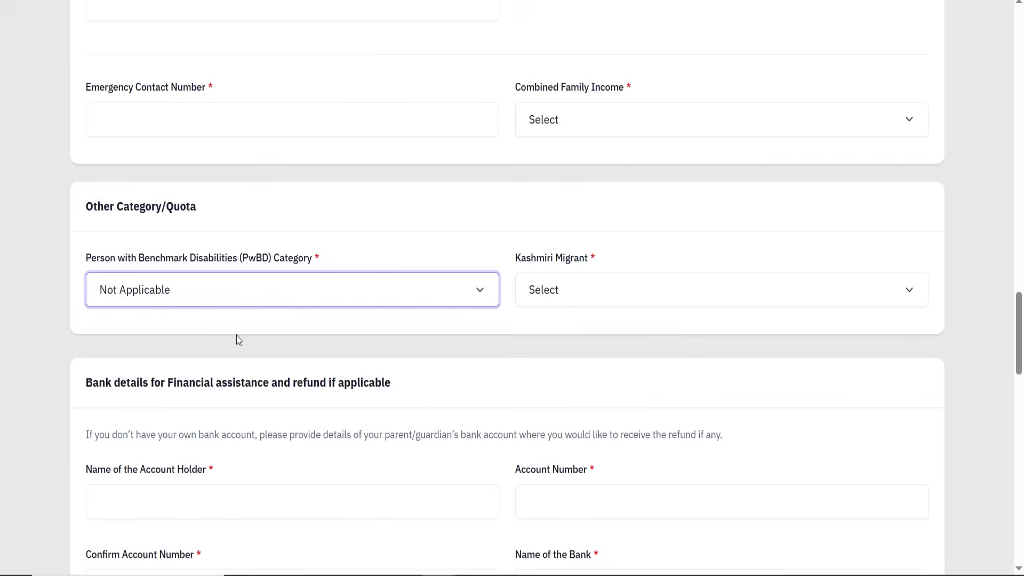
- Set Kashmiri Migrant to Not Applicable in the Other Category/Quota section
{"action": "left_click", "coordinate": [627, 288]}
{"action": "left_click", "coordinate": [576, 360]}
{"action": "left_click", "coordinate": [571, 299]}
{"action": "left_click", "coordinate": [565, 354]}
{"action": "key", "text": "Up"}
{"action": "left_click", "coordinate": [555, 334]}
- Examine the account holder, account number, bank name, branch name and IFSC code fields in the bank details
{"action": "scroll", "coordinate": [554, 332], "scroll_direction": "down", "scroll_amount": 5}
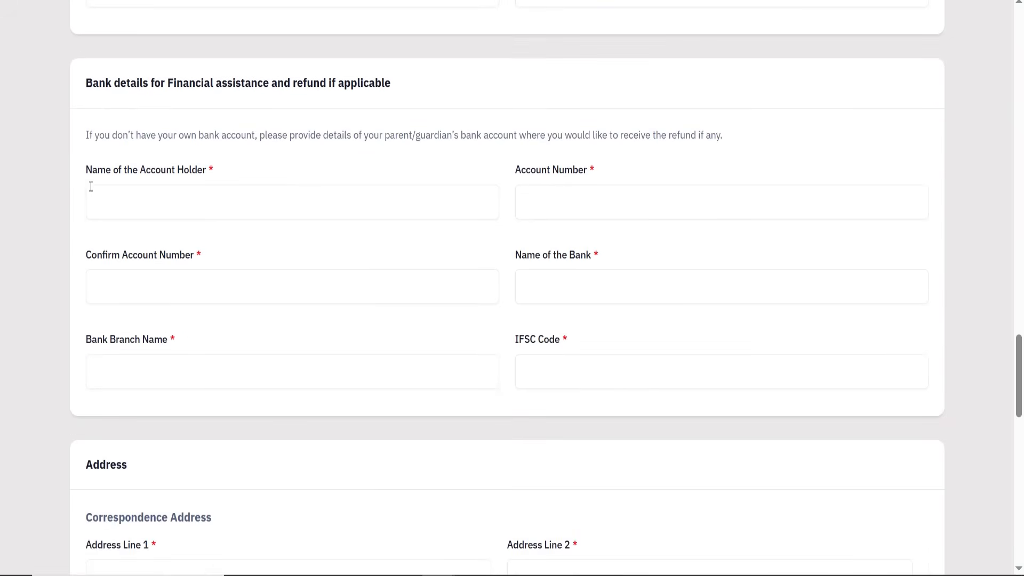
{"action": "left_click_drag", "start_coordinate": [87, 172], "coordinate": [206, 171]}
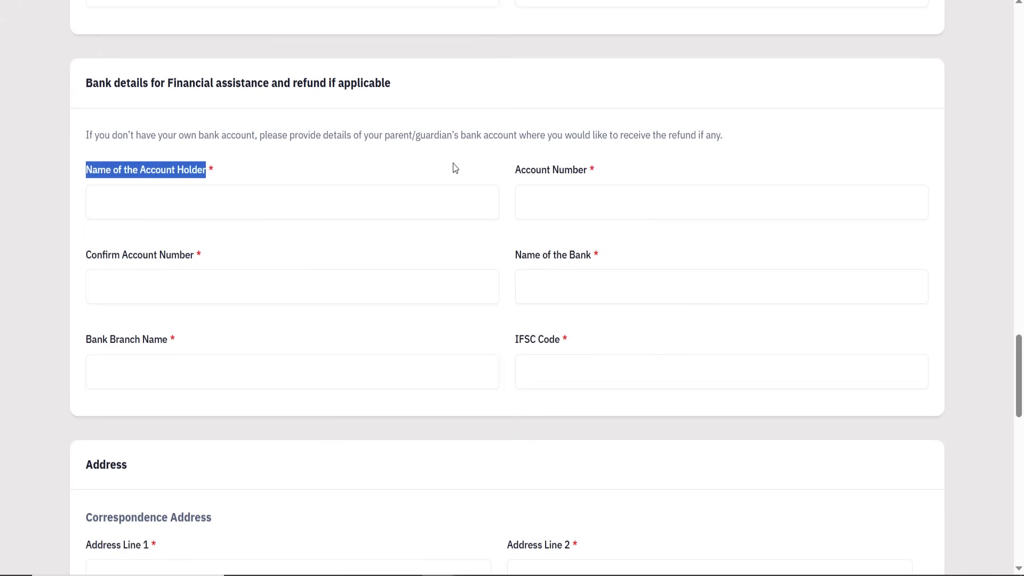
{"action": "left_click_drag", "start_coordinate": [501, 174], "coordinate": [587, 169]}
{"action": "left_click_drag", "start_coordinate": [86, 257], "coordinate": [194, 263]}
{"action": "left_click_drag", "start_coordinate": [501, 258], "coordinate": [602, 258]}
{"action": "left_click", "coordinate": [90, 338]}
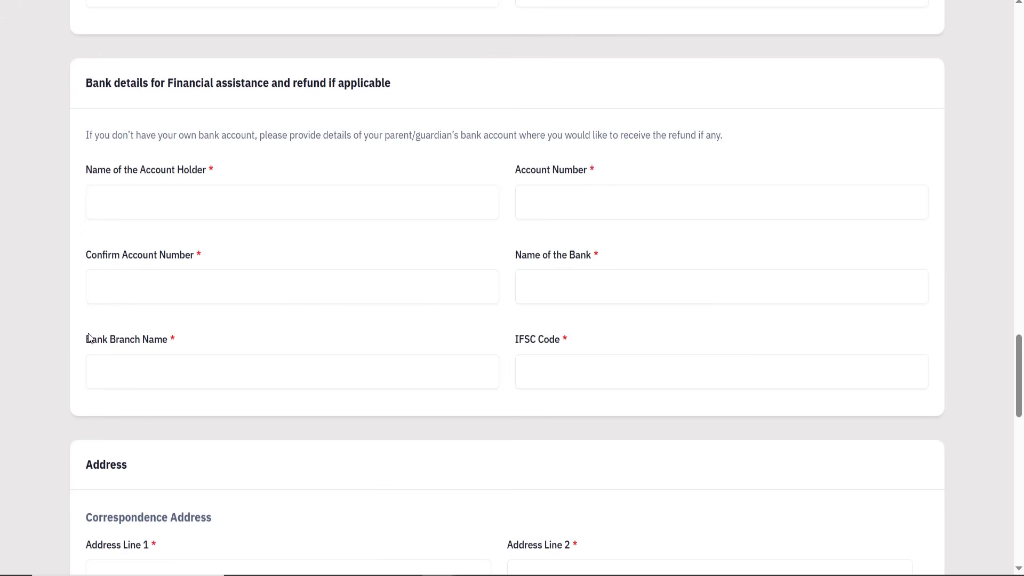
{"action": "left_click_drag", "start_coordinate": [89, 338], "coordinate": [185, 341]}
{"action": "left_click_drag", "start_coordinate": [509, 340], "coordinate": [574, 342]}
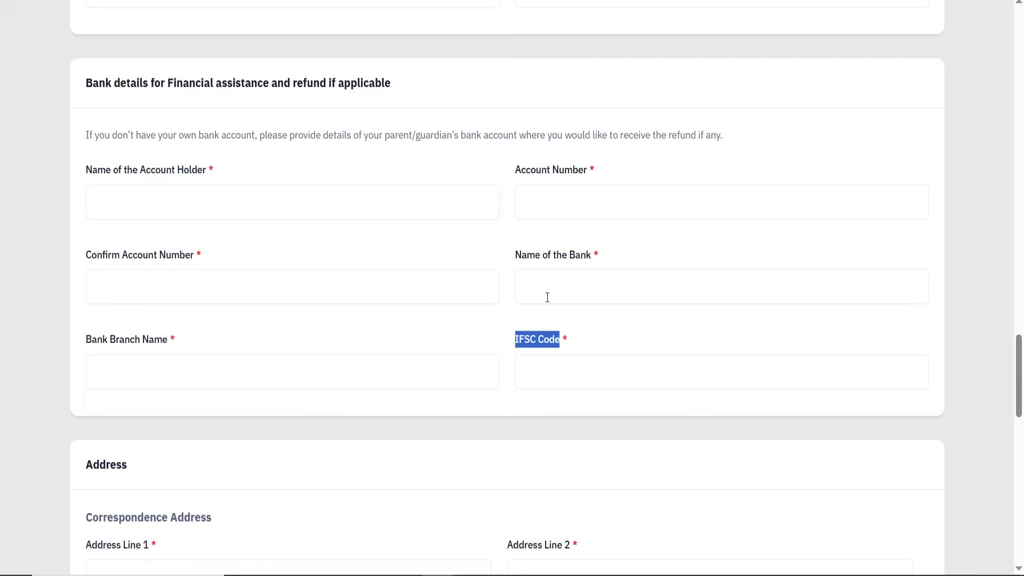
- Review the heading of the bank details section for the purpose of the requested account information
{"action": "scroll", "coordinate": [538, 290], "scroll_direction": "down", "scroll_amount": 2}
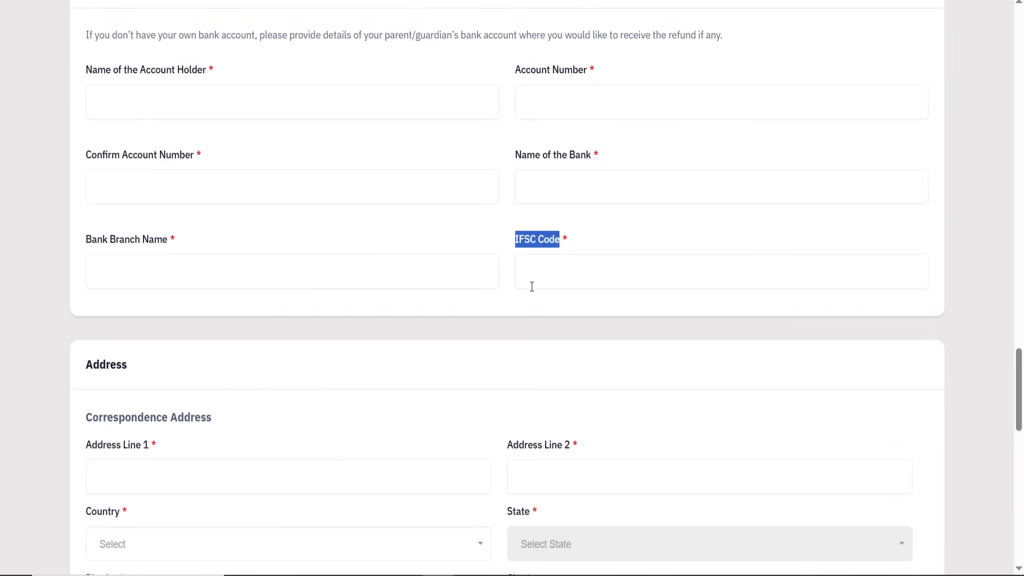
{"action": "scroll", "coordinate": [532, 275], "scroll_direction": "up", "scroll_amount": 4}
{"action": "left_click_drag", "start_coordinate": [98, 182], "coordinate": [421, 193]}
{"action": "left_click", "coordinate": [548, 207]}
{"action": "scroll", "coordinate": [527, 204], "scroll_direction": "down", "scroll_amount": 6}
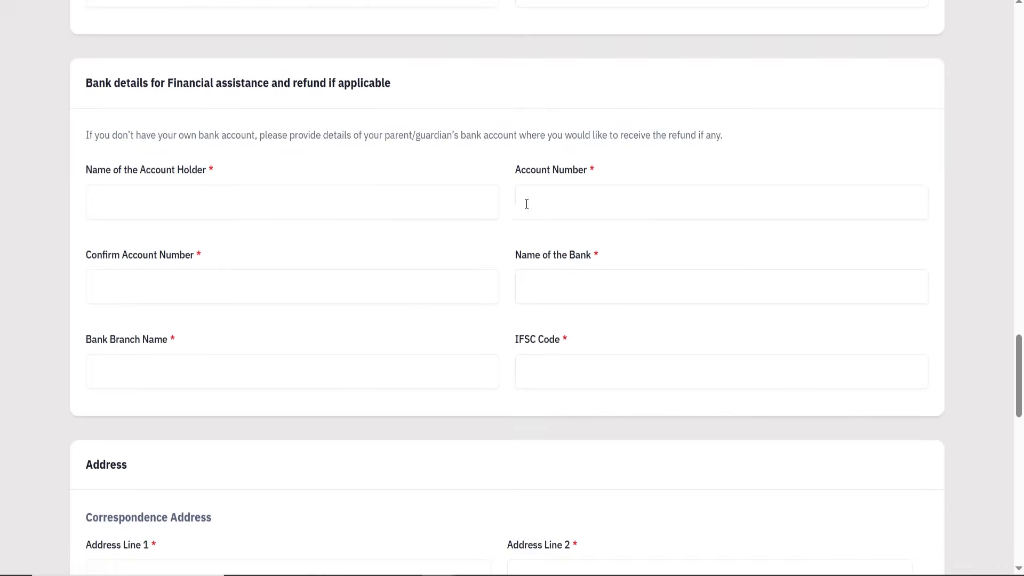
- Examine the correspondence address section, including Address Line 1 and Address Line 2 and the fields below them
{"action": "scroll", "coordinate": [507, 216], "scroll_direction": "down", "scroll_amount": 2}
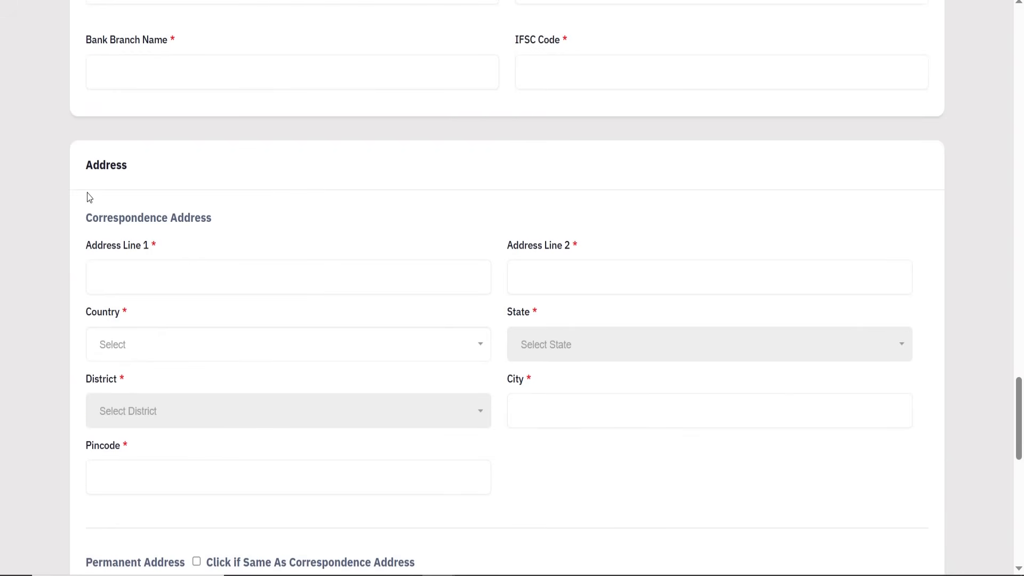
{"action": "left_click_drag", "start_coordinate": [87, 216], "coordinate": [256, 198]}
{"action": "scroll", "coordinate": [256, 198], "scroll_direction": "down", "scroll_amount": 3}
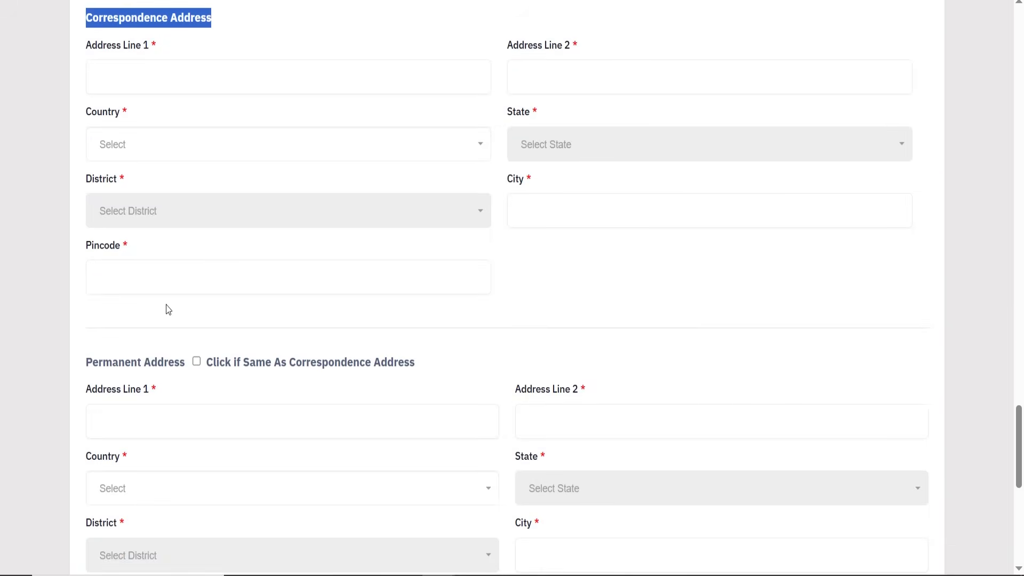
{"action": "scroll", "coordinate": [143, 285], "scroll_direction": "up", "scroll_amount": 2}
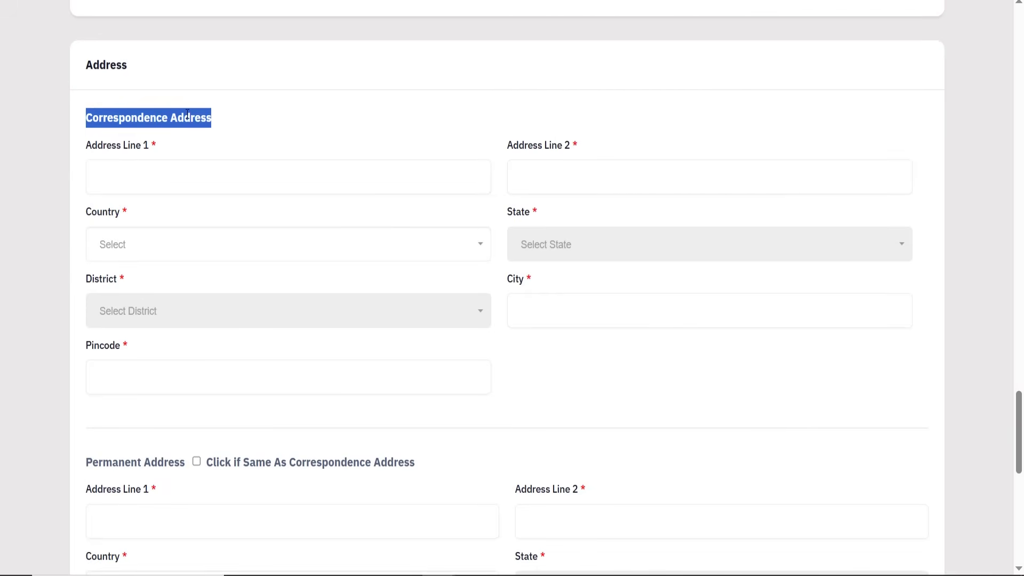
{"action": "left_click", "coordinate": [187, 114]}
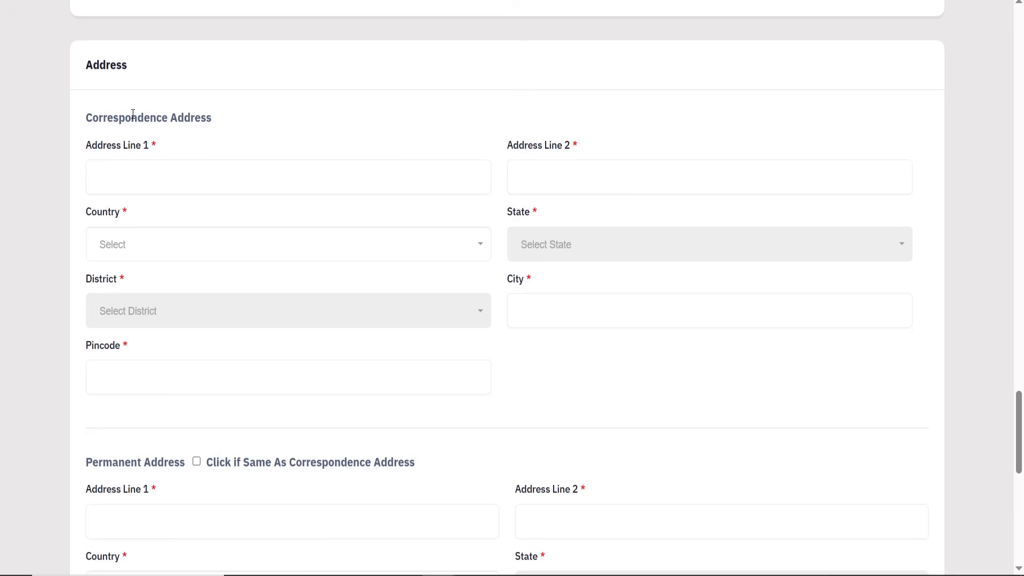
{"action": "left_click_drag", "start_coordinate": [99, 117], "coordinate": [195, 117]}
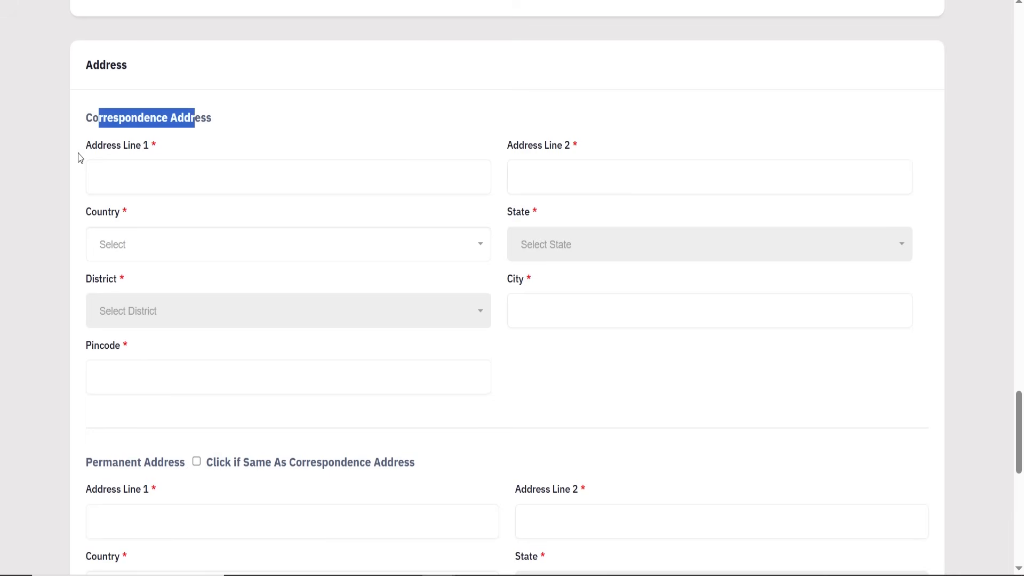
{"action": "left_click_drag", "start_coordinate": [79, 155], "coordinate": [192, 151]}
{"action": "left_click_drag", "start_coordinate": [509, 153], "coordinate": [570, 147]}
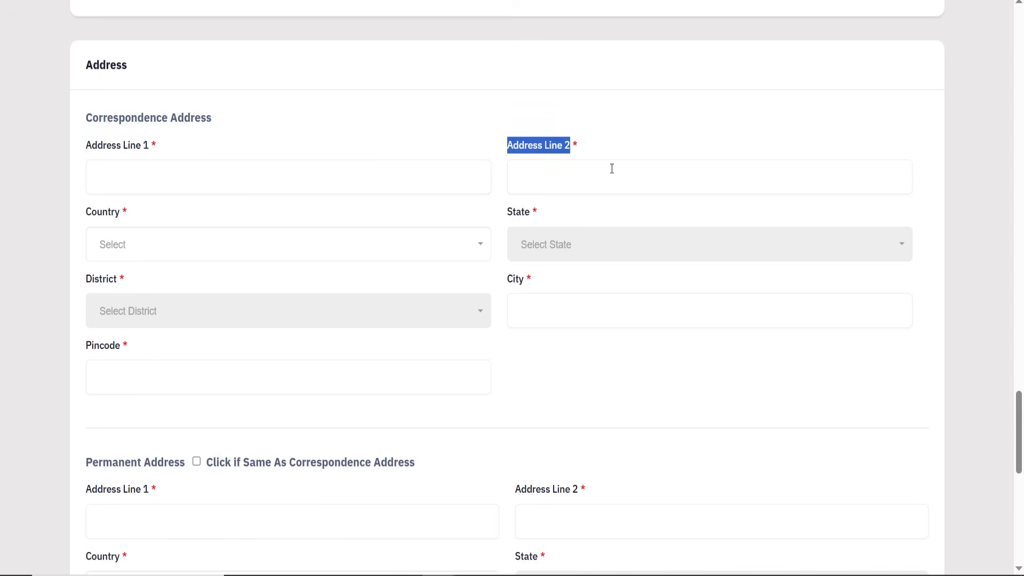
{"action": "left_click", "coordinate": [592, 134]}
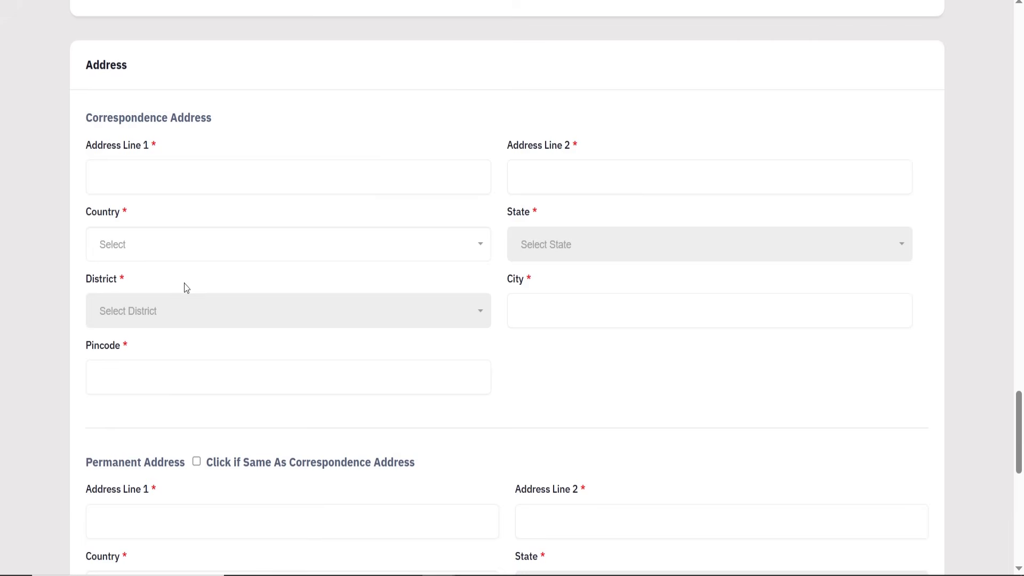
- Mark the permanent address as the same as the correspondence address
{"action": "scroll", "coordinate": [584, 361], "scroll_direction": "down", "scroll_amount": 1}
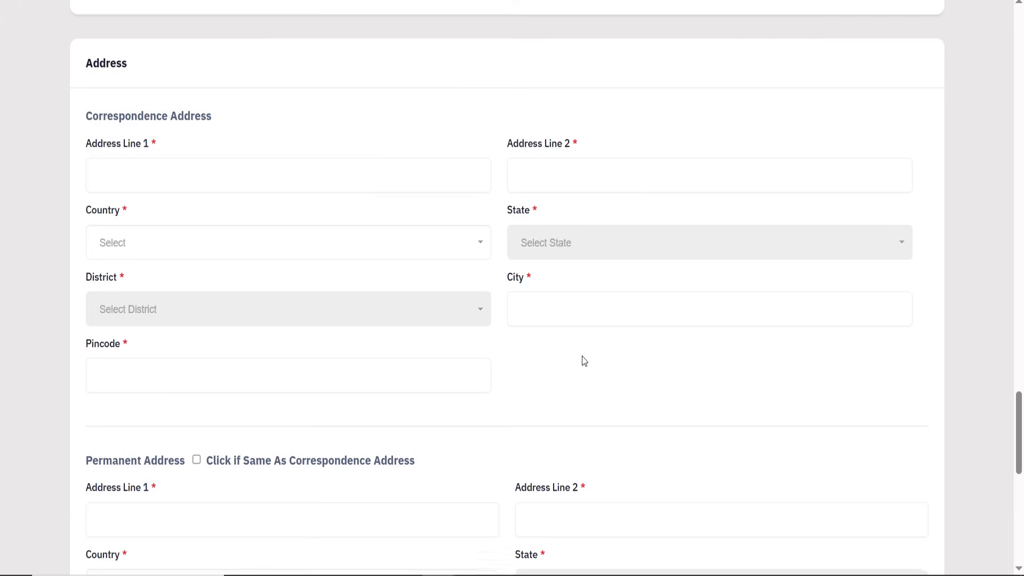
{"action": "scroll", "coordinate": [238, 308], "scroll_direction": "down", "scroll_amount": 1}
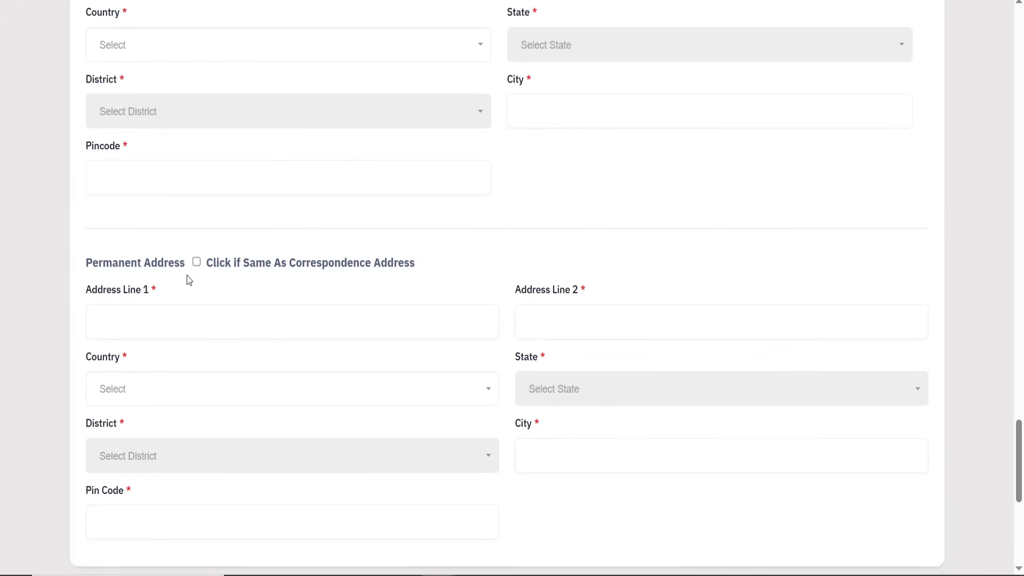
{"action": "left_click", "coordinate": [197, 262]}
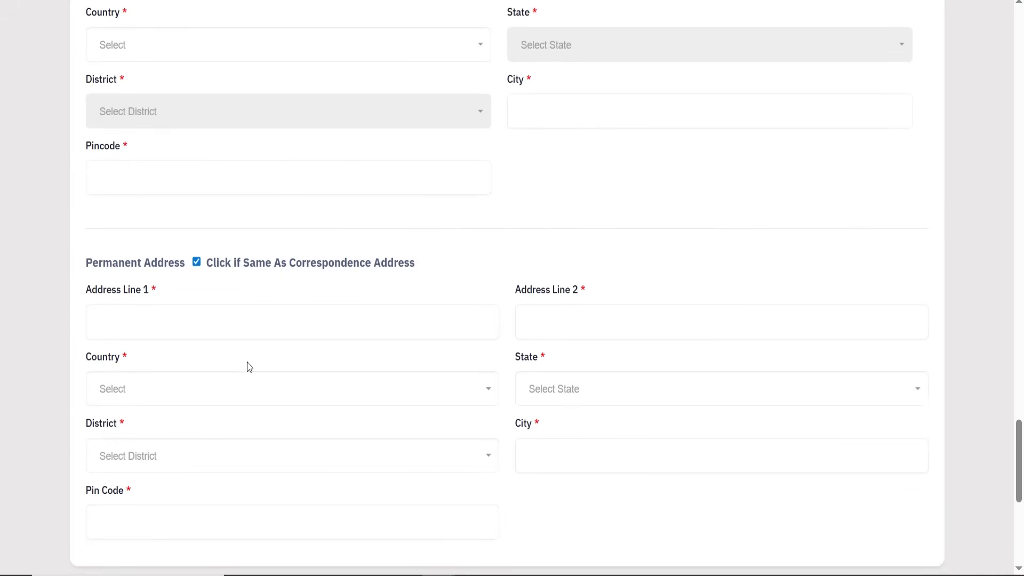
- Save the completed profile form and continue to the profile details summary
{"action": "scroll", "coordinate": [275, 353], "scroll_direction": "down", "scroll_amount": 3}
{"action": "scroll", "coordinate": [267, 355], "scroll_direction": "down", "scroll_amount": 1}
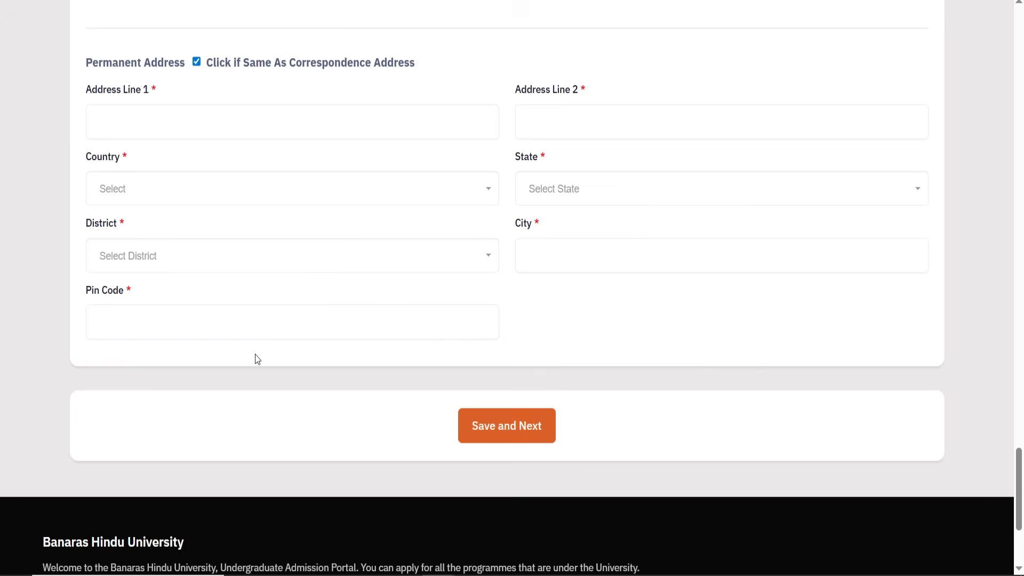
{"action": "left_click", "coordinate": [509, 433]}
- Review the saved personal, family, quota and bank details in the profile summary
{"action": "scroll", "coordinate": [681, 160], "scroll_direction": "down", "scroll_amount": 2}
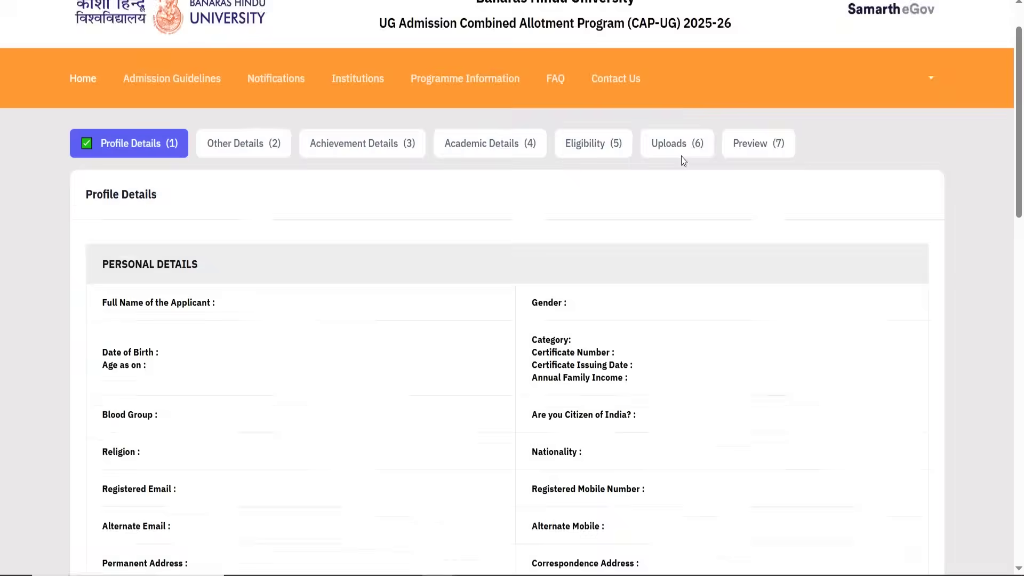
{"action": "scroll", "coordinate": [681, 162], "scroll_direction": "down", "scroll_amount": 10}
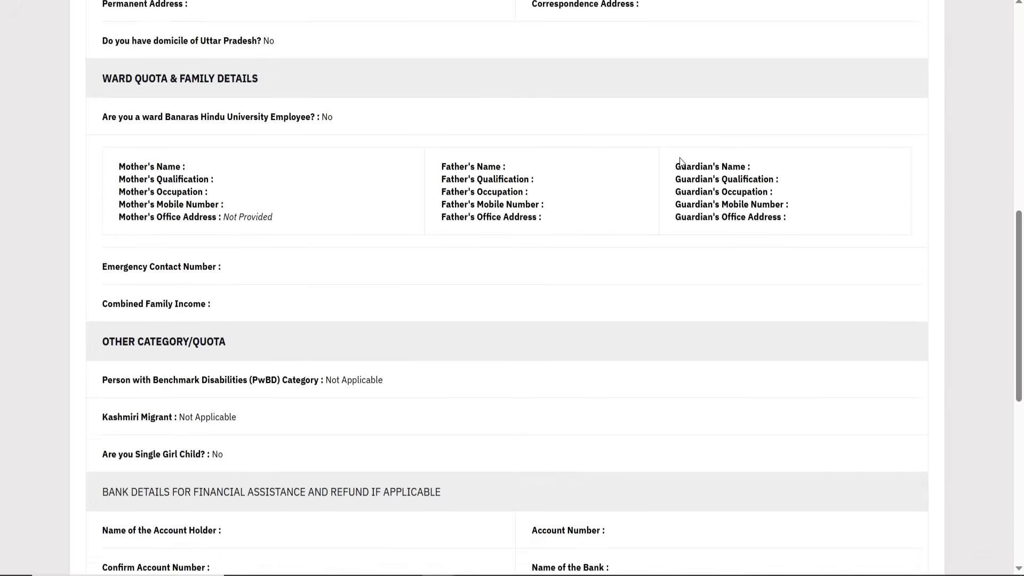
{"action": "scroll", "coordinate": [680, 162], "scroll_direction": "down", "scroll_amount": 3}
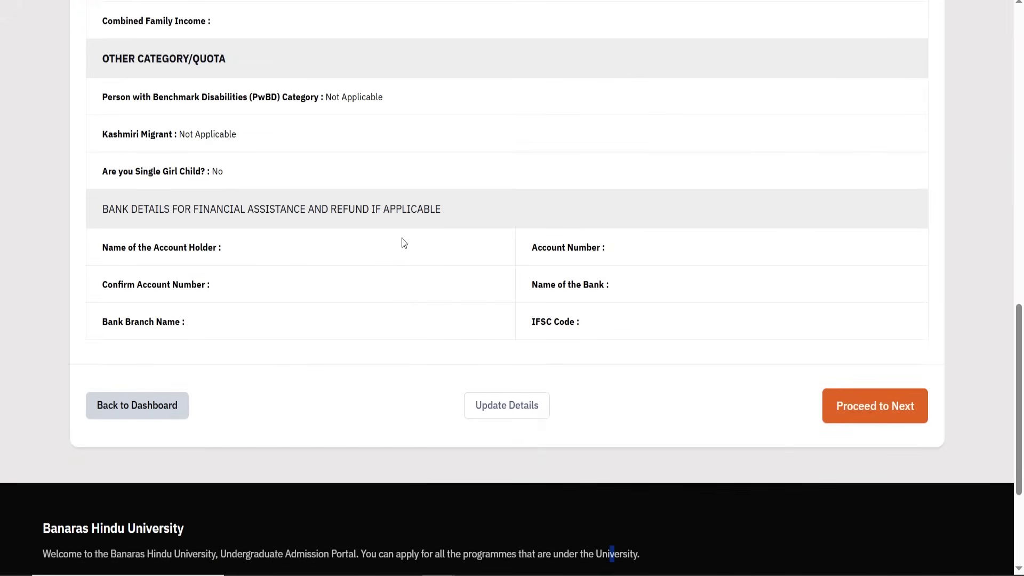
- Recheck the profile details summary and switch to the Other Details form
{"action": "scroll", "coordinate": [427, 231], "scroll_direction": "up", "scroll_amount": 10}
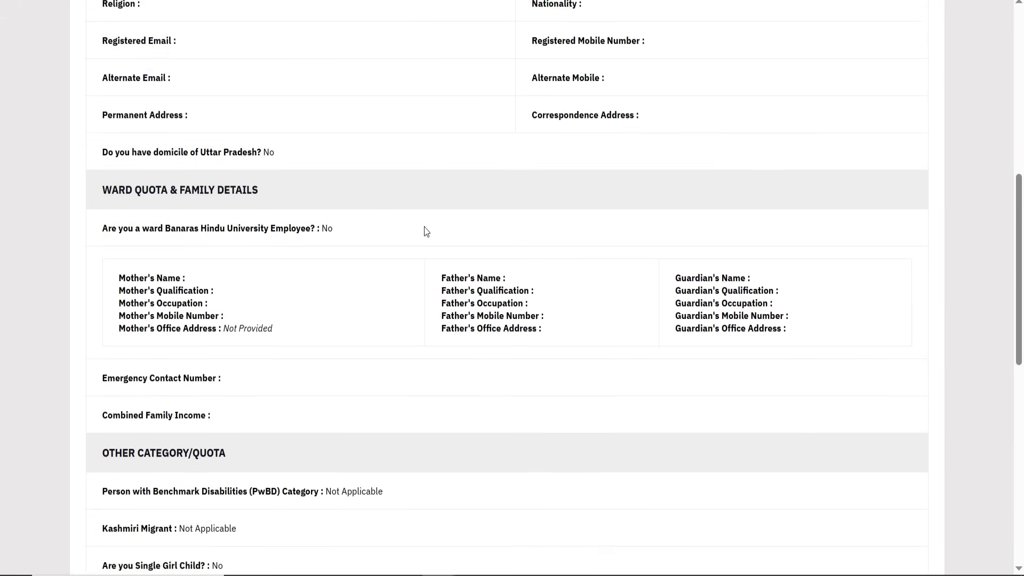
{"action": "scroll", "coordinate": [426, 232], "scroll_direction": "up", "scroll_amount": 6}
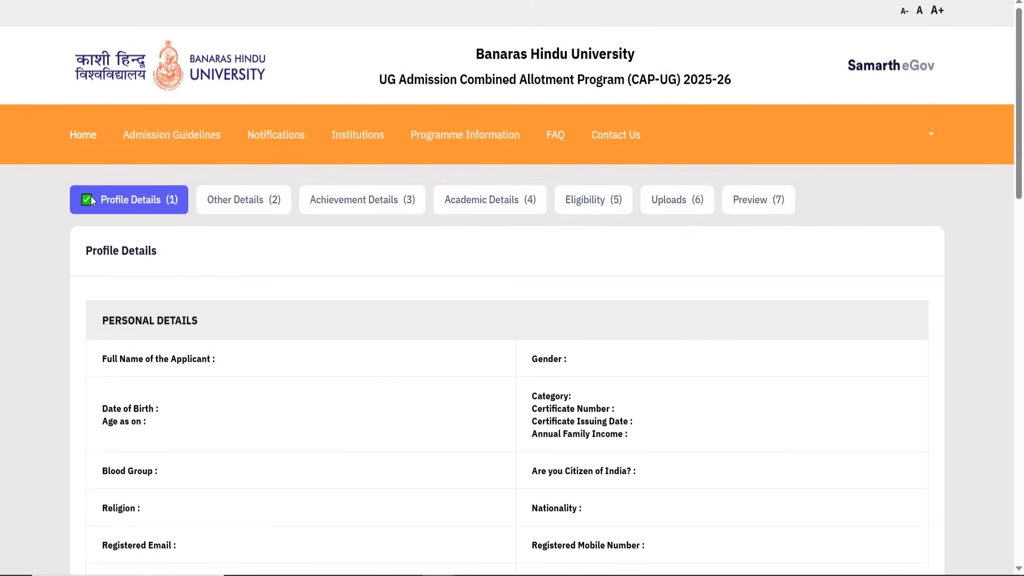
{"action": "scroll", "coordinate": [273, 250], "scroll_direction": "down", "scroll_amount": 9}
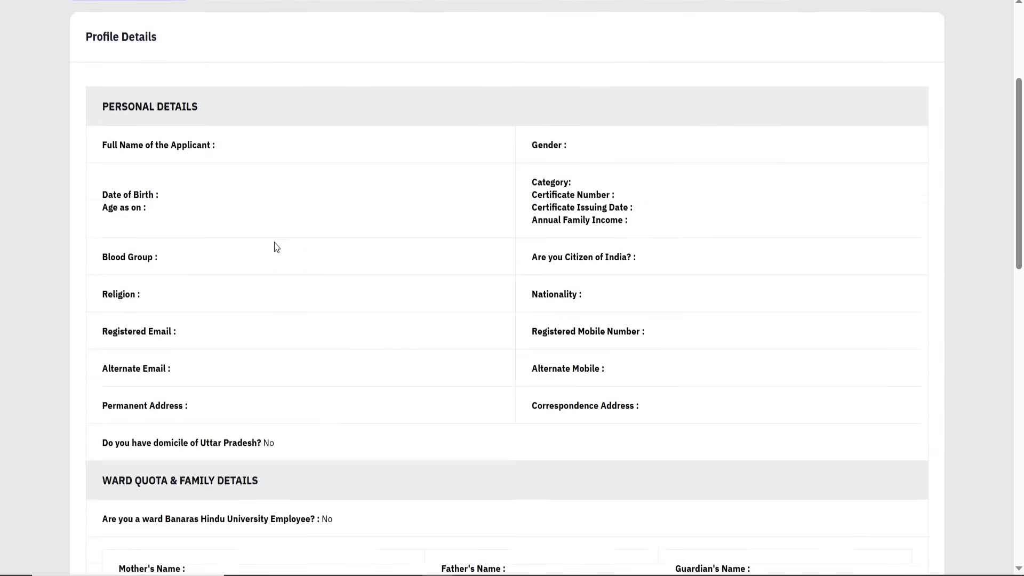
{"action": "scroll", "coordinate": [274, 242], "scroll_direction": "down", "scroll_amount": 6}
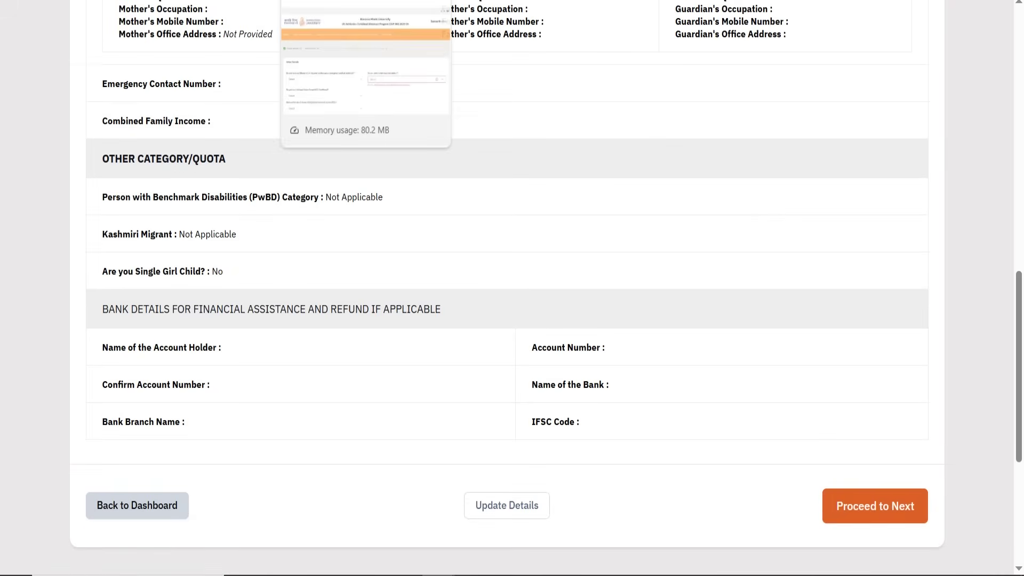
{"action": "left_click", "coordinate": [325, 0]}
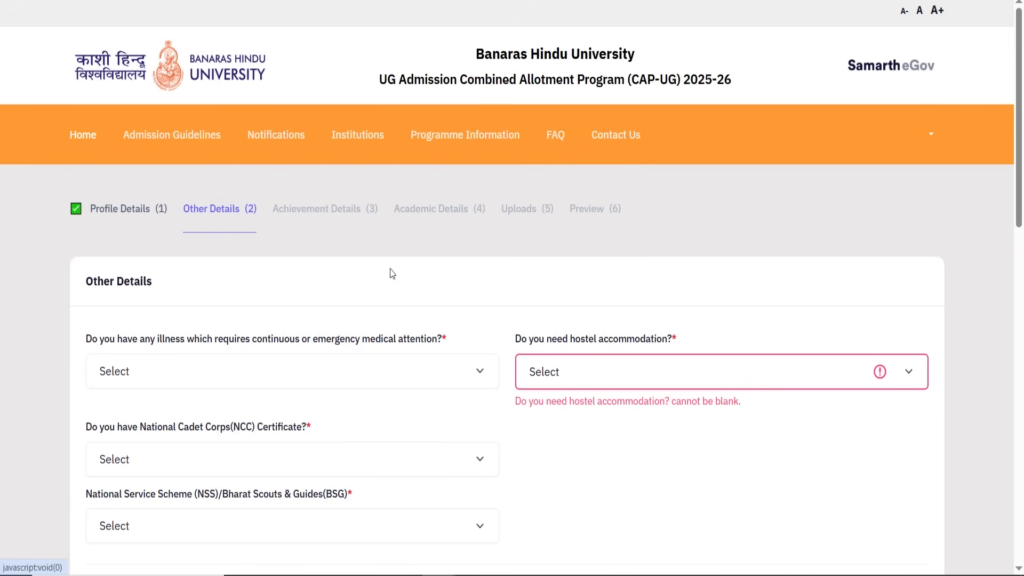
- Examine the answer options for the continuous or emergency illness question and the hostel accommodation question
{"action": "scroll", "coordinate": [247, 272], "scroll_direction": "down", "scroll_amount": 2}
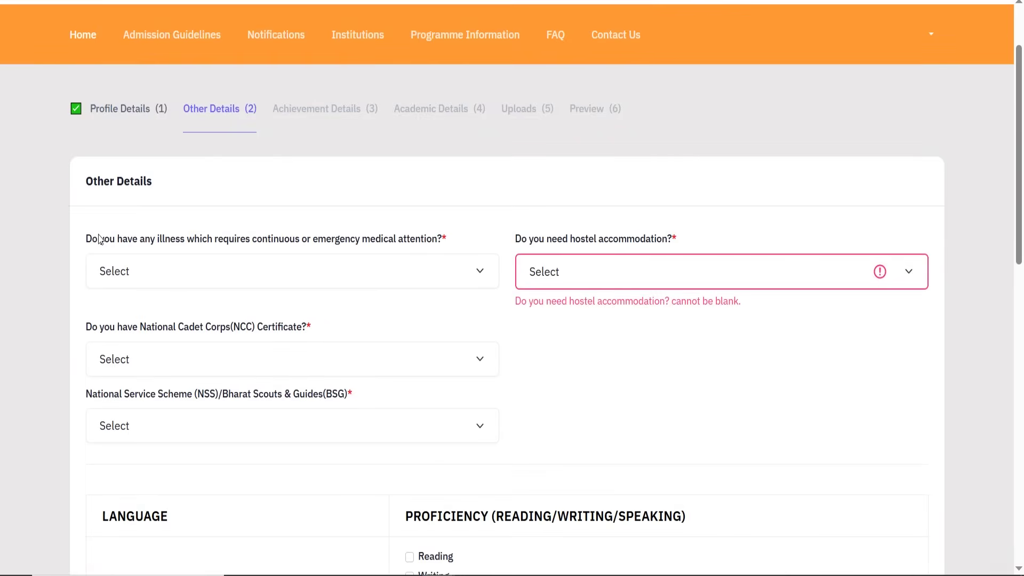
{"action": "left_click_drag", "start_coordinate": [86, 239], "coordinate": [473, 235]}
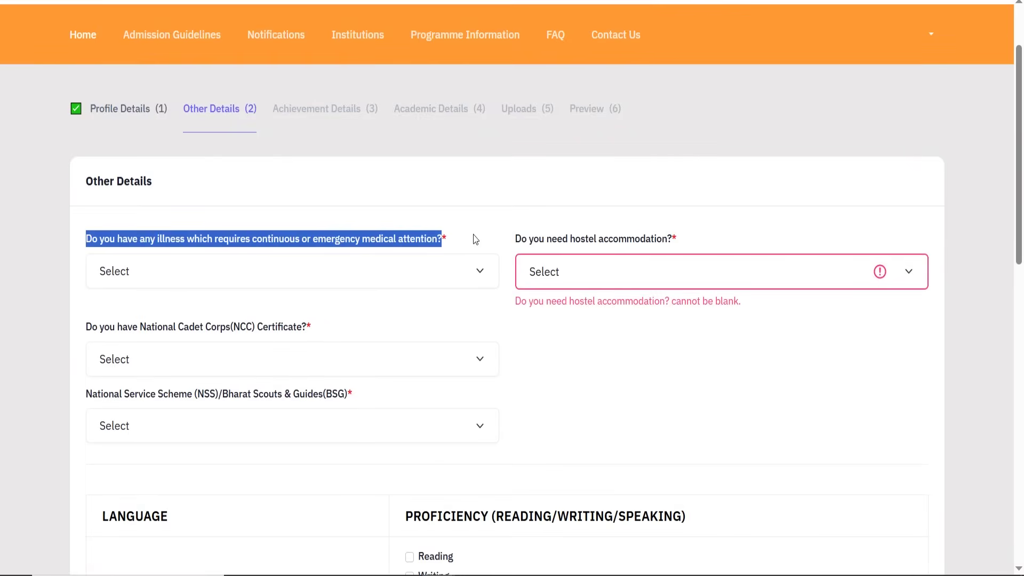
{"action": "left_click", "coordinate": [446, 267]}
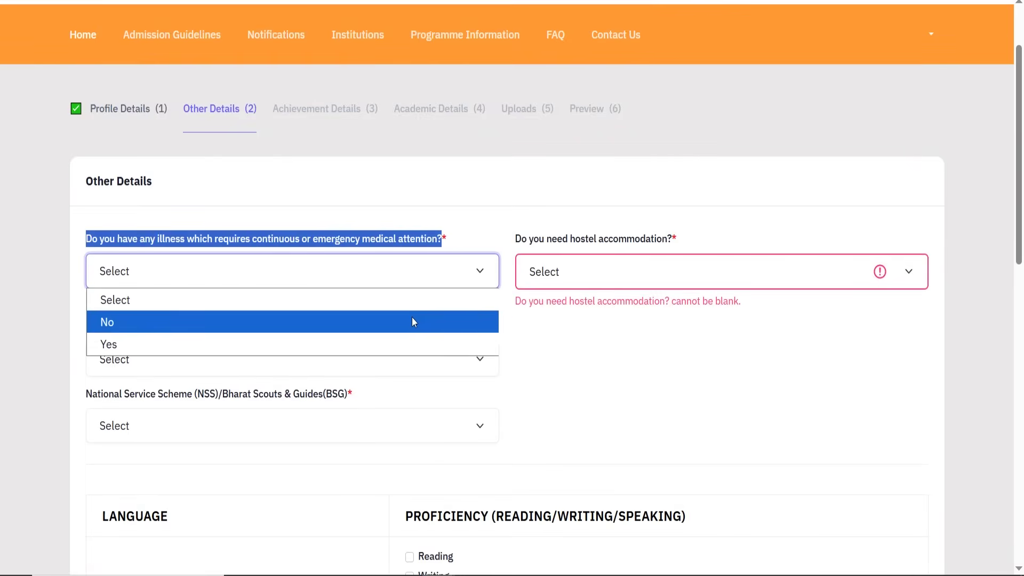
{"action": "left_click", "coordinate": [679, 324]}
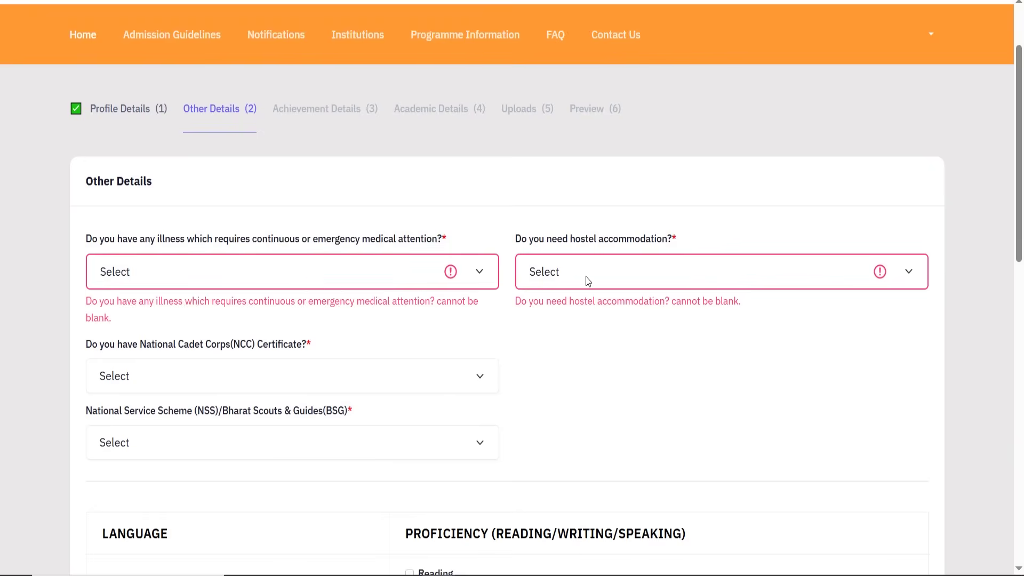
{"action": "left_click", "coordinate": [586, 277]}
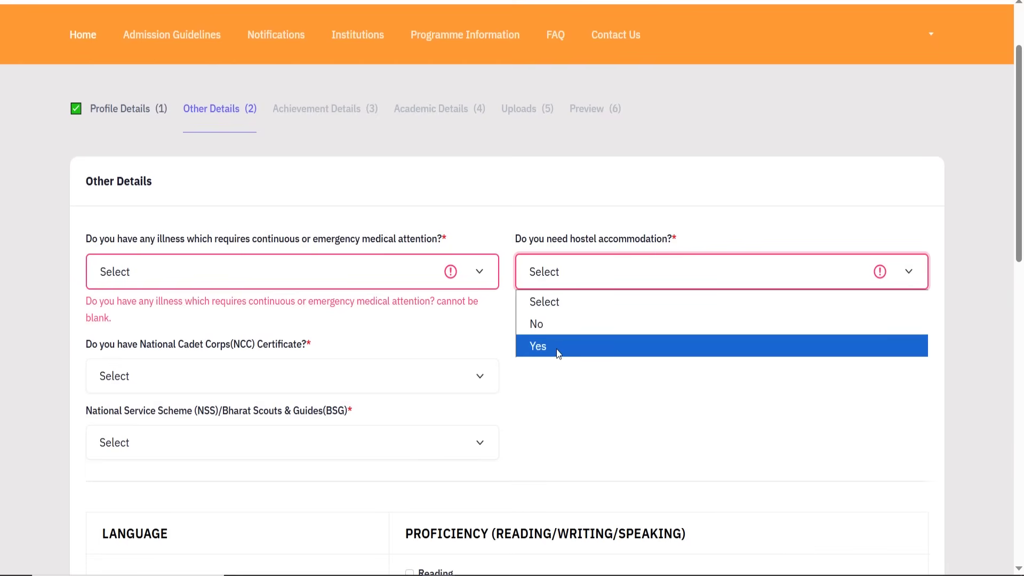
{"action": "left_click", "coordinate": [575, 212]}
{"action": "scroll", "coordinate": [539, 178], "scroll_direction": "down", "scroll_amount": 2}
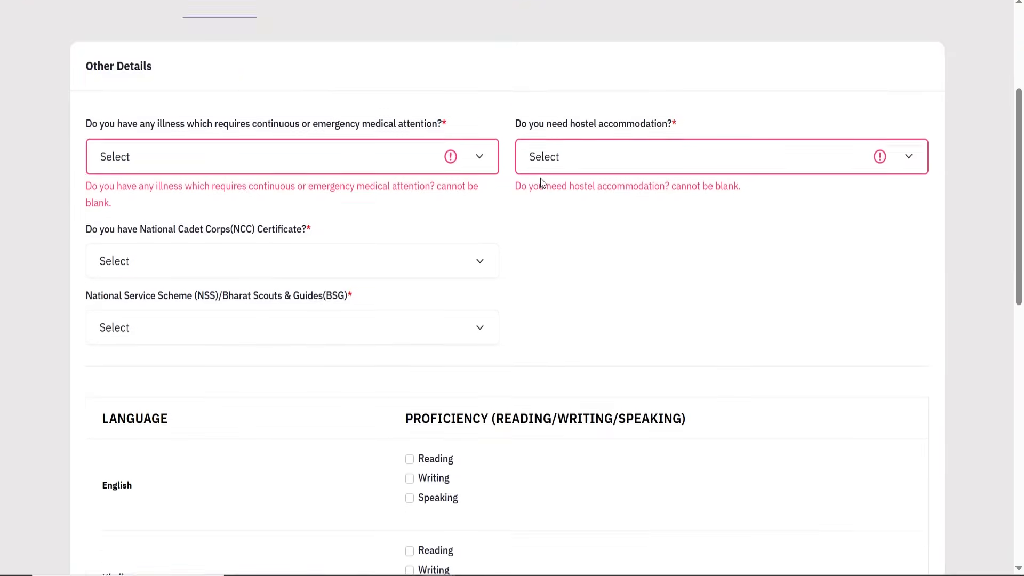
- Answer Yes to the National Cadet Corps (NCC) certificate question to reveal its extra field, and change the answer to No
{"action": "scroll", "coordinate": [540, 182], "scroll_direction": "down", "scroll_amount": 2}
{"action": "left_click", "coordinate": [134, 176]}
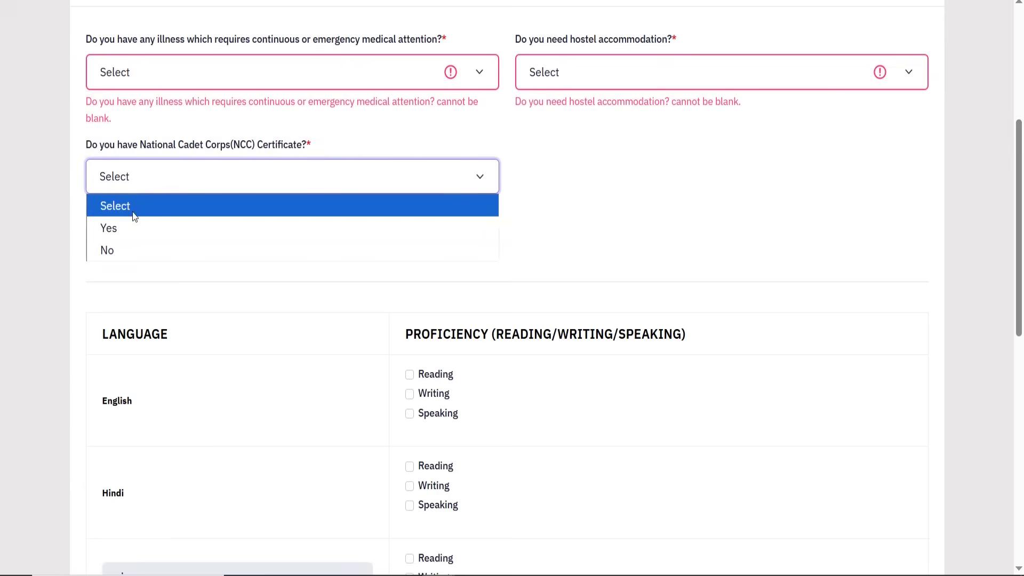
{"action": "left_click", "coordinate": [104, 227]}
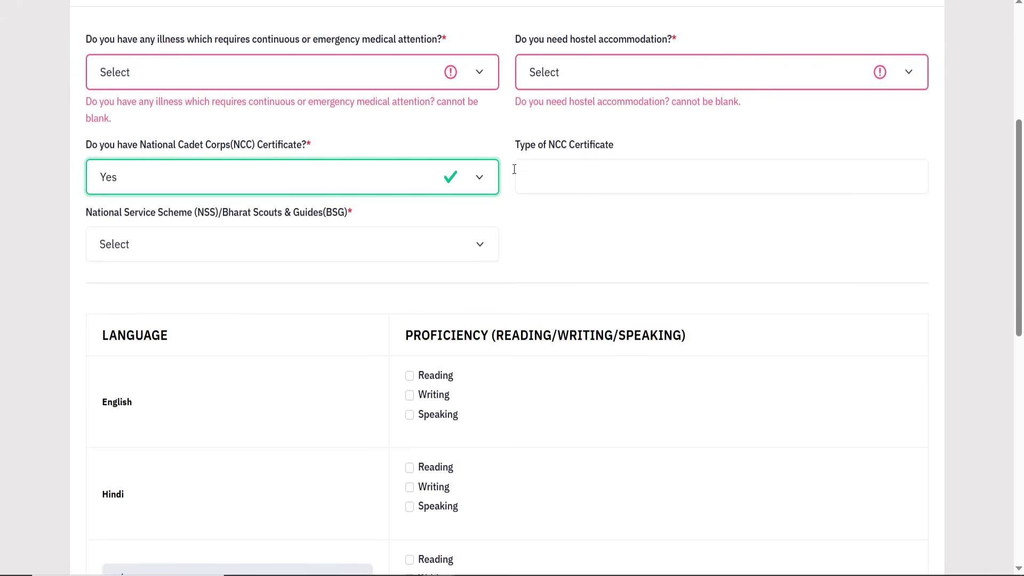
{"action": "left_click", "coordinate": [449, 188]}
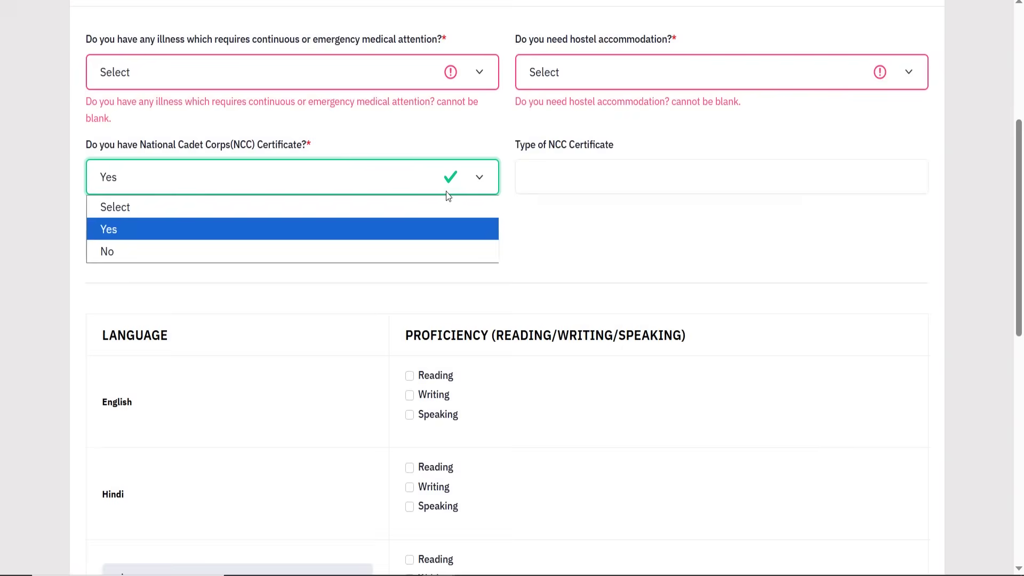
{"action": "left_click", "coordinate": [190, 249]}
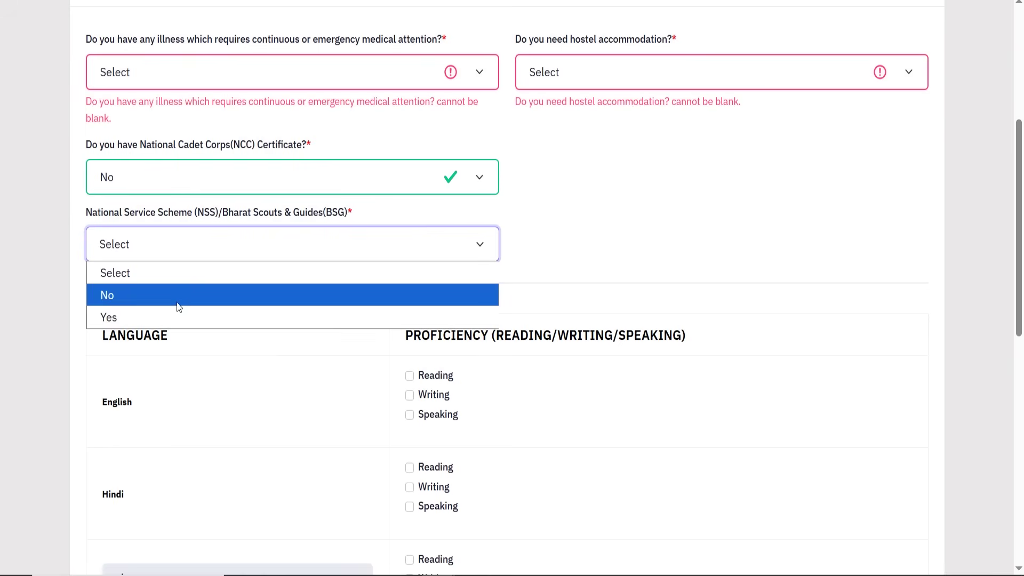
{"action": "left_click", "coordinate": [691, 269]}
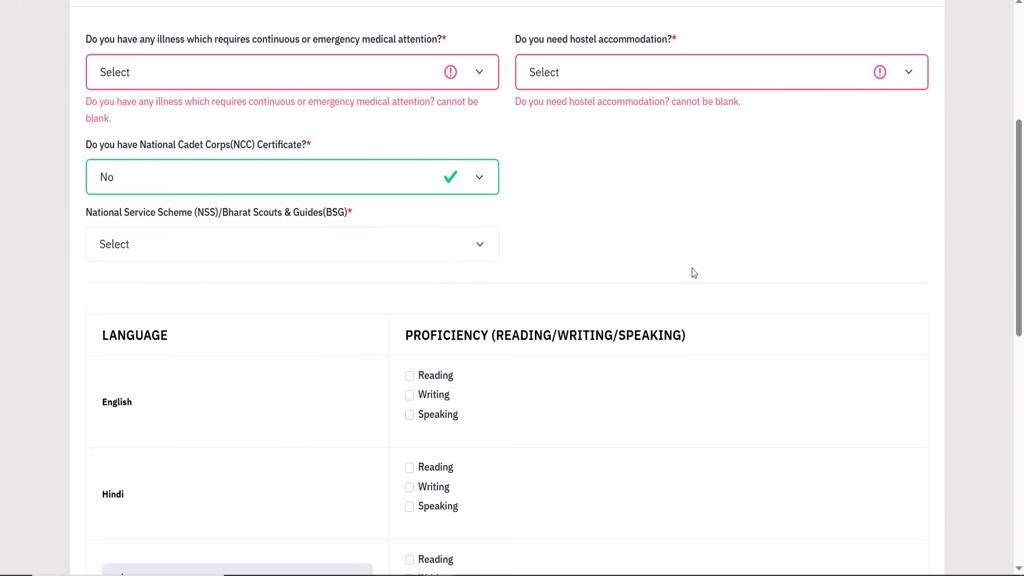
- Mark Reading, Writing and Speaking proficiency for English, Hindi and Sanskrit (संस्कृत)
{"action": "scroll", "coordinate": [612, 197], "scroll_direction": "down", "scroll_amount": 5}
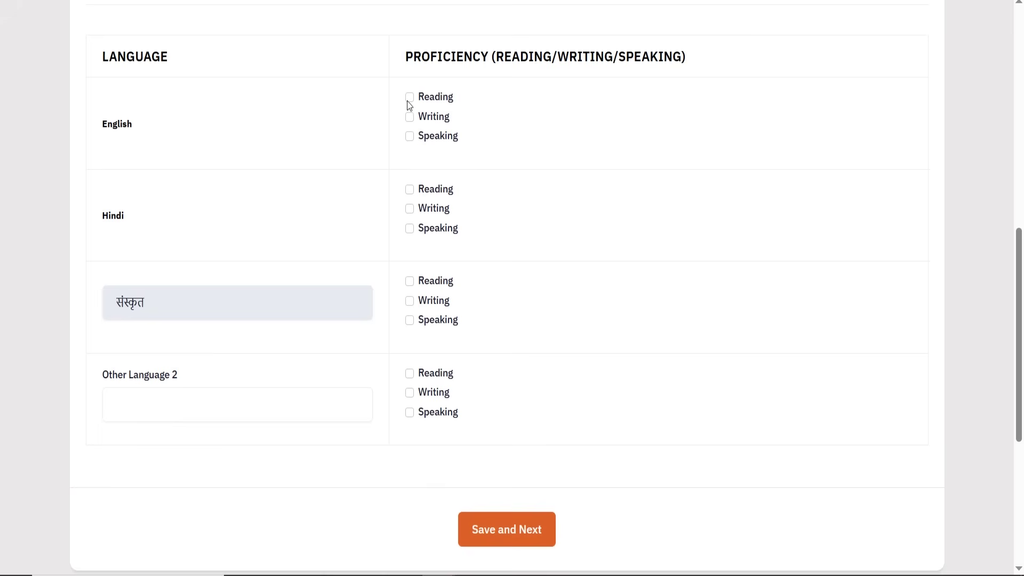
{"action": "left_click", "coordinate": [409, 117]}
{"action": "left_click", "coordinate": [409, 135]}
{"action": "left_click", "coordinate": [410, 193]}
{"action": "left_click", "coordinate": [409, 229]}
{"action": "left_click", "coordinate": [408, 210]}
{"action": "left_click", "coordinate": [410, 281]}
{"action": "left_click", "coordinate": [409, 300]}
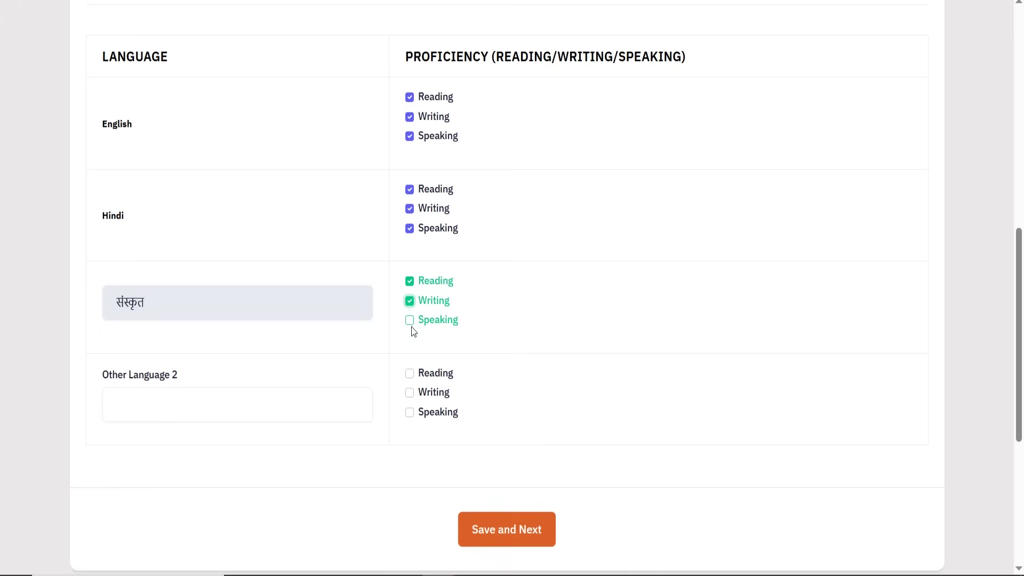
{"action": "left_click", "coordinate": [410, 322]}
- Save the Other Details form and proceed from its summary to the Achievement Details section
{"action": "scroll", "coordinate": [332, 128], "scroll_direction": "down", "scroll_amount": 2}
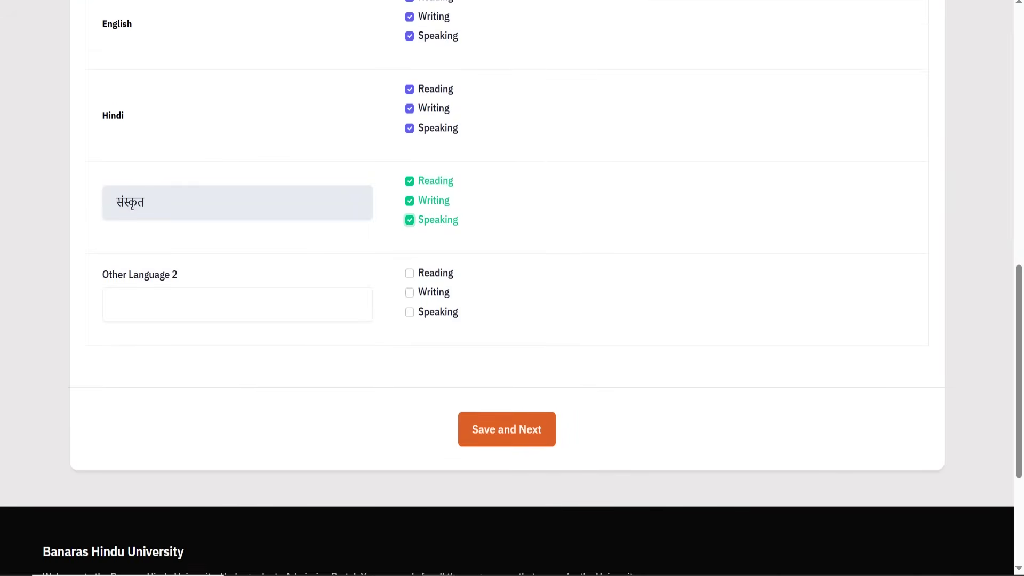
{"action": "left_click", "coordinate": [506, 429]}
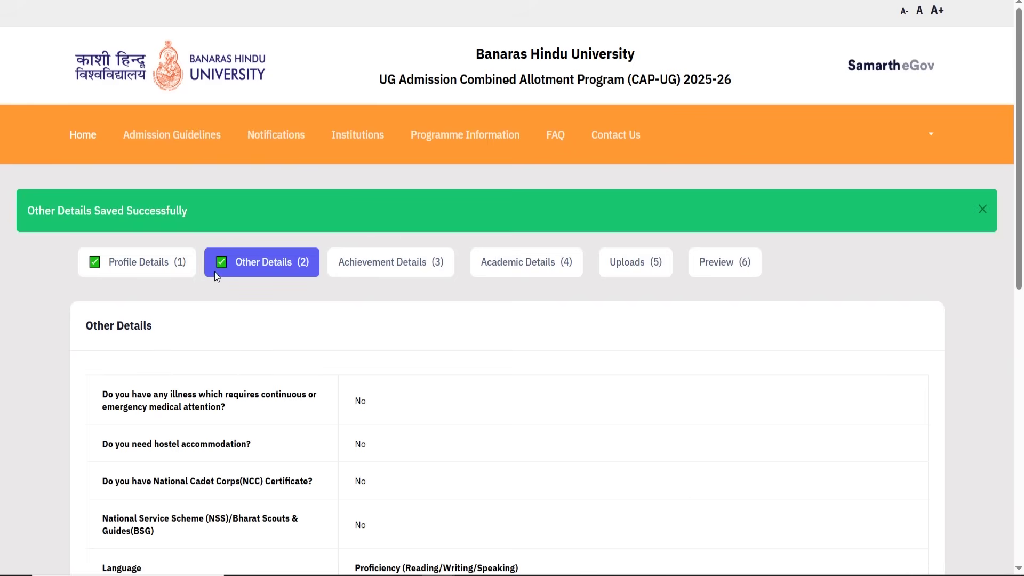
{"action": "scroll", "coordinate": [263, 352], "scroll_direction": "down", "scroll_amount": 8}
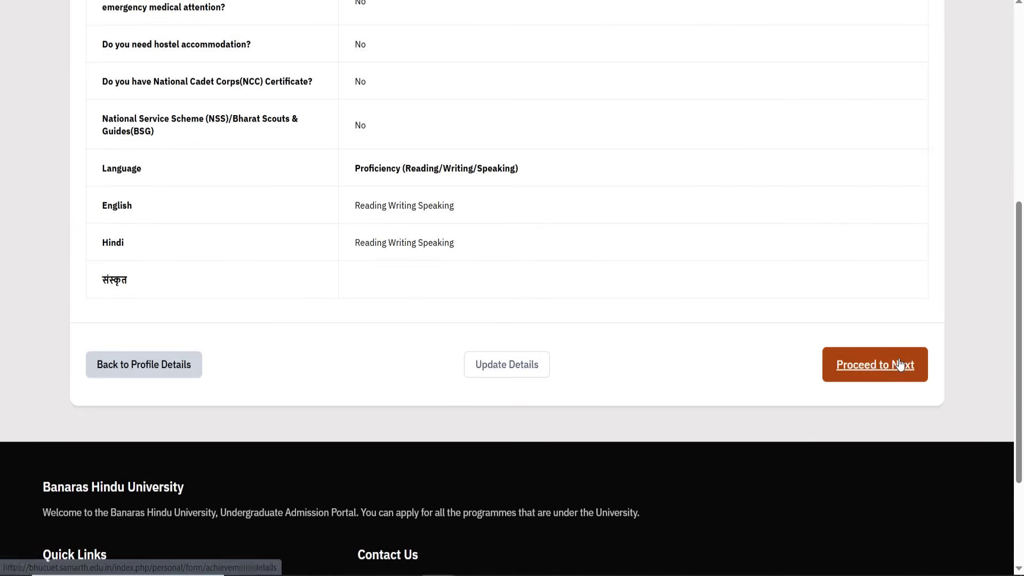
{"action": "left_click", "coordinate": [899, 369]}
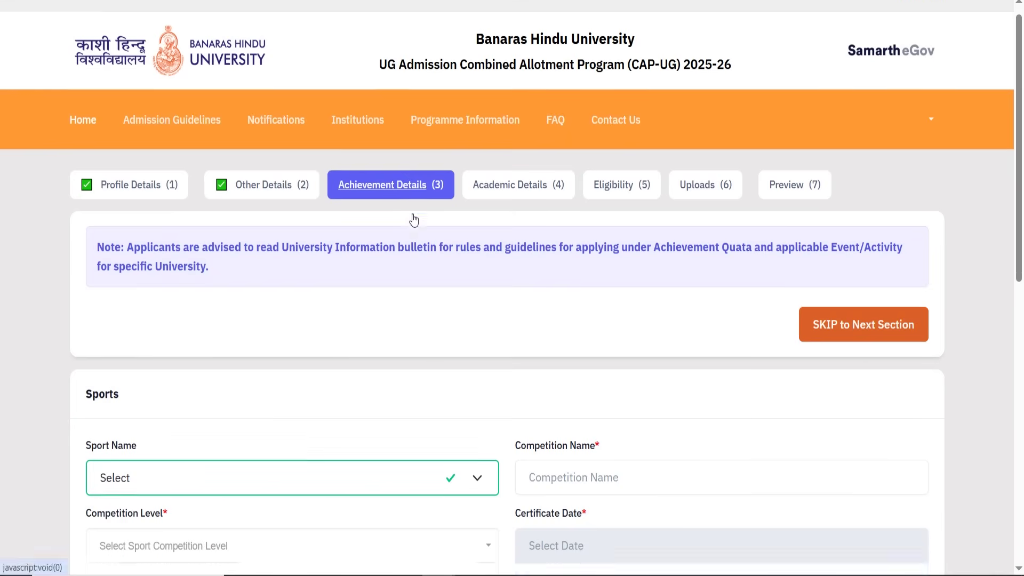
- Review the Achievement Details note, the skip option and the layout of the Sports section
{"action": "scroll", "coordinate": [412, 216], "scroll_direction": "down", "scroll_amount": 2}
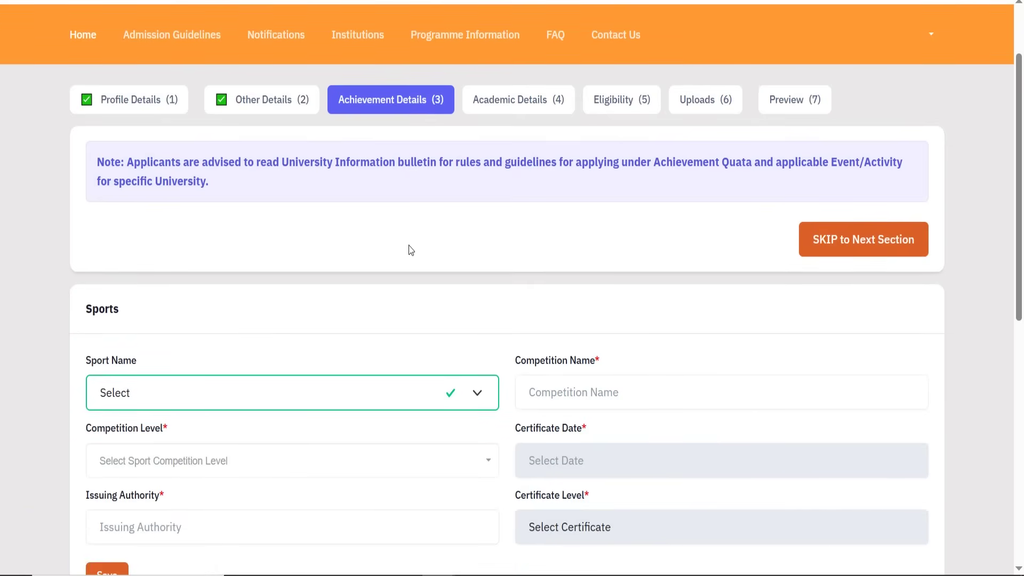
{"action": "scroll", "coordinate": [410, 249], "scroll_direction": "down", "scroll_amount": 4}
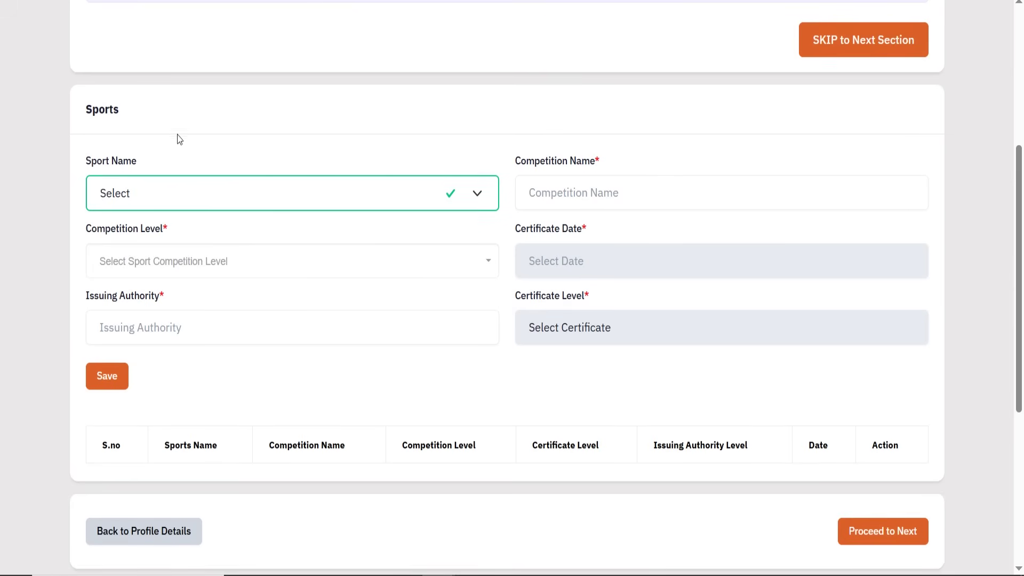
{"action": "scroll", "coordinate": [387, 137], "scroll_direction": "up", "scroll_amount": 2}
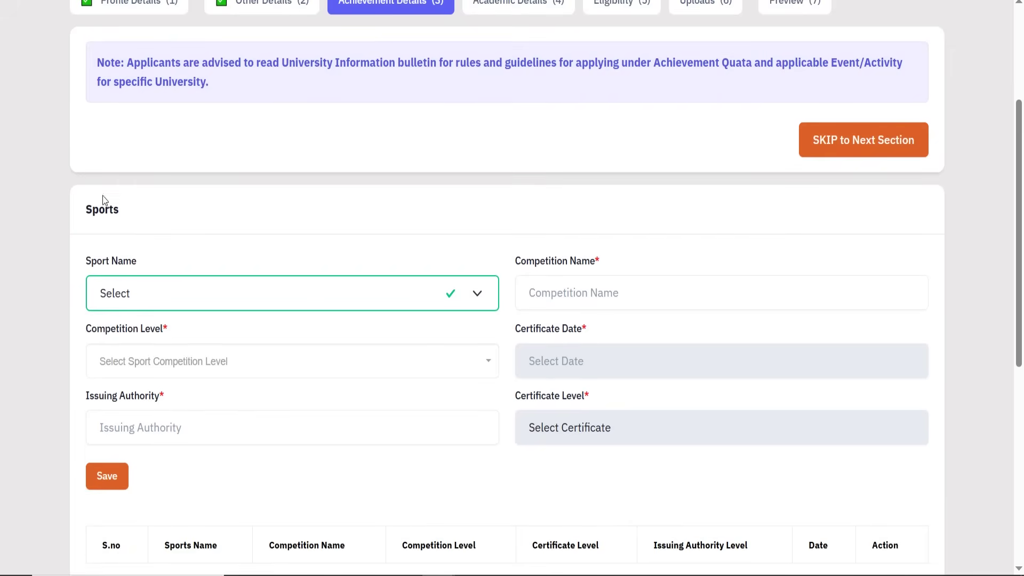
{"action": "scroll", "coordinate": [153, 230], "scroll_direction": "down", "scroll_amount": 1}
{"action": "scroll", "coordinate": [153, 231], "scroll_direction": "down", "scroll_amount": 1}
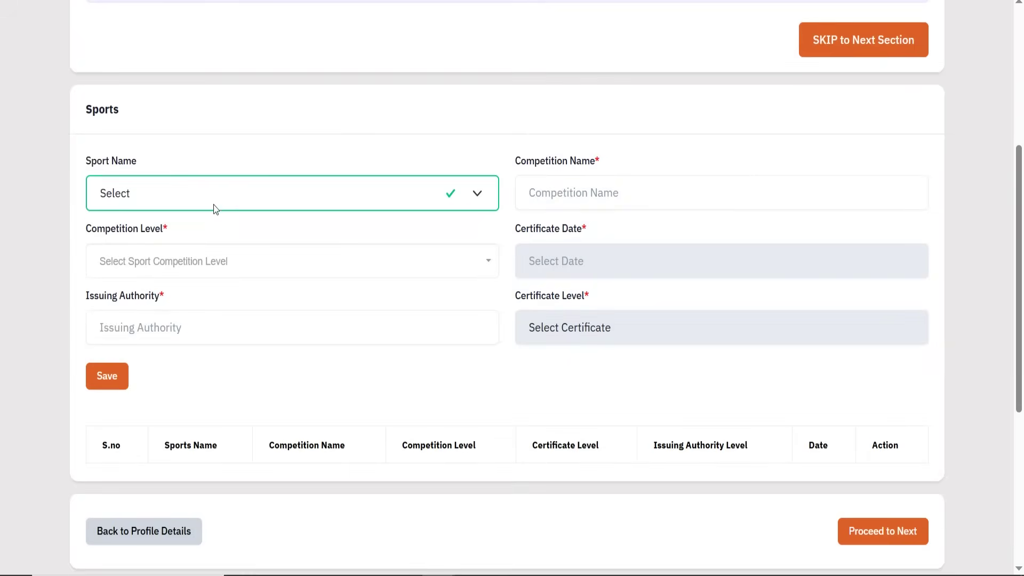
- Browse the full list of sports available for Sport Name, leaving it without a selection
{"action": "left_click", "coordinate": [230, 200]}
{"action": "scroll", "coordinate": [222, 280], "scroll_direction": "down", "scroll_amount": 6}
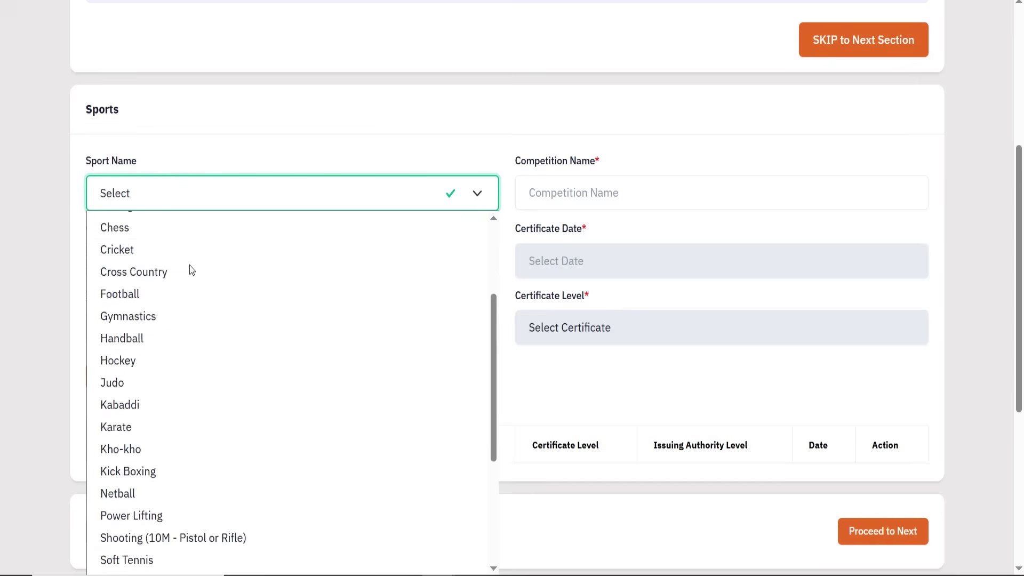
{"action": "scroll", "coordinate": [1, 203], "scroll_direction": "down", "scroll_amount": 2}
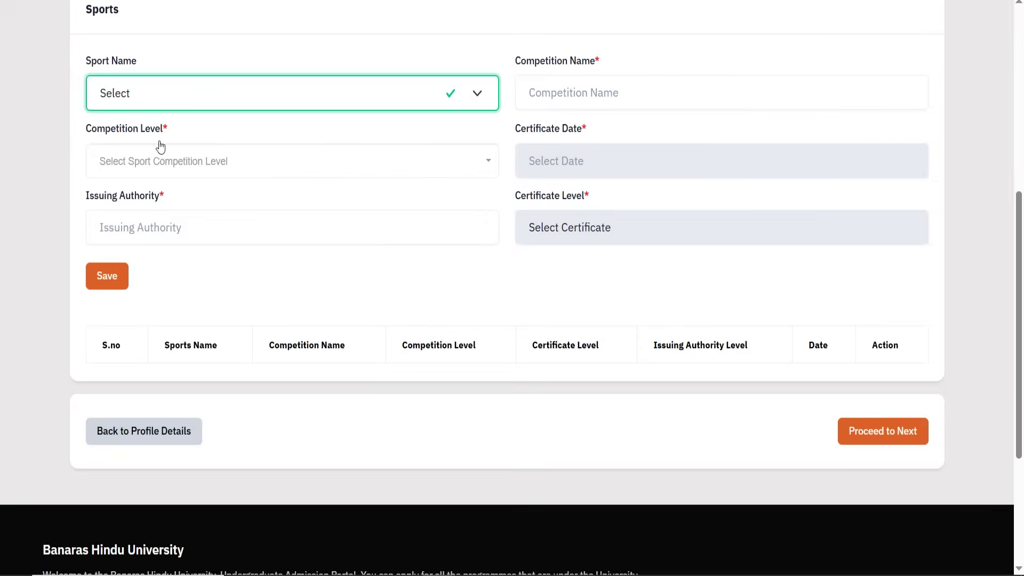
{"action": "left_click", "coordinate": [196, 101]}
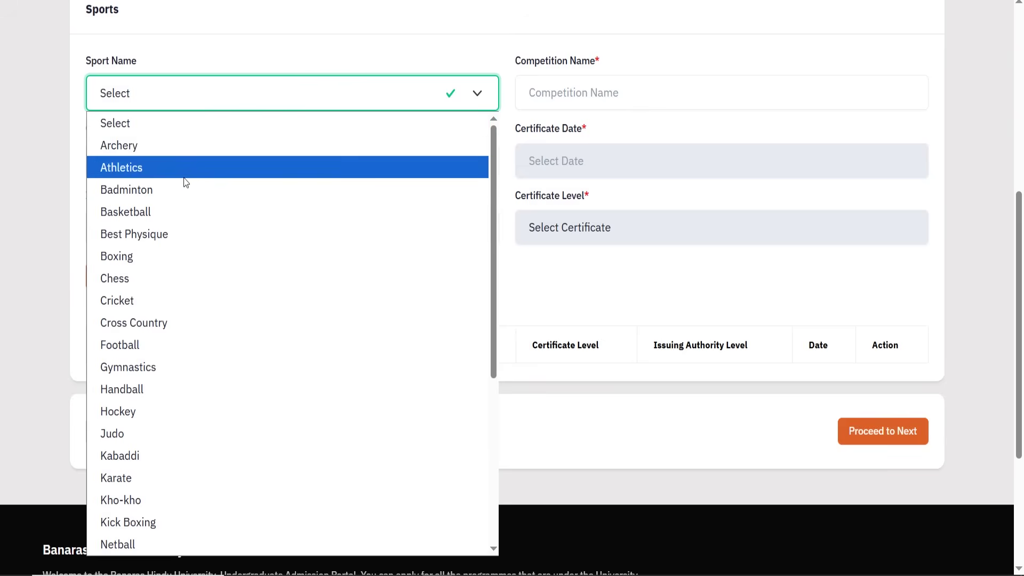
{"action": "scroll", "coordinate": [182, 226], "scroll_direction": "down", "scroll_amount": 4}
{"action": "scroll", "coordinate": [182, 233], "scroll_direction": "down", "scroll_amount": 1}
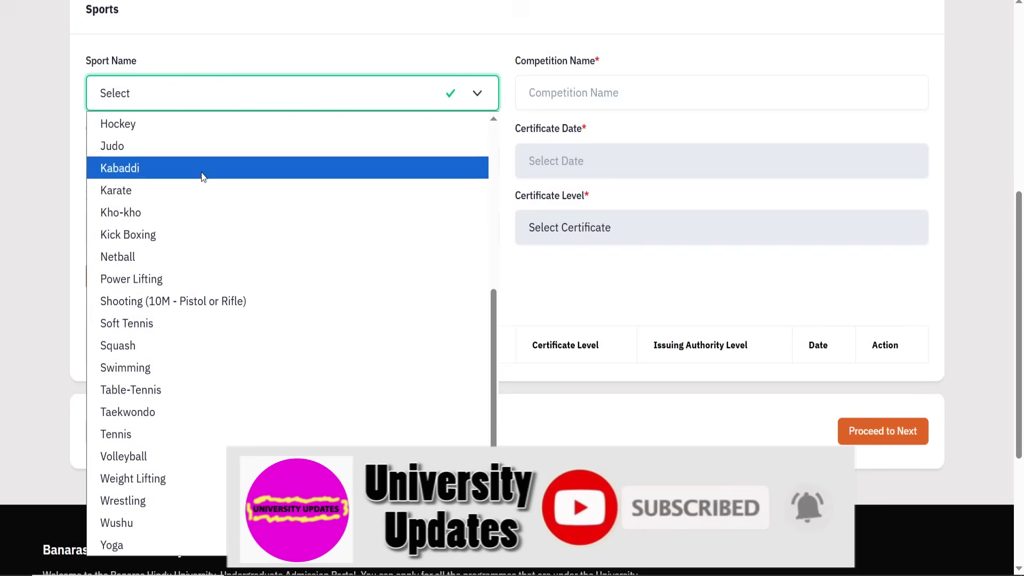
{"action": "scroll", "coordinate": [206, 149], "scroll_direction": "up", "scroll_amount": 5}
{"action": "left_click", "coordinate": [56, 84]}
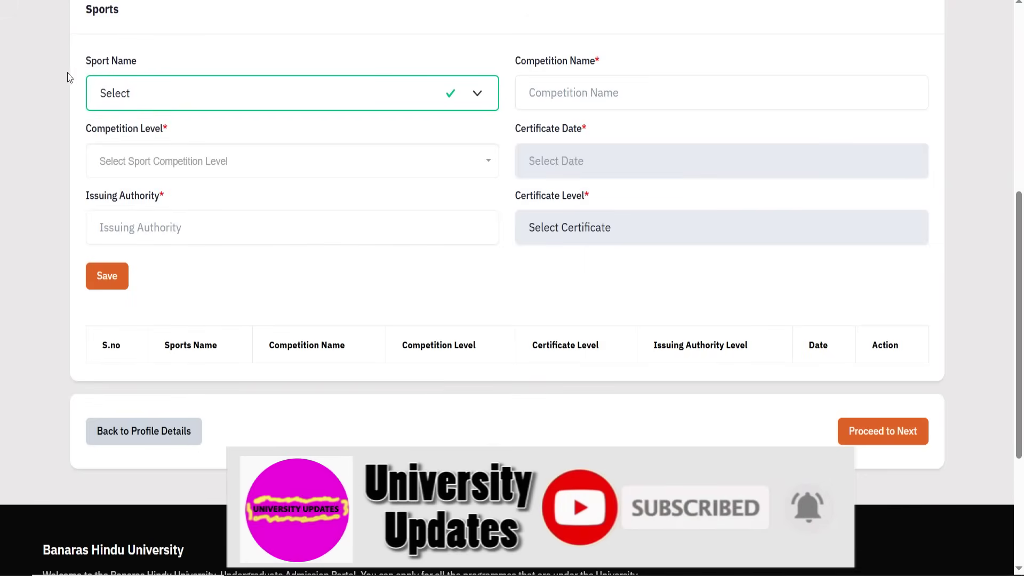
- Review the Sports fields for Competition Name, Competition Level, Certificate Date, Issuing Authority and Certificate Level
{"action": "left_click_drag", "start_coordinate": [531, 66], "coordinate": [633, 55]}
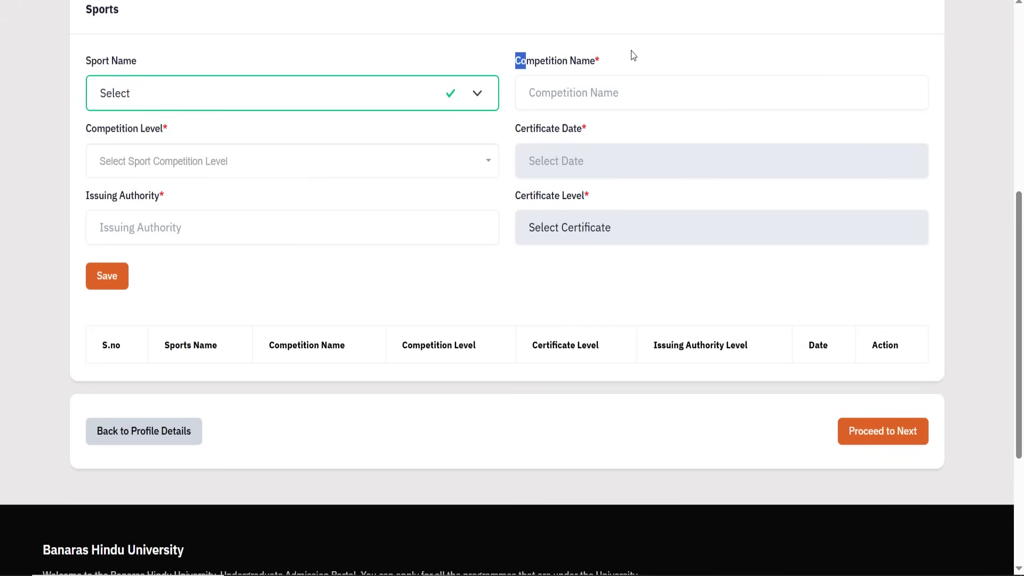
{"action": "left_click_drag", "start_coordinate": [90, 141], "coordinate": [188, 135]}
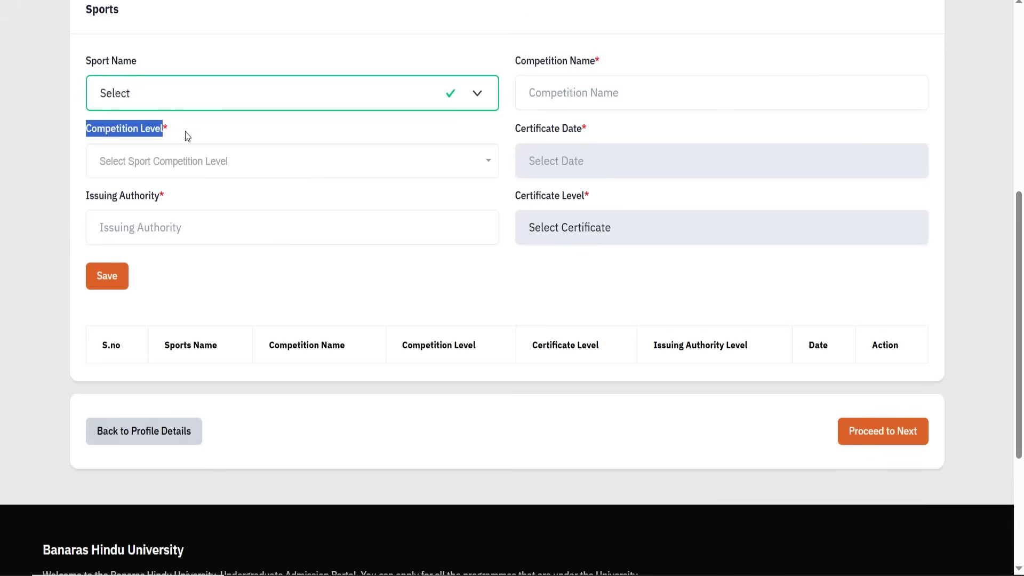
{"action": "left_click_drag", "start_coordinate": [515, 135], "coordinate": [581, 135]}
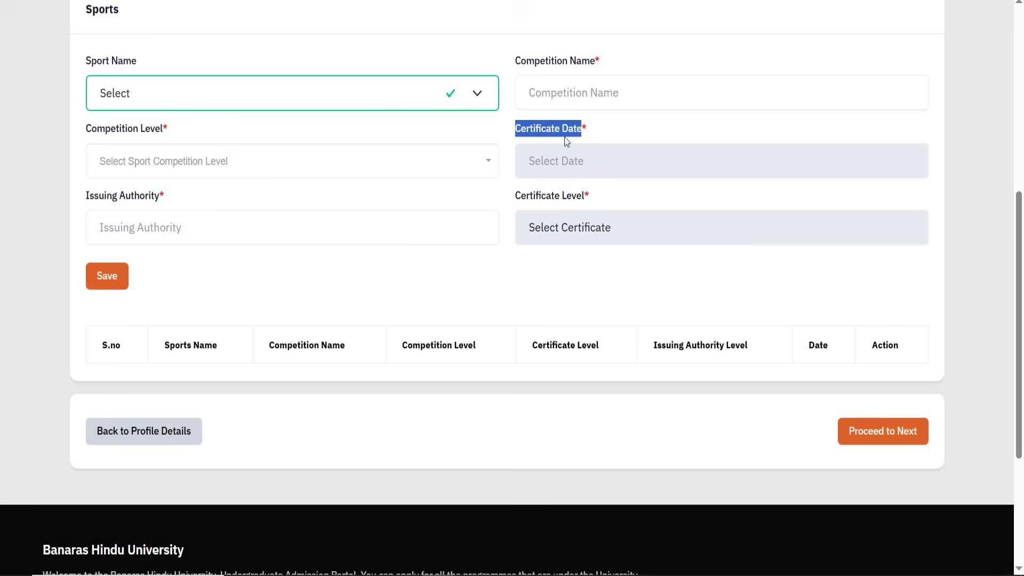
{"action": "left_click_drag", "start_coordinate": [95, 198], "coordinate": [160, 198]}
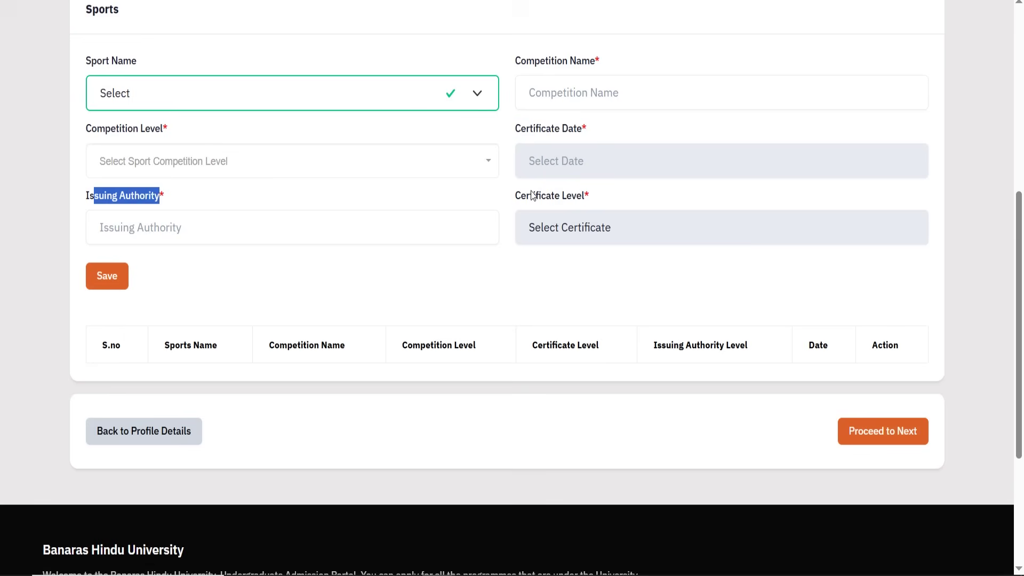
{"action": "left_click_drag", "start_coordinate": [521, 196], "coordinate": [605, 198]}
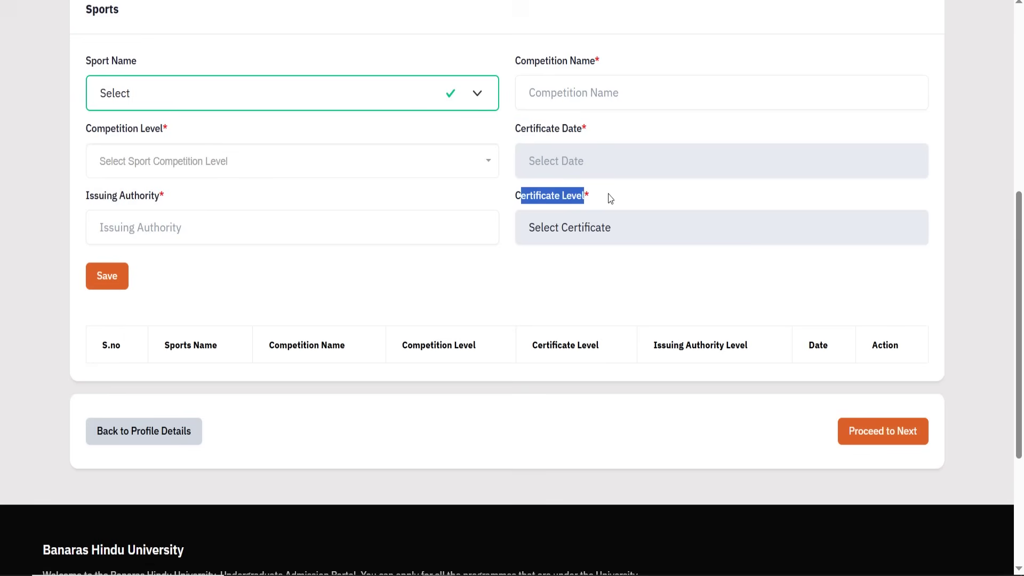
{"action": "left_click", "coordinate": [495, 300]}
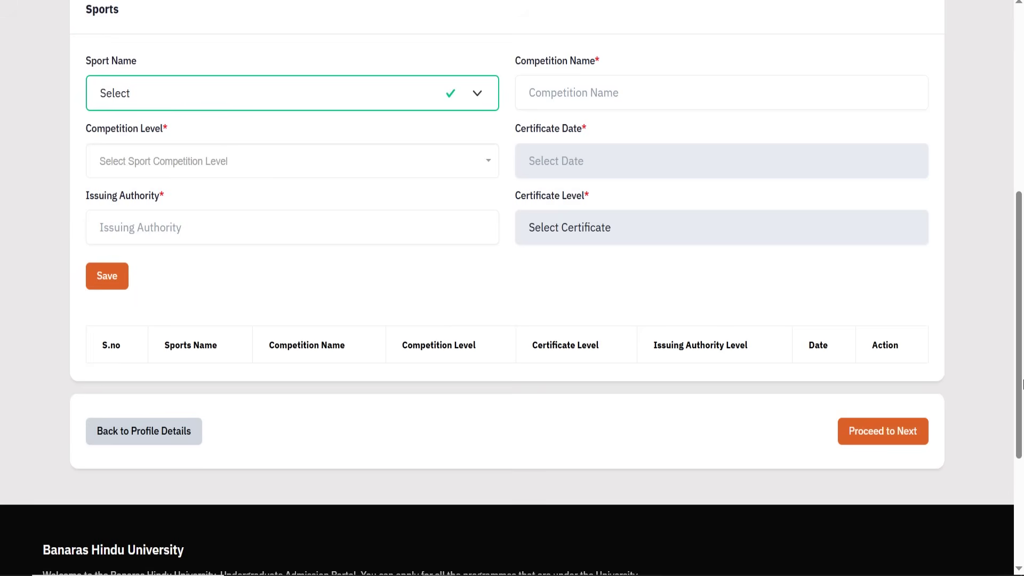
- Leave the Sports achievement entry unfilled and move on to the Academic Details section
{"action": "scroll", "coordinate": [308, 185], "scroll_direction": "up", "scroll_amount": 4}
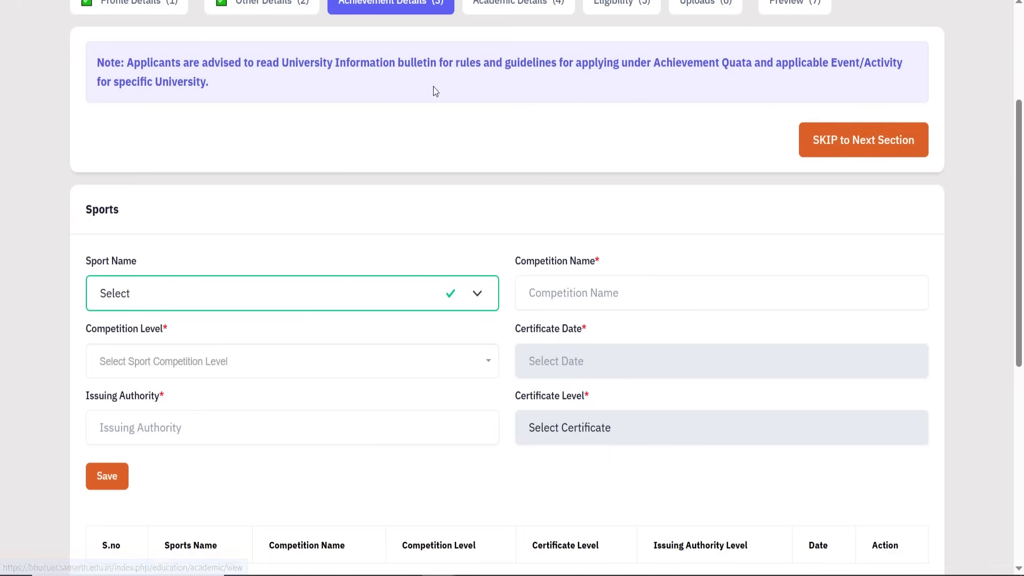
{"action": "scroll", "coordinate": [680, 309], "scroll_direction": "down", "scroll_amount": 8}
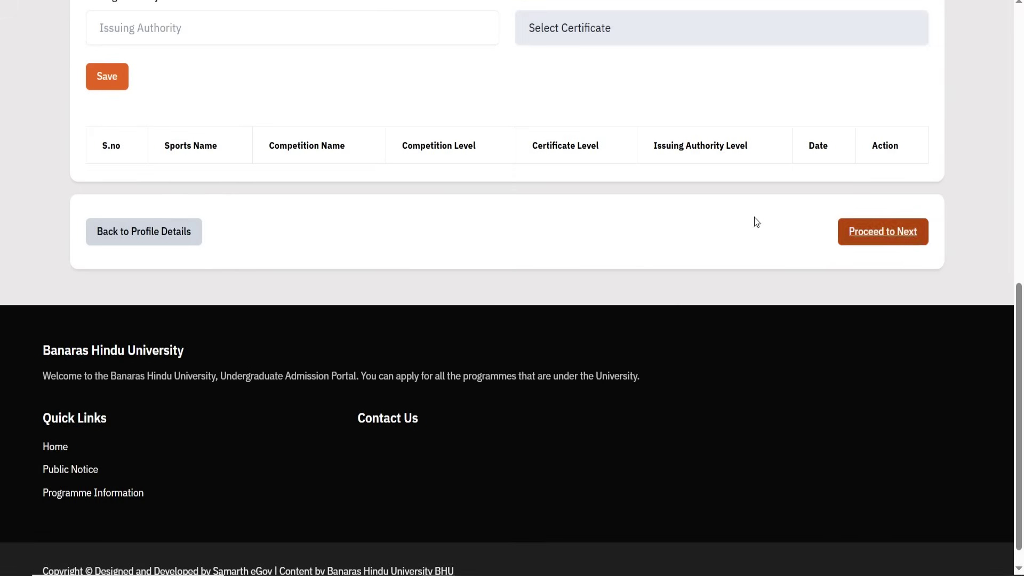
{"action": "left_click", "coordinate": [408, 0]}
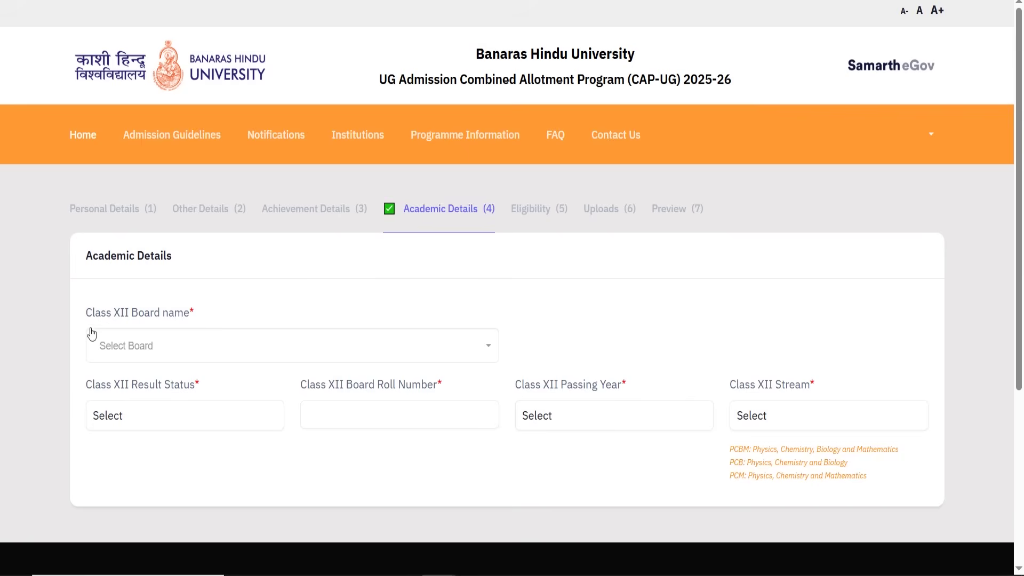
- Review the Class XII fields for board name, result status with its options, board roll number, passing year and stream
{"action": "left_click_drag", "start_coordinate": [83, 324], "coordinate": [226, 315]}
{"action": "left_click_drag", "start_coordinate": [82, 389], "coordinate": [217, 382]}
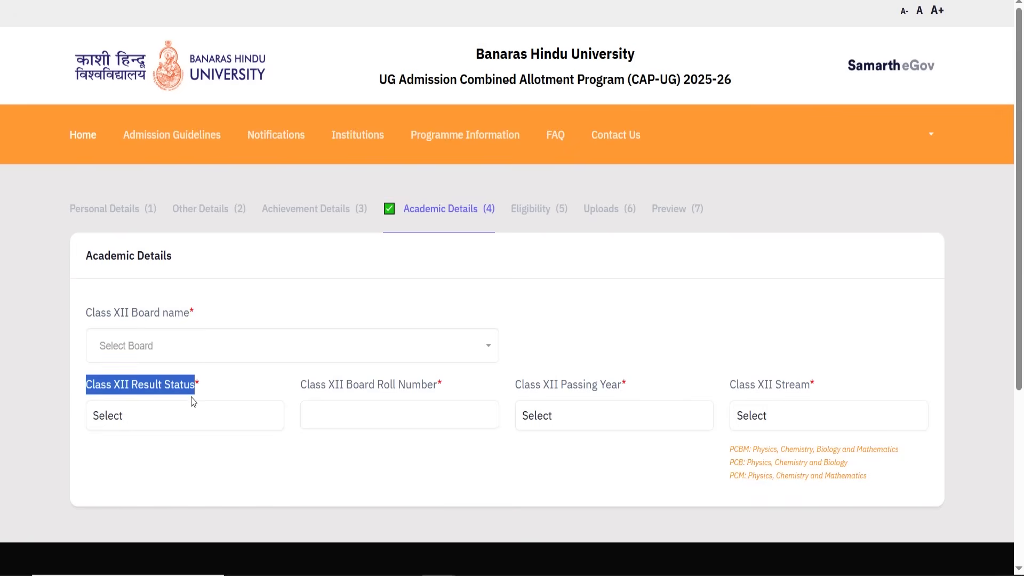
{"action": "left_click", "coordinate": [251, 426]}
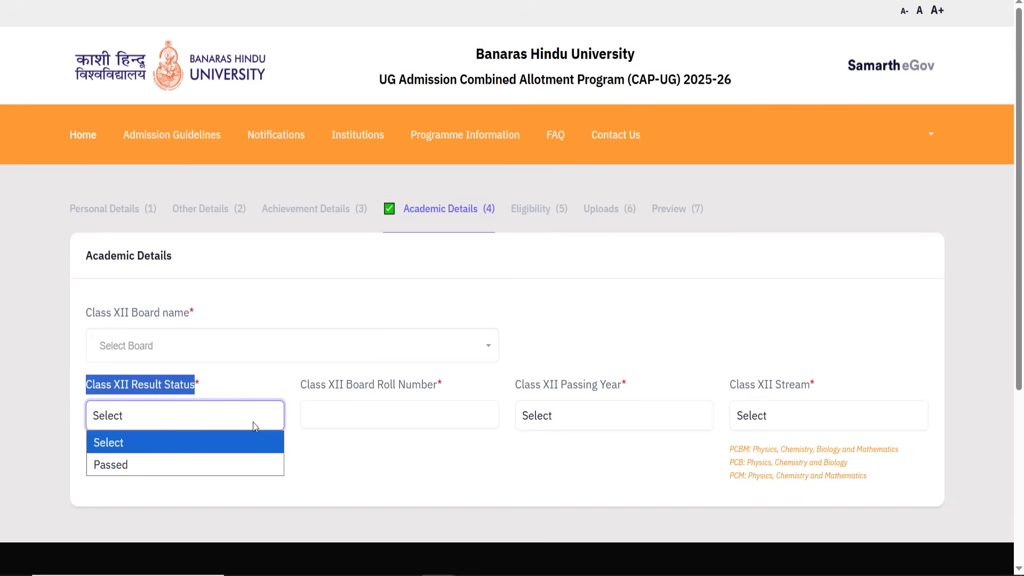
{"action": "left_click", "coordinate": [254, 426]}
{"action": "left_click_drag", "start_coordinate": [290, 380], "coordinate": [461, 392]}
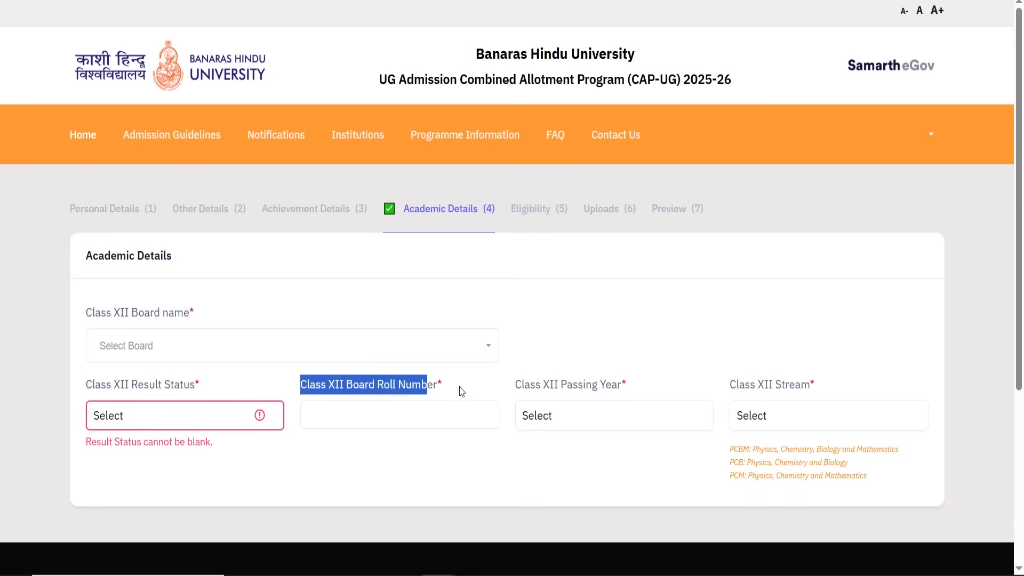
{"action": "left_click_drag", "start_coordinate": [520, 381], "coordinate": [634, 382]}
{"action": "left_click_drag", "start_coordinate": [733, 385], "coordinate": [808, 392]}
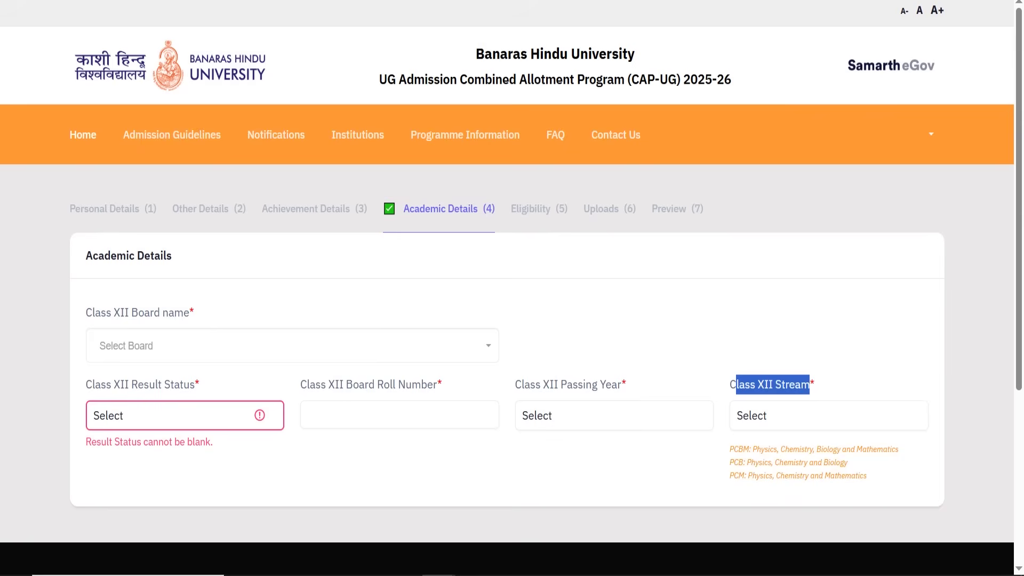
- Bring up the Academic Details form with CBSE and Passed chosen, and examine its Subjects taken in Class XII Board Examination table
{"action": "left_click", "coordinate": [470, 1]}
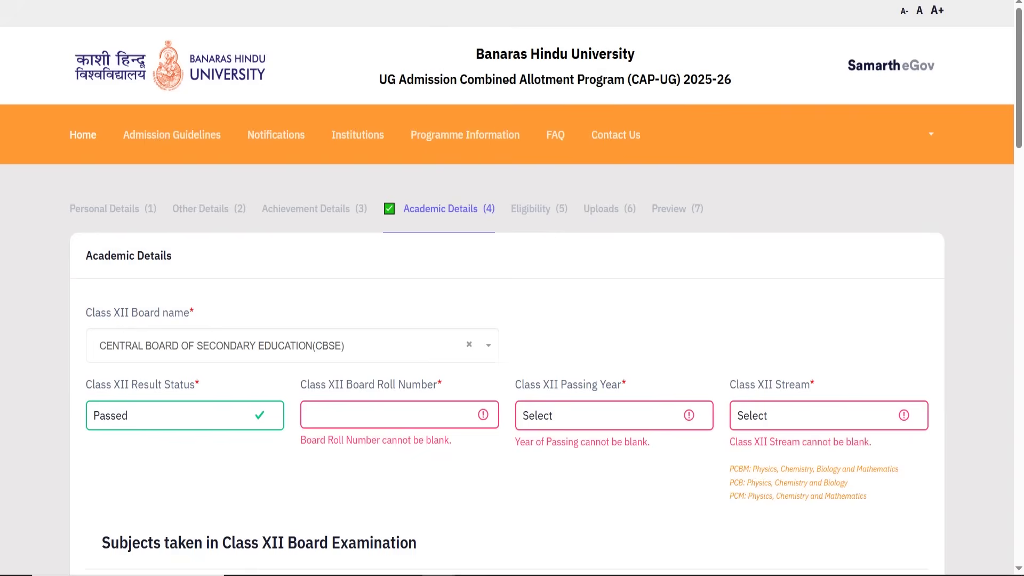
{"action": "scroll", "coordinate": [347, 310], "scroll_direction": "down", "scroll_amount": 3}
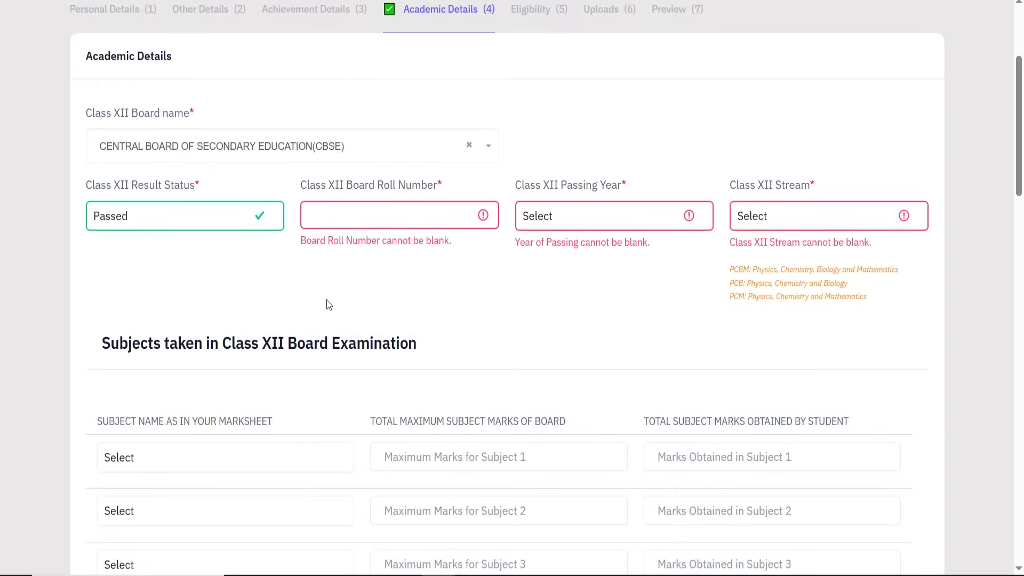
{"action": "scroll", "coordinate": [292, 290], "scroll_direction": "down", "scroll_amount": 3}
{"action": "left_click_drag", "start_coordinate": [105, 143], "coordinate": [539, 146]}
{"action": "scroll", "coordinate": [533, 165], "scroll_direction": "down", "scroll_amount": 3}
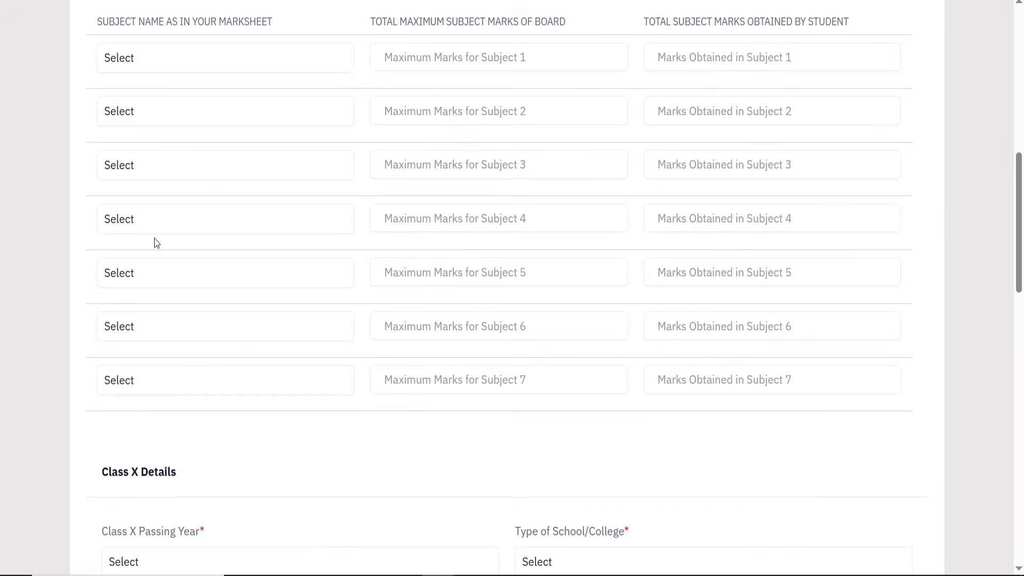
{"action": "scroll", "coordinate": [72, 217], "scroll_direction": "up", "scroll_amount": 2}
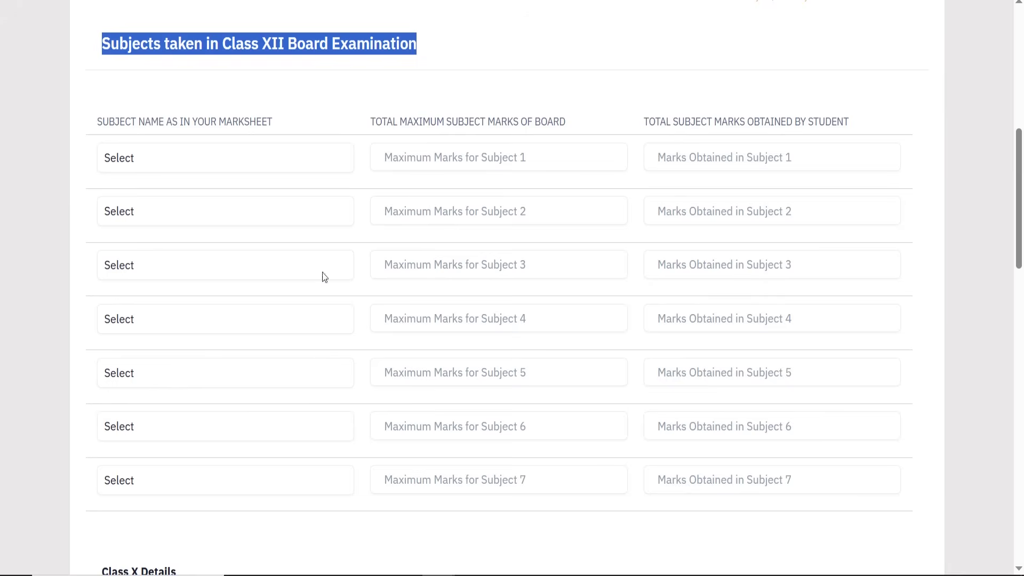
{"action": "scroll", "coordinate": [325, 276], "scroll_direction": "down", "scroll_amount": 2}
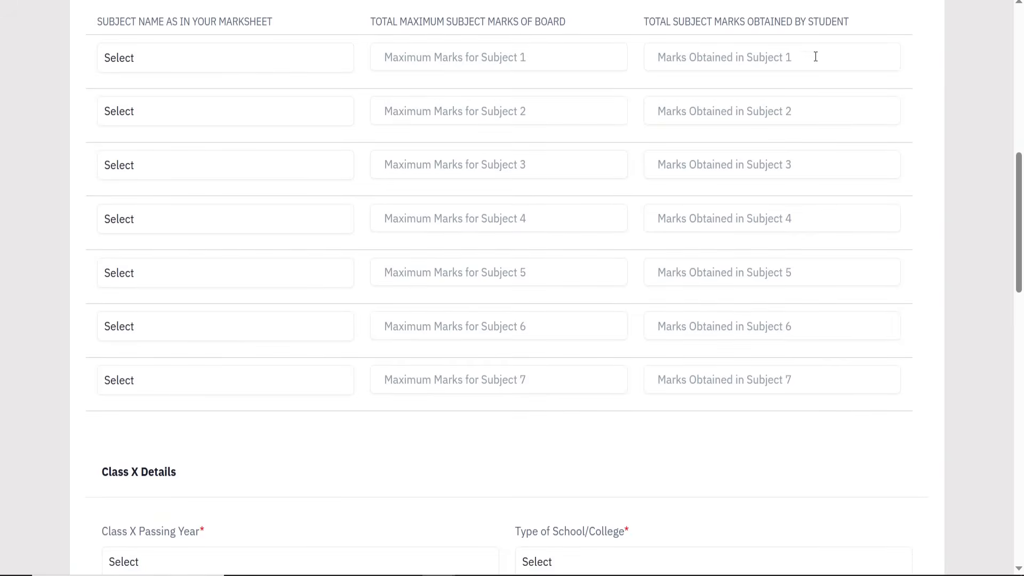
- Read the subject table's headings for subject name, total maximum marks and marks obtained by the student
{"action": "left_click_drag", "start_coordinate": [108, 22], "coordinate": [212, 25]}
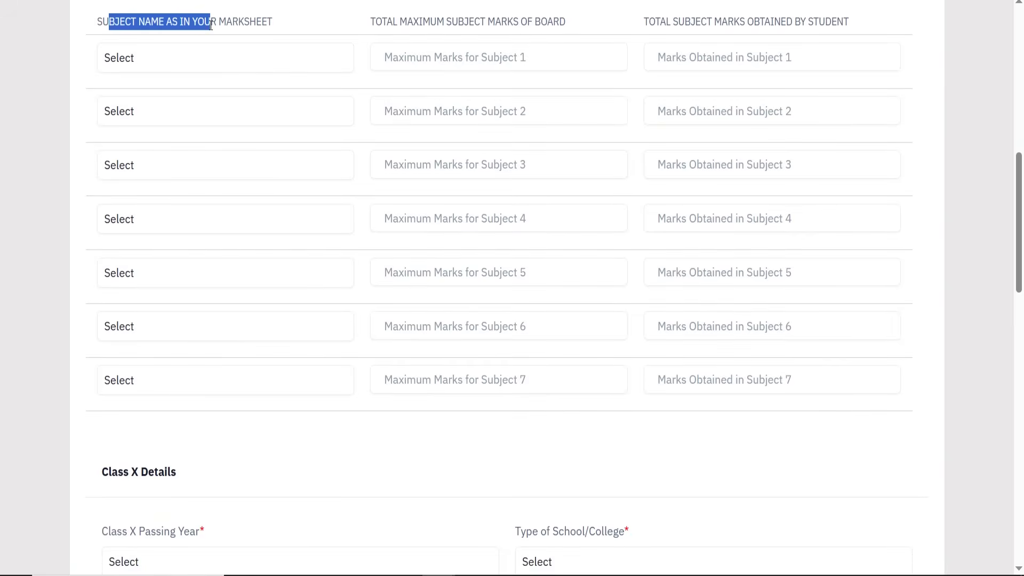
{"action": "left_click_drag", "start_coordinate": [362, 18], "coordinate": [558, 153]}
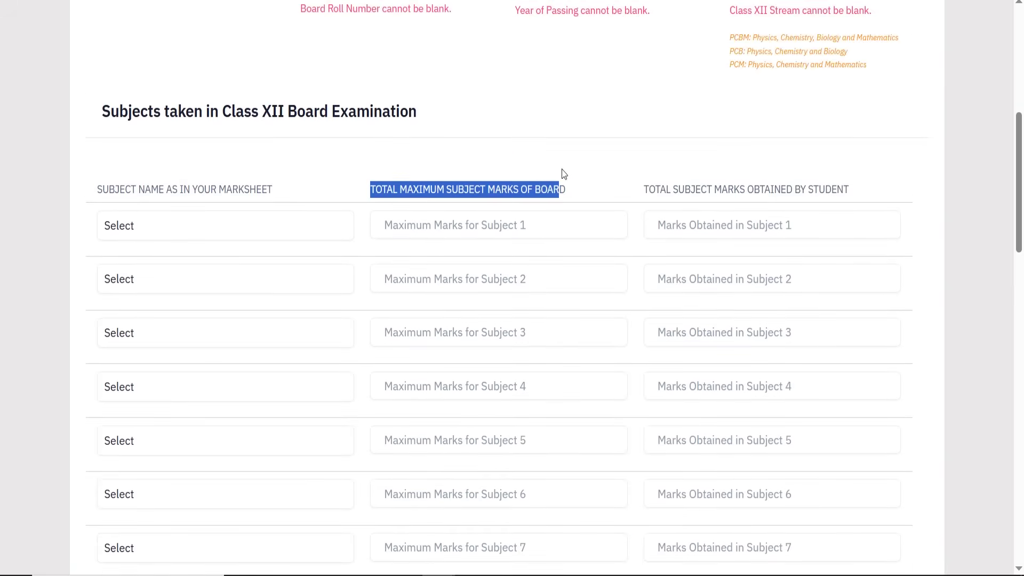
{"action": "left_click_drag", "start_coordinate": [642, 189], "coordinate": [830, 189]}
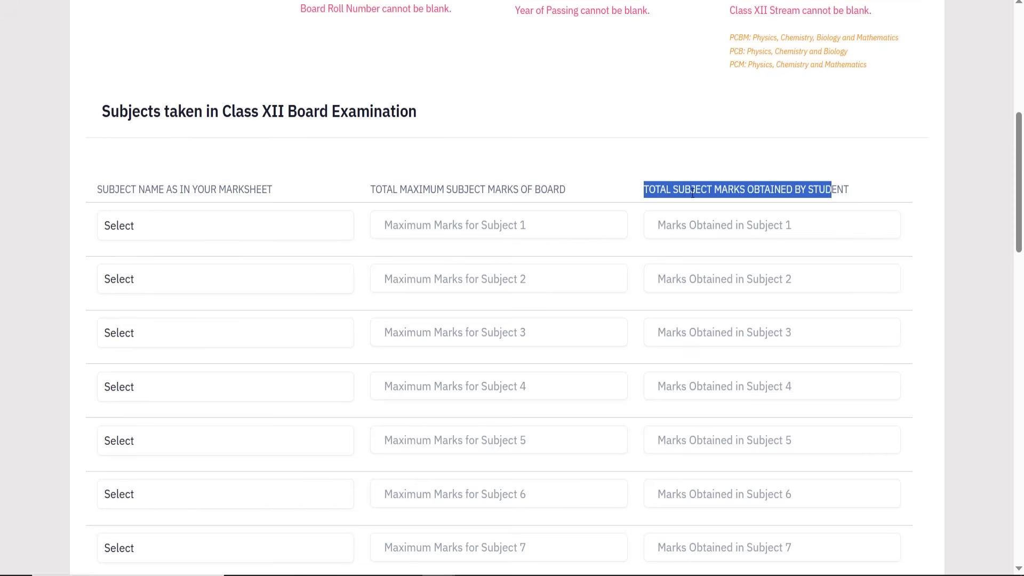
{"action": "left_click_drag", "start_coordinate": [643, 191], "coordinate": [856, 167]}
- Review the Class X Details section's Class X Passing Year and Type of School/College fields, leaving both unselected
{"action": "scroll", "coordinate": [647, 127], "scroll_direction": "down", "scroll_amount": 3}
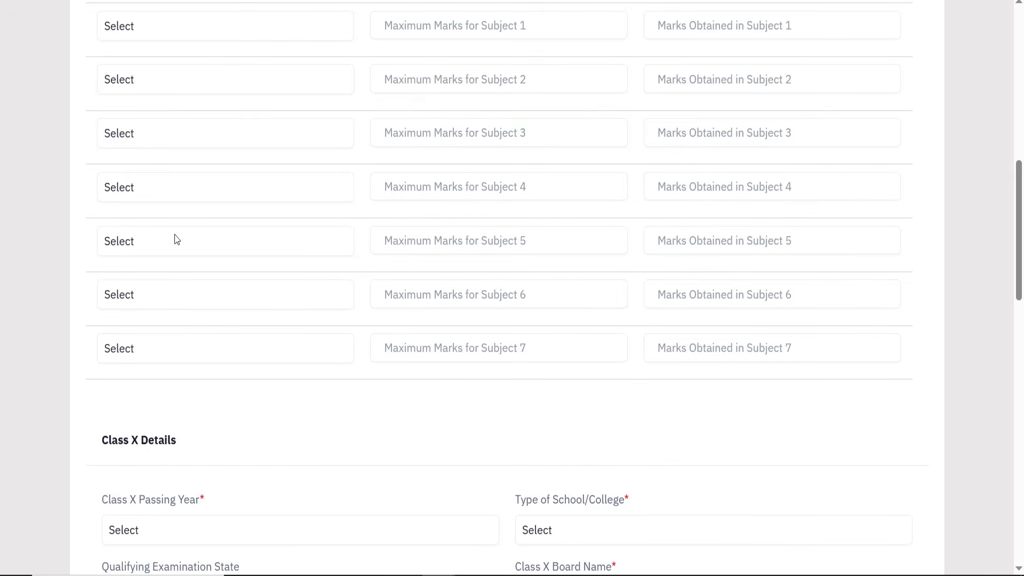
{"action": "scroll", "coordinate": [176, 239], "scroll_direction": "down", "scroll_amount": 3}
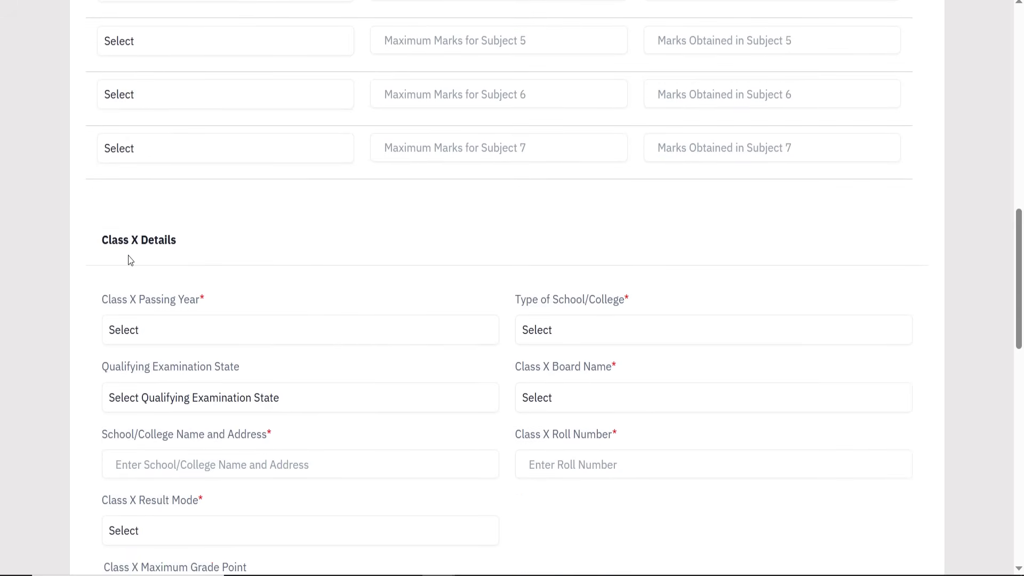
{"action": "scroll", "coordinate": [126, 253], "scroll_direction": "down", "scroll_amount": 3}
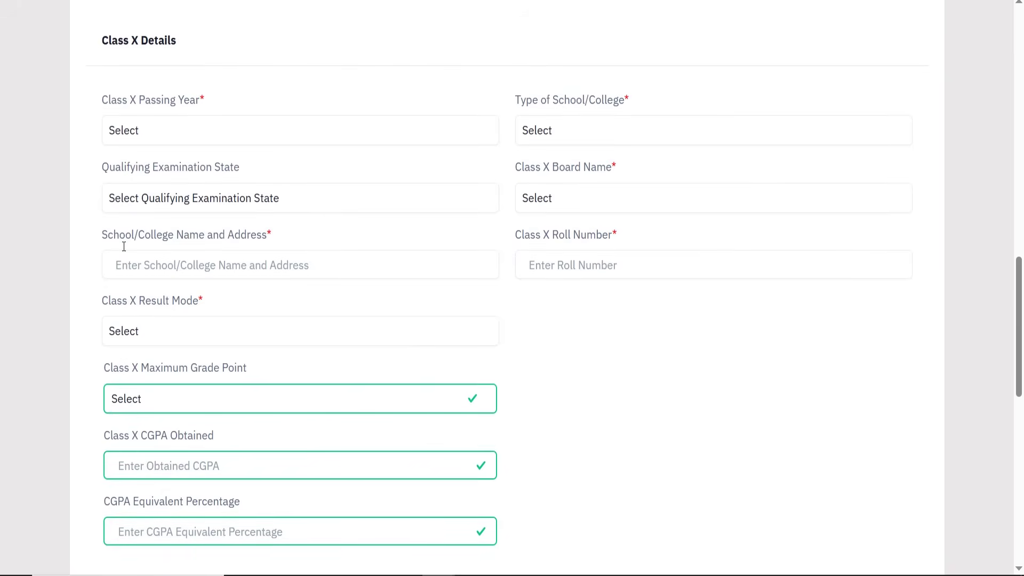
{"action": "left_click_drag", "start_coordinate": [140, 108], "coordinate": [480, 114]}
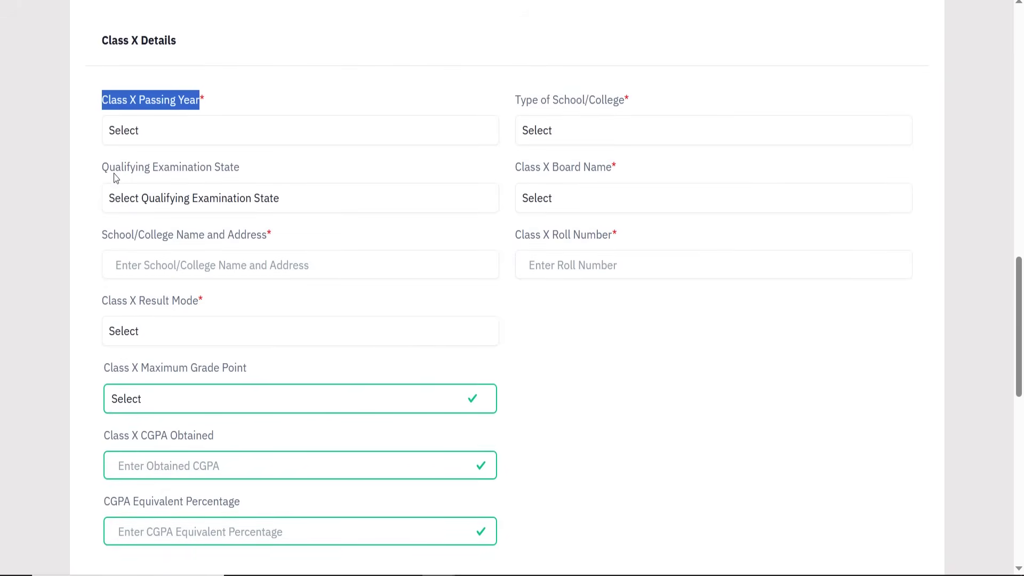
{"action": "left_click_drag", "start_coordinate": [513, 103], "coordinate": [656, 98]}
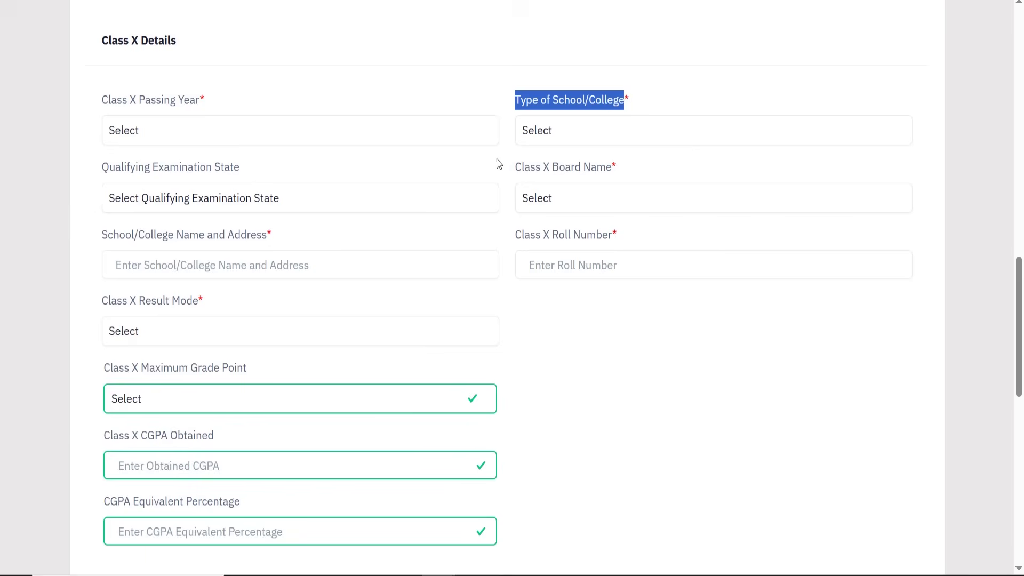
{"action": "left_click", "coordinate": [113, 135]}
{"action": "left_click", "coordinate": [113, 136]}
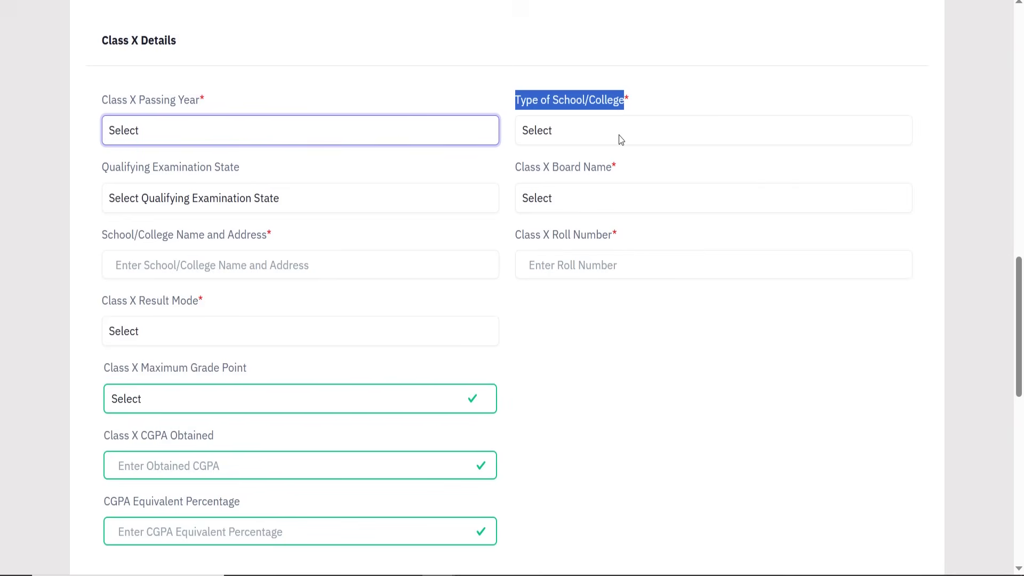
{"action": "left_click", "coordinate": [619, 135]}
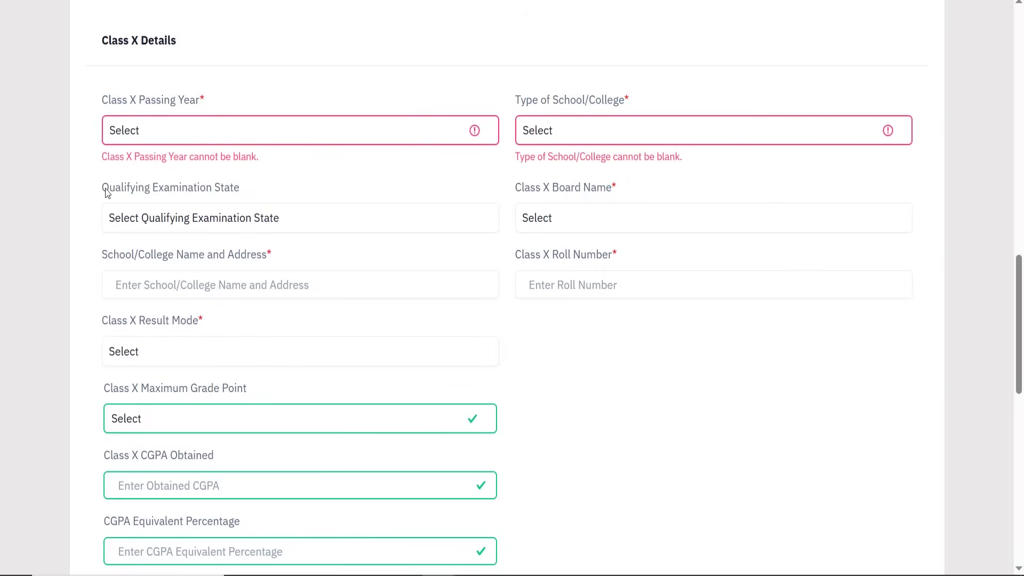
- Check the Qualifying Examination State and Class X Board Name choices in Class X Details, leaving both unselected
{"action": "left_click_drag", "start_coordinate": [94, 190], "coordinate": [260, 201]}
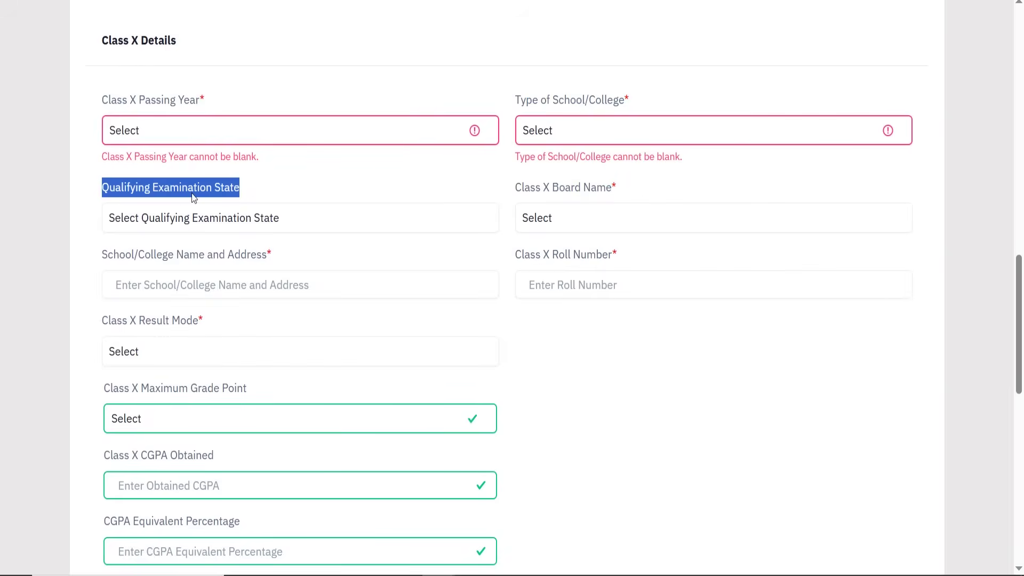
{"action": "left_click", "coordinate": [132, 230]}
{"action": "left_click", "coordinate": [132, 229]}
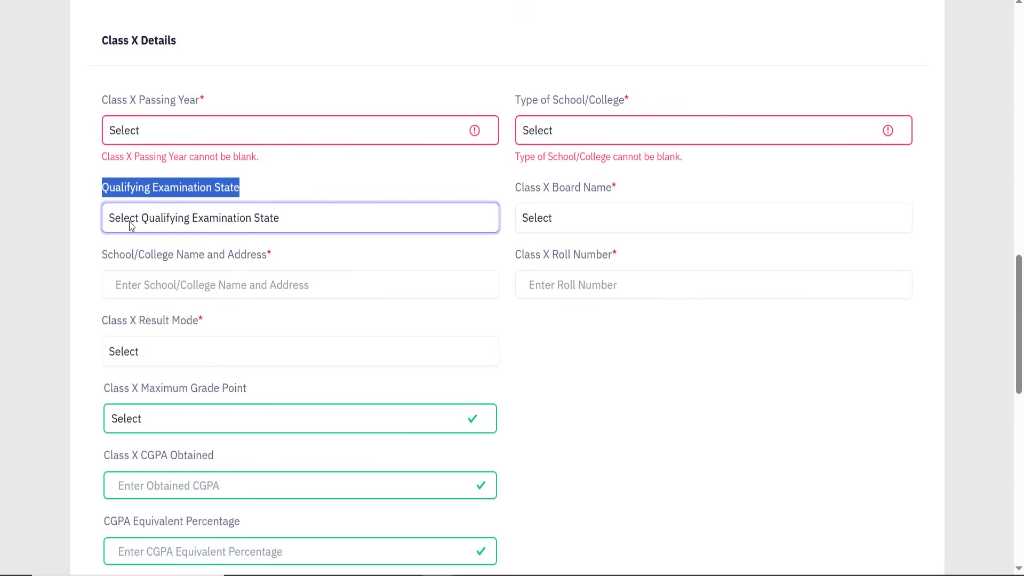
{"action": "left_click", "coordinate": [500, 184]}
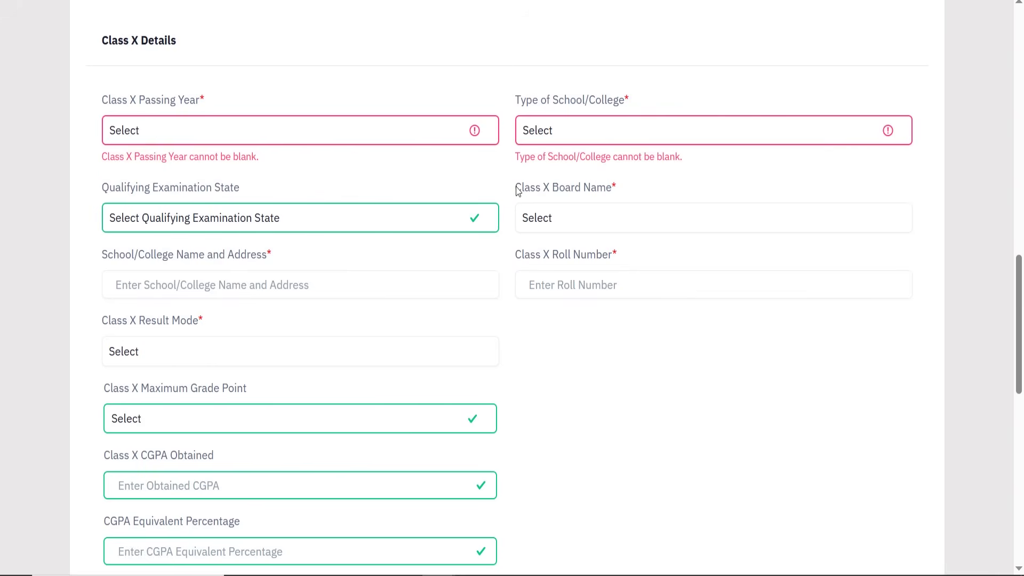
{"action": "left_click", "coordinate": [518, 191]}
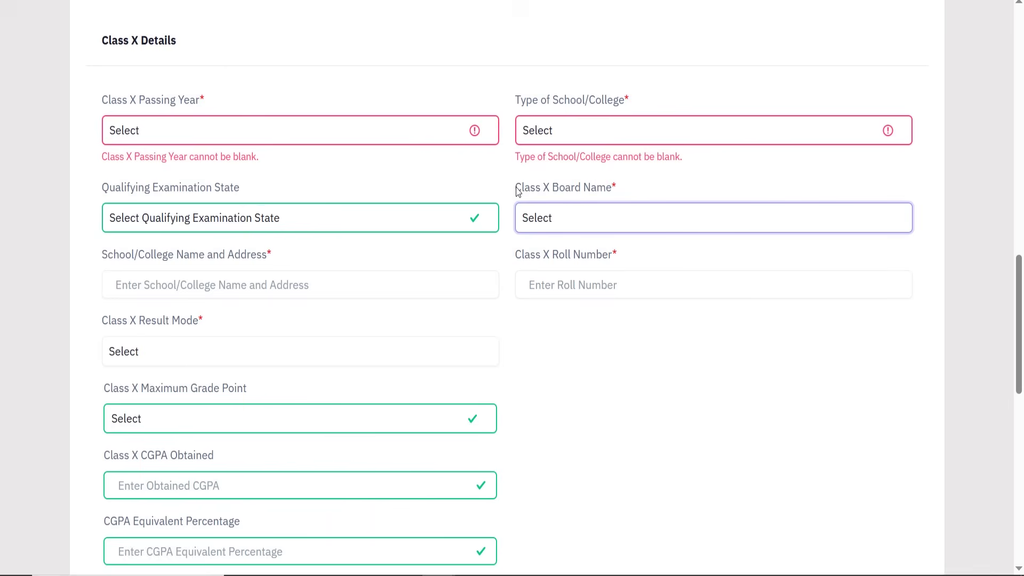
{"action": "left_click", "coordinate": [515, 191]}
{"action": "left_click_drag", "start_coordinate": [511, 192], "coordinate": [612, 188]}
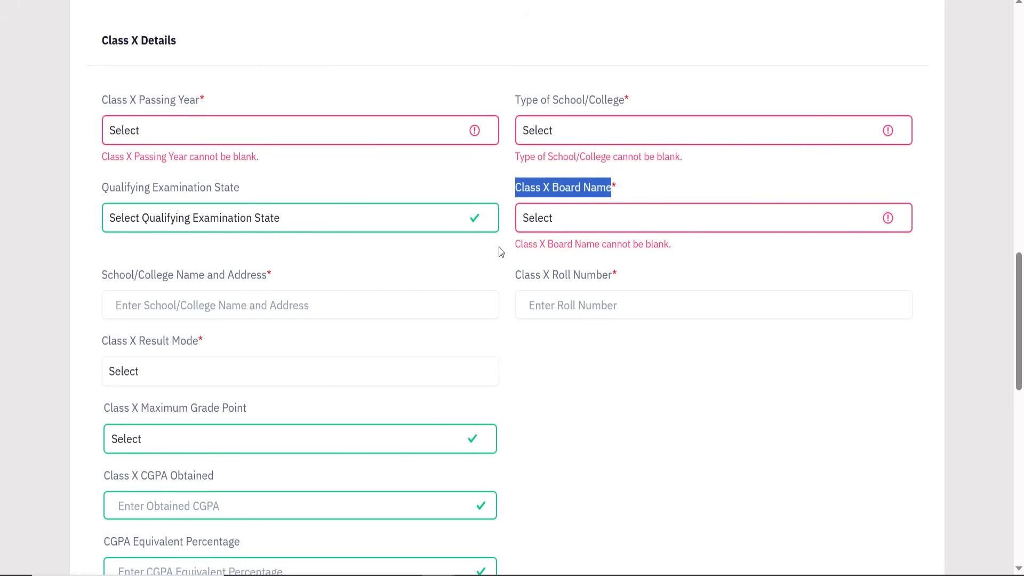
- Read the School/College Name and Address and Class X Roll Number field labels in Class X Details, leaving both blank
{"action": "left_click", "coordinate": [483, 249]}
{"action": "left_click_drag", "start_coordinate": [102, 276], "coordinate": [311, 281]}
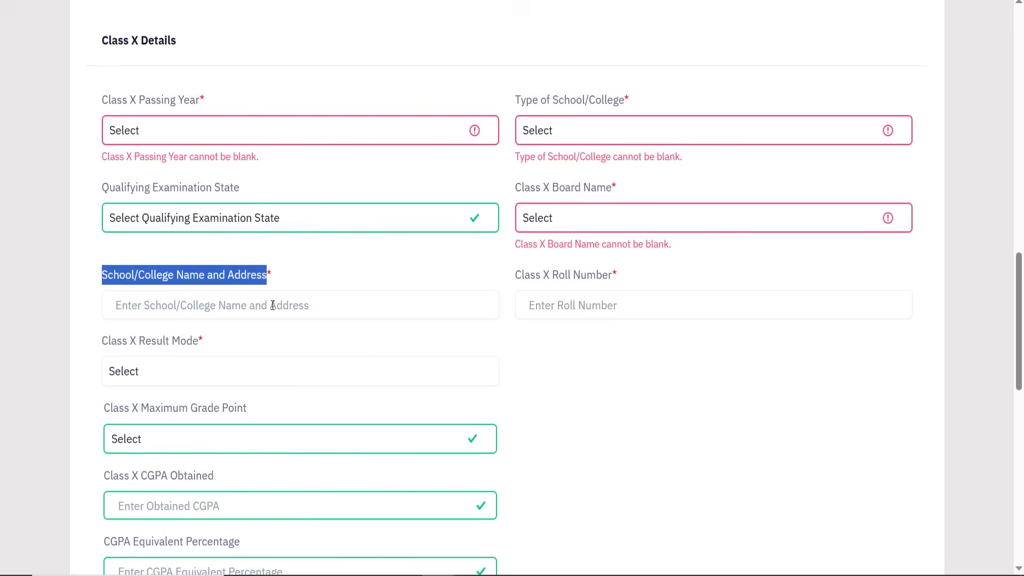
{"action": "left_click_drag", "start_coordinate": [519, 280], "coordinate": [619, 281]}
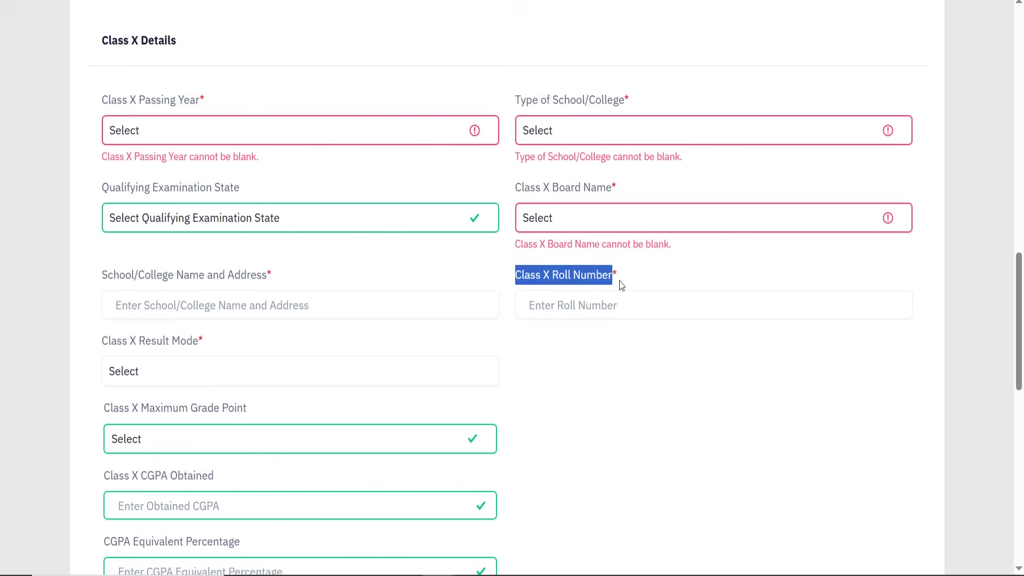
{"action": "left_click", "coordinate": [641, 277]}
{"action": "scroll", "coordinate": [586, 275], "scroll_direction": "down", "scroll_amount": 2}
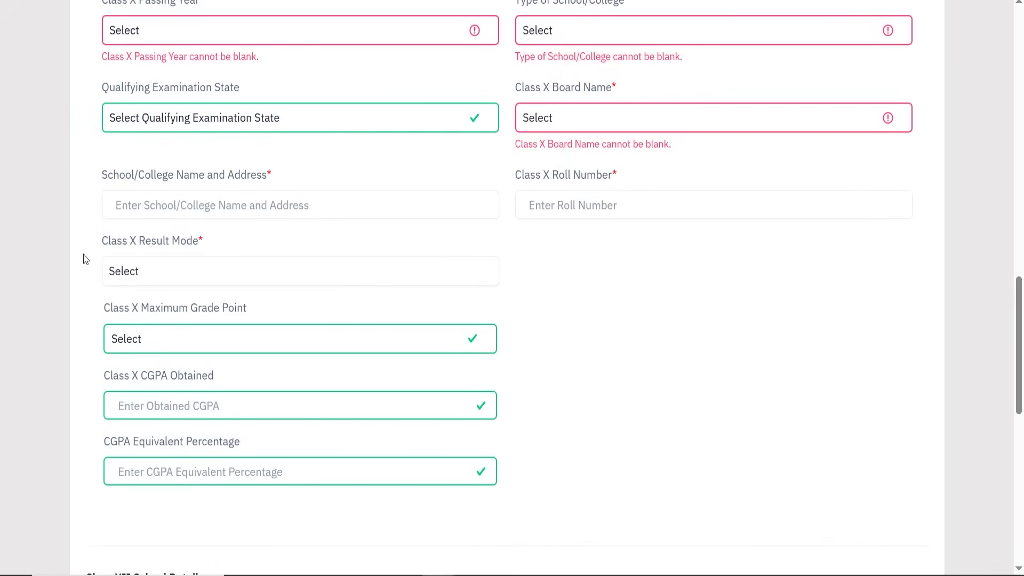
- Check the Class X Result Mode field and its choices, leaving it unselected
{"action": "left_click_drag", "start_coordinate": [122, 243], "coordinate": [197, 248]}
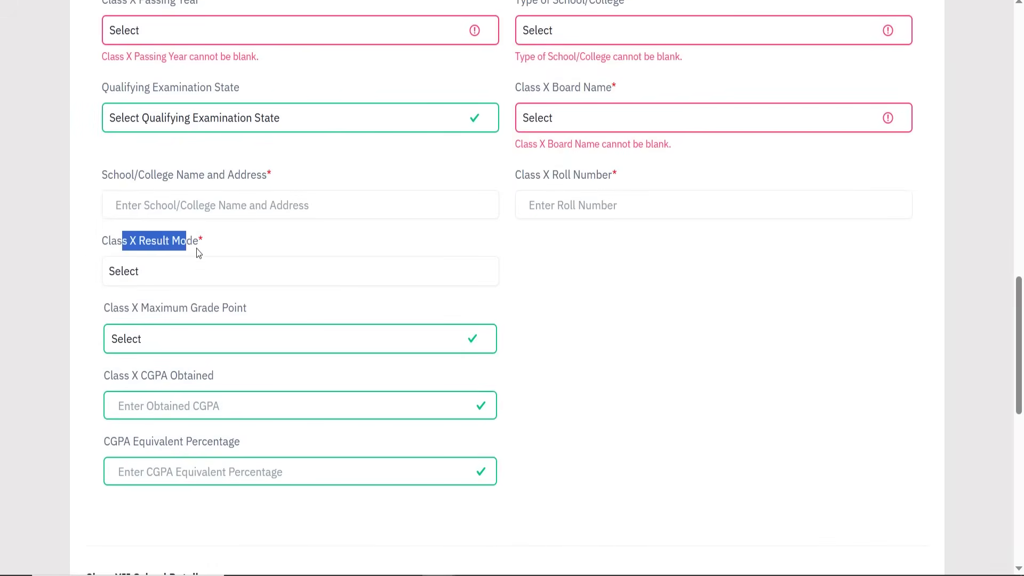
{"action": "left_click", "coordinate": [239, 241]}
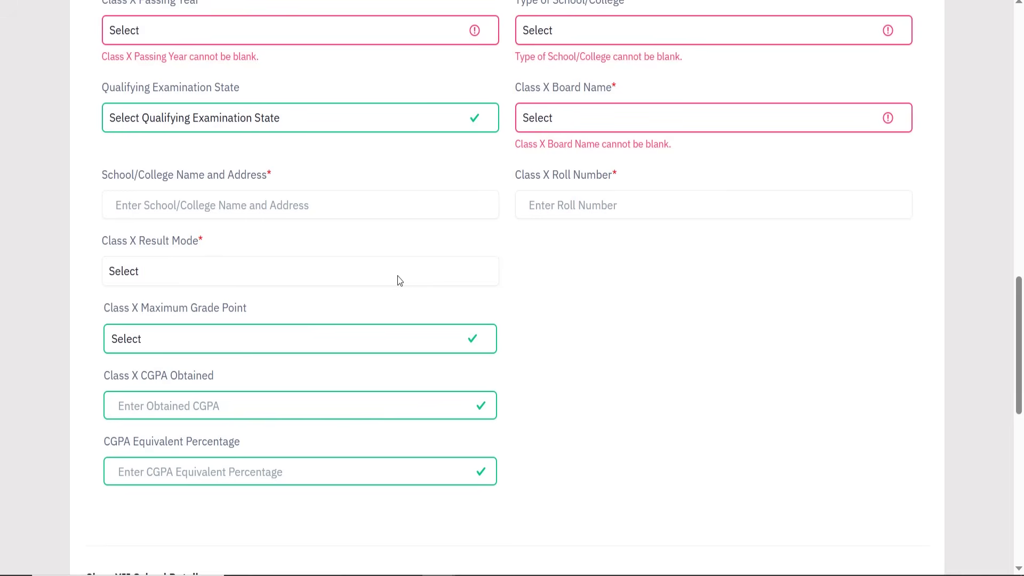
{"action": "left_click", "coordinate": [455, 277]}
{"action": "left_click", "coordinate": [567, 276]}
{"action": "left_click", "coordinate": [601, 276]}
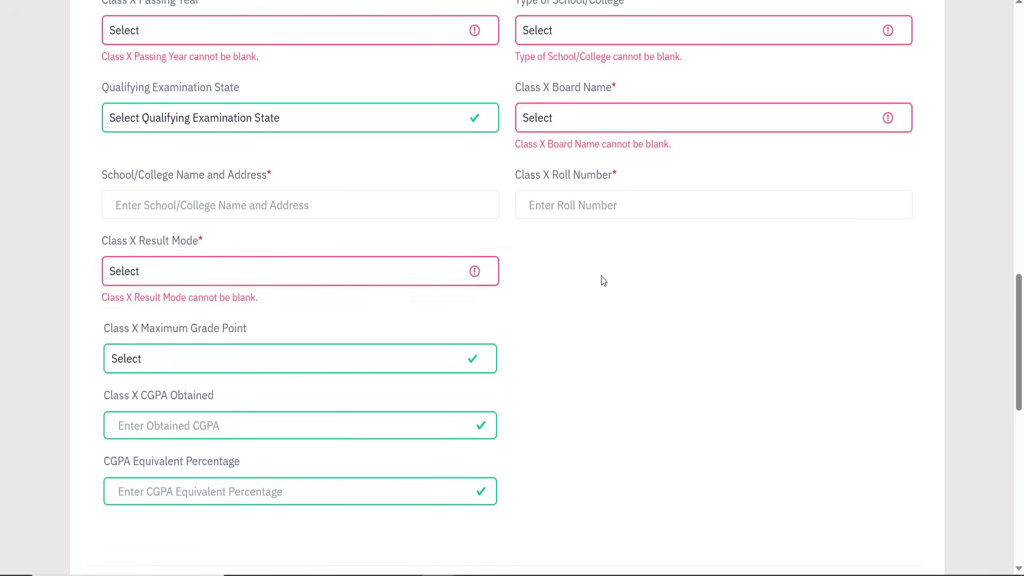
- Try Percentage as the Class X Result Mode and change the selection to Grade
{"action": "scroll", "coordinate": [304, 299], "scroll_direction": "down", "scroll_amount": 2}
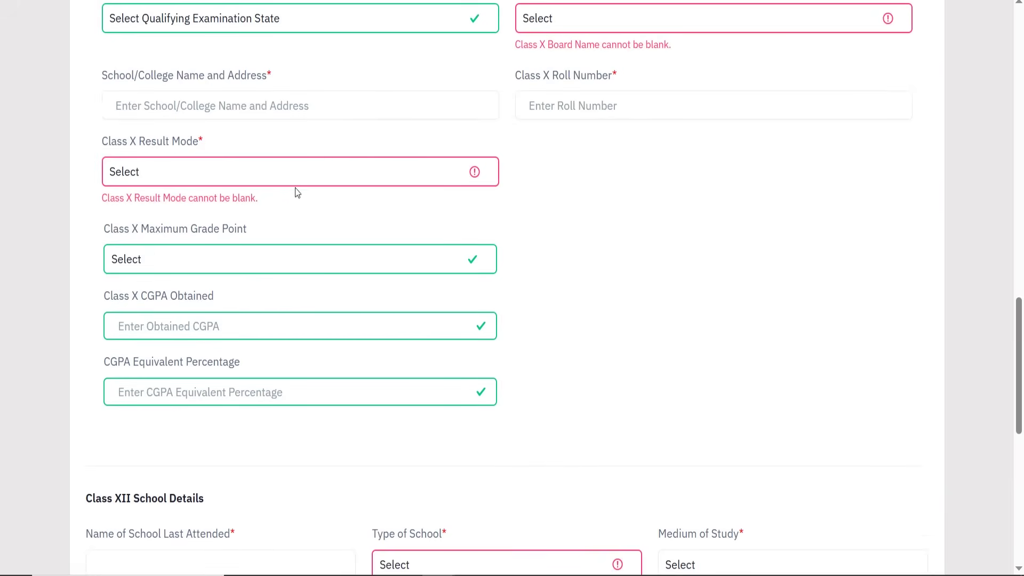
{"action": "left_click", "coordinate": [292, 172]}
{"action": "left_click", "coordinate": [263, 222]}
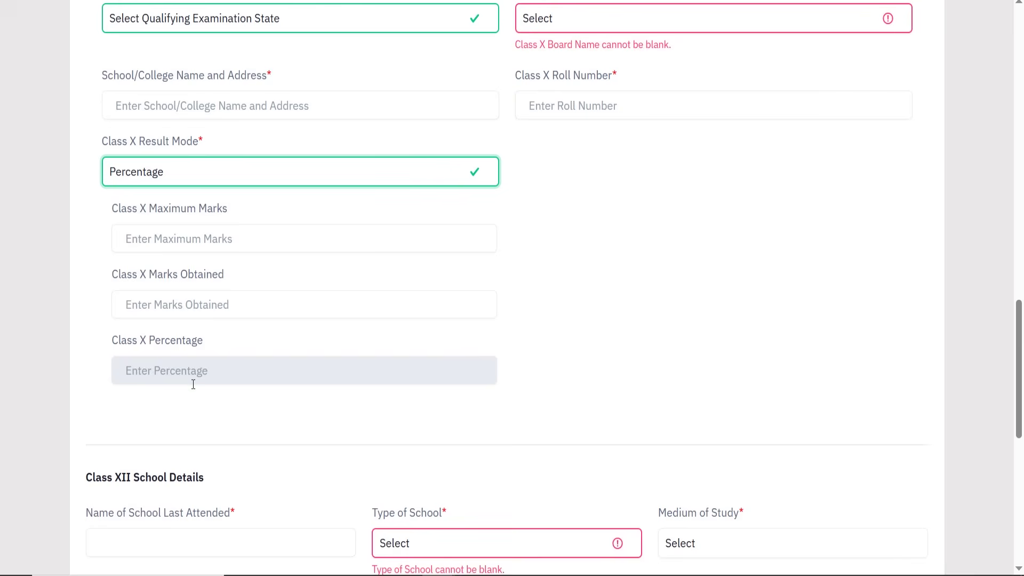
{"action": "left_click", "coordinate": [216, 181]}
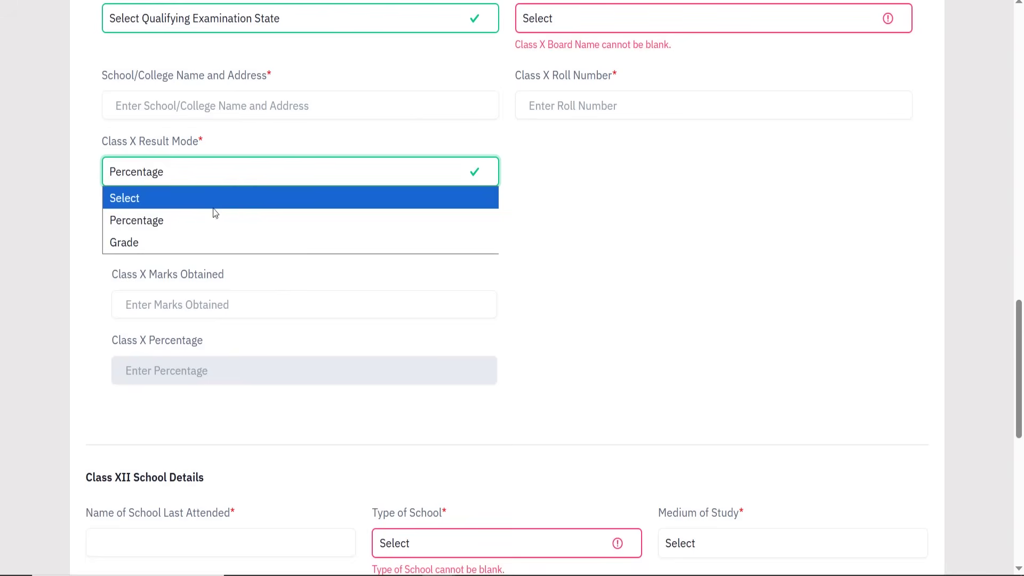
{"action": "left_click", "coordinate": [176, 223]}
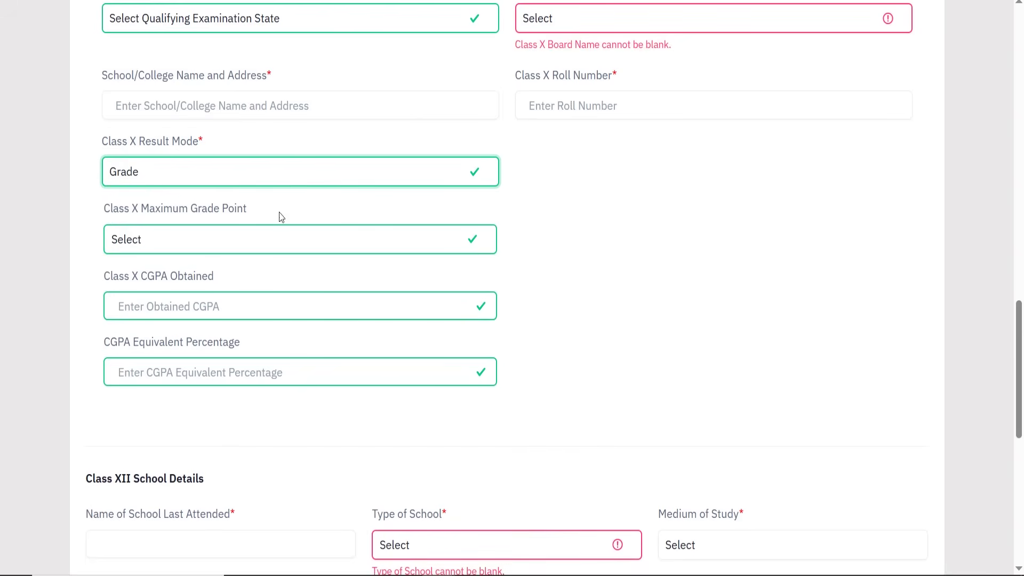
- Review Name of School Last Attended and the Type of School choices in Class XII School Details, leaving both blank
{"action": "scroll", "coordinate": [702, 247], "scroll_direction": "down", "scroll_amount": 4}
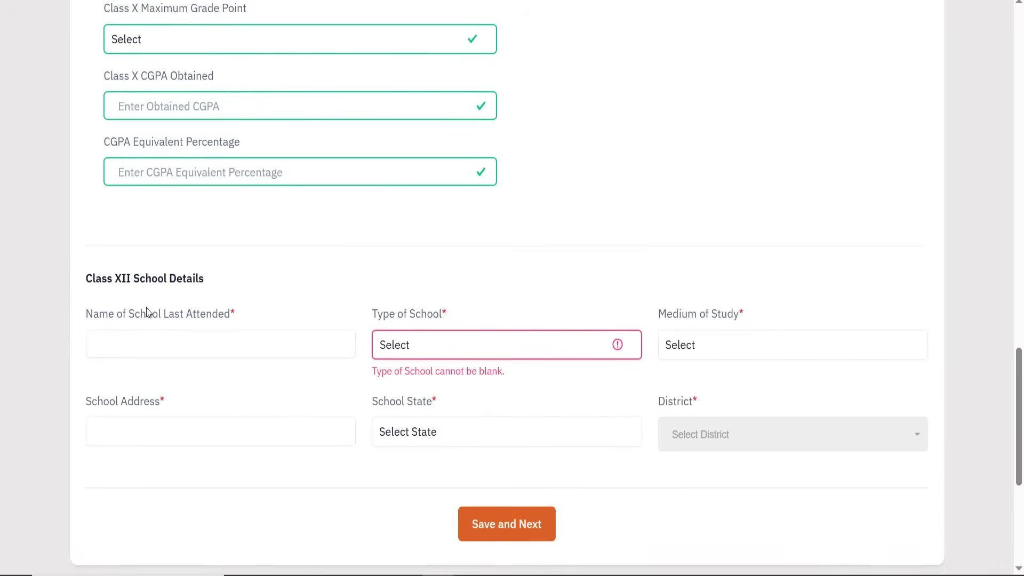
{"action": "left_click_drag", "start_coordinate": [93, 281], "coordinate": [254, 277]}
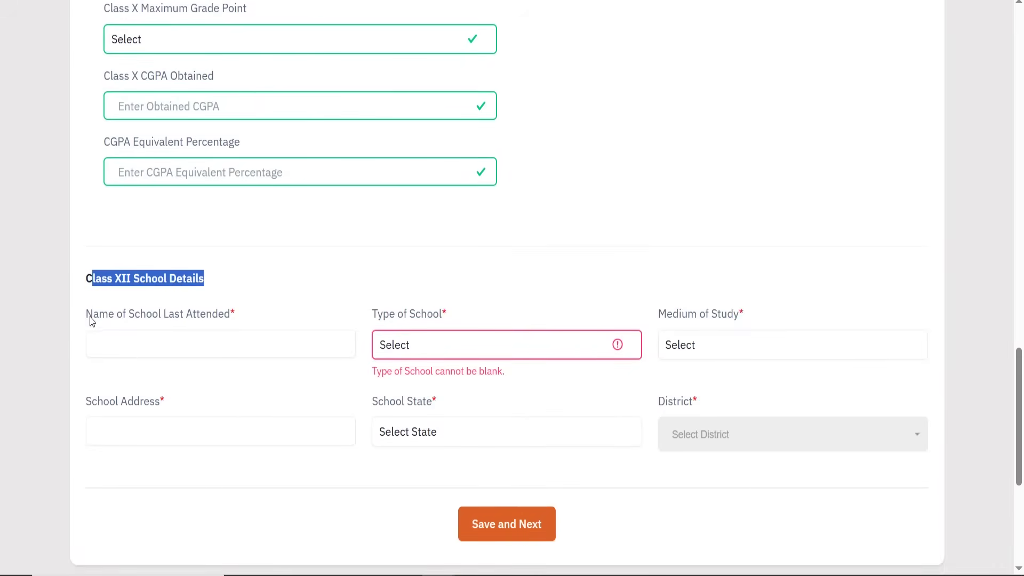
{"action": "left_click_drag", "start_coordinate": [91, 320], "coordinate": [249, 320]}
{"action": "left_click_drag", "start_coordinate": [372, 314], "coordinate": [448, 318]}
{"action": "left_click", "coordinate": [439, 350]}
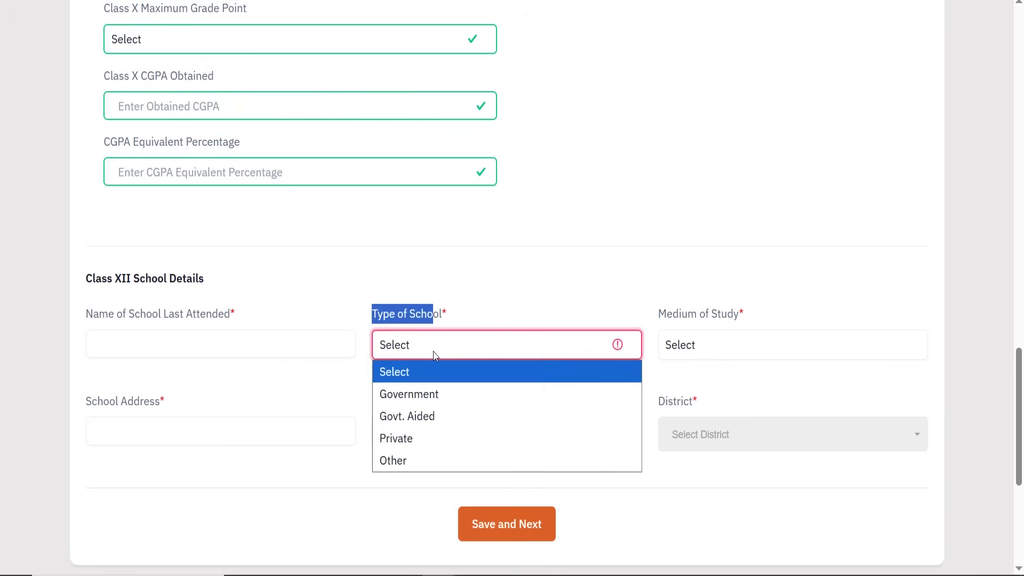
{"action": "left_click", "coordinate": [488, 274]}
- Review the Medium of Study, School State and District fields in Class XII School Details, leaving them unselected
{"action": "left_click_drag", "start_coordinate": [659, 314], "coordinate": [747, 315]}
{"action": "left_click", "coordinate": [765, 274]}
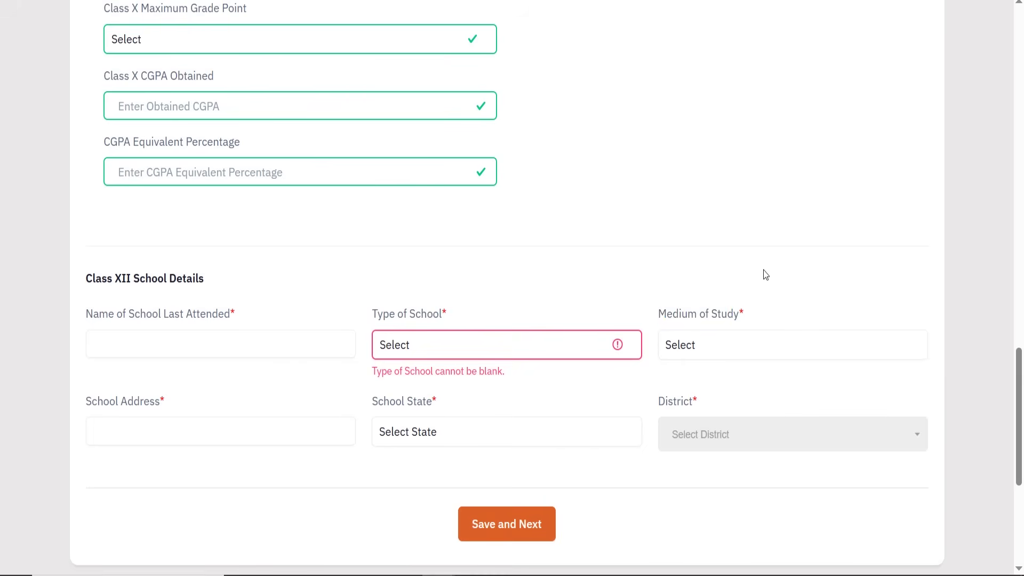
{"action": "left_click", "coordinate": [707, 351]}
{"action": "left_click", "coordinate": [729, 250]}
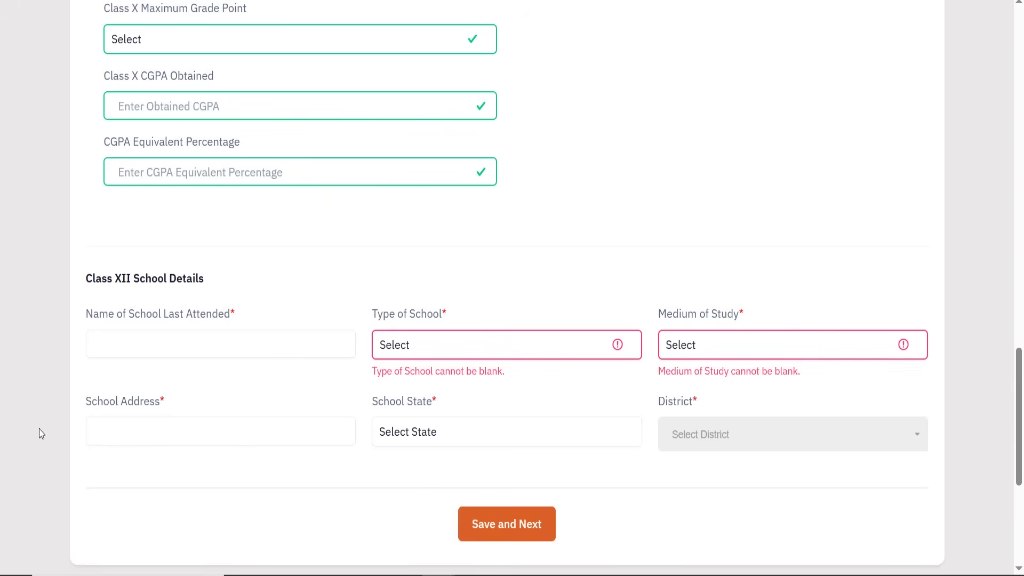
{"action": "left_click_drag", "start_coordinate": [378, 405], "coordinate": [494, 436]}
{"action": "double_click", "coordinate": [678, 405]}
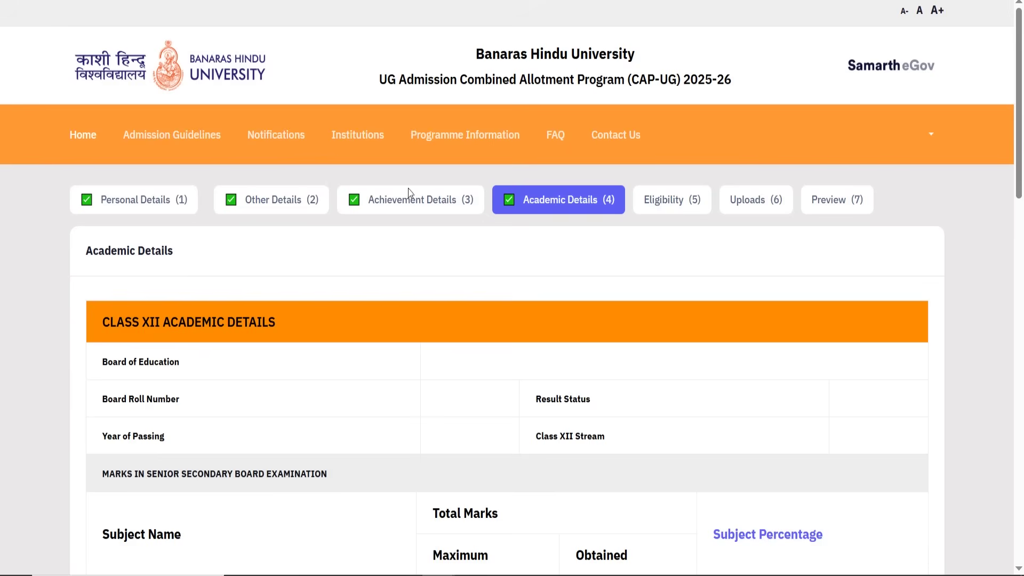
- Review the Academic Details summary from the Class XII marks through the school details, and proceed to the Eligibility section
{"action": "scroll", "coordinate": [379, 243], "scroll_direction": "down", "scroll_amount": 7}
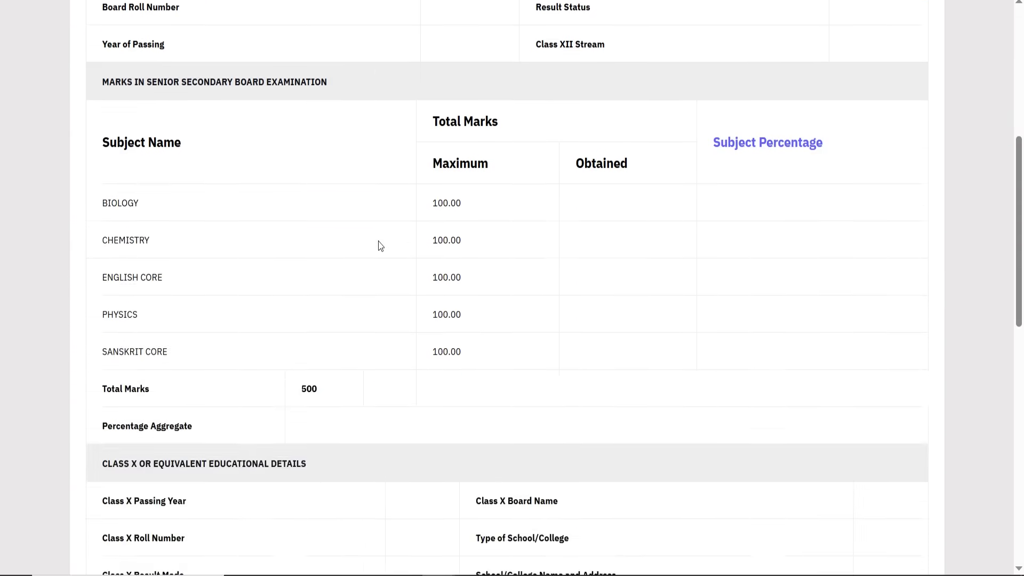
{"action": "scroll", "coordinate": [380, 245], "scroll_direction": "down", "scroll_amount": 10}
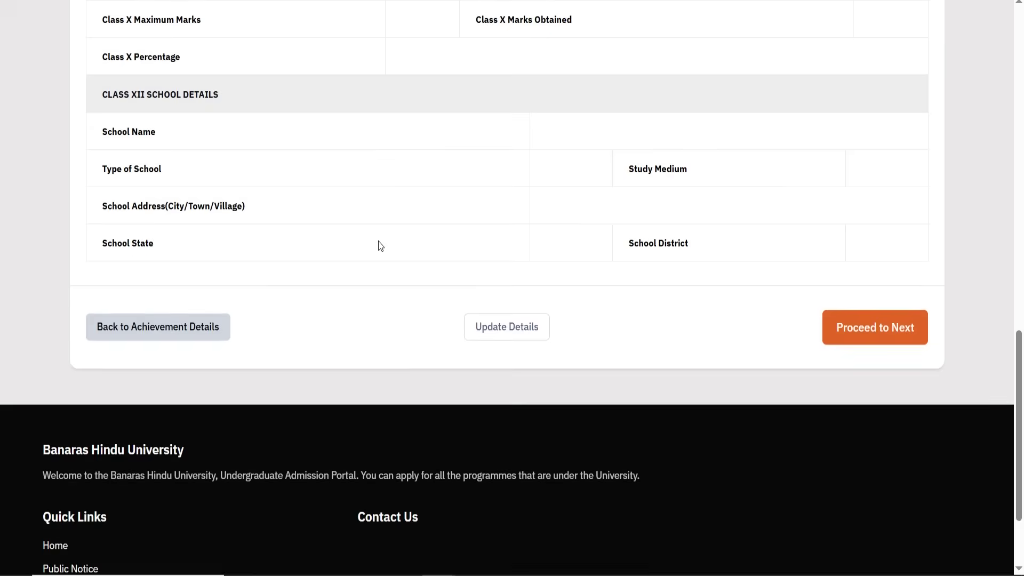
{"action": "scroll", "coordinate": [380, 245], "scroll_direction": "down", "scroll_amount": 1}
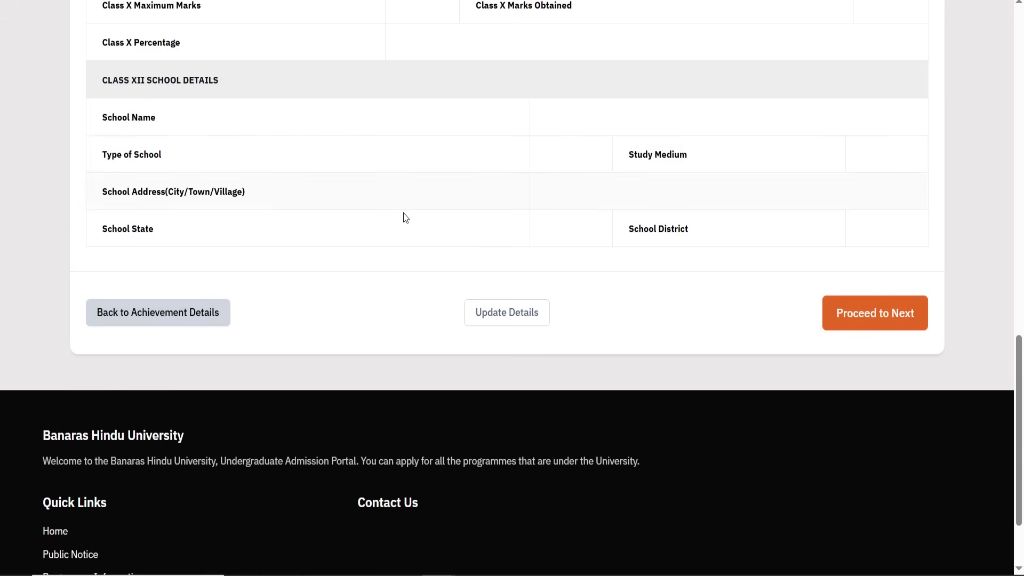
{"action": "scroll", "coordinate": [405, 213], "scroll_direction": "up", "scroll_amount": 2}
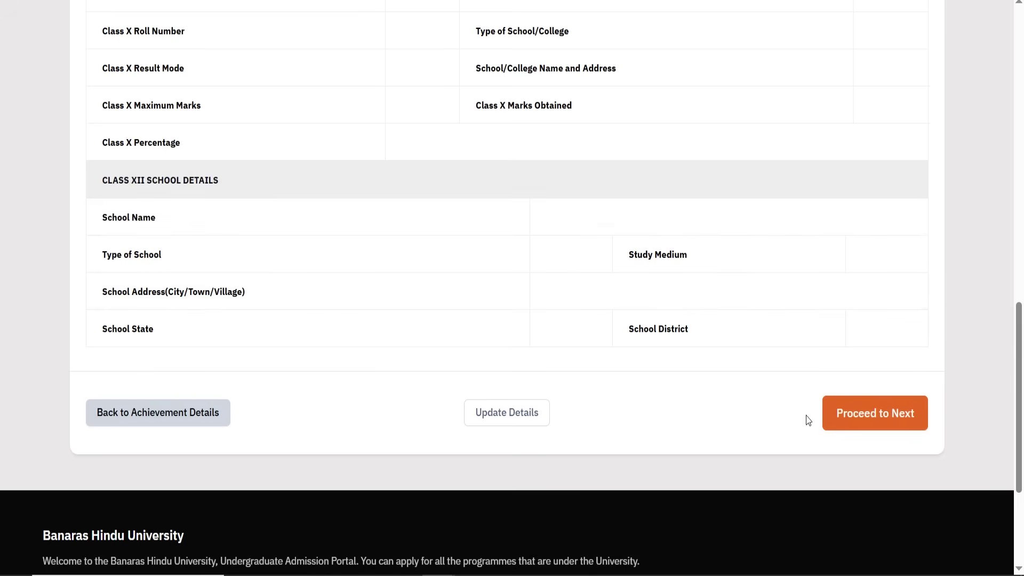
{"action": "left_click", "coordinate": [890, 428]}
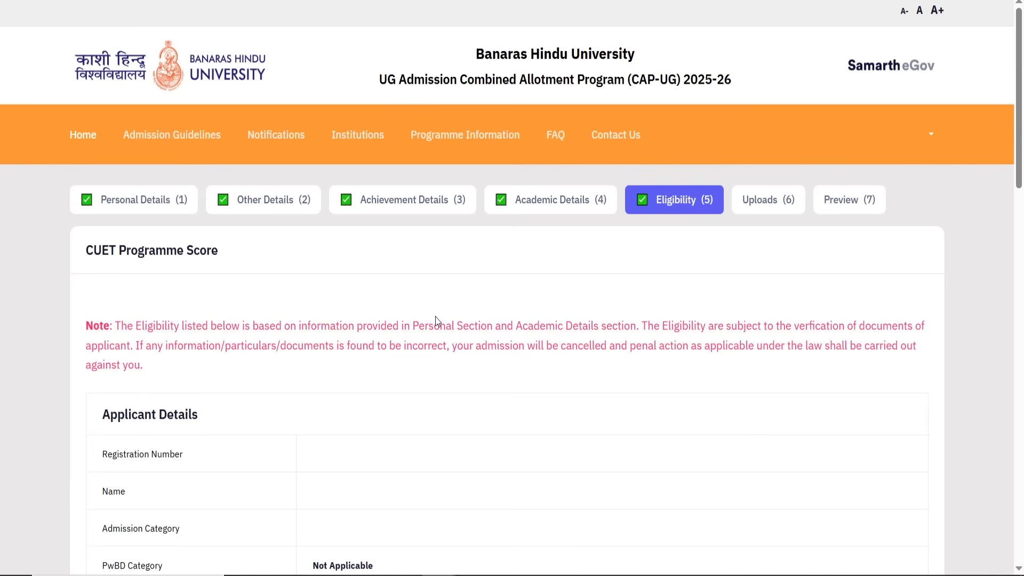
- Examine the Eligibility page's applicant details and go through the programme table's Eligibility Qualified and Remarks columns
{"action": "scroll", "coordinate": [346, 261], "scroll_direction": "down", "scroll_amount": 7}
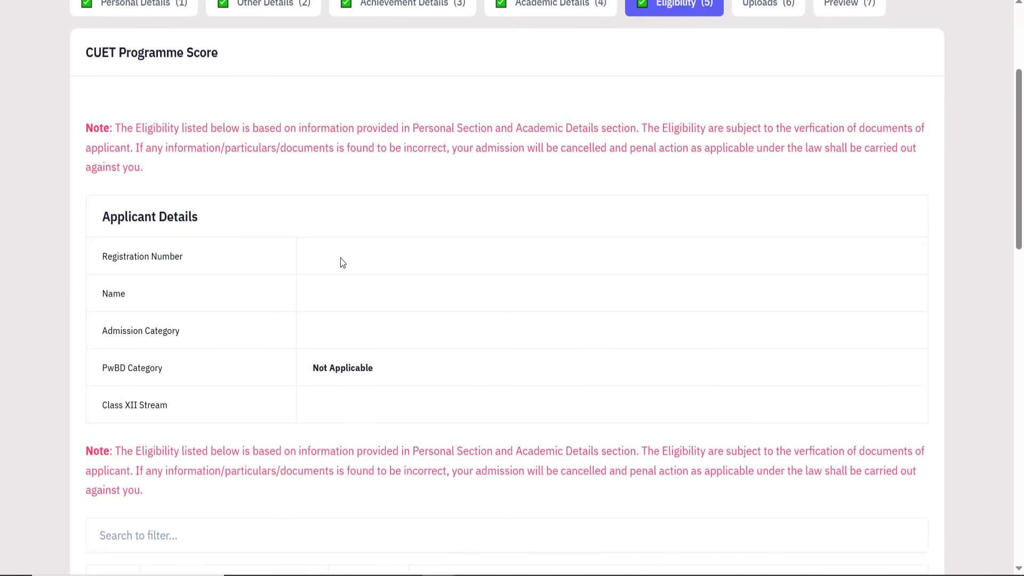
{"action": "scroll", "coordinate": [186, 244], "scroll_direction": "down", "scroll_amount": 4}
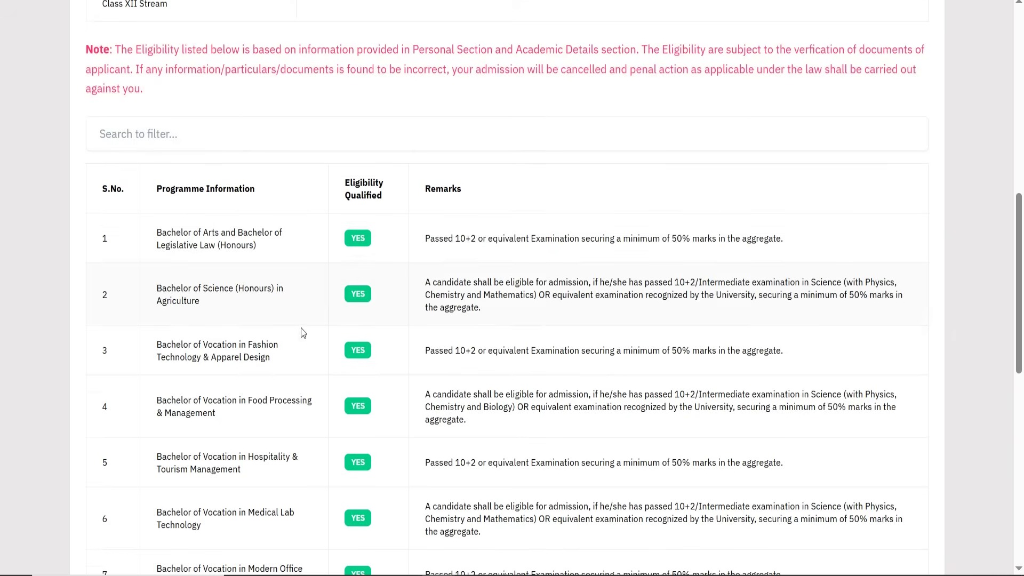
{"action": "scroll", "coordinate": [288, 331], "scroll_direction": "down", "scroll_amount": 10}
{"action": "scroll", "coordinate": [888, 244], "scroll_direction": "down", "scroll_amount": 20}
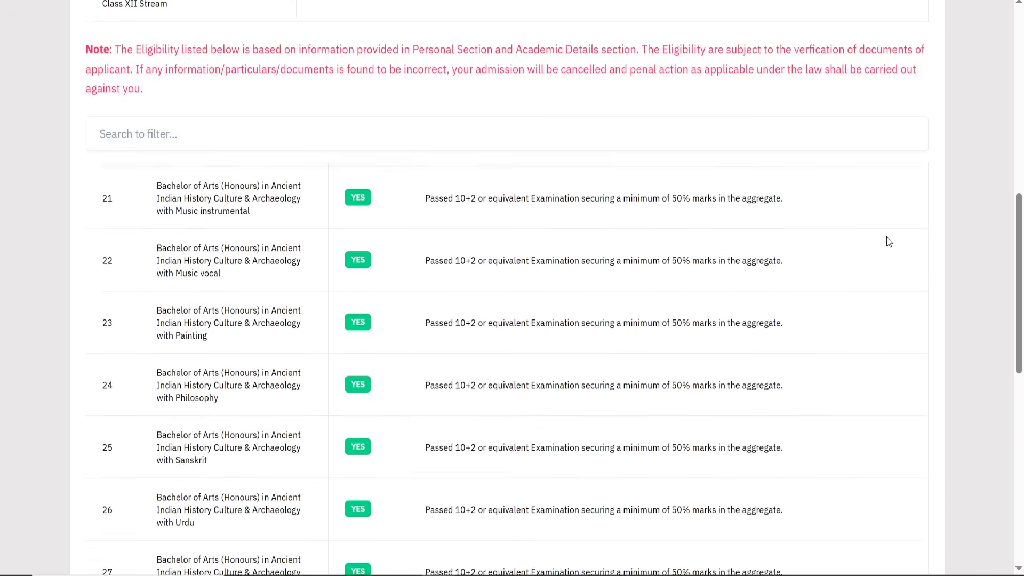
{"action": "scroll", "coordinate": [885, 252], "scroll_direction": "down", "scroll_amount": 20}
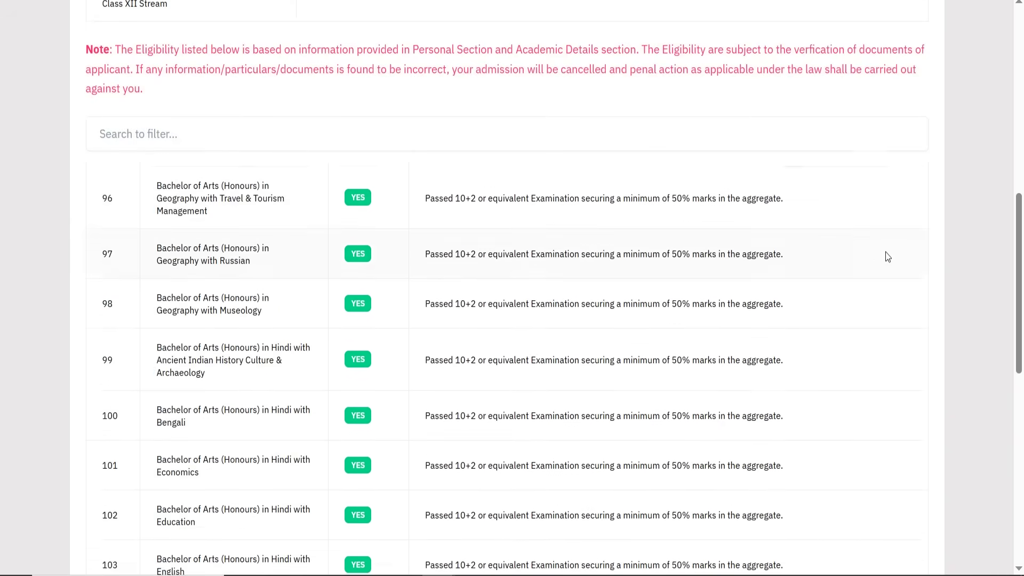
{"action": "scroll", "coordinate": [686, 299], "scroll_direction": "down", "scroll_amount": 20}
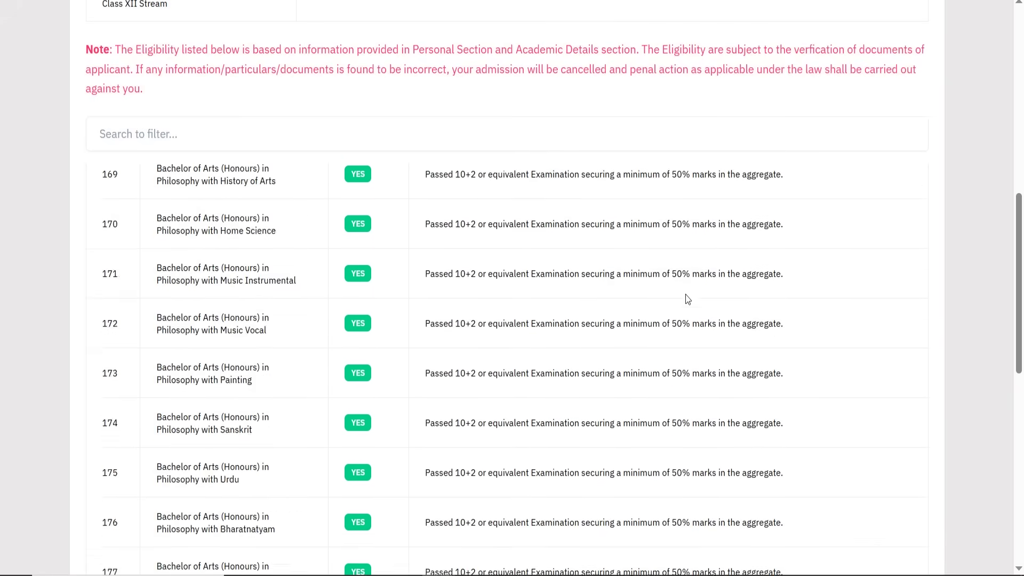
{"action": "scroll", "coordinate": [685, 319], "scroll_direction": "down", "scroll_amount": 20}
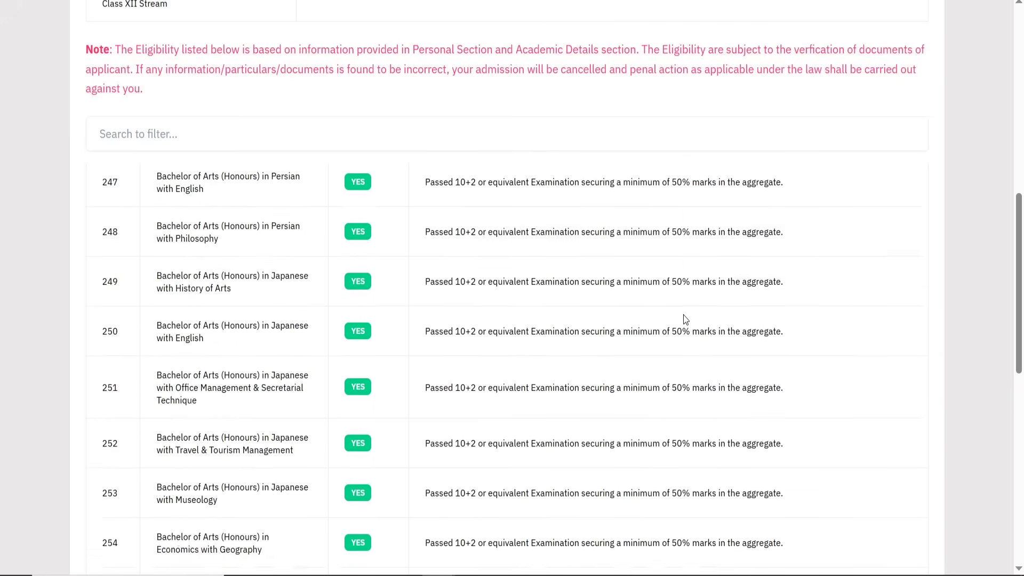
{"action": "scroll", "coordinate": [688, 314], "scroll_direction": "down", "scroll_amount": 20}
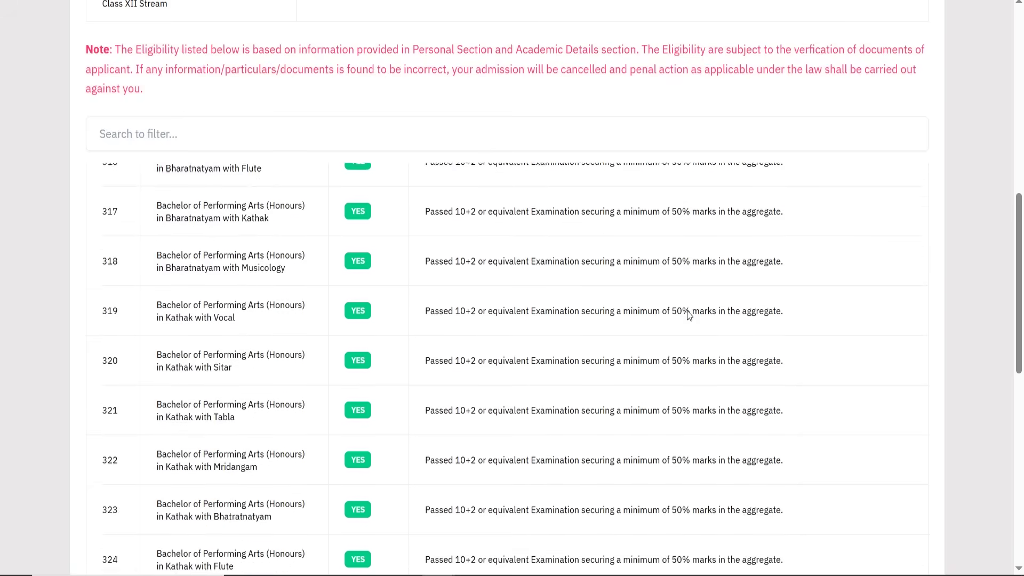
{"action": "scroll", "coordinate": [688, 308], "scroll_direction": "down", "scroll_amount": 20}
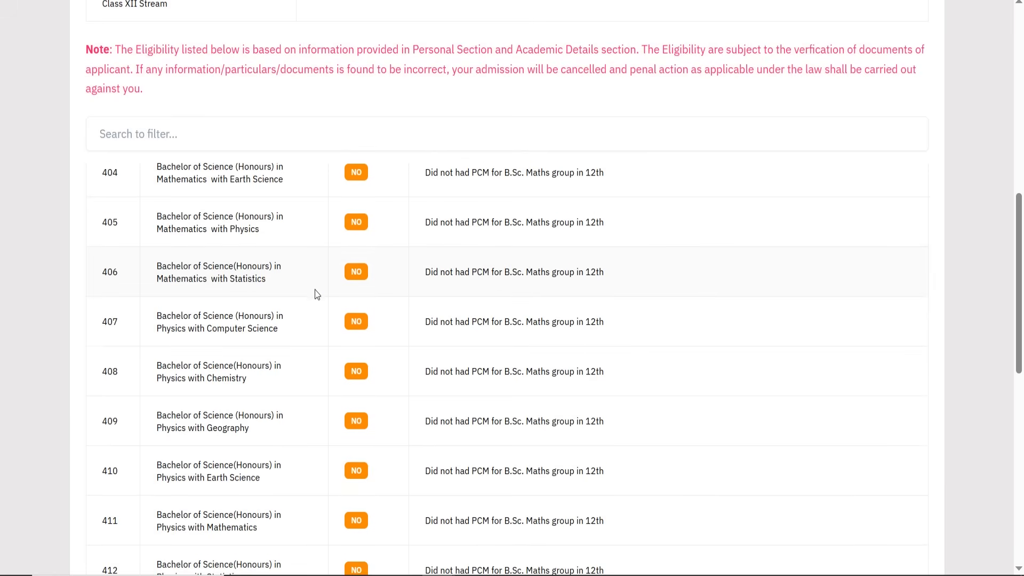
- Check the remarks for the Bachelor of Commerce and Chemistry-with-Mathematics programmes, and proceed to the Uploads section
{"action": "scroll", "coordinate": [246, 357], "scroll_direction": "up", "scroll_amount": 8}
{"action": "scroll", "coordinate": [245, 355], "scroll_direction": "up", "scroll_amount": 12}
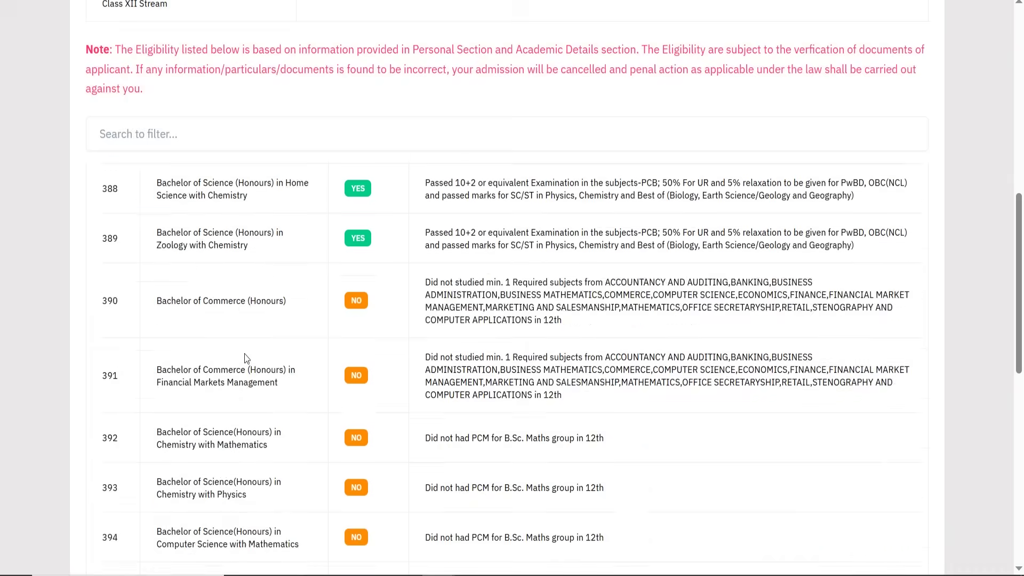
{"action": "scroll", "coordinate": [574, 79], "scroll_direction": "down", "scroll_amount": 7}
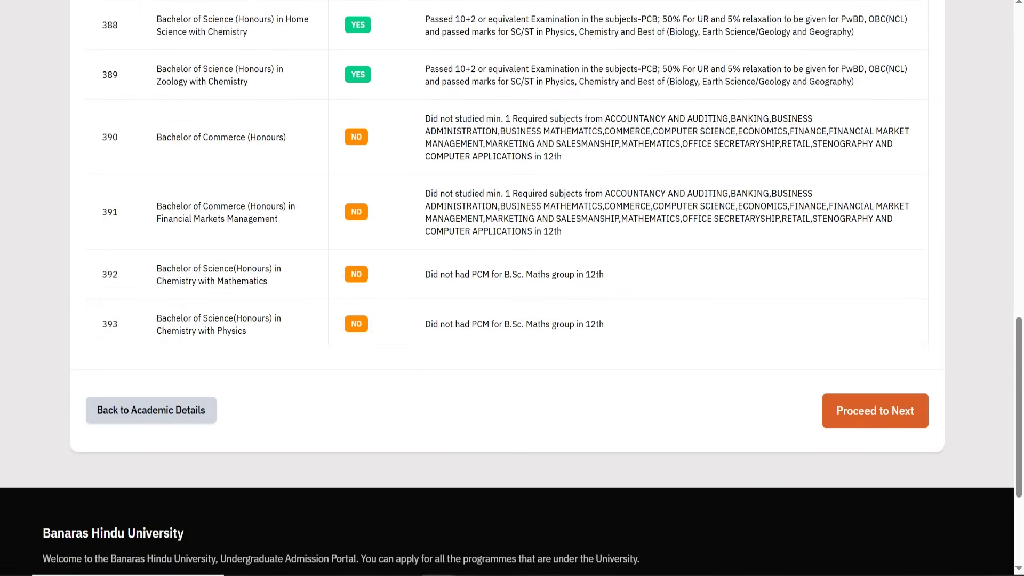
{"action": "left_click", "coordinate": [555, 1]}
- Review the upload instructions and the EWS, Class X, Class XII, Conduct and Migration certificate entries, and proceed to the Preview section
{"action": "scroll", "coordinate": [468, 262], "scroll_direction": "down", "scroll_amount": 2}
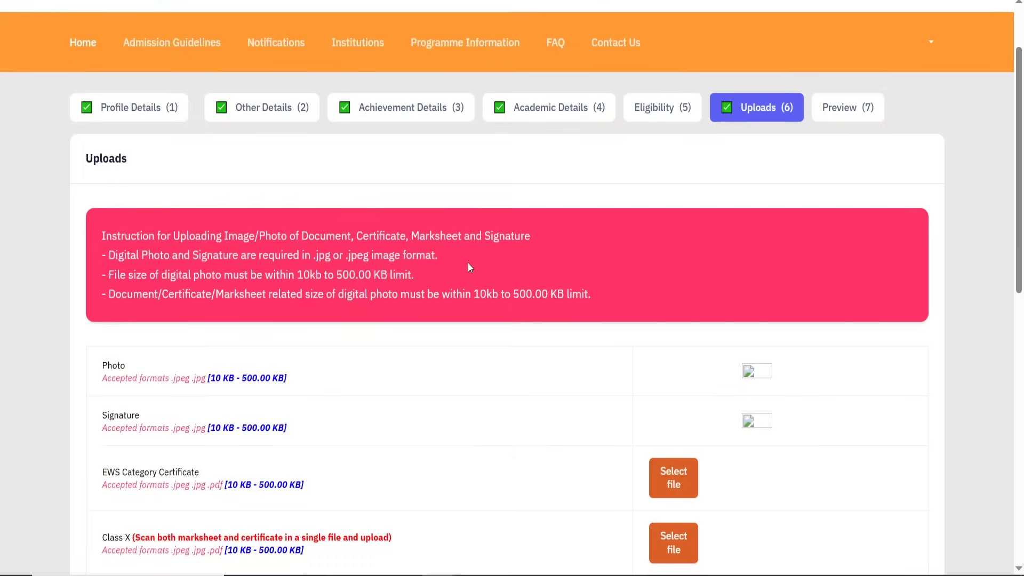
{"action": "scroll", "coordinate": [468, 262], "scroll_direction": "down", "scroll_amount": 2}
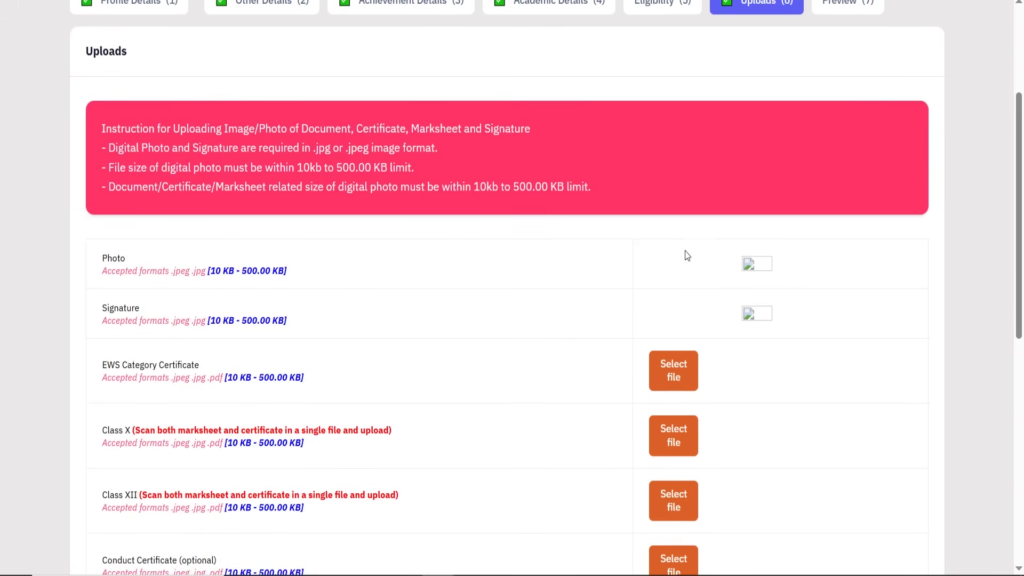
{"action": "scroll", "coordinate": [190, 303], "scroll_direction": "down", "scroll_amount": 2}
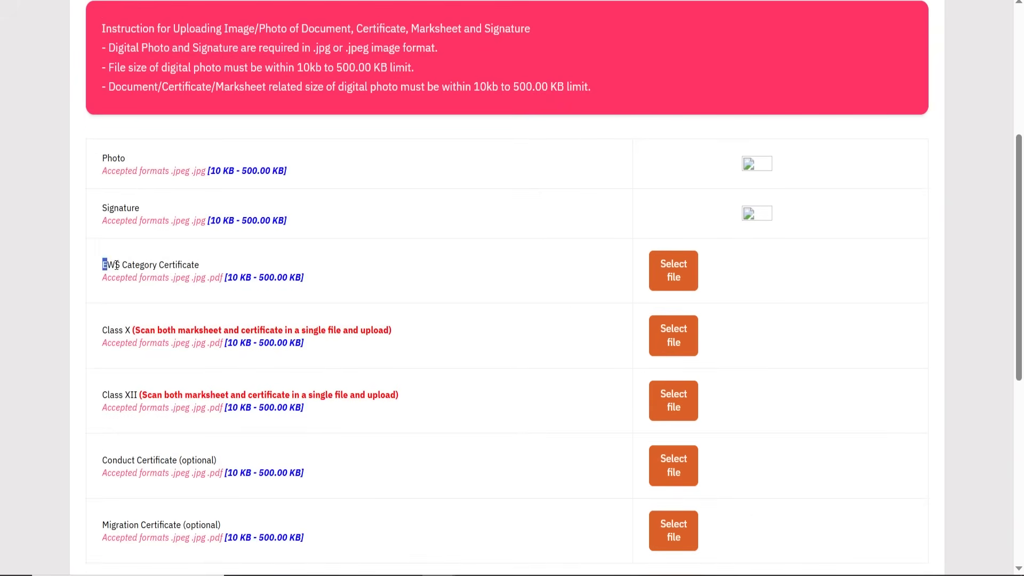
{"action": "left_click_drag", "start_coordinate": [116, 265], "coordinate": [198, 264]}
{"action": "left_click_drag", "start_coordinate": [102, 329], "coordinate": [287, 331]}
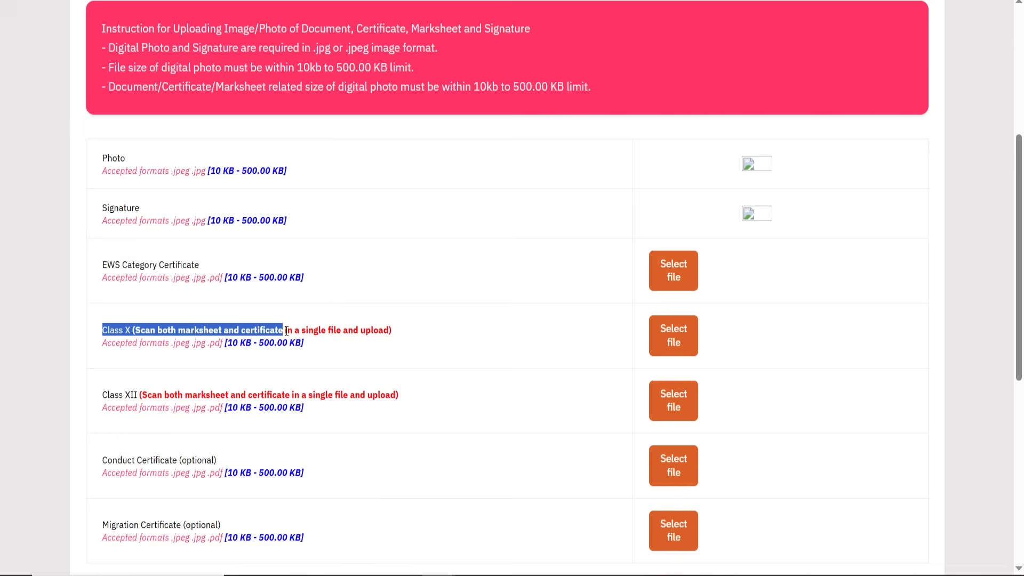
{"action": "left_click_drag", "start_coordinate": [286, 331], "coordinate": [288, 331]}
{"action": "scroll", "coordinate": [110, 346], "scroll_direction": "down", "scroll_amount": 2}
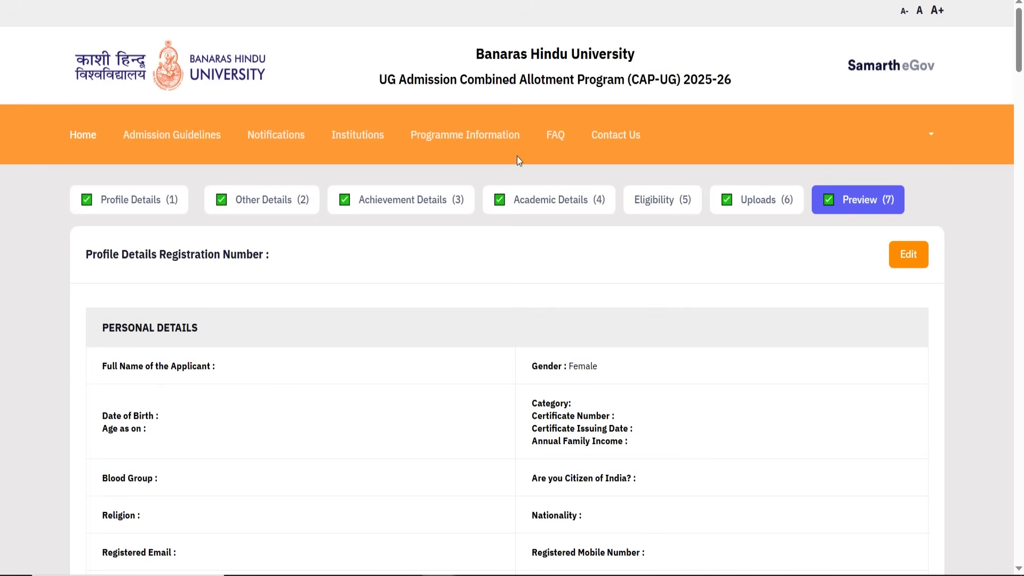
- Examine the application preview from Profile Details through Other, Achievement and Academic Details to the uploaded documents
{"action": "scroll", "coordinate": [516, 159], "scroll_direction": "down", "scroll_amount": 2}
{"action": "scroll", "coordinate": [516, 159], "scroll_direction": "down", "scroll_amount": 2}
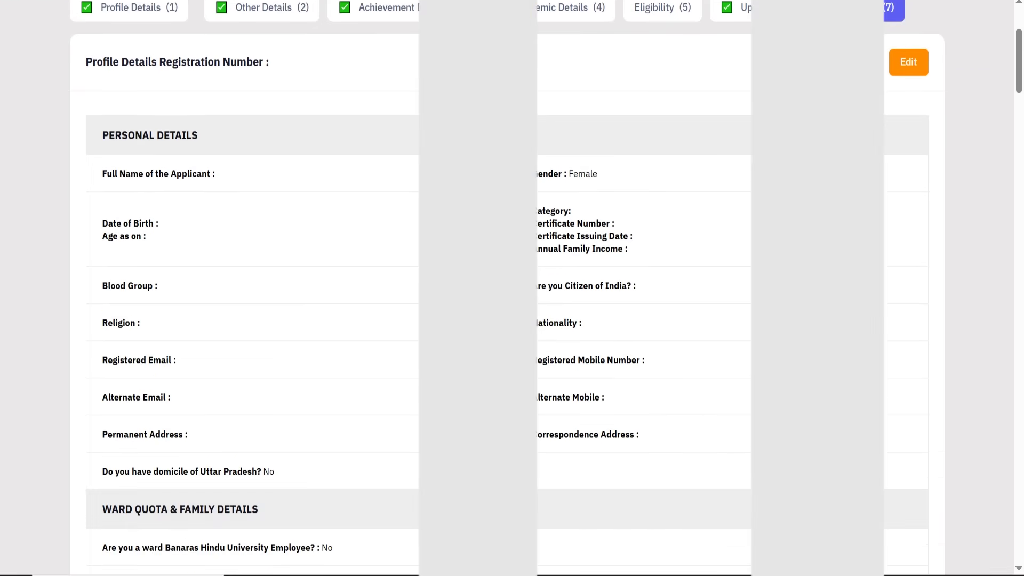
{"action": "scroll", "coordinate": [506, 288], "scroll_direction": "down", "scroll_amount": 6}
{"action": "scroll", "coordinate": [267, 287], "scroll_direction": "down", "scroll_amount": 10}
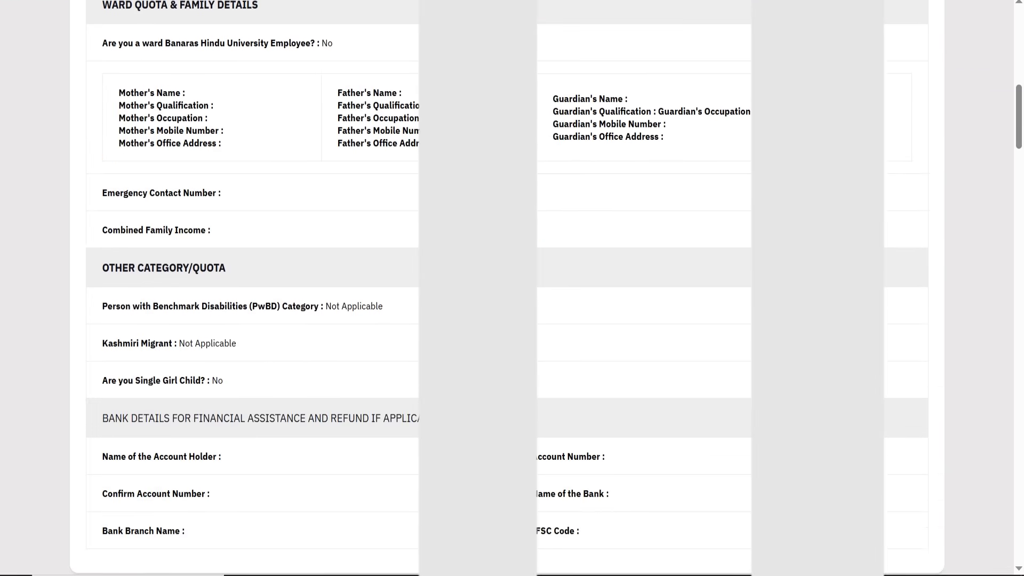
{"action": "scroll", "coordinate": [507, 288], "scroll_direction": "down", "scroll_amount": 13}
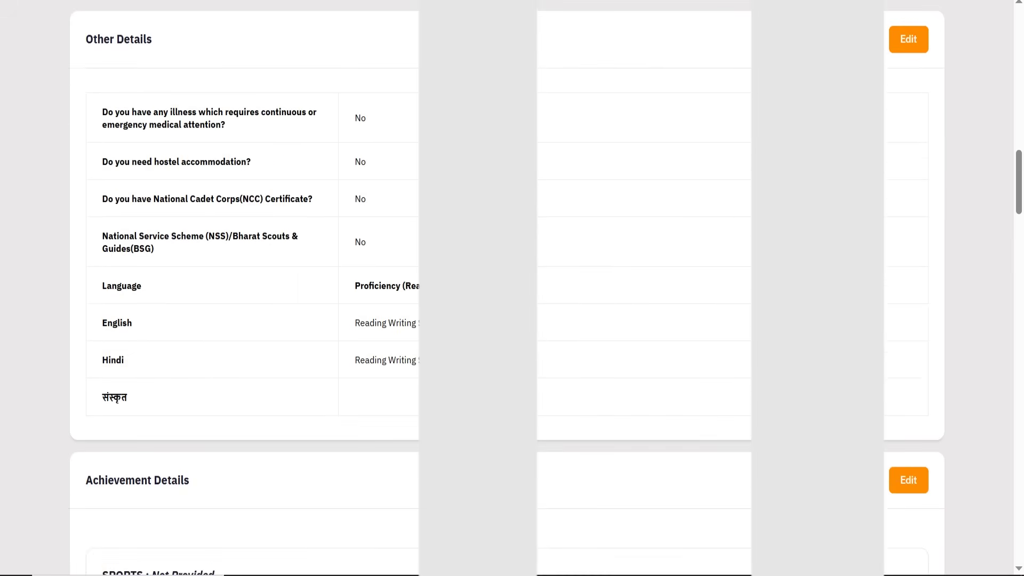
{"action": "scroll", "coordinate": [506, 288], "scroll_direction": "down", "scroll_amount": 8}
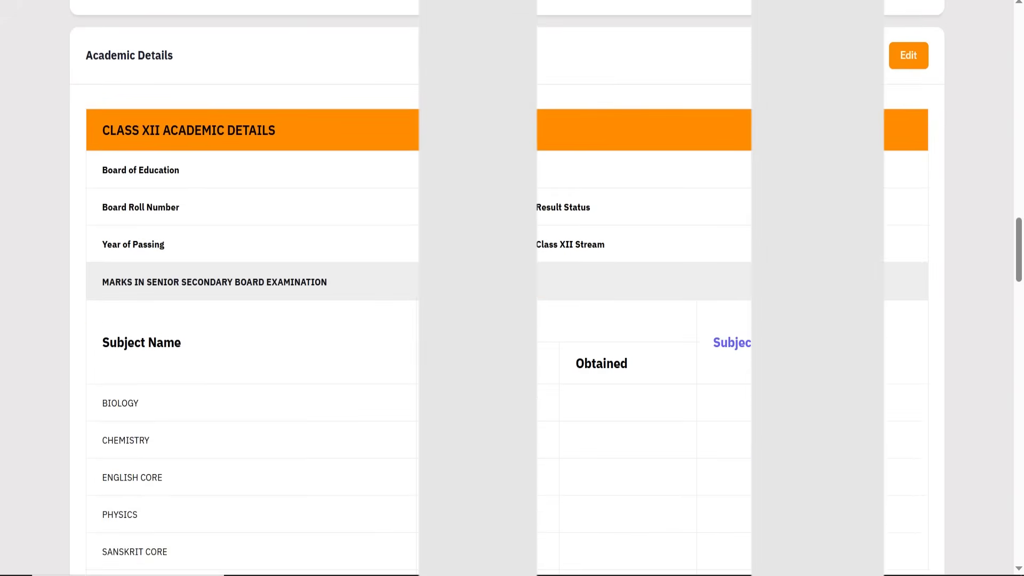
{"action": "scroll", "coordinate": [506, 288], "scroll_direction": "down", "scroll_amount": 7}
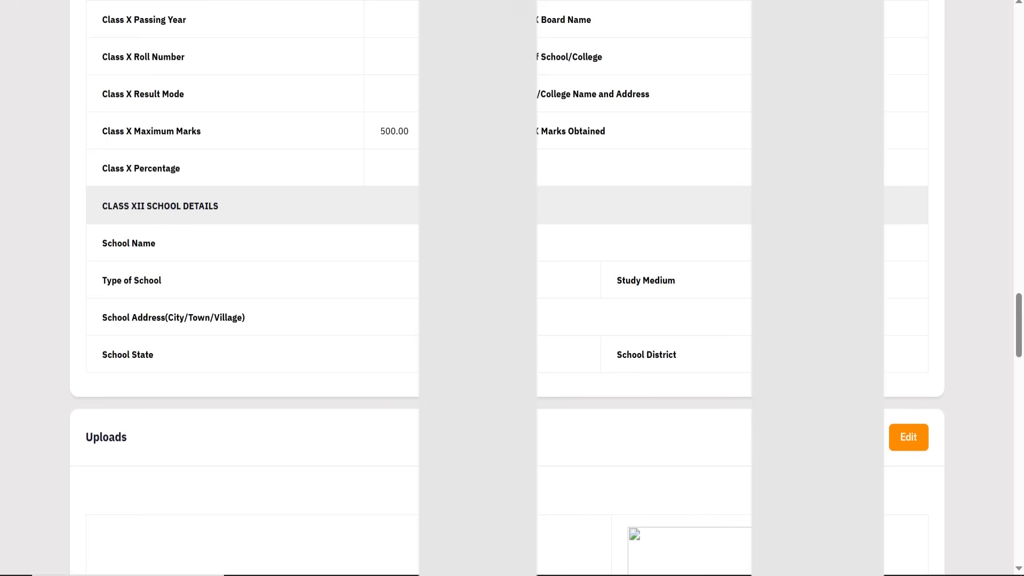
{"action": "scroll", "coordinate": [506, 288], "scroll_direction": "down", "scroll_amount": 8}
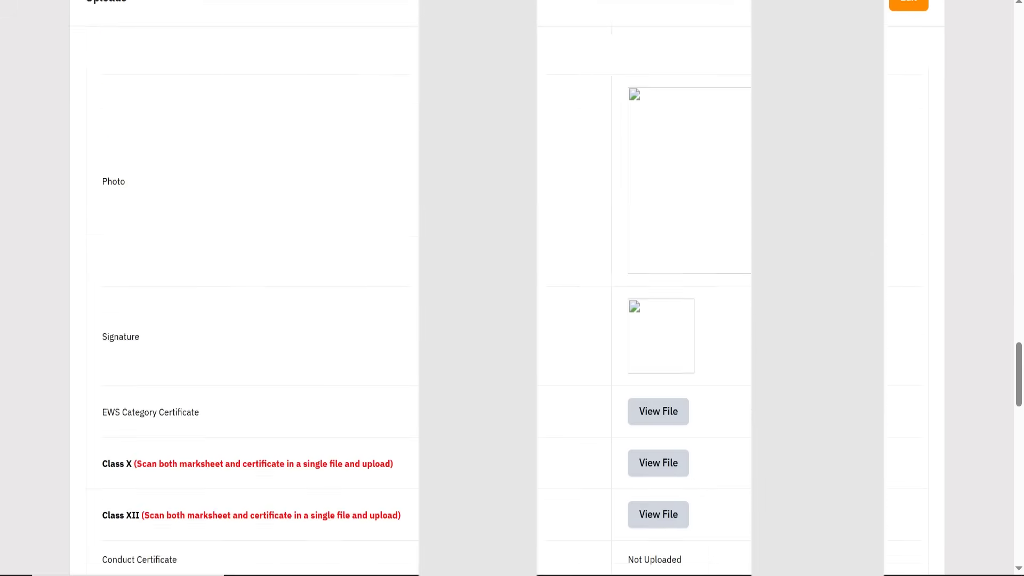
{"action": "scroll", "coordinate": [516, 162], "scroll_direction": "down", "scroll_amount": 9}
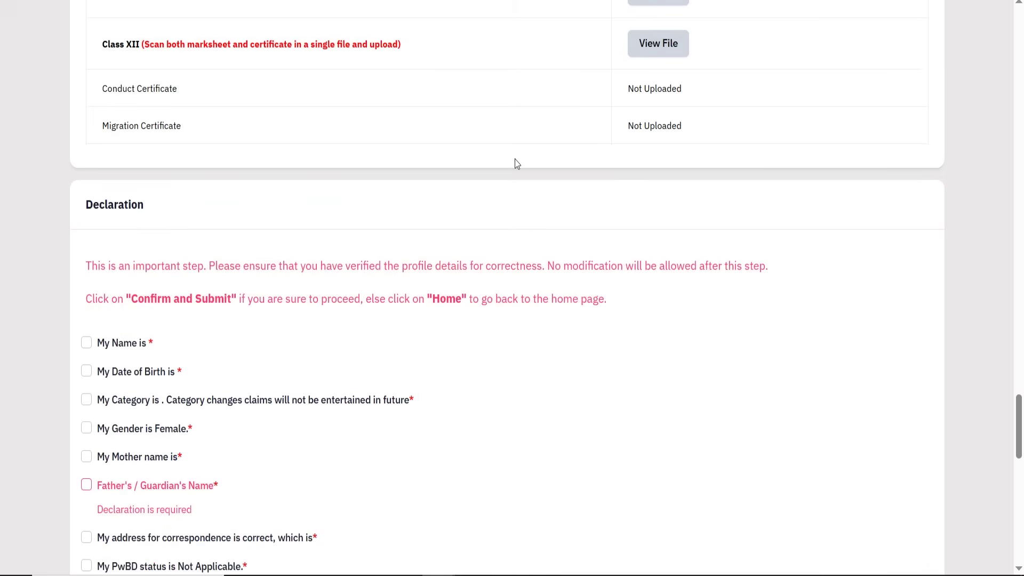
- Accept the declarations on name, date of birth, category, gender, mother's name, father's/guardian's name, correspondence address and PwBD status
{"action": "scroll", "coordinate": [515, 160], "scroll_direction": "down", "scroll_amount": 6}
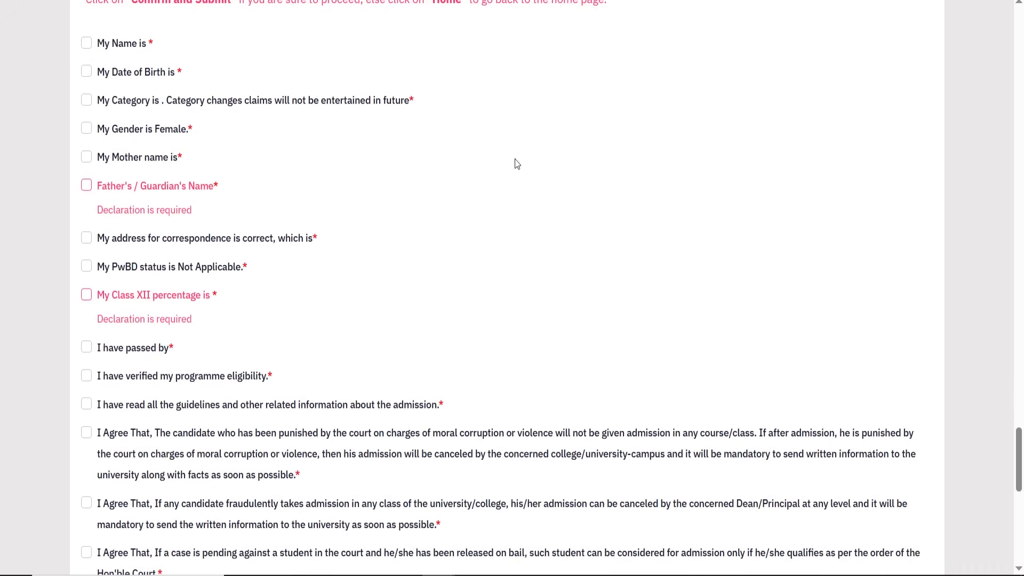
{"action": "scroll", "coordinate": [516, 163], "scroll_direction": "up", "scroll_amount": 5}
{"action": "scroll", "coordinate": [515, 160], "scroll_direction": "down", "scroll_amount": 9}
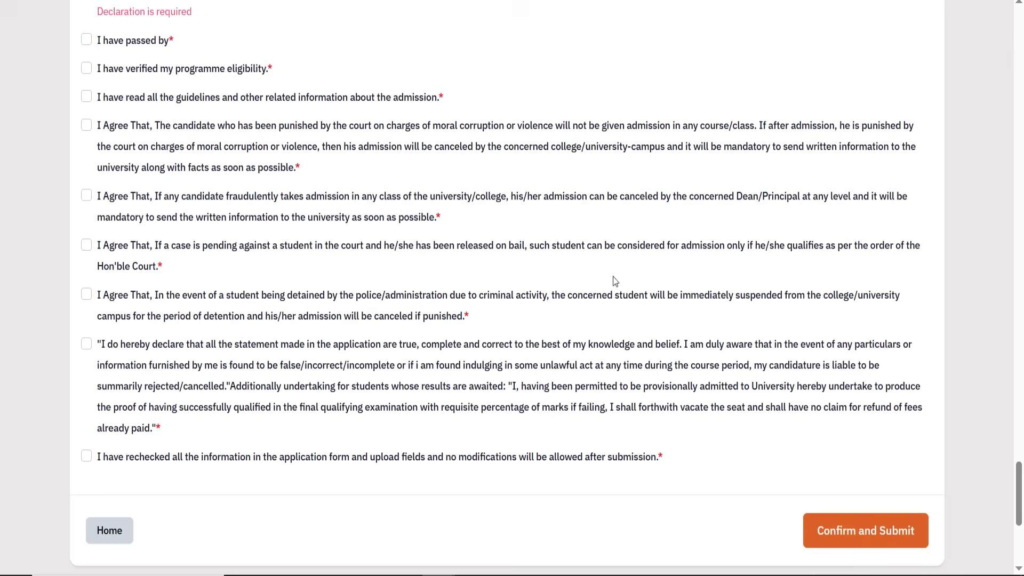
{"action": "scroll", "coordinate": [238, 113], "scroll_direction": "up", "scroll_amount": 2}
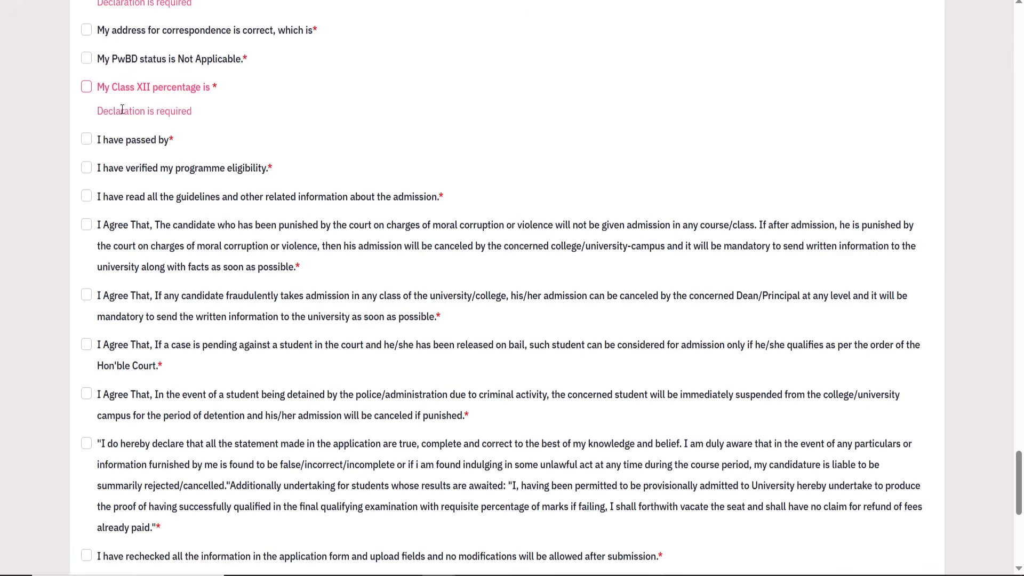
{"action": "scroll", "coordinate": [122, 109], "scroll_direction": "up", "scroll_amount": 4}
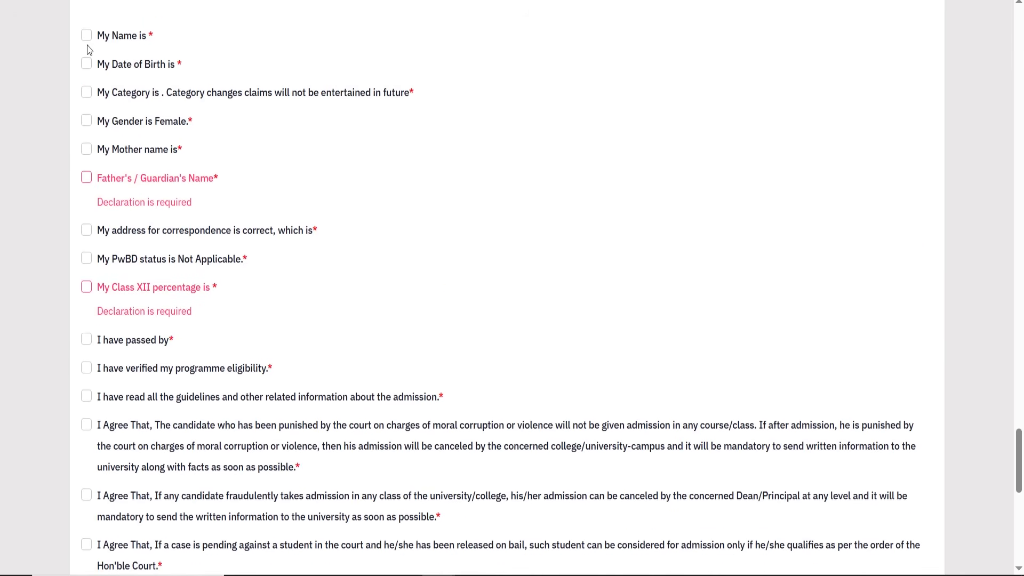
{"action": "left_click", "coordinate": [86, 36]}
{"action": "left_click", "coordinate": [87, 64]}
{"action": "left_click", "coordinate": [86, 93]}
{"action": "left_click", "coordinate": [87, 121]}
{"action": "left_click", "coordinate": [87, 150]}
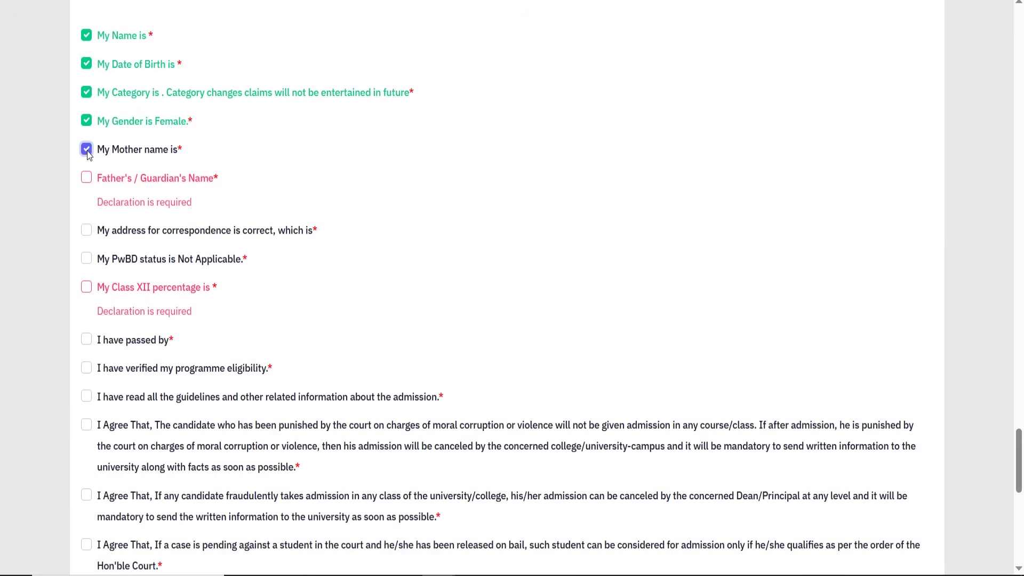
{"action": "left_click", "coordinate": [87, 179]}
{"action": "left_click", "coordinate": [87, 207]}
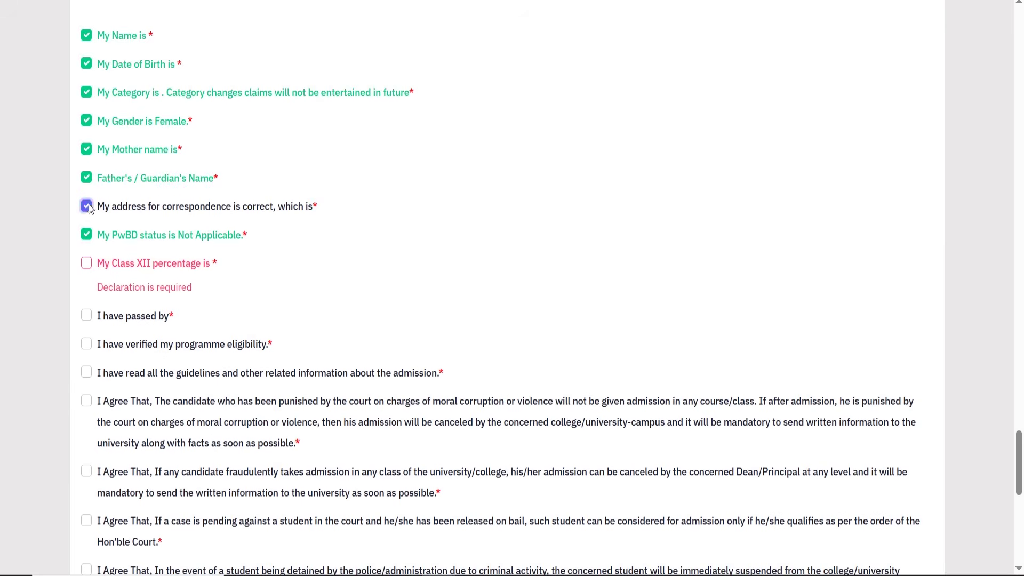
- Accept the declarations on Class XII percentage, passing status, verified programme eligibility, admission guidelines and court punishment for moral corruption or violence
{"action": "left_click", "coordinate": [86, 263]}
{"action": "scroll", "coordinate": [115, 165], "scroll_direction": "down", "scroll_amount": 2}
{"action": "left_click", "coordinate": [86, 191]}
{"action": "left_click", "coordinate": [86, 220]}
{"action": "left_click", "coordinate": [86, 249]}
{"action": "left_click", "coordinate": [86, 277]}
- Accept the remaining declarations on fraudulent admission, pending court cases, police detention, truthfulness of statements and rechecked information
{"action": "scroll", "coordinate": [88, 277], "scroll_direction": "down", "scroll_amount": 4}
{"action": "left_click", "coordinate": [86, 147]}
{"action": "left_click", "coordinate": [87, 197]}
{"action": "left_click", "coordinate": [87, 246]}
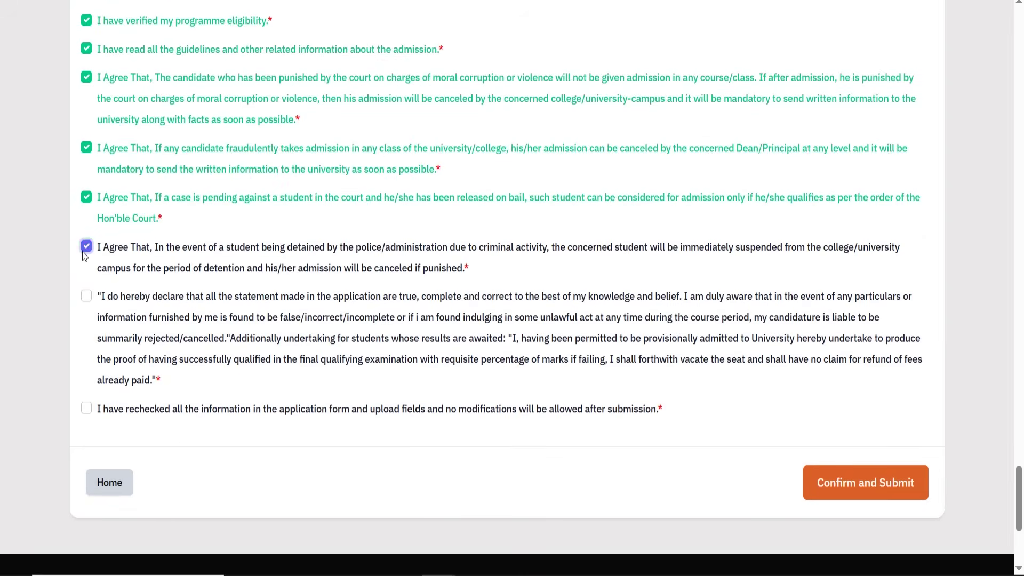
{"action": "left_click", "coordinate": [86, 296]}
{"action": "left_click", "coordinate": [86, 411]}
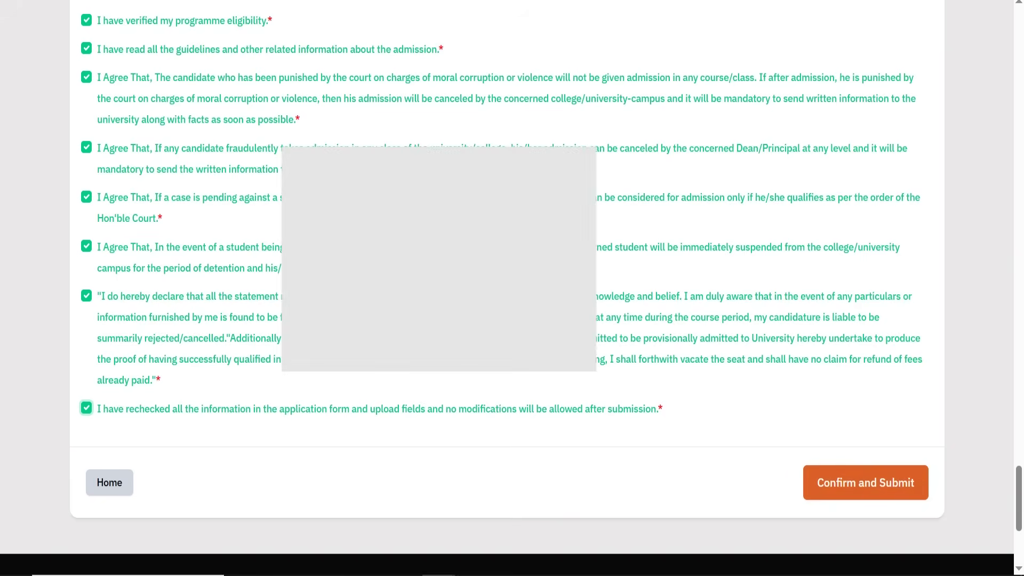
- Confirm and submit the application profile, and open the Program Preferences Selection
{"action": "left_click", "coordinate": [865, 482]}
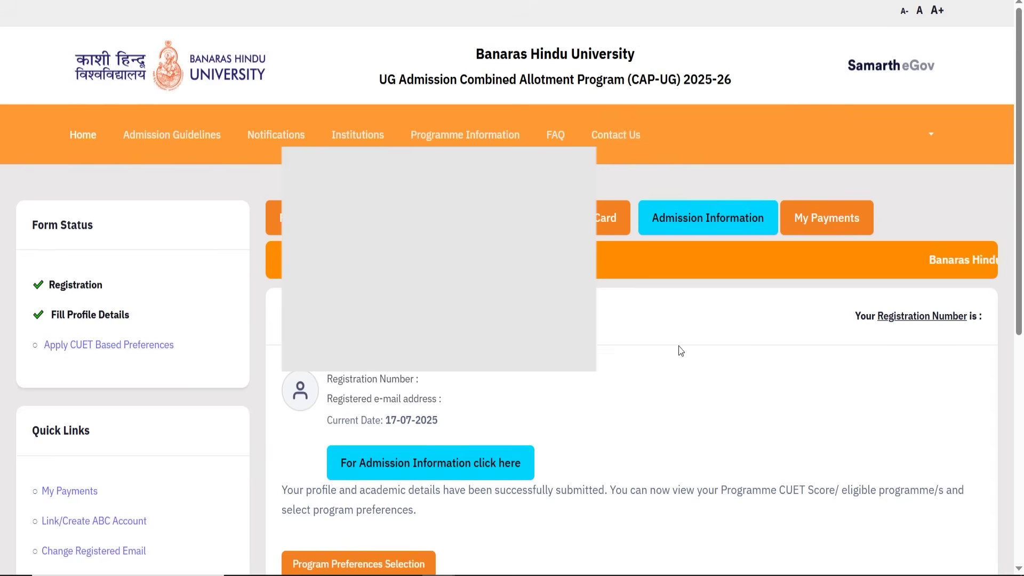
{"action": "scroll", "coordinate": [680, 350], "scroll_direction": "down", "scroll_amount": 2}
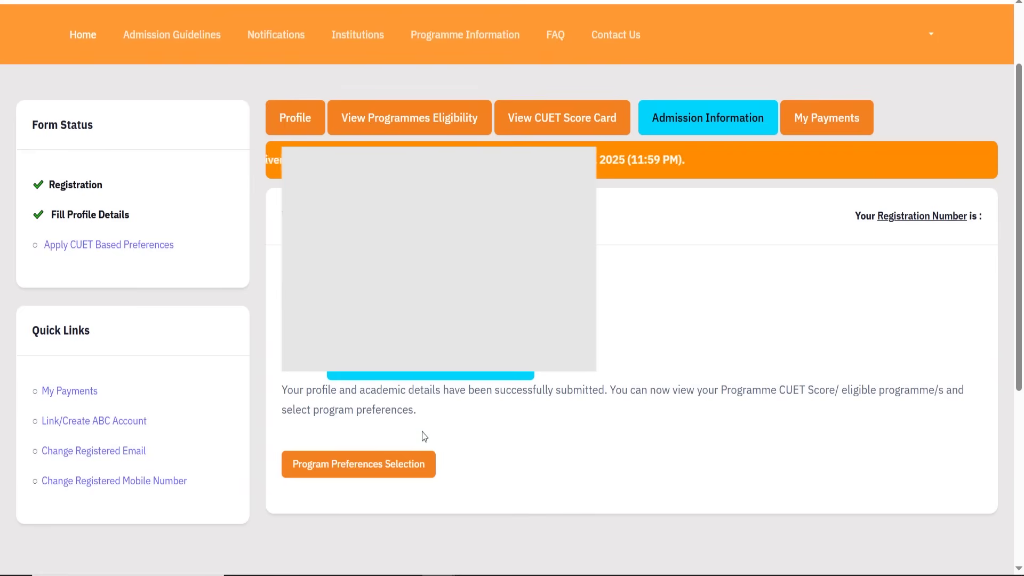
{"action": "left_click", "coordinate": [373, 465]}
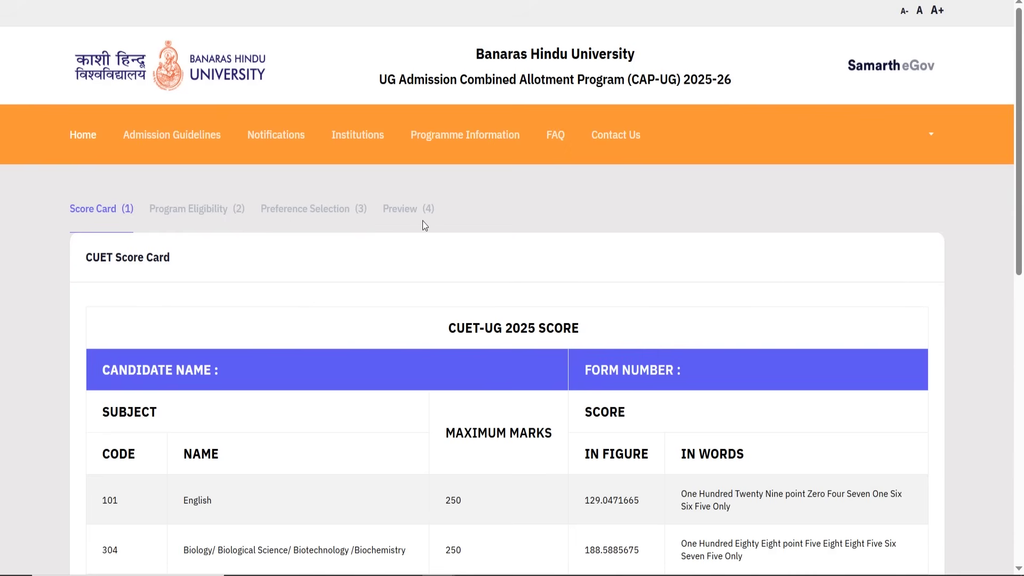
- Review the CUET-UG 2025 subject scores and accept the declaration that the CUET Score Card is correct
{"action": "scroll", "coordinate": [425, 224], "scroll_direction": "down", "scroll_amount": 2}
{"action": "scroll", "coordinate": [426, 225], "scroll_direction": "down", "scroll_amount": 3}
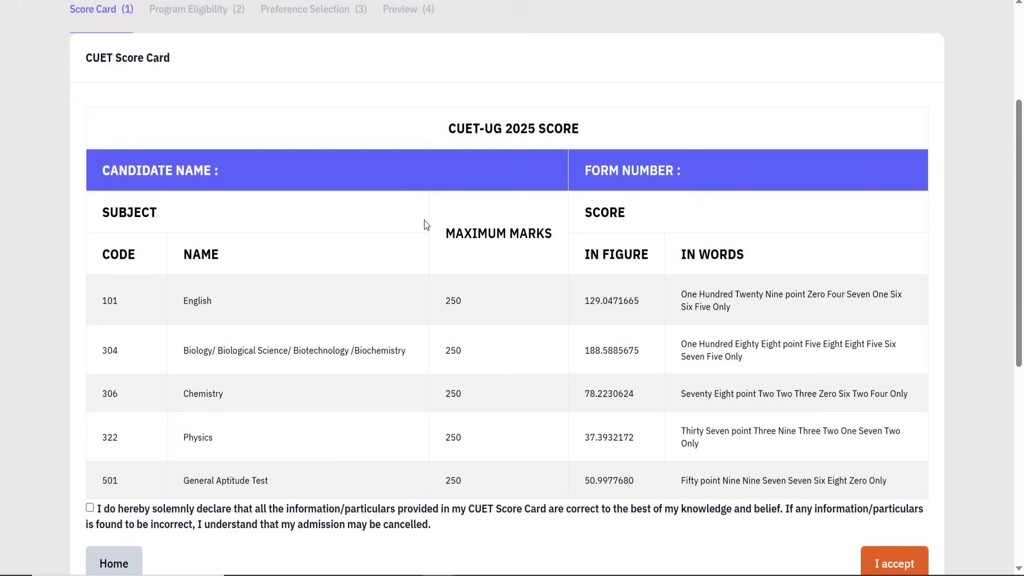
{"action": "scroll", "coordinate": [425, 223], "scroll_direction": "down", "scroll_amount": 2}
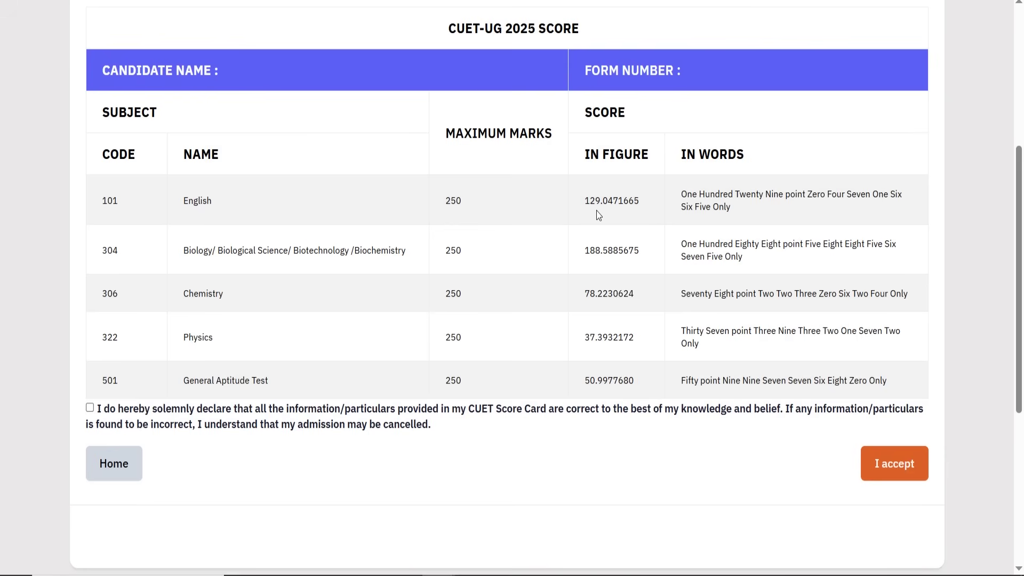
{"action": "left_click", "coordinate": [90, 408]}
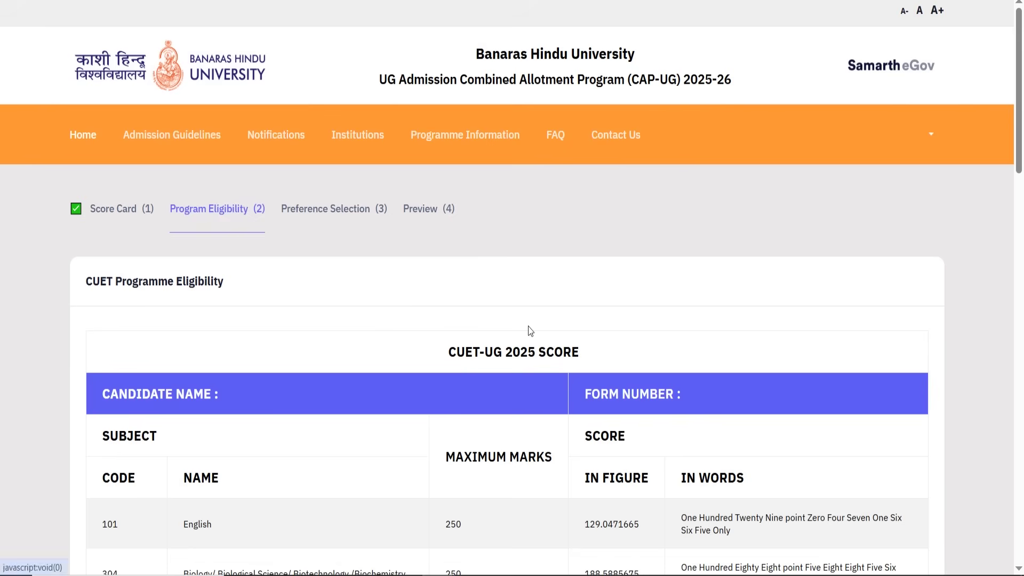
- Review the remarks and eligibility in the Program-Specific CUET Score table, and proceed to Preferences Selection
{"action": "scroll", "coordinate": [533, 331], "scroll_direction": "down", "scroll_amount": 5}
{"action": "scroll", "coordinate": [542, 331], "scroll_direction": "down", "scroll_amount": 7}
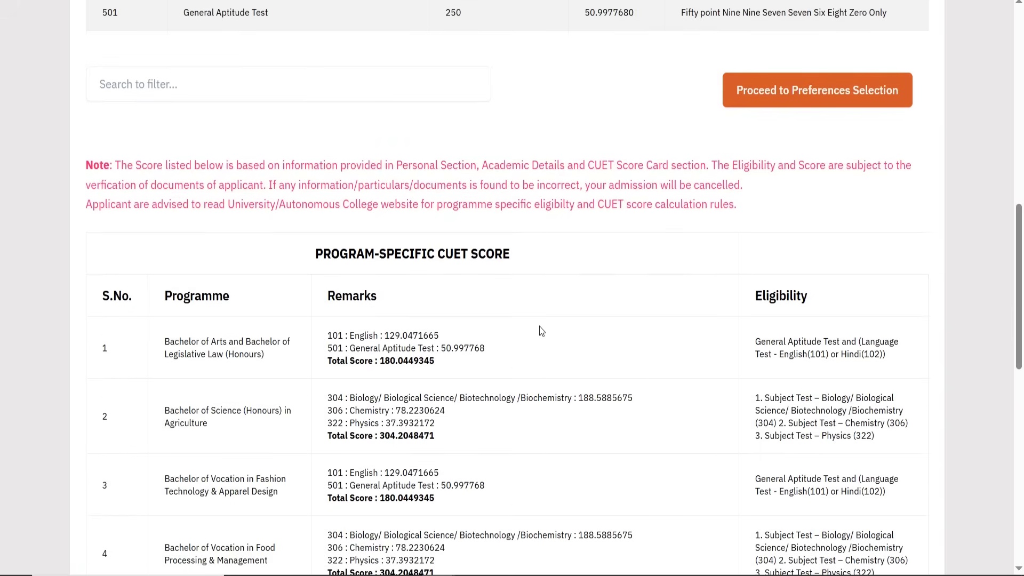
{"action": "scroll", "coordinate": [389, 344], "scroll_direction": "down", "scroll_amount": 5}
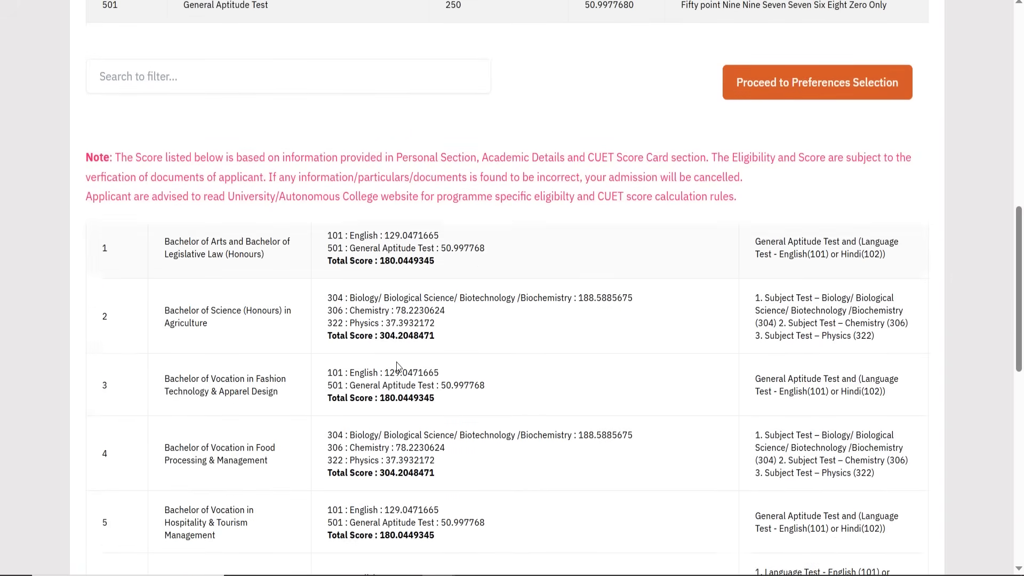
{"action": "scroll", "coordinate": [393, 335], "scroll_direction": "down", "scroll_amount": 2}
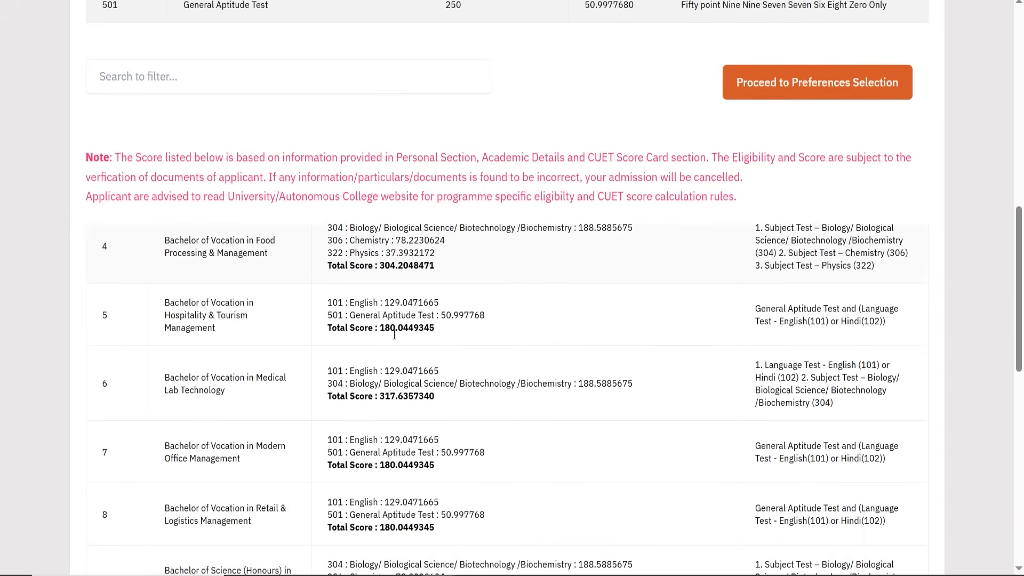
{"action": "scroll", "coordinate": [367, 321], "scroll_direction": "down", "scroll_amount": 2}
{"action": "scroll", "coordinate": [368, 322], "scroll_direction": "down", "scroll_amount": 12}
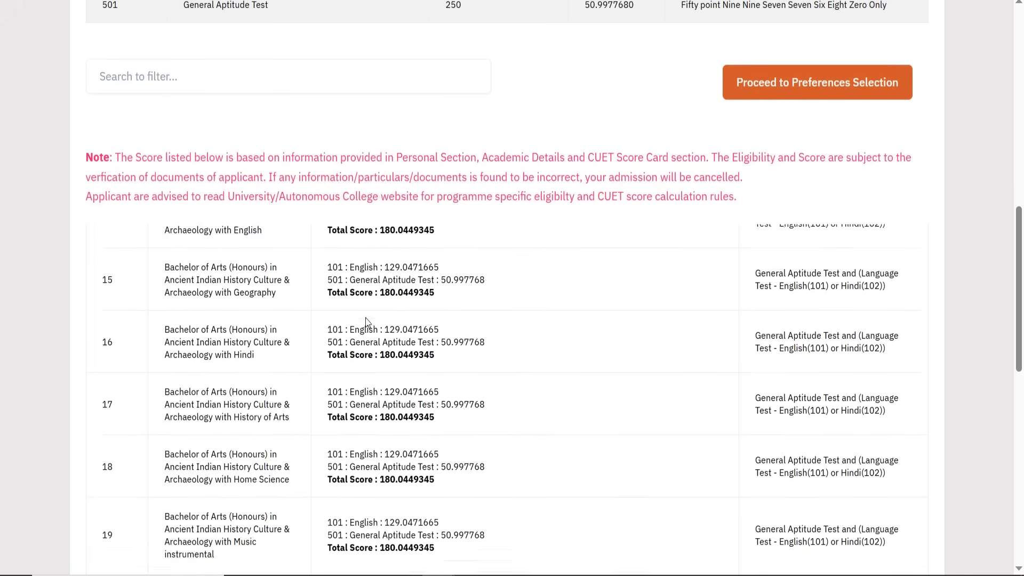
{"action": "scroll", "coordinate": [483, 161], "scroll_direction": "down", "scroll_amount": 6}
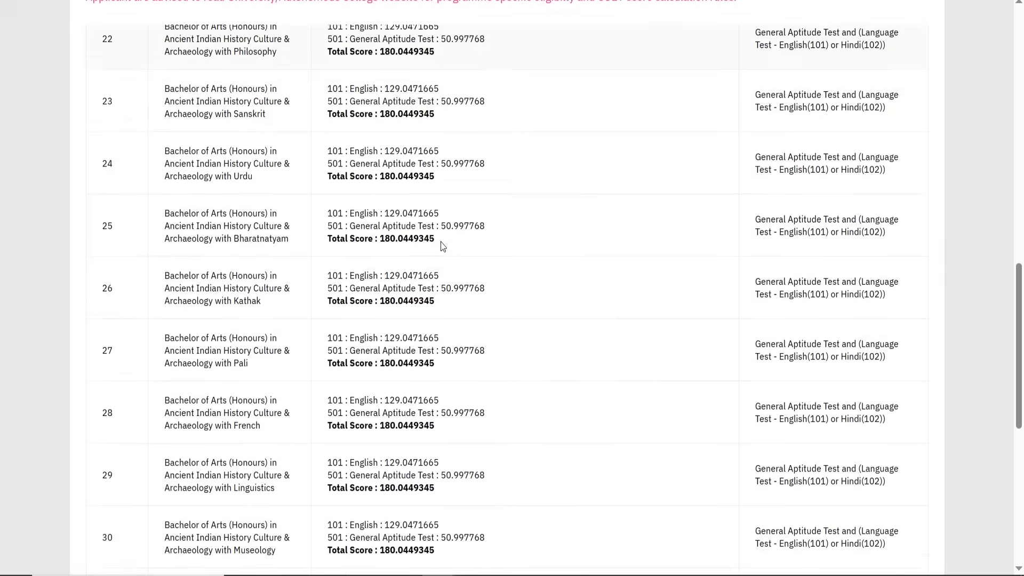
{"action": "scroll", "coordinate": [448, 235], "scroll_direction": "up", "scroll_amount": 8}
{"action": "scroll", "coordinate": [447, 235], "scroll_direction": "up", "scroll_amount": 16}
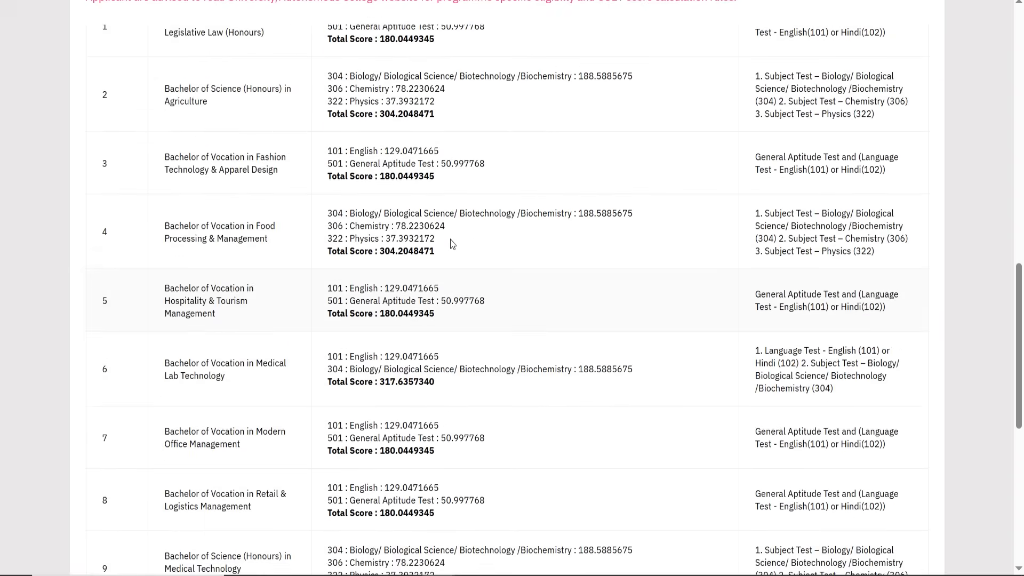
{"action": "scroll", "coordinate": [689, 260], "scroll_direction": "up", "scroll_amount": 2}
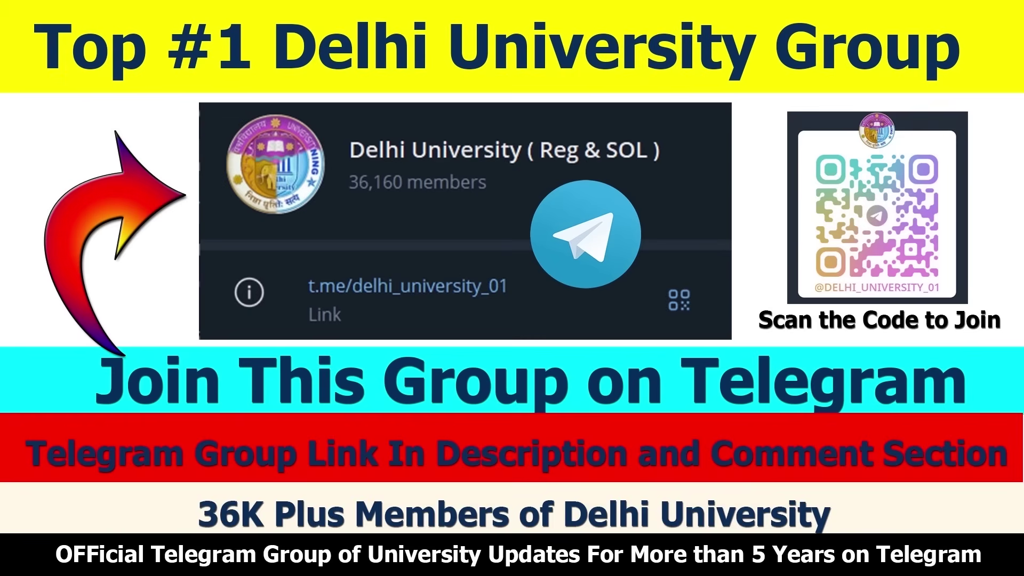
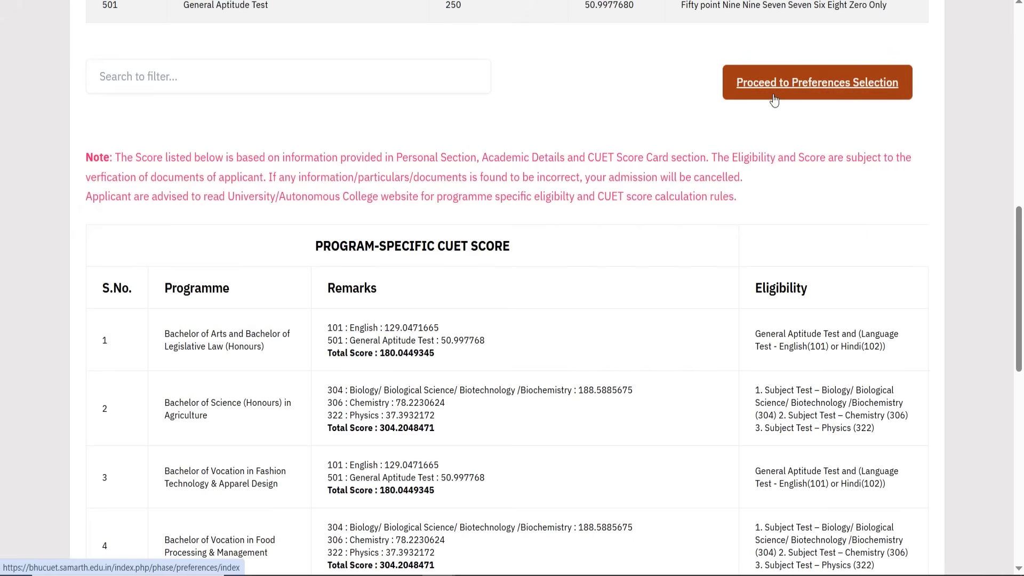
{"action": "left_click", "coordinate": [817, 94]}
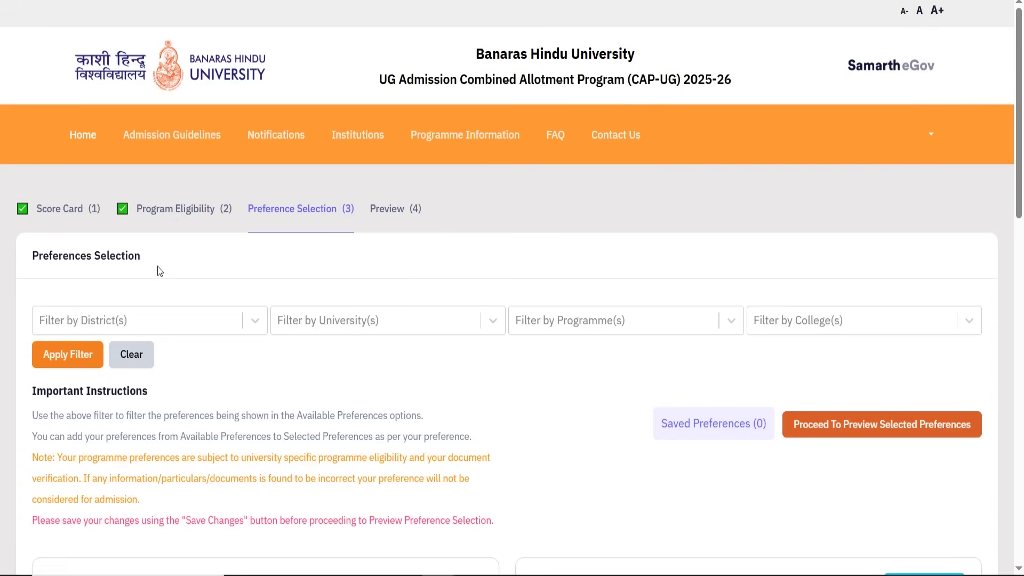
- Review the preference filters, the important instructions, and the lists of available and selected preferences
{"action": "scroll", "coordinate": [158, 266], "scroll_direction": "down", "scroll_amount": 2}
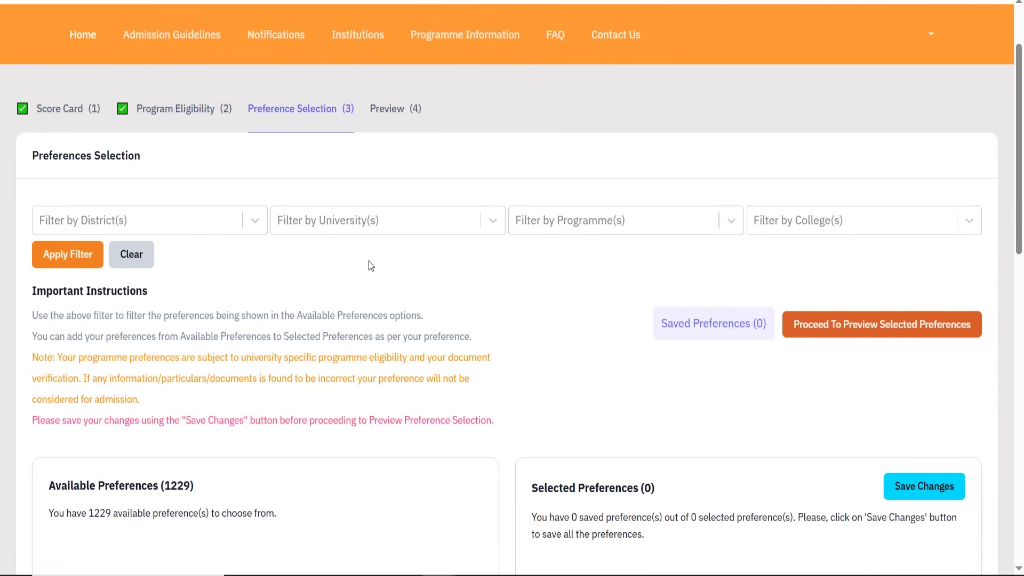
{"action": "scroll", "coordinate": [371, 266], "scroll_direction": "down", "scroll_amount": 2}
{"action": "scroll", "coordinate": [373, 260], "scroll_direction": "down", "scroll_amount": 4}
{"action": "scroll", "coordinate": [373, 260], "scroll_direction": "down", "scroll_amount": 2}
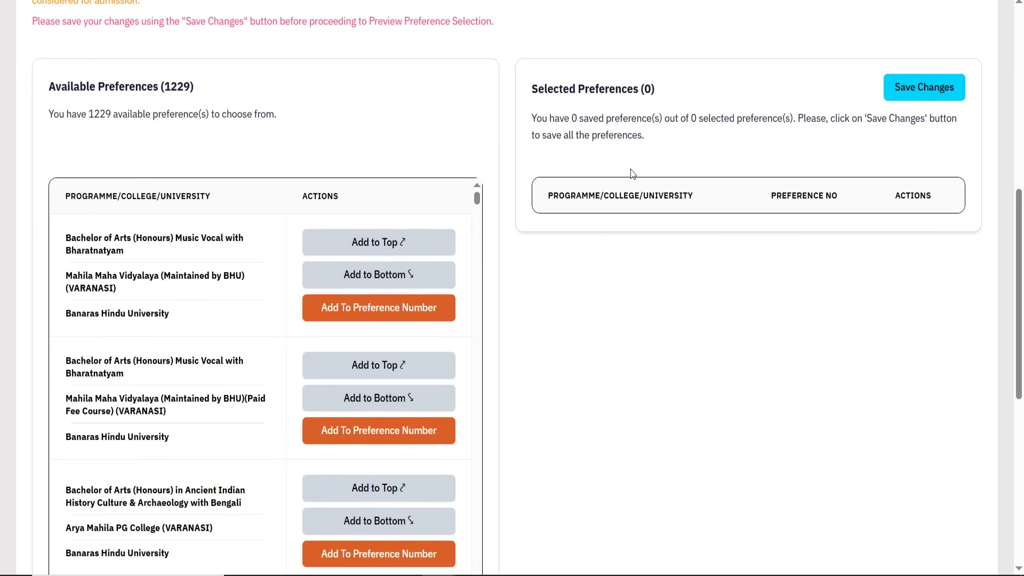
{"action": "scroll", "coordinate": [398, 164], "scroll_direction": "up", "scroll_amount": 3}
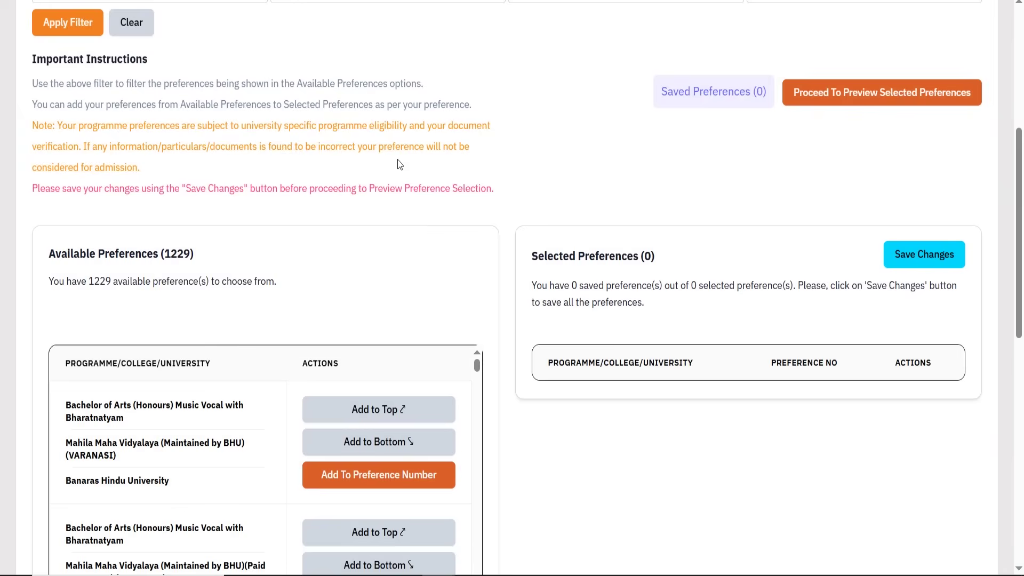
{"action": "scroll", "coordinate": [398, 164], "scroll_direction": "up", "scroll_amount": 3}
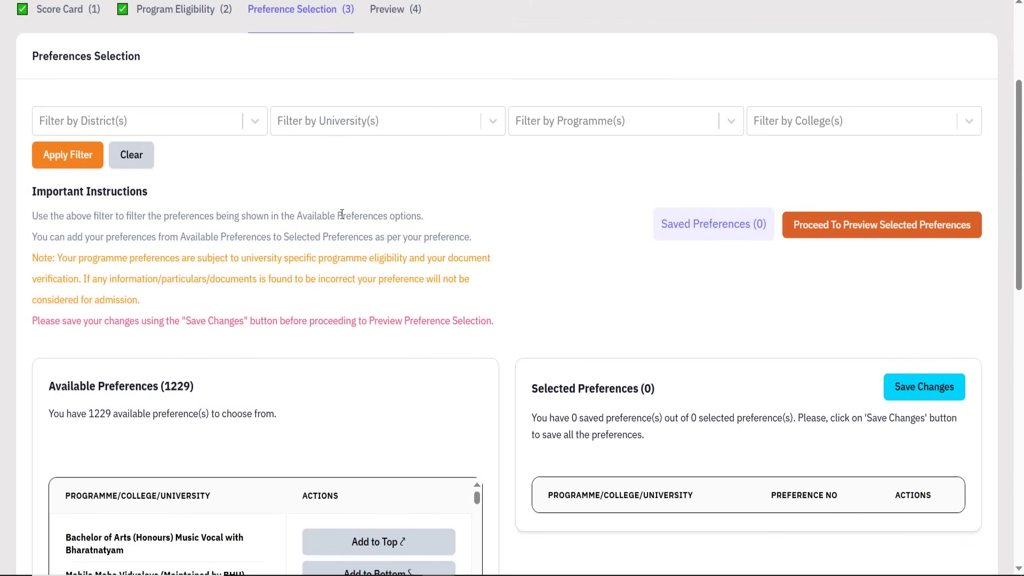
{"action": "scroll", "coordinate": [342, 214], "scroll_direction": "up", "scroll_amount": 2}
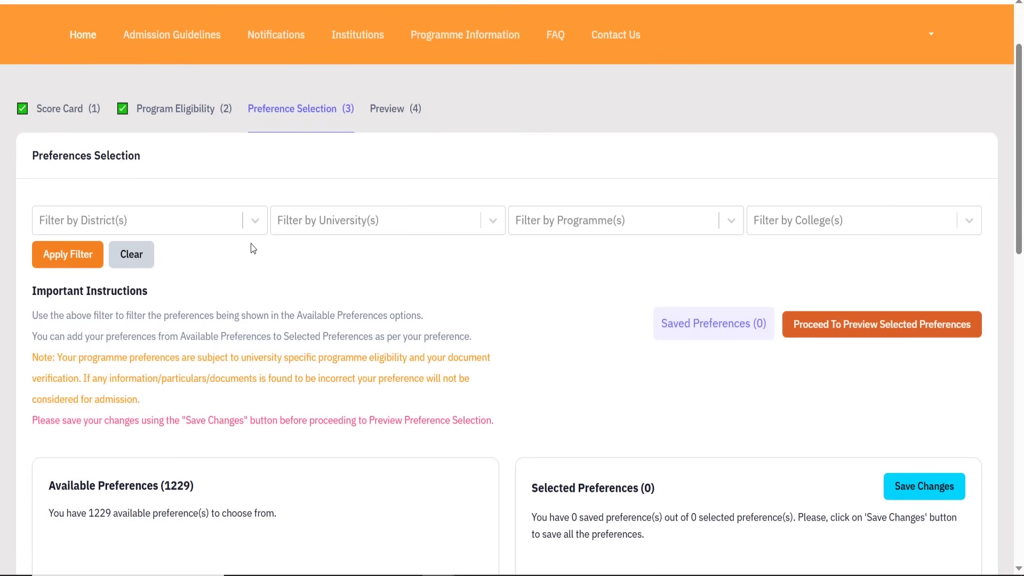
{"action": "scroll", "coordinate": [253, 249], "scroll_direction": "down", "scroll_amount": 2}
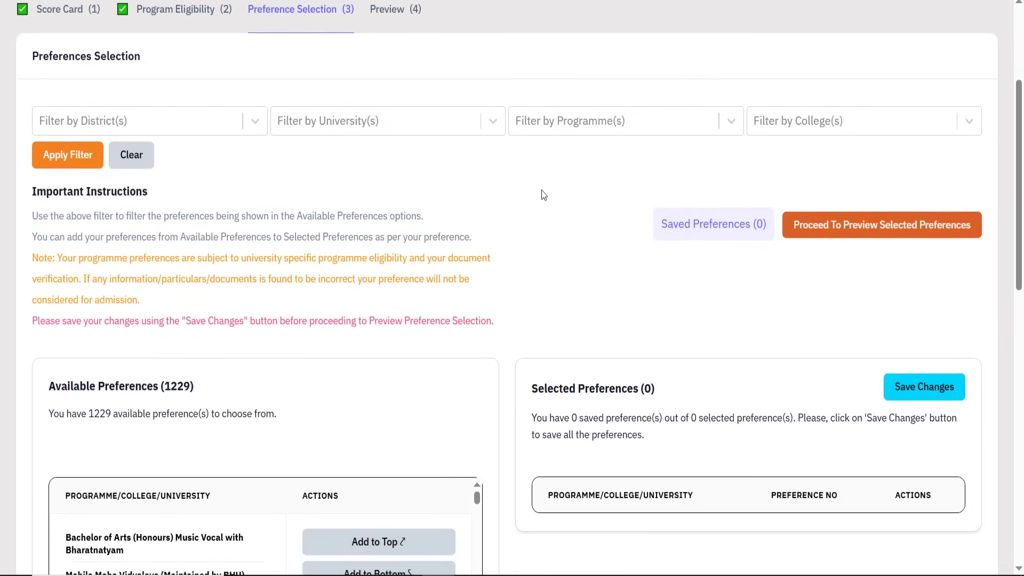
- Filter the available preferences by the programme Bachelor of Arts (Honours) in Geography with Political Science
{"action": "left_click", "coordinate": [549, 126]}
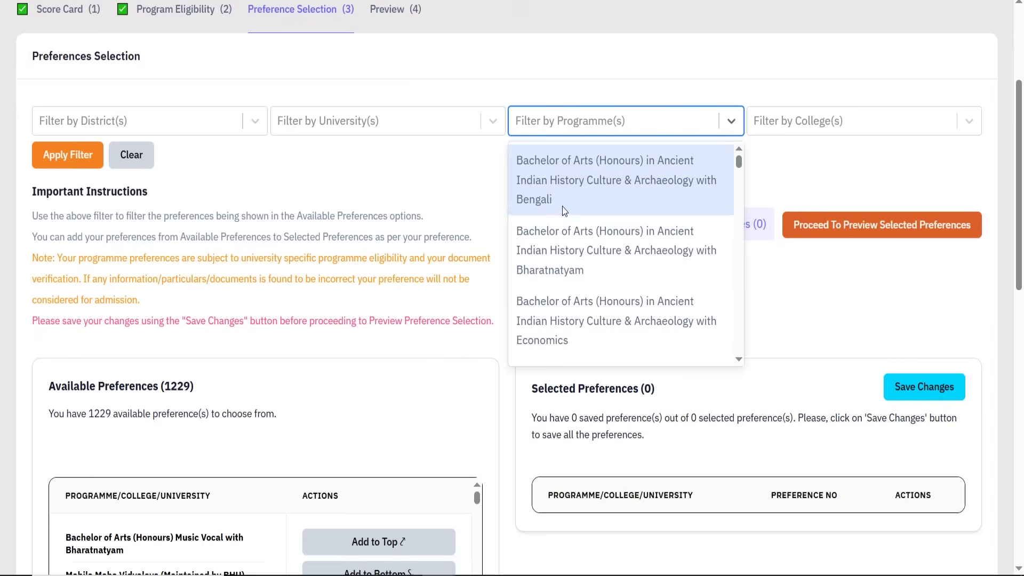
{"action": "scroll", "coordinate": [606, 224], "scroll_direction": "down", "scroll_amount": 15}
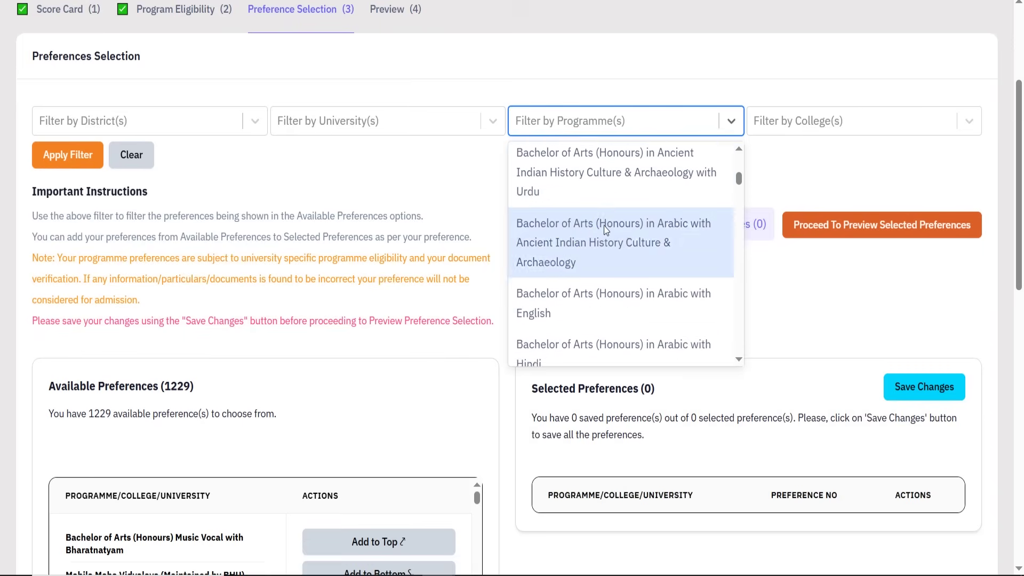
{"action": "scroll", "coordinate": [604, 229], "scroll_direction": "down", "scroll_amount": 15}
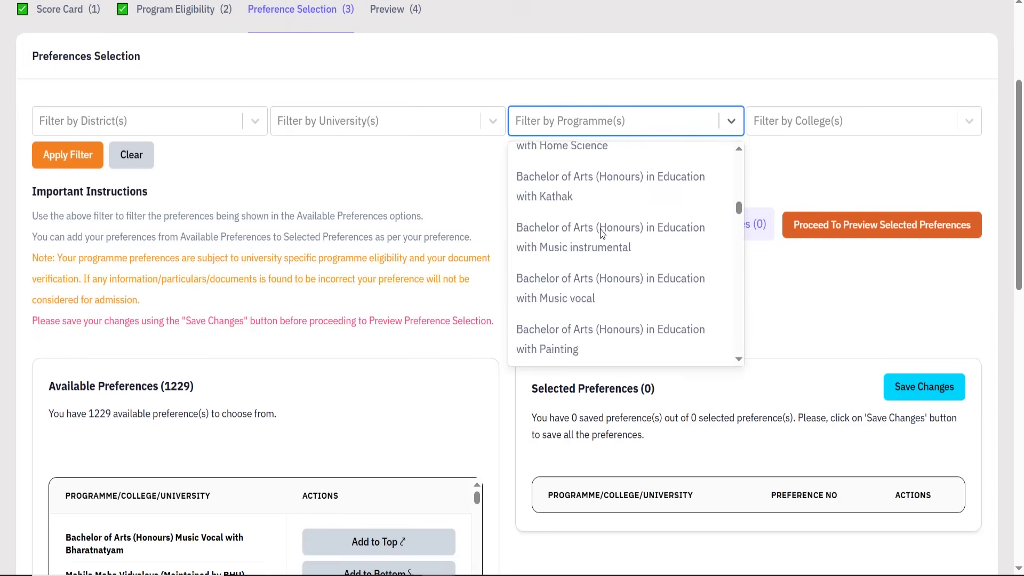
{"action": "scroll", "coordinate": [602, 233], "scroll_direction": "down", "scroll_amount": 10}
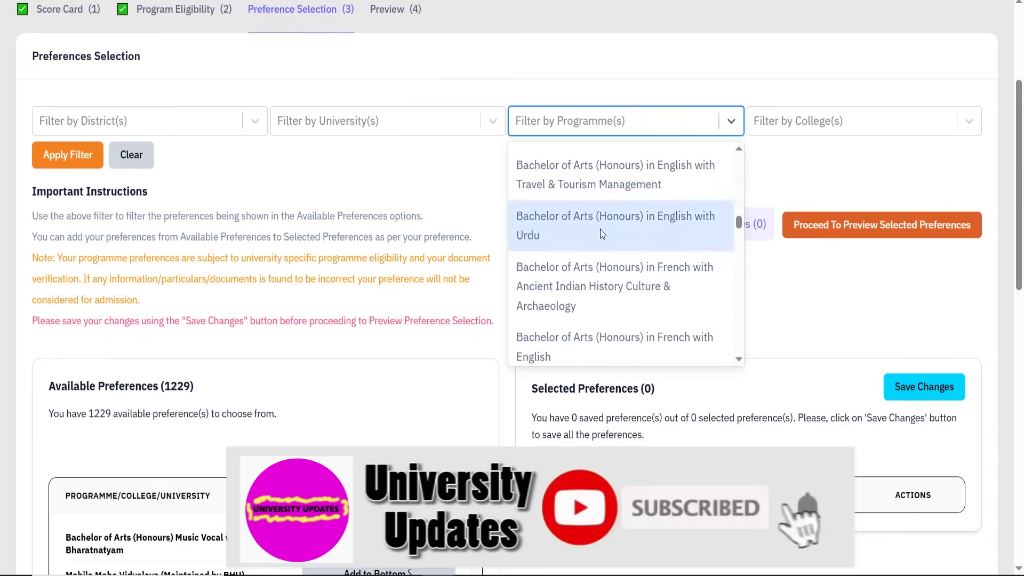
{"action": "scroll", "coordinate": [601, 234], "scroll_direction": "down", "scroll_amount": 5}
{"action": "scroll", "coordinate": [603, 214], "scroll_direction": "up", "scroll_amount": 2}
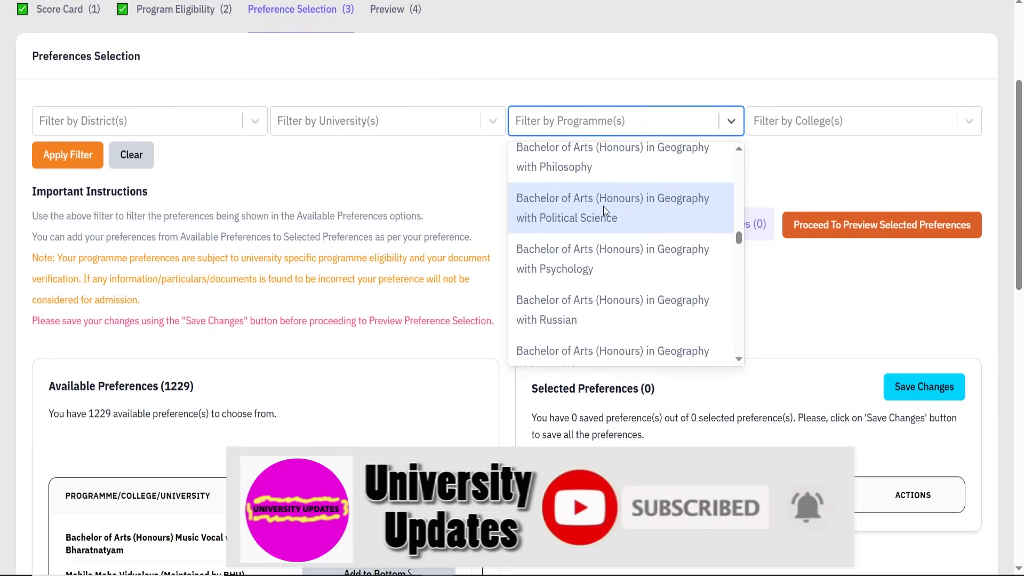
{"action": "left_click", "coordinate": [603, 206]}
{"action": "left_click", "coordinate": [366, 193]}
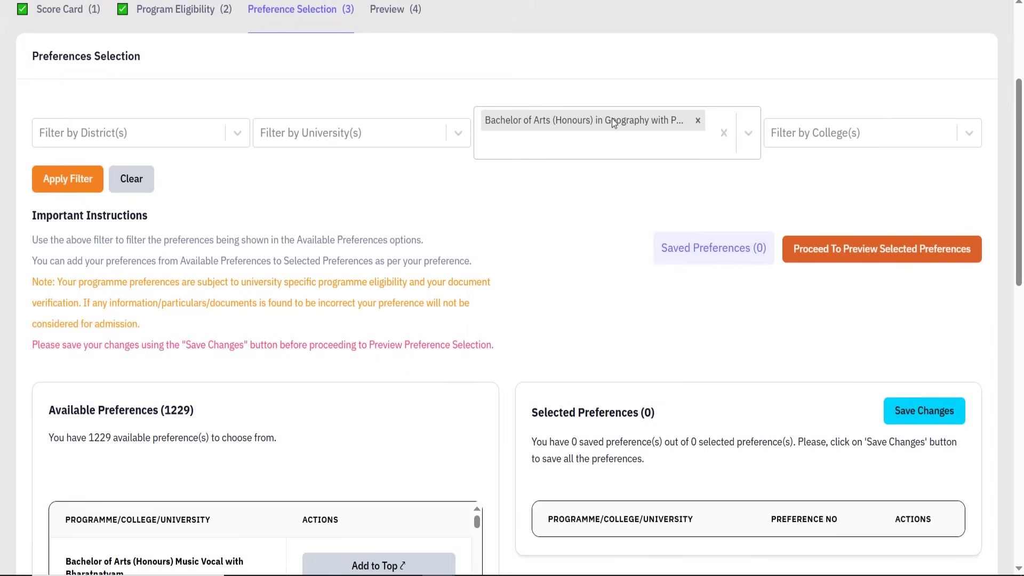
{"action": "left_click", "coordinate": [88, 179]}
- Examine which colleges offer Geography with Political Science in the filtered list of available preferences
{"action": "scroll", "coordinate": [432, 216], "scroll_direction": "down", "scroll_amount": 5}
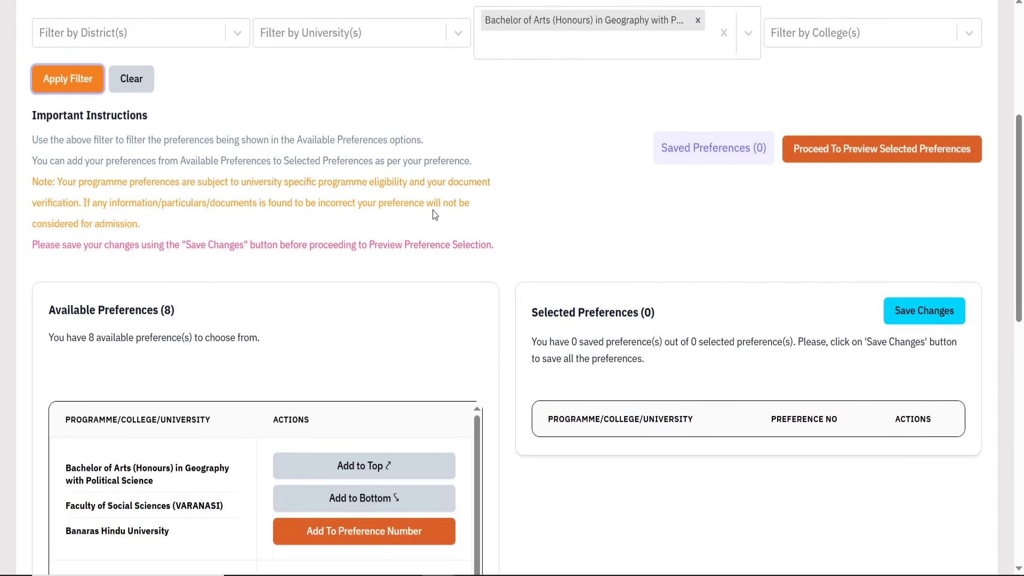
{"action": "scroll", "coordinate": [141, 226], "scroll_direction": "down", "scroll_amount": 9}
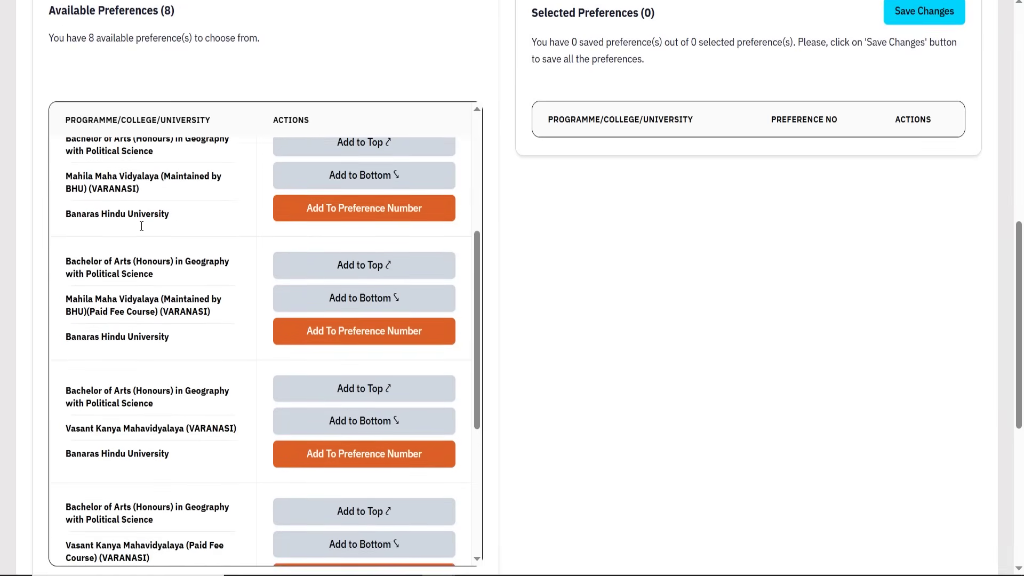
{"action": "scroll", "coordinate": [141, 224], "scroll_direction": "down", "scroll_amount": 2}
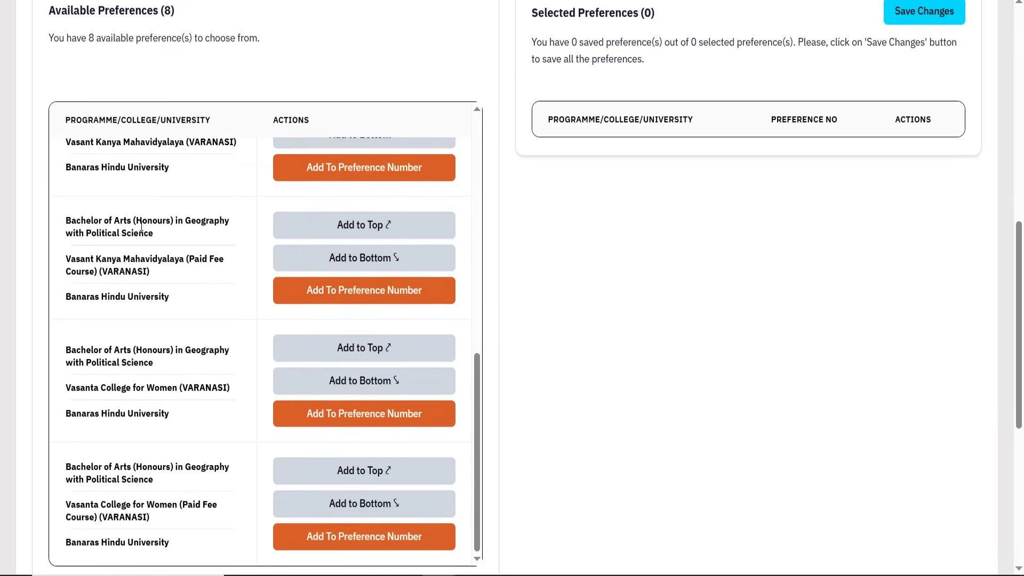
{"action": "scroll", "coordinate": [141, 227], "scroll_direction": "down", "scroll_amount": 2}
{"action": "scroll", "coordinate": [317, 190], "scroll_direction": "up", "scroll_amount": 8}
{"action": "scroll", "coordinate": [317, 190], "scroll_direction": "up", "scroll_amount": 3}
{"action": "scroll", "coordinate": [612, 160], "scroll_direction": "up", "scroll_amount": 5}
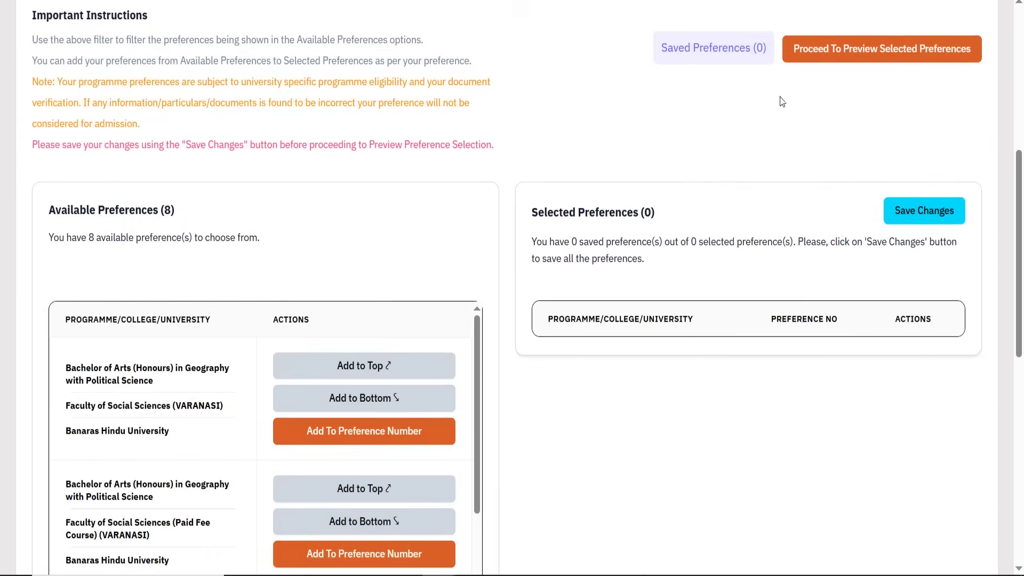
- Remove the programme filter and restore the unfiltered list of available preferences
{"action": "scroll", "coordinate": [850, 100], "scroll_direction": "up", "scroll_amount": 3}
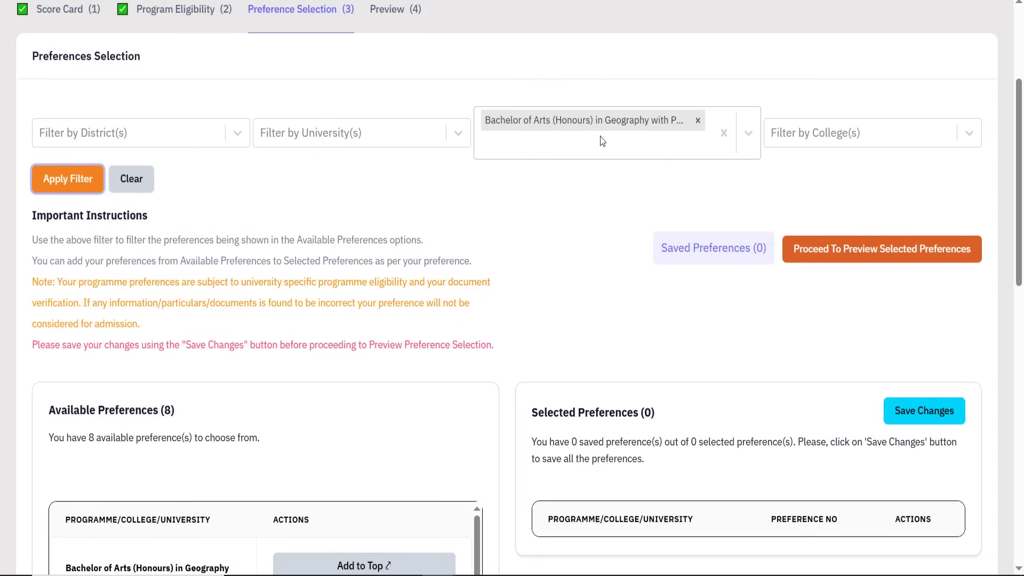
{"action": "left_click", "coordinate": [724, 133]}
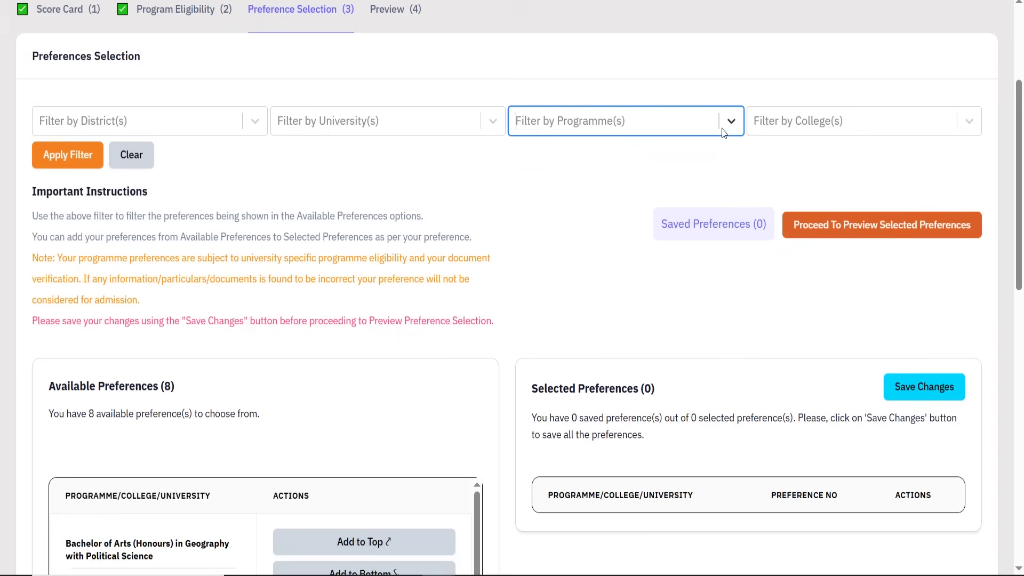
{"action": "left_click", "coordinate": [144, 162]}
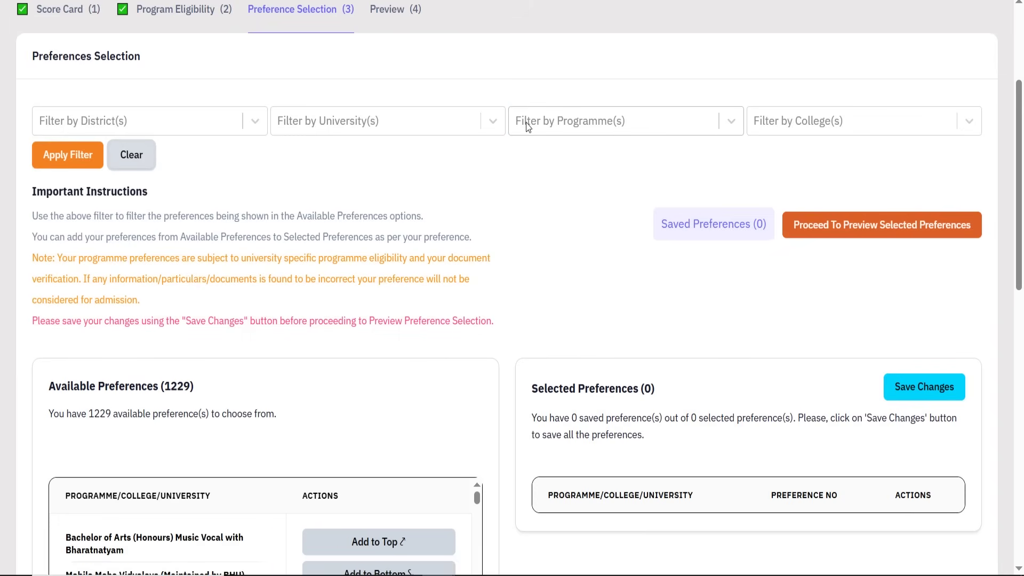
- Find Bachelor of Arts (Honours) in Geography with Political Science among the programmes and apply it as the filter
{"action": "left_click", "coordinate": [553, 130]}
{"action": "scroll", "coordinate": [623, 219], "scroll_direction": "down", "scroll_amount": 20}
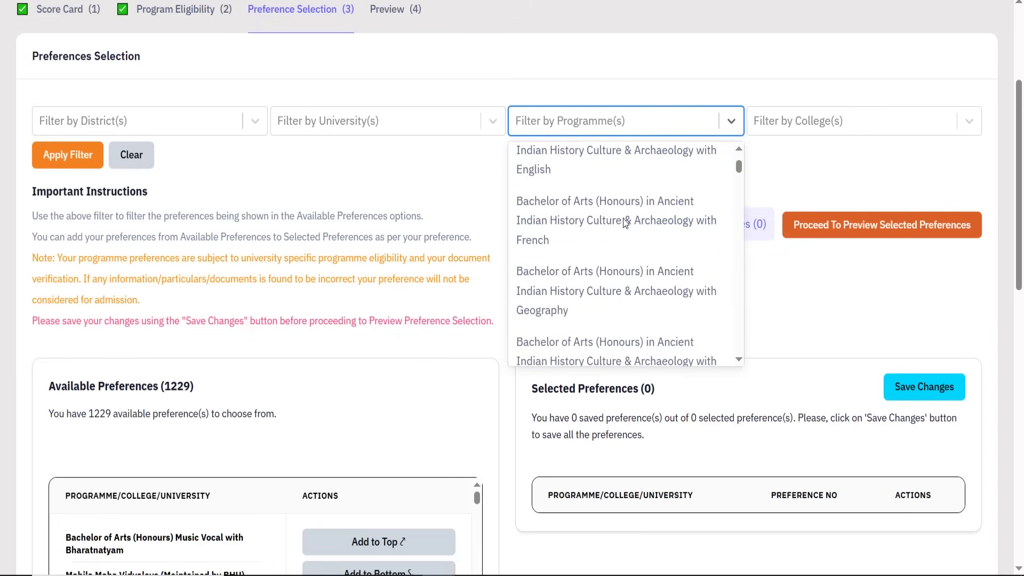
{"action": "scroll", "coordinate": [624, 217], "scroll_direction": "down", "scroll_amount": 20}
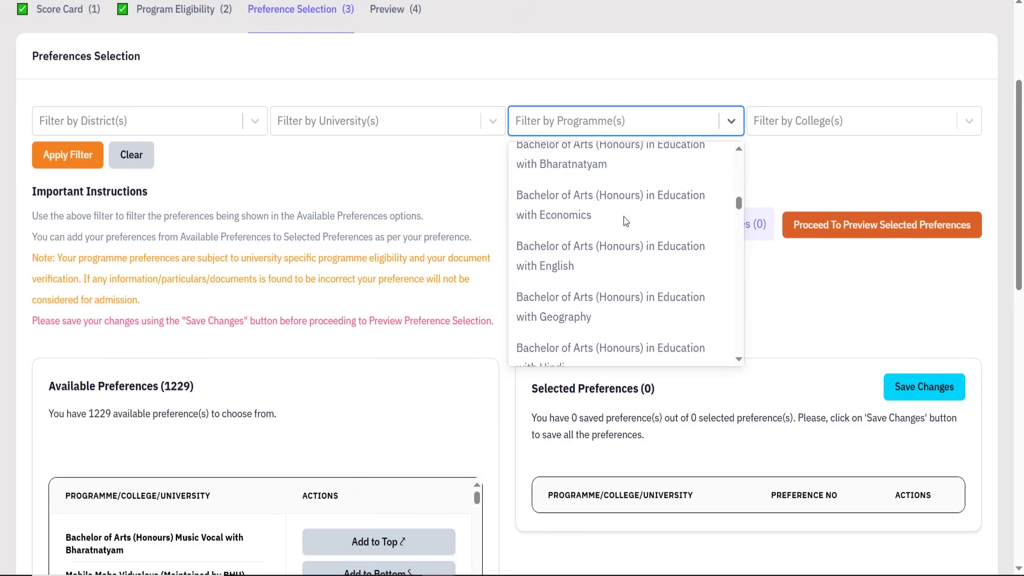
{"action": "scroll", "coordinate": [622, 216], "scroll_direction": "down", "scroll_amount": 5}
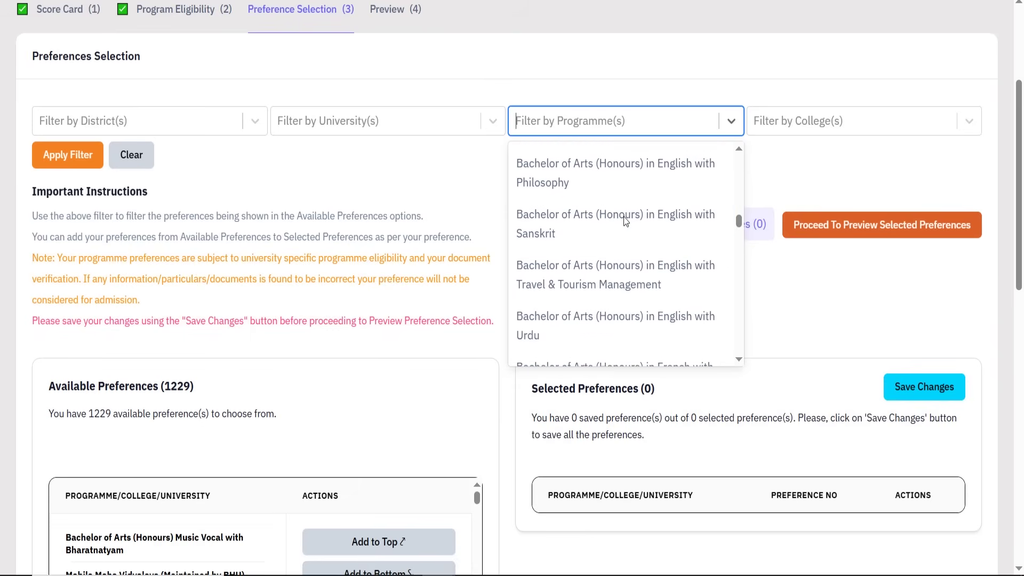
{"action": "scroll", "coordinate": [622, 217], "scroll_direction": "up", "scroll_amount": 5}
{"action": "scroll", "coordinate": [598, 277], "scroll_direction": "down", "scroll_amount": 1}
{"action": "scroll", "coordinate": [598, 277], "scroll_direction": "down", "scroll_amount": 15}
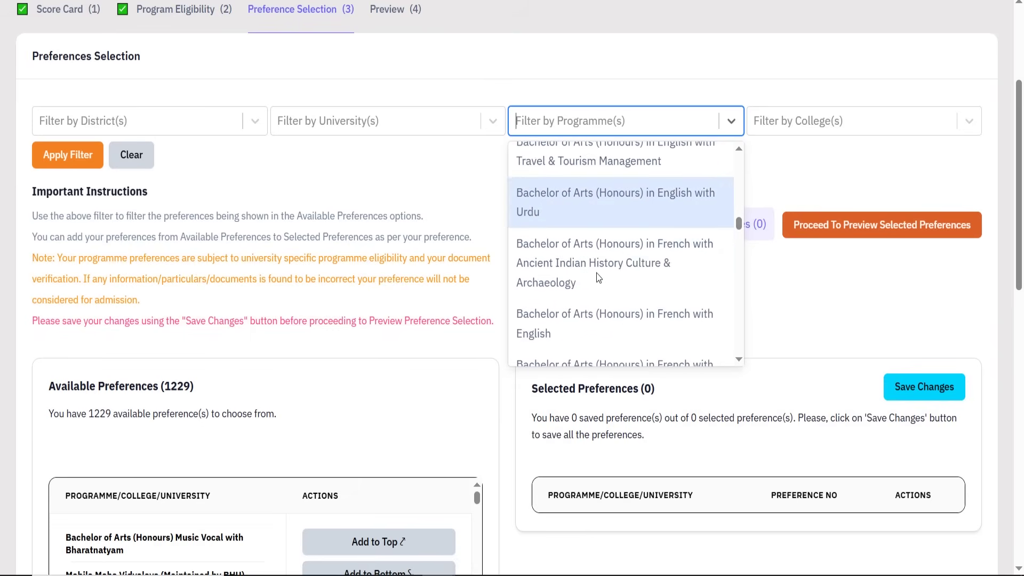
{"action": "scroll", "coordinate": [603, 208], "scroll_direction": "up", "scroll_amount": 2}
{"action": "scroll", "coordinate": [600, 207], "scroll_direction": "up", "scroll_amount": 3}
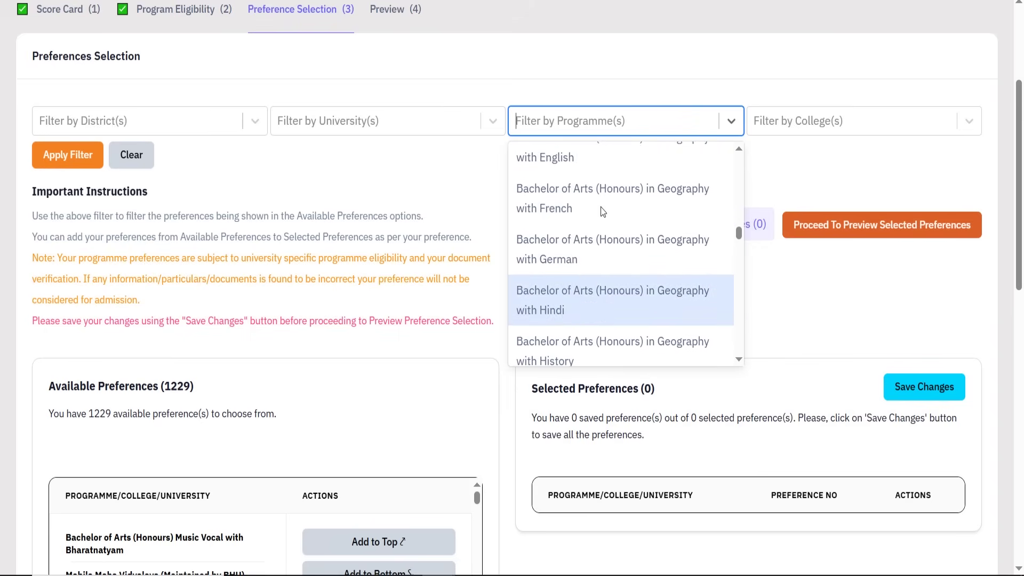
{"action": "scroll", "coordinate": [601, 206], "scroll_direction": "down", "scroll_amount": 5}
{"action": "scroll", "coordinate": [602, 210], "scroll_direction": "down", "scroll_amount": 5}
{"action": "scroll", "coordinate": [601, 210], "scroll_direction": "up", "scroll_amount": 5}
{"action": "scroll", "coordinate": [601, 210], "scroll_direction": "down", "scroll_amount": 1}
{"action": "scroll", "coordinate": [603, 211], "scroll_direction": "down", "scroll_amount": 1}
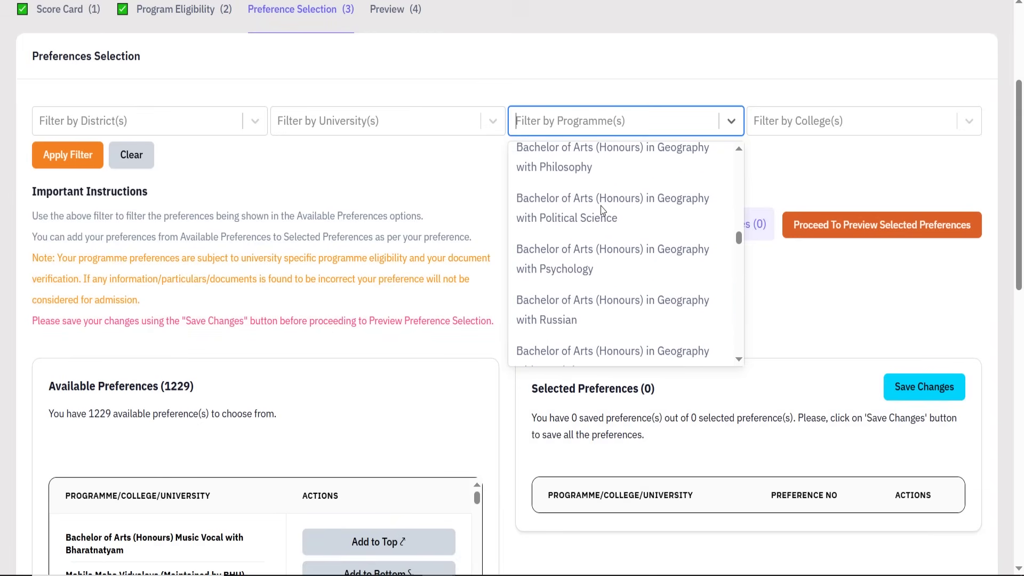
{"action": "left_click", "coordinate": [600, 208]}
{"action": "left_click", "coordinate": [328, 205]}
{"action": "left_click", "coordinate": [64, 179]}
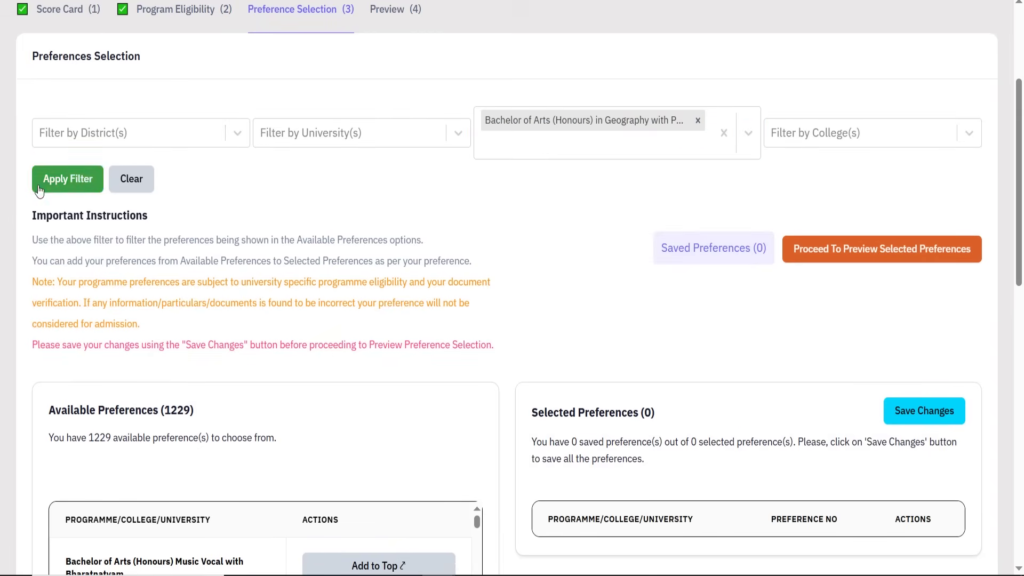
- Add Geography with Political Science at the Faculty of Social Sciences (VARANASI), non-paid-fee option, to the bottom of the selected preferences
{"action": "scroll", "coordinate": [551, 265], "scroll_direction": "down", "scroll_amount": 3}
{"action": "scroll", "coordinate": [414, 270], "scroll_direction": "down", "scroll_amount": 2}
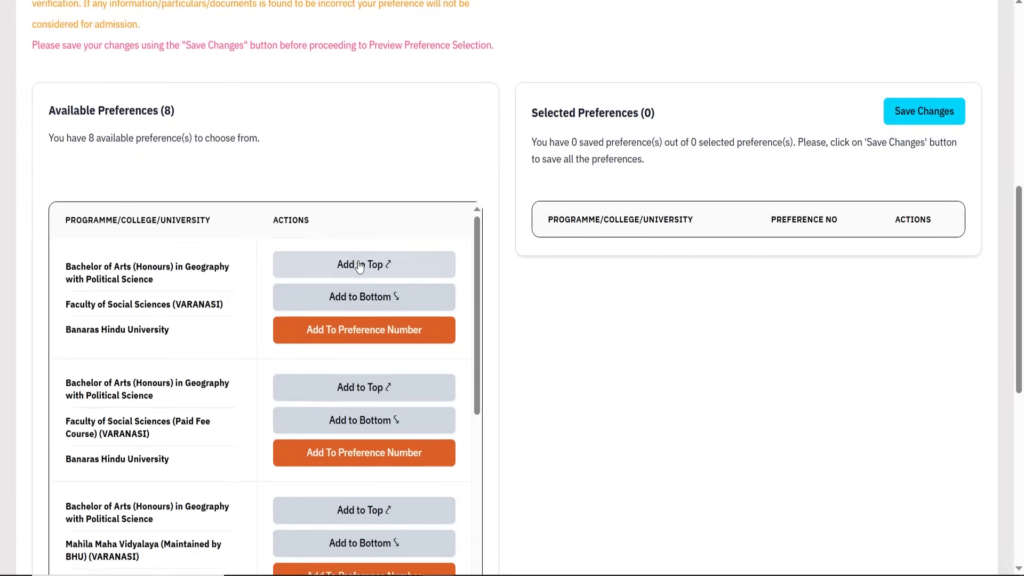
{"action": "scroll", "coordinate": [266, 261], "scroll_direction": "down", "scroll_amount": 2}
{"action": "scroll", "coordinate": [252, 160], "scroll_direction": "down", "scroll_amount": 3}
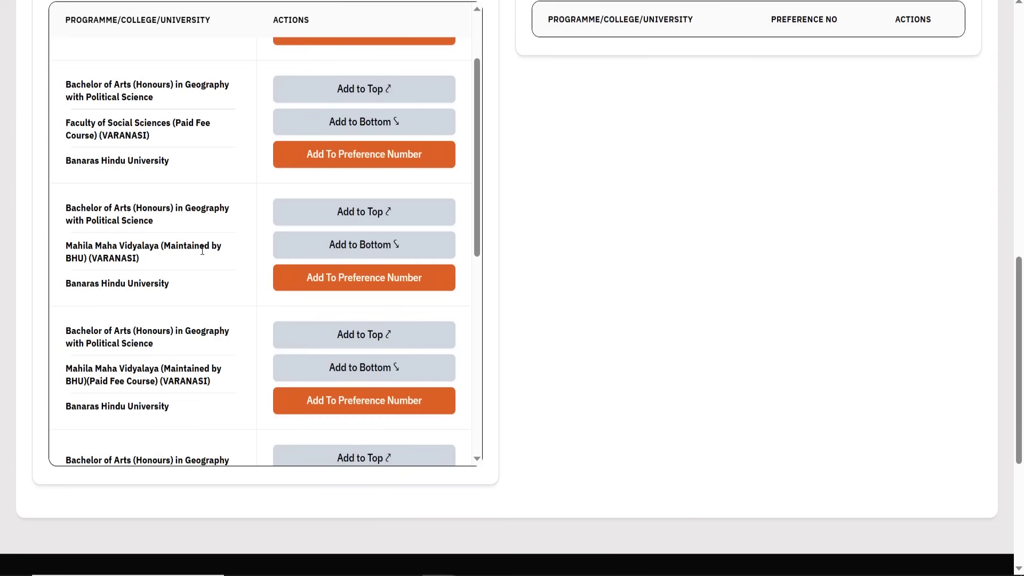
{"action": "scroll", "coordinate": [202, 250], "scroll_direction": "up", "scroll_amount": 2}
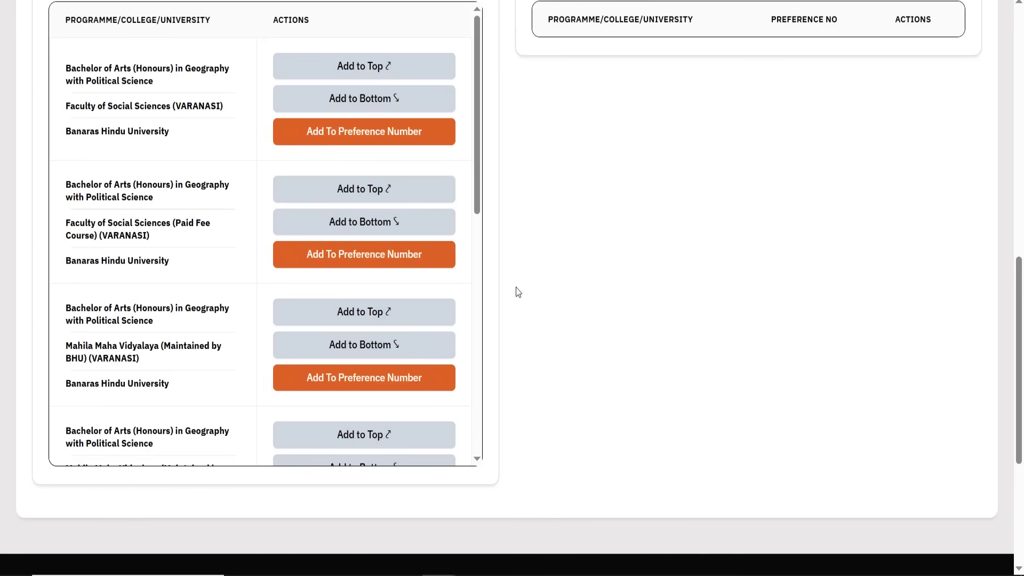
{"action": "scroll", "coordinate": [516, 288], "scroll_direction": "up", "scroll_amount": 2}
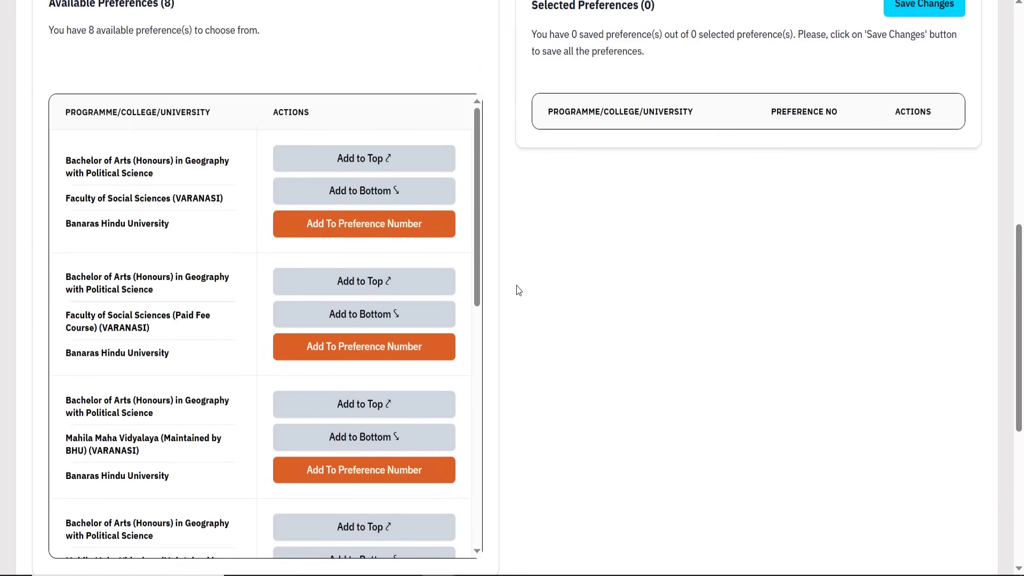
{"action": "scroll", "coordinate": [516, 286], "scroll_direction": "up", "scroll_amount": 1}
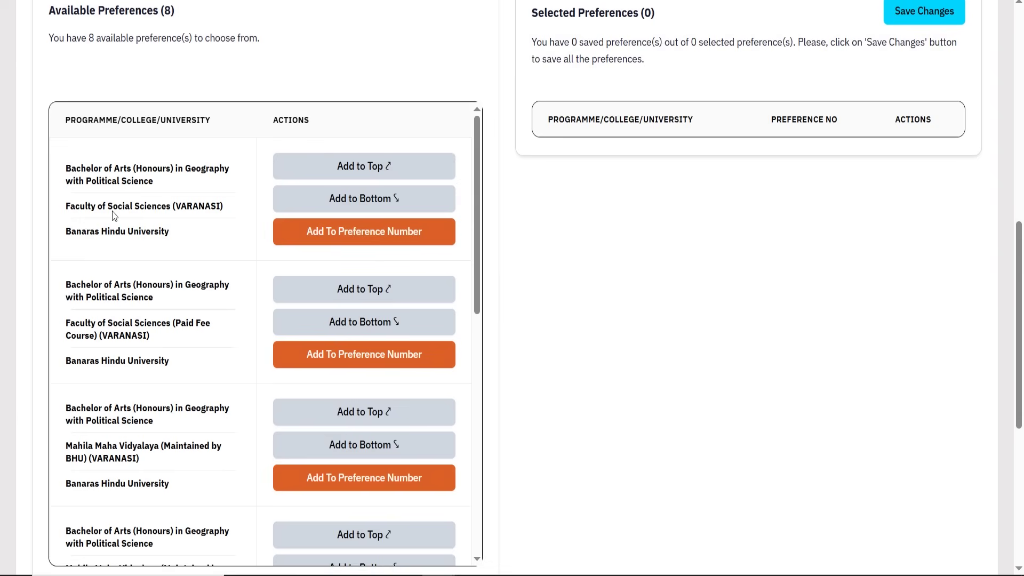
{"action": "left_click", "coordinate": [364, 207]}
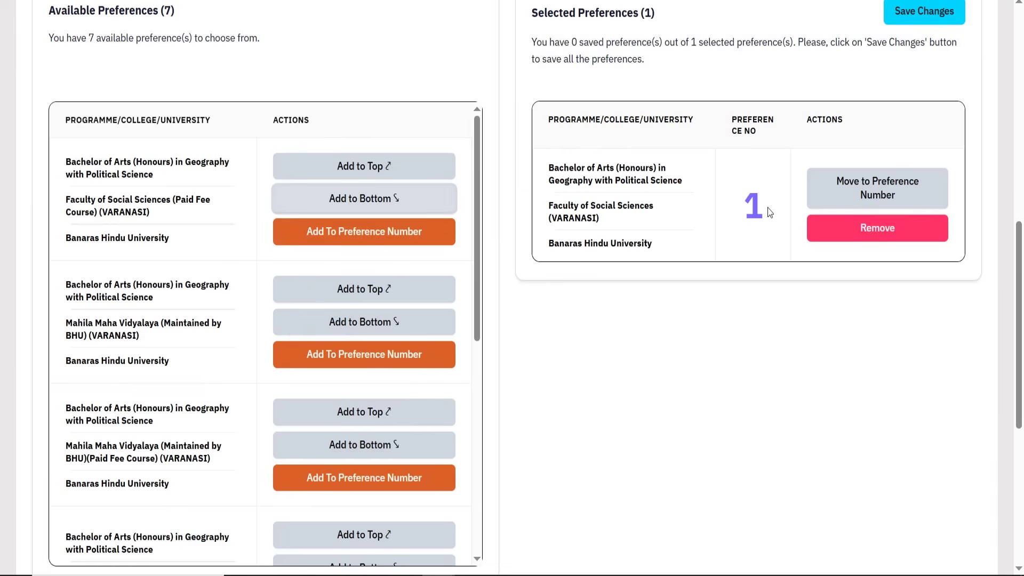
- Examine the first selected preference and the remaining colleges offering Geography with Political Science, including their paid-fee options
{"action": "left_click_drag", "start_coordinate": [721, 220], "coordinate": [792, 207]}
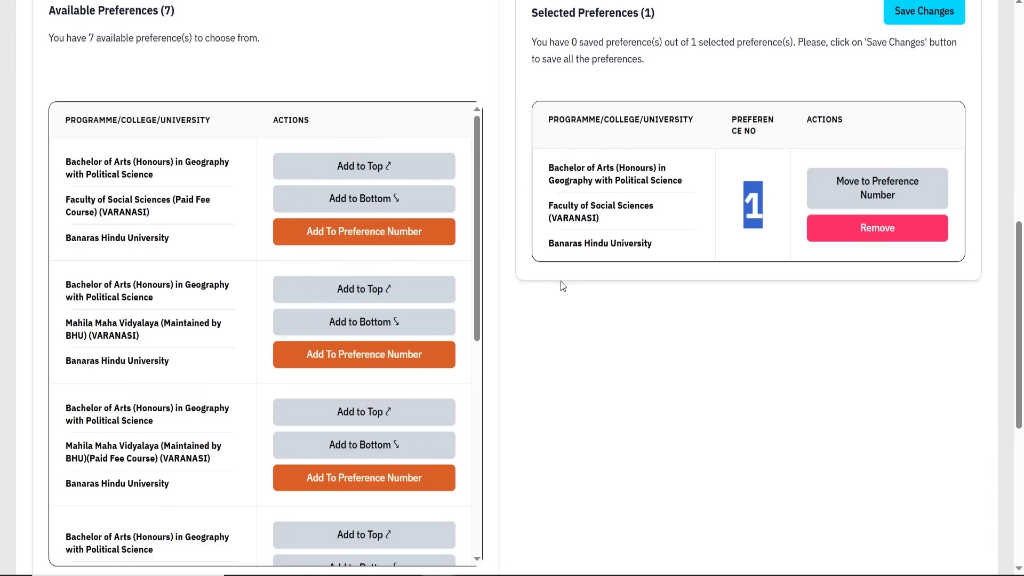
{"action": "scroll", "coordinate": [119, 275], "scroll_direction": "up", "scroll_amount": 2}
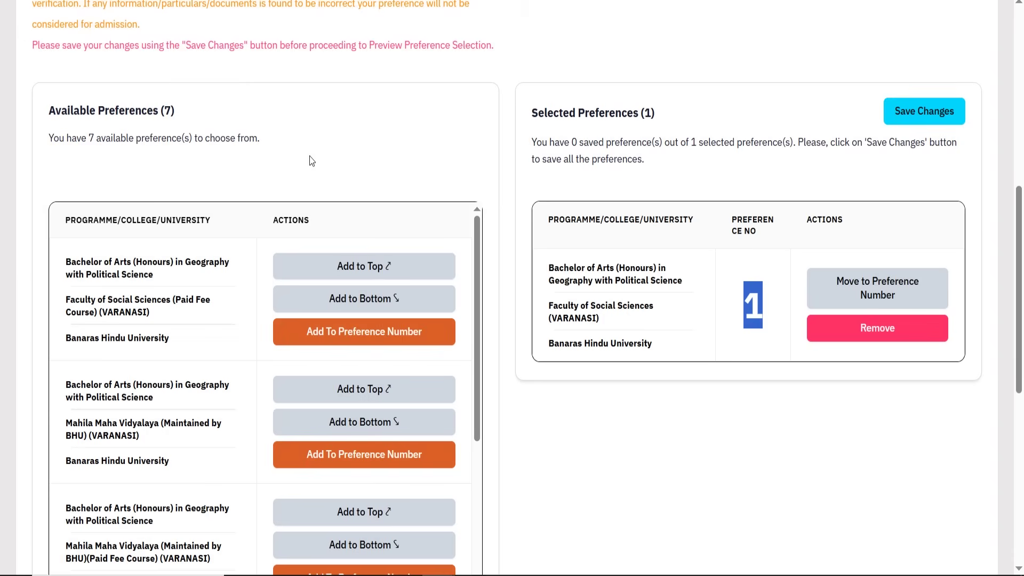
{"action": "scroll", "coordinate": [254, 174], "scroll_direction": "down", "scroll_amount": 4}
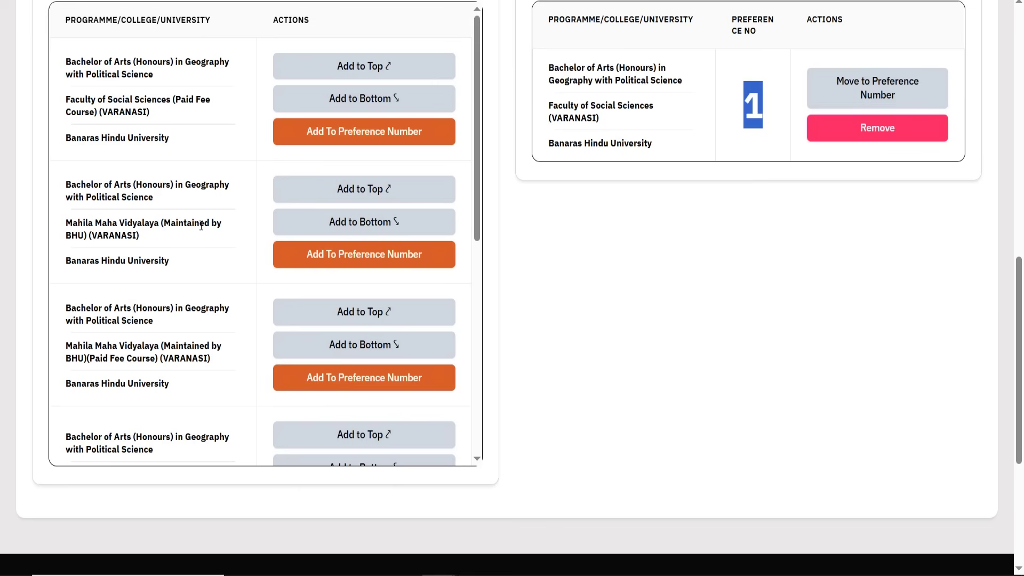
{"action": "scroll", "coordinate": [201, 226], "scroll_direction": "down", "scroll_amount": 5}
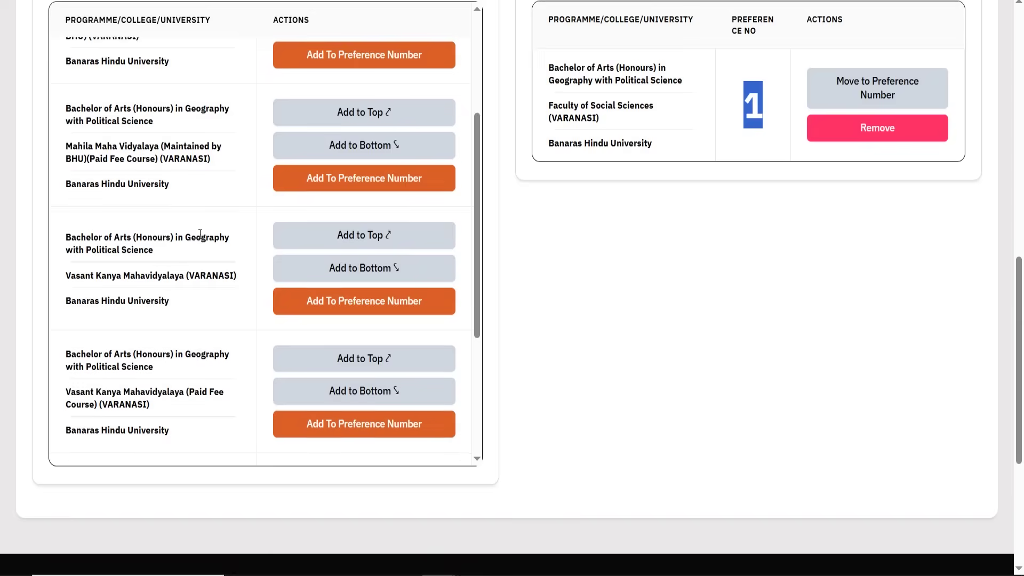
{"action": "scroll", "coordinate": [198, 235], "scroll_direction": "down", "scroll_amount": 3}
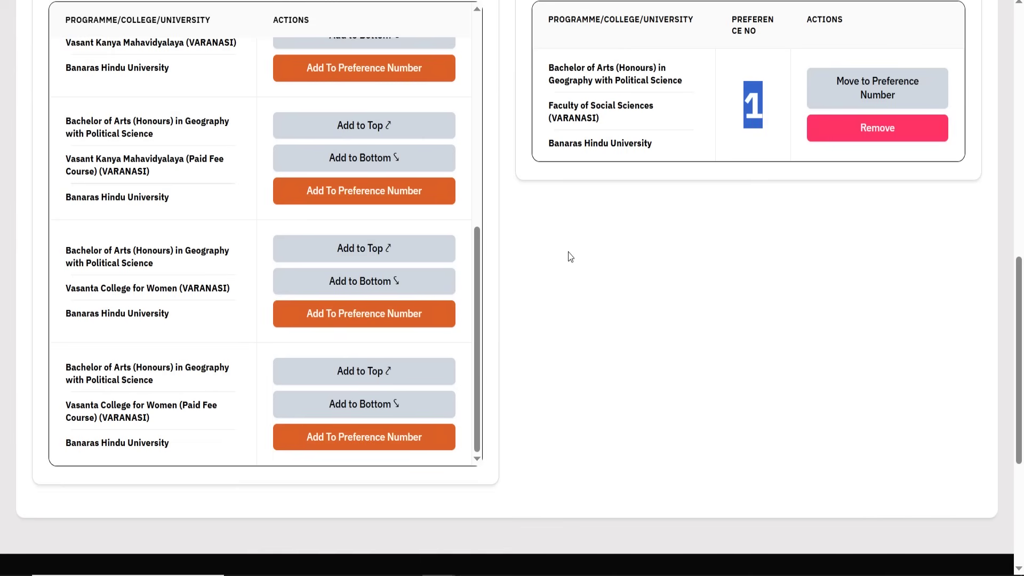
{"action": "scroll", "coordinate": [126, 241], "scroll_direction": "up", "scroll_amount": 6}
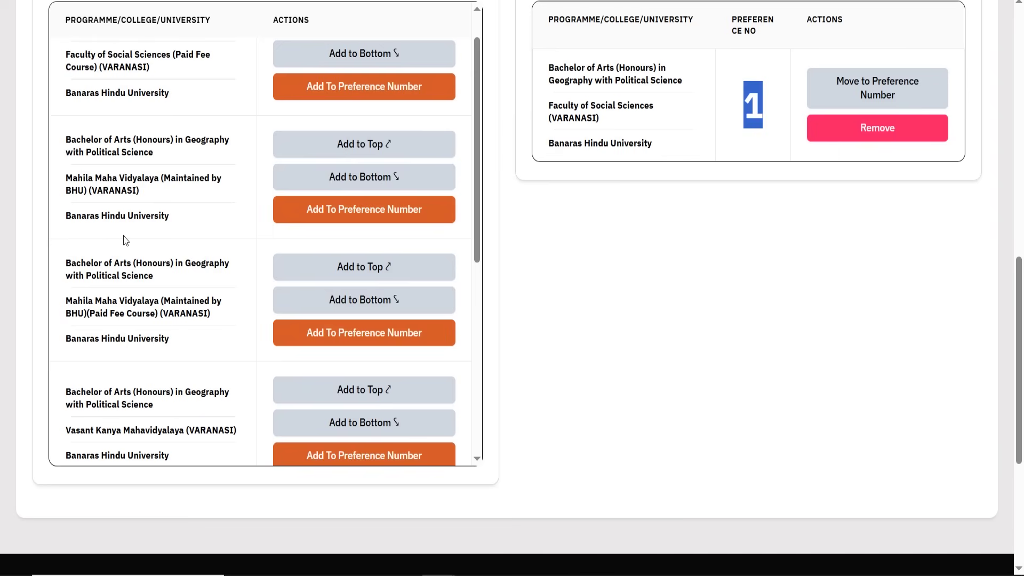
{"action": "scroll", "coordinate": [125, 241], "scroll_direction": "up", "scroll_amount": 1}
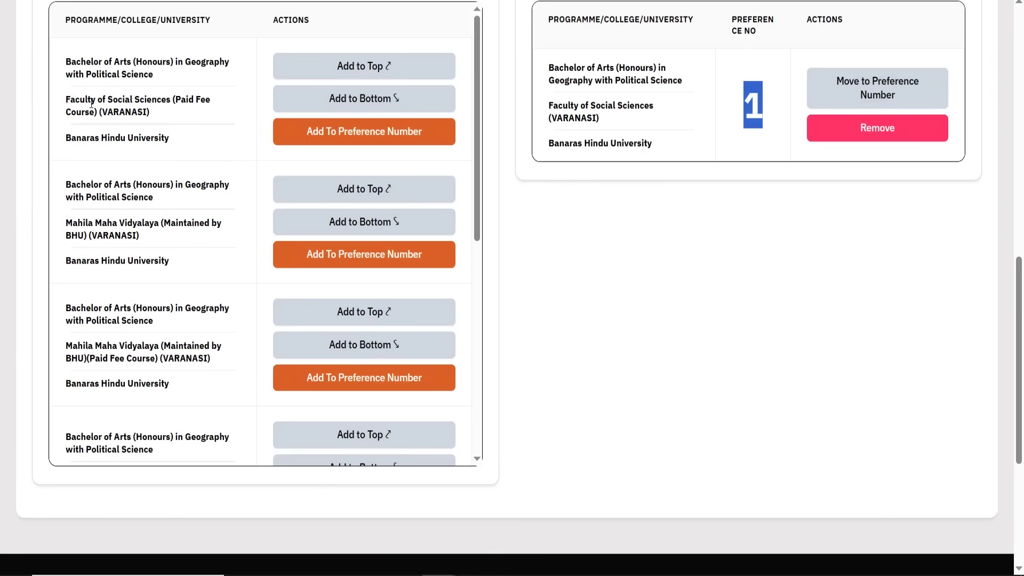
- Add the non-paid-fee options at Mahila Maha Vidyalaya, Vasant Kanya Mahavidyalaya and Vasanta College for Women, in that order, to the bottom of the selected preferences
{"action": "left_click", "coordinate": [774, 113]}
{"action": "left_click", "coordinate": [325, 221]}
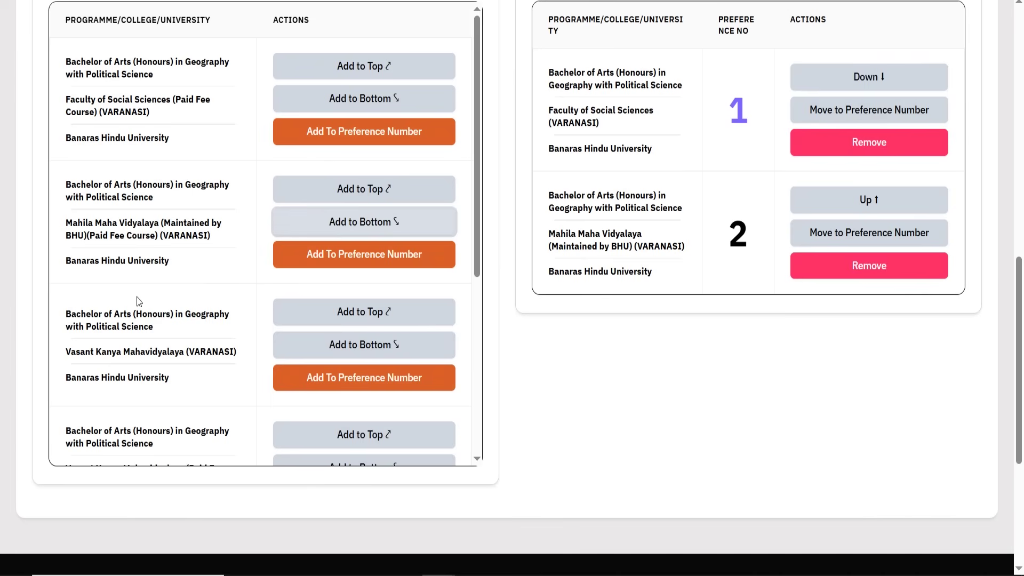
{"action": "scroll", "coordinate": [137, 302], "scroll_direction": "down", "scroll_amount": 2}
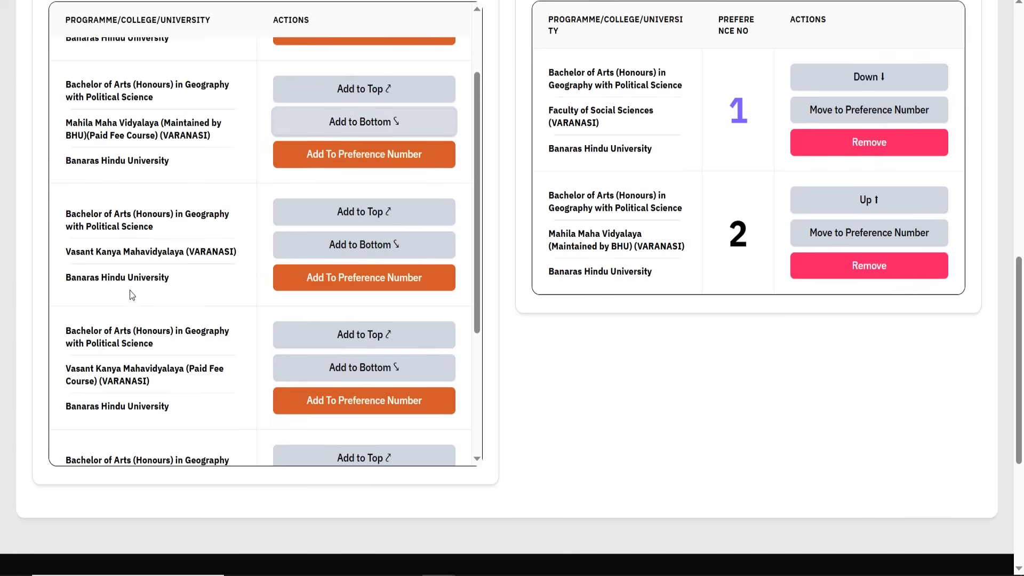
{"action": "left_click", "coordinate": [309, 249]}
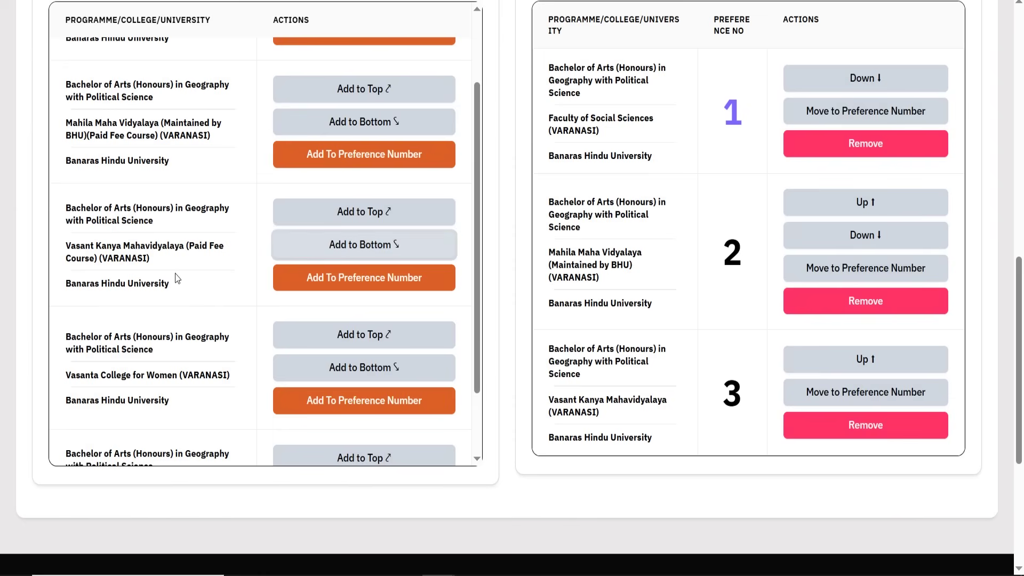
{"action": "scroll", "coordinate": [171, 280], "scroll_direction": "down", "scroll_amount": 2}
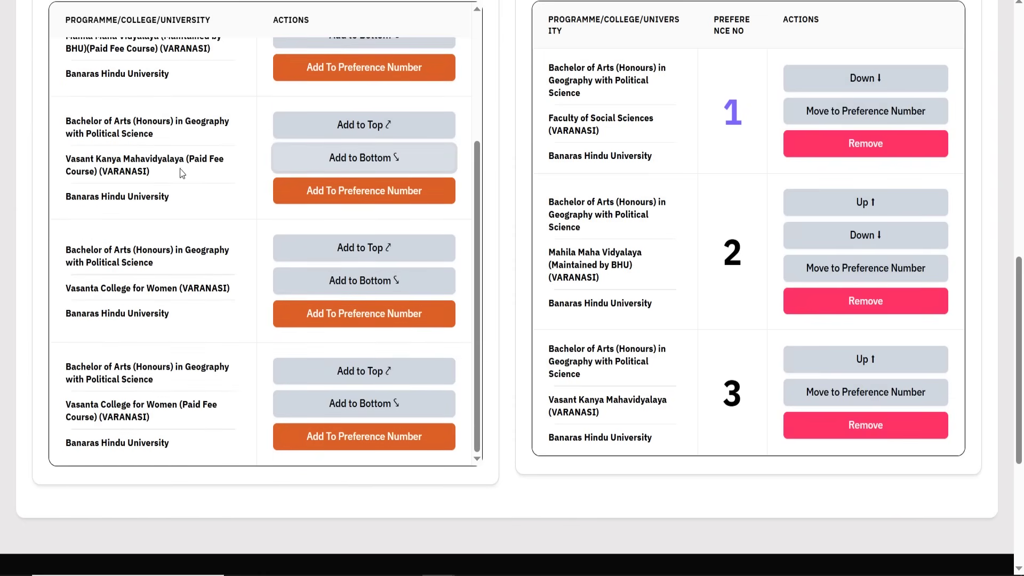
{"action": "left_click", "coordinate": [303, 286]}
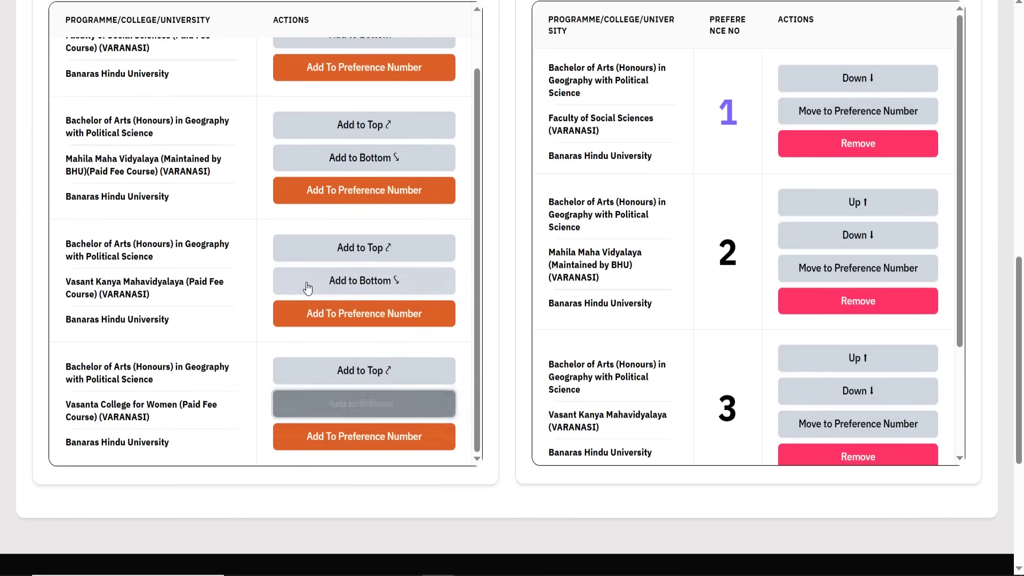
- Review the remaining paid-fee options and the order of the selected preferences
{"action": "scroll", "coordinate": [208, 276], "scroll_direction": "down", "scroll_amount": 2}
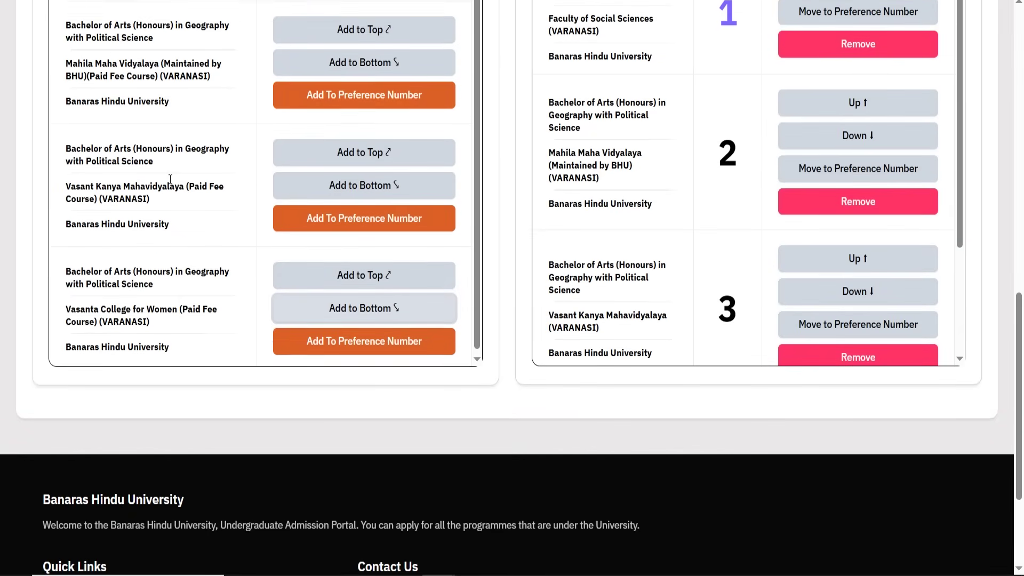
{"action": "scroll", "coordinate": [166, 214], "scroll_direction": "up", "scroll_amount": 1}
{"action": "scroll", "coordinate": [127, 156], "scroll_direction": "up", "scroll_amount": 2}
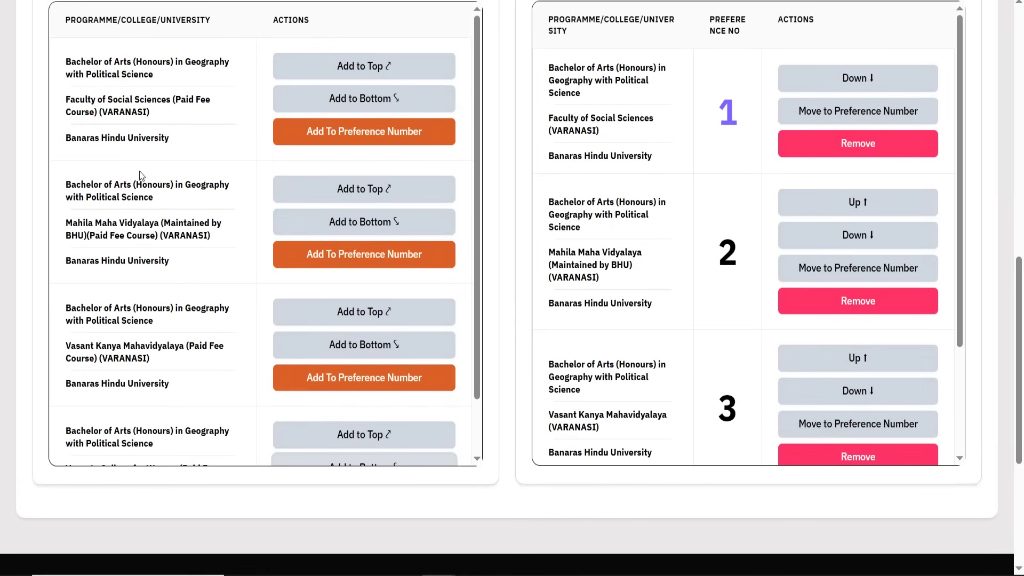
{"action": "scroll", "coordinate": [684, 281], "scroll_direction": "down", "scroll_amount": 3}
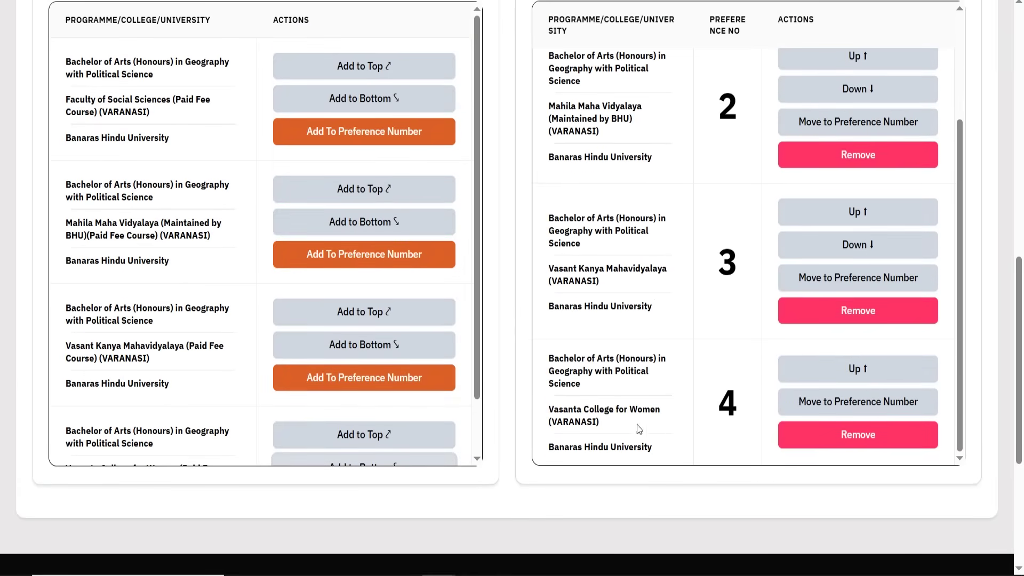
{"action": "scroll", "coordinate": [771, 370], "scroll_direction": "down", "scroll_amount": 2}
{"action": "scroll", "coordinate": [283, 327], "scroll_direction": "up", "scroll_amount": 4}
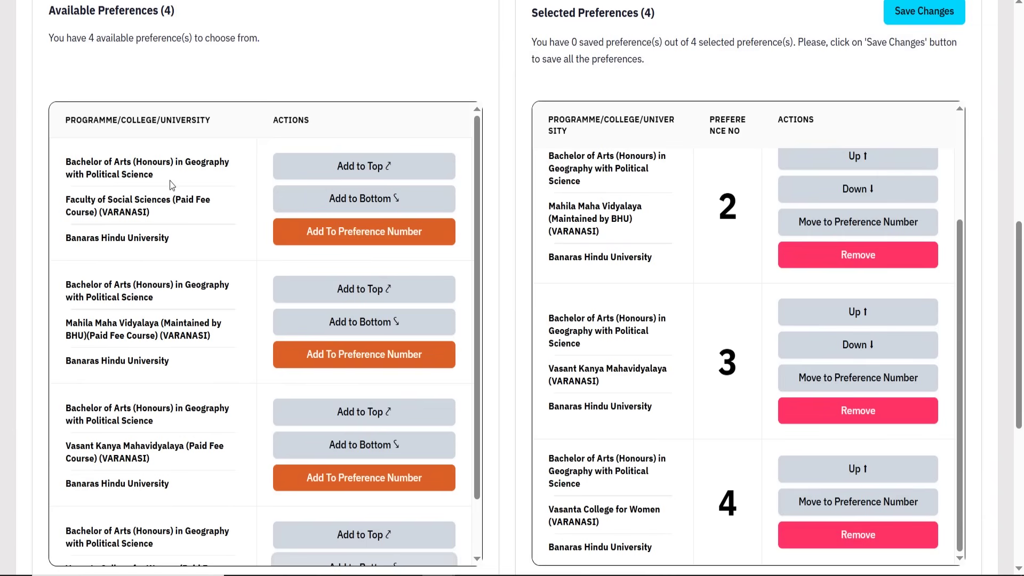
{"action": "scroll", "coordinate": [669, 304], "scroll_direction": "up", "scroll_amount": 2}
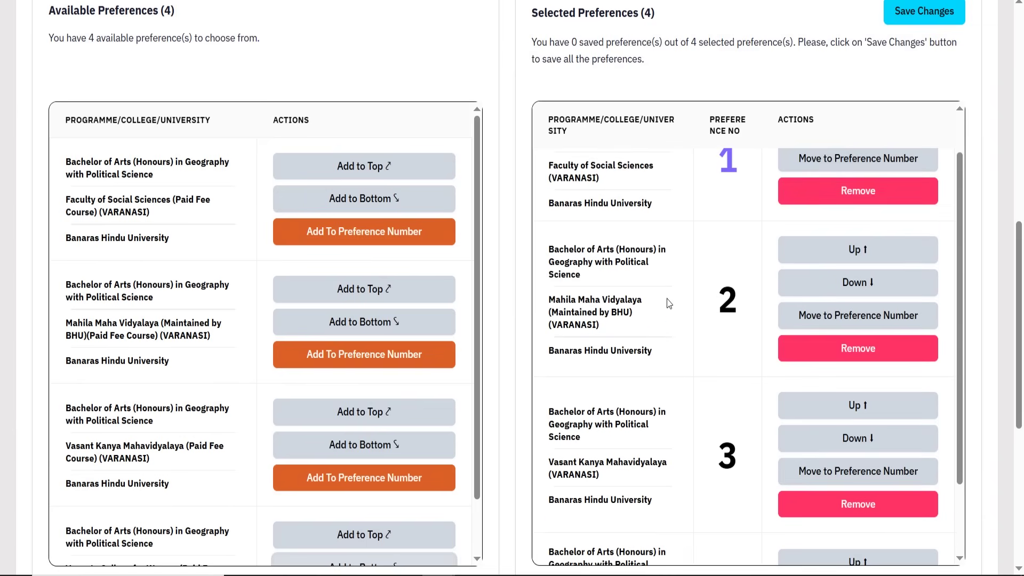
{"action": "scroll", "coordinate": [668, 303], "scroll_direction": "up", "scroll_amount": 1}
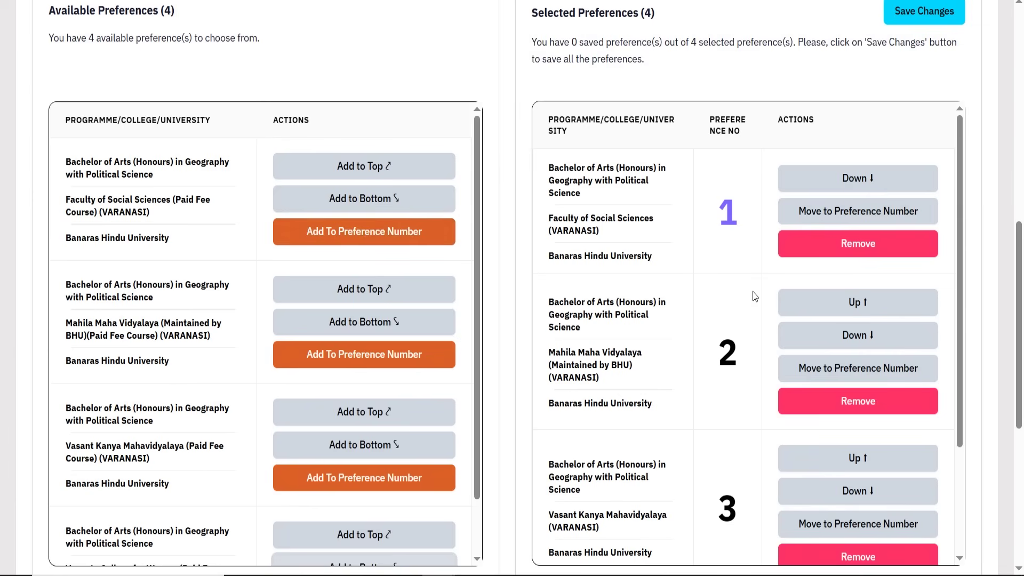
- Add Geography with Political Science at the Faculty of Social Sciences (Paid Fee Course) as preference number 2
{"action": "left_click", "coordinate": [404, 246]}
{"action": "type", "text": "2"}
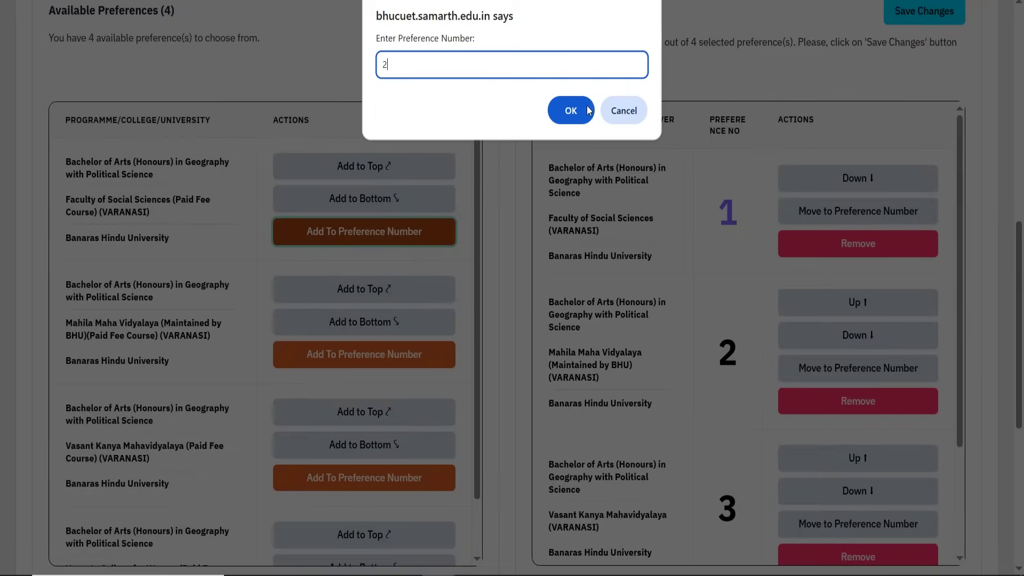
{"action": "left_click", "coordinate": [570, 110]}
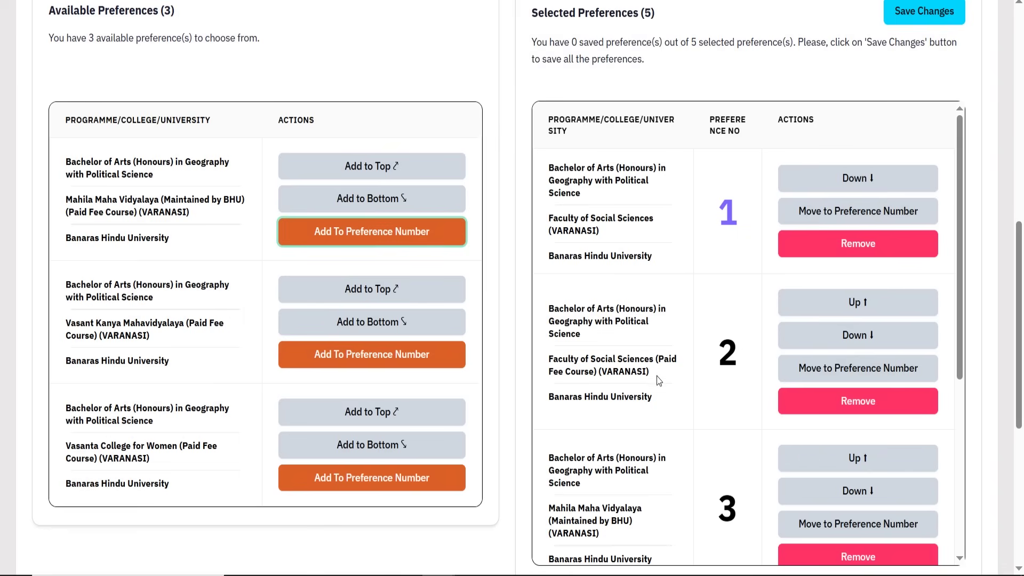
{"action": "left_click_drag", "start_coordinate": [659, 379], "coordinate": [549, 362]}
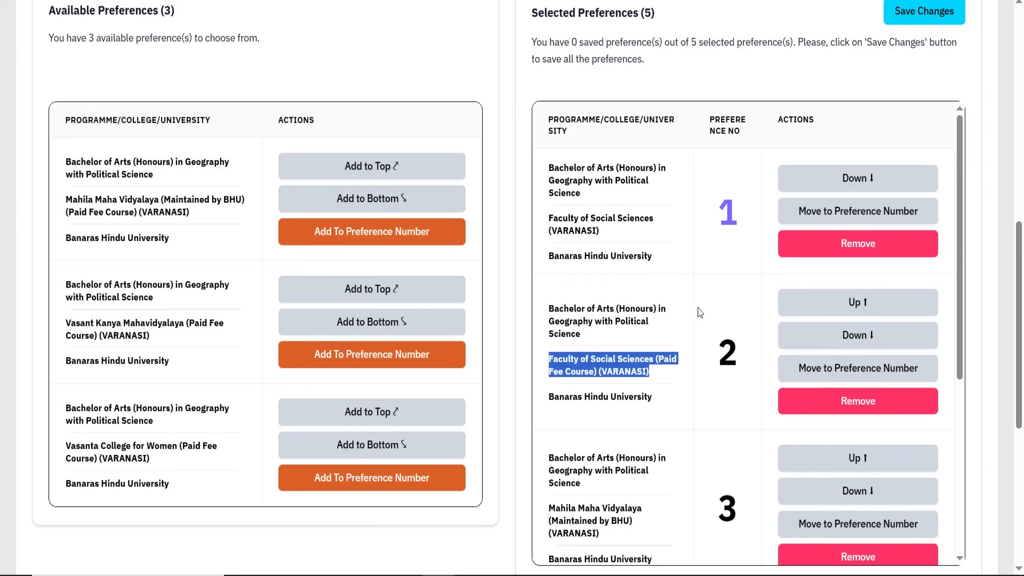
- Remove the Geography with Political Science programme filter and reset the available preferences to the full list
{"action": "scroll", "coordinate": [574, 205], "scroll_direction": "up", "scroll_amount": 10}
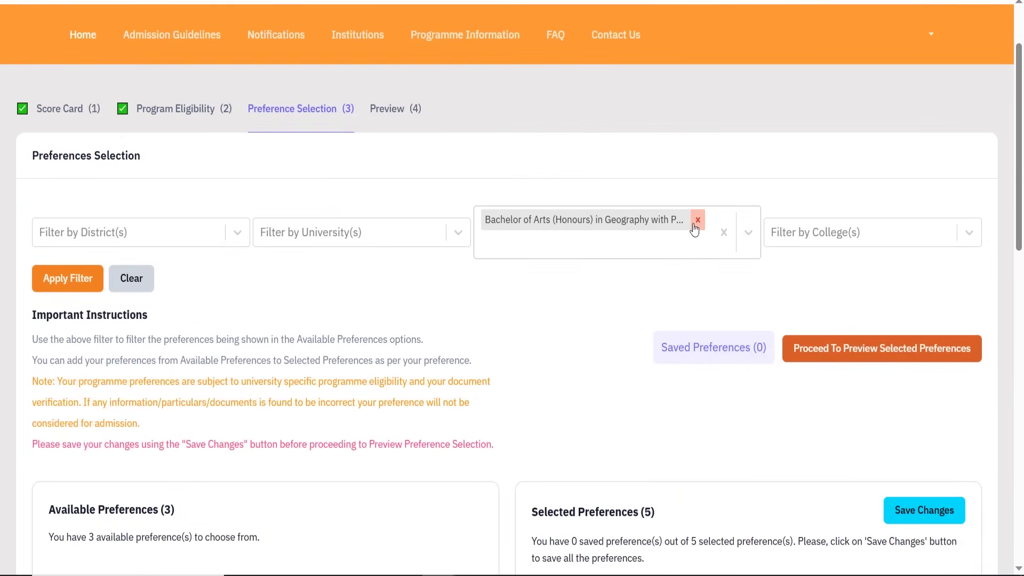
{"action": "left_click", "coordinate": [697, 220]}
{"action": "left_click", "coordinate": [128, 256]}
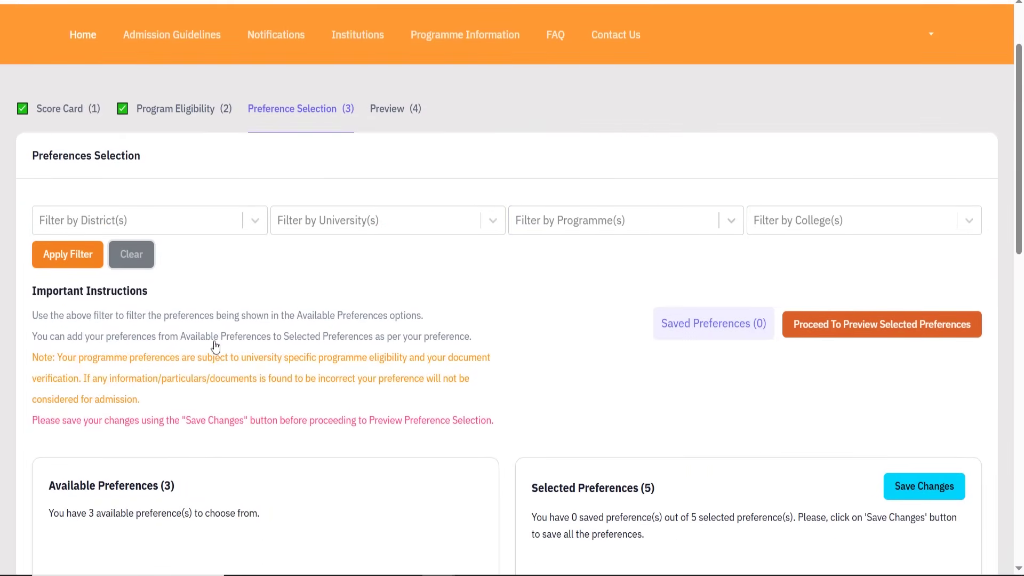
- Filter the available preferences by the programme Bachelor of Arts (Honours) in History with Political Science
{"action": "scroll", "coordinate": [240, 355], "scroll_direction": "down", "scroll_amount": 2}
{"action": "left_click", "coordinate": [632, 121]}
{"action": "scroll", "coordinate": [569, 242], "scroll_direction": "down", "scroll_amount": 10}
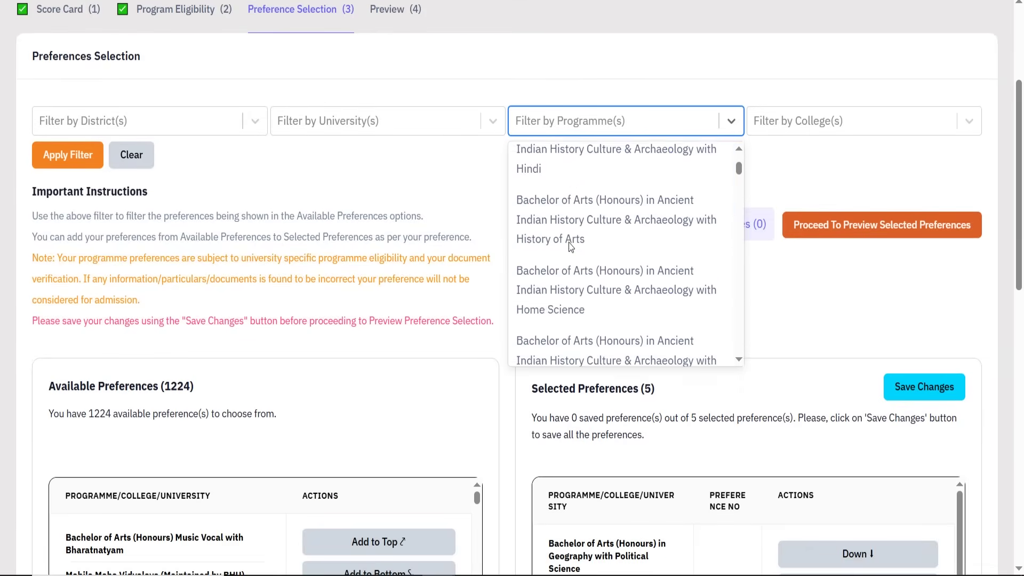
{"action": "scroll", "coordinate": [570, 241], "scroll_direction": "down", "scroll_amount": 15}
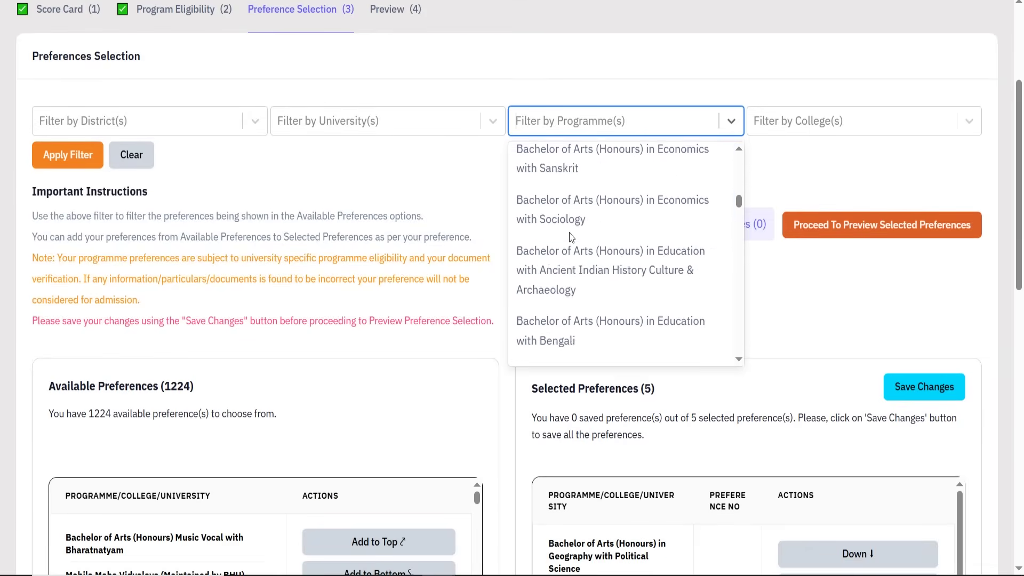
{"action": "scroll", "coordinate": [568, 232], "scroll_direction": "down", "scroll_amount": 15}
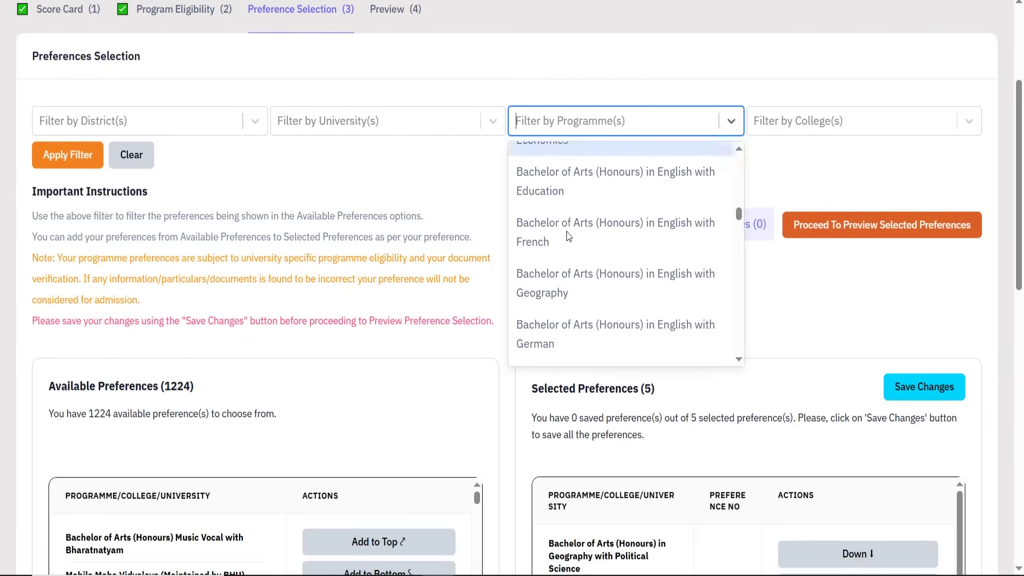
{"action": "scroll", "coordinate": [566, 230], "scroll_direction": "down", "scroll_amount": 3}
{"action": "scroll", "coordinate": [566, 230], "scroll_direction": "down", "scroll_amount": 15}
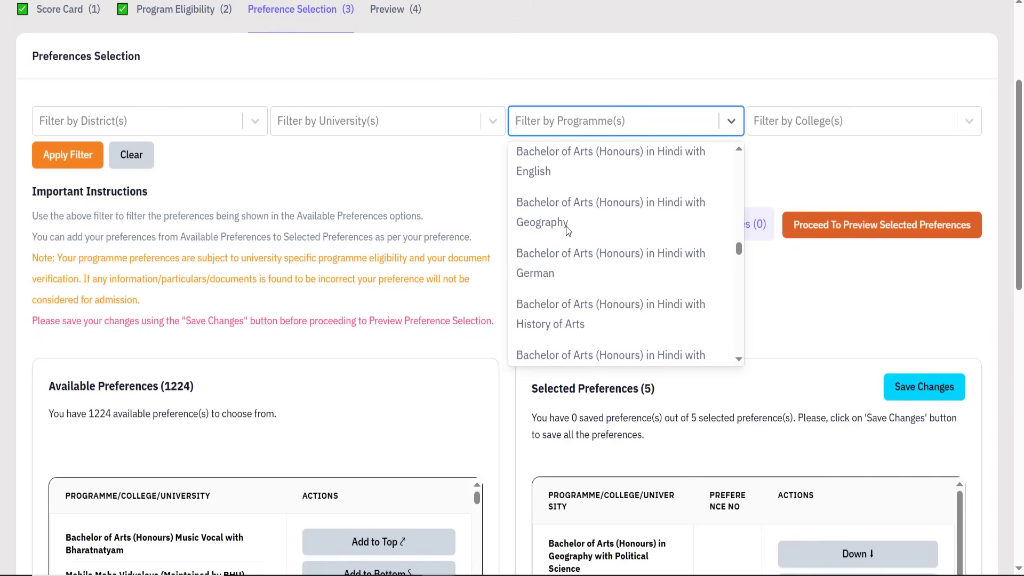
{"action": "scroll", "coordinate": [566, 231], "scroll_direction": "up", "scroll_amount": 5}
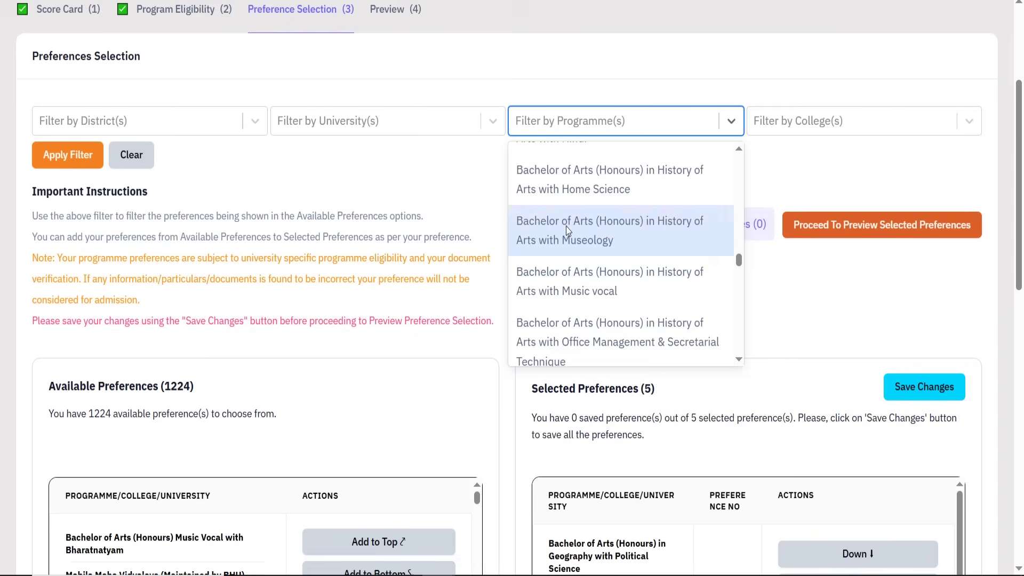
{"action": "scroll", "coordinate": [568, 230], "scroll_direction": "up", "scroll_amount": 2}
{"action": "scroll", "coordinate": [568, 230], "scroll_direction": "up", "scroll_amount": 2}
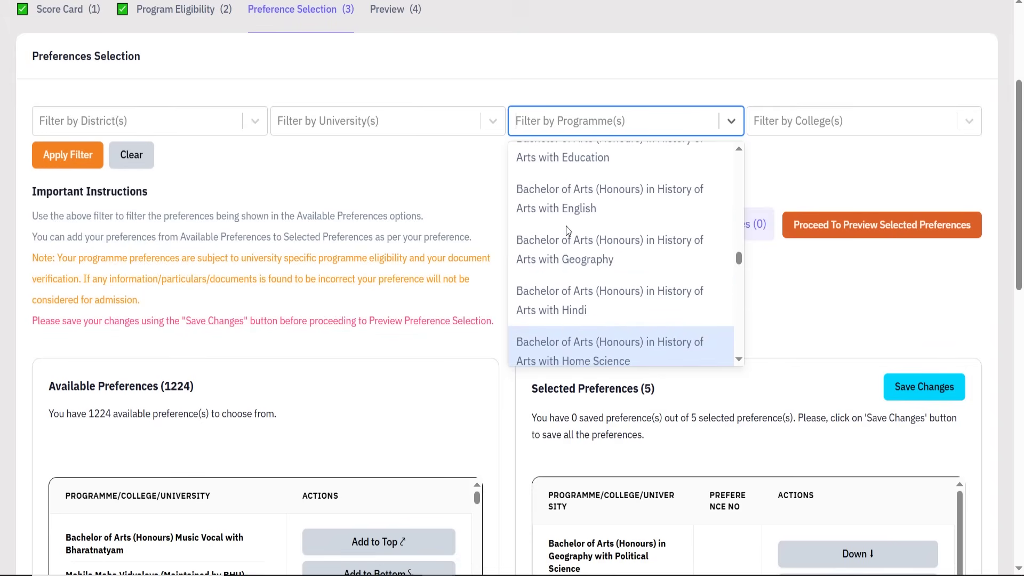
{"action": "scroll", "coordinate": [566, 230], "scroll_direction": "up", "scroll_amount": 4}
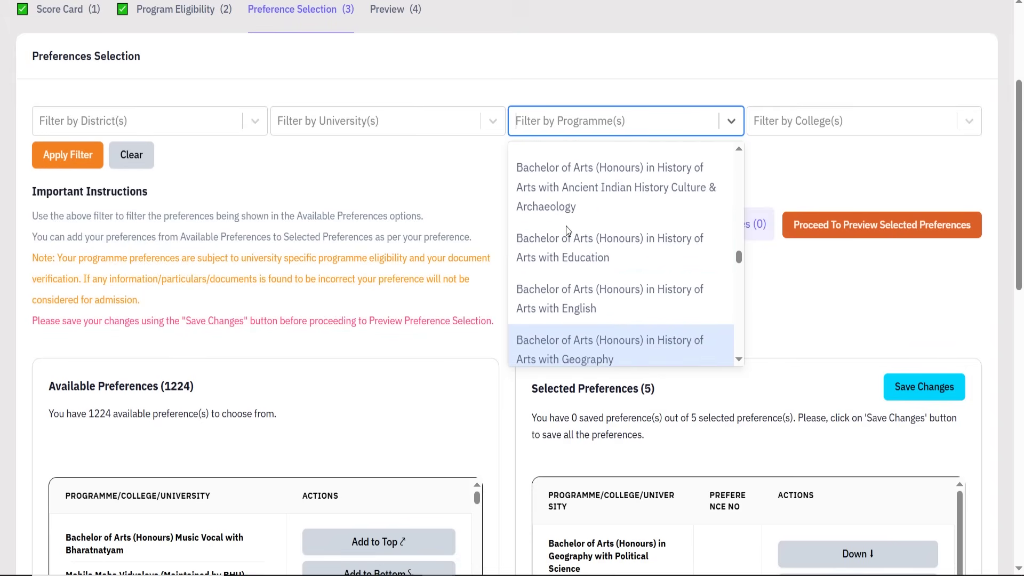
{"action": "scroll", "coordinate": [568, 230], "scroll_direction": "down", "scroll_amount": 5}
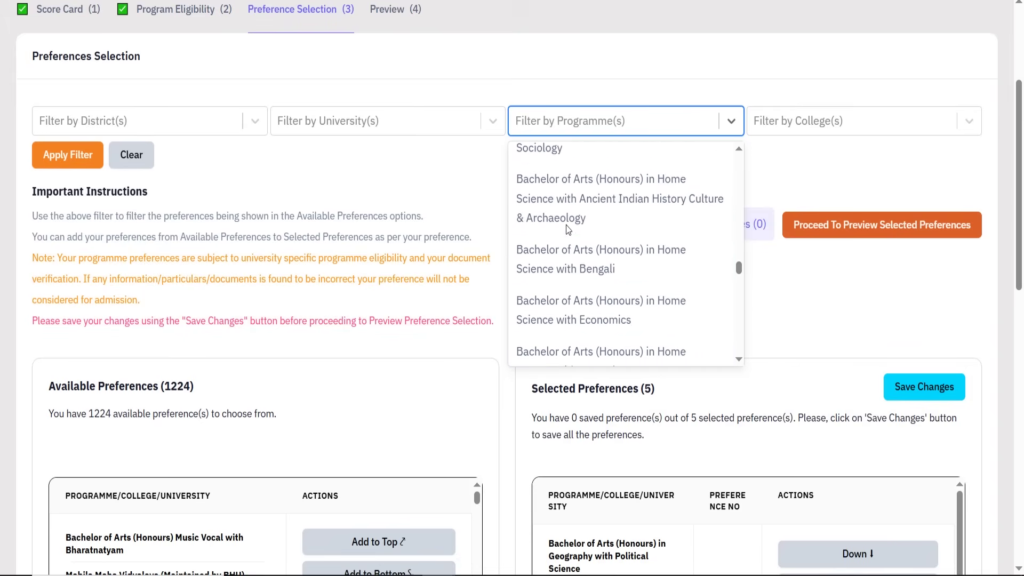
{"action": "scroll", "coordinate": [568, 230], "scroll_direction": "down", "scroll_amount": 5}
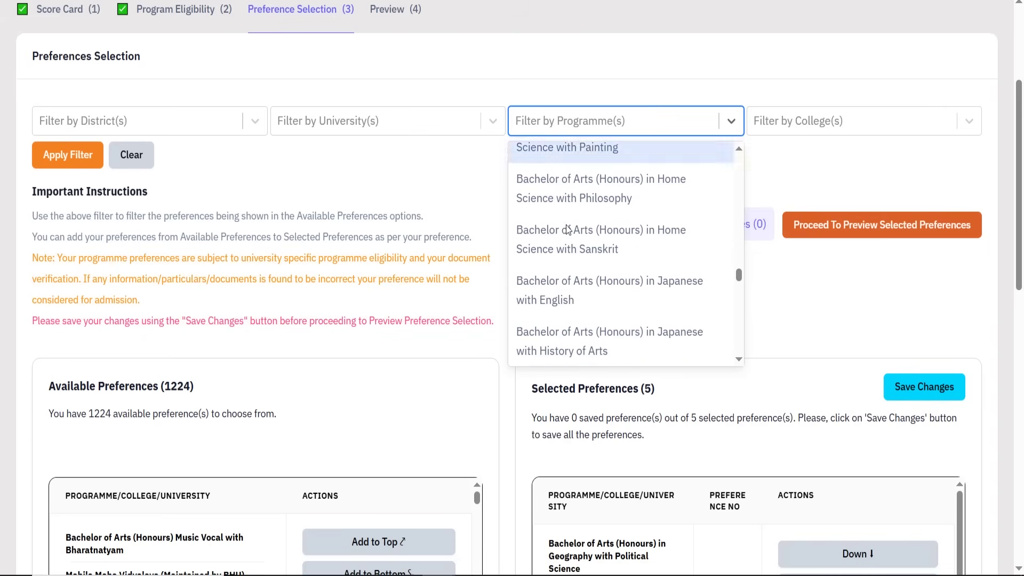
{"action": "scroll", "coordinate": [568, 229], "scroll_direction": "up", "scroll_amount": 6}
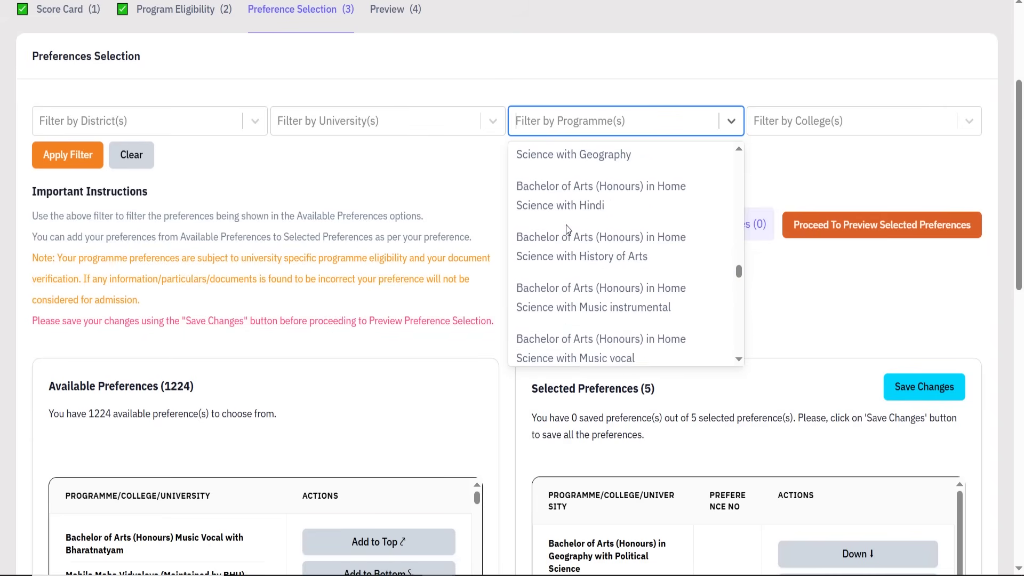
{"action": "scroll", "coordinate": [568, 229], "scroll_direction": "down", "scroll_amount": 5}
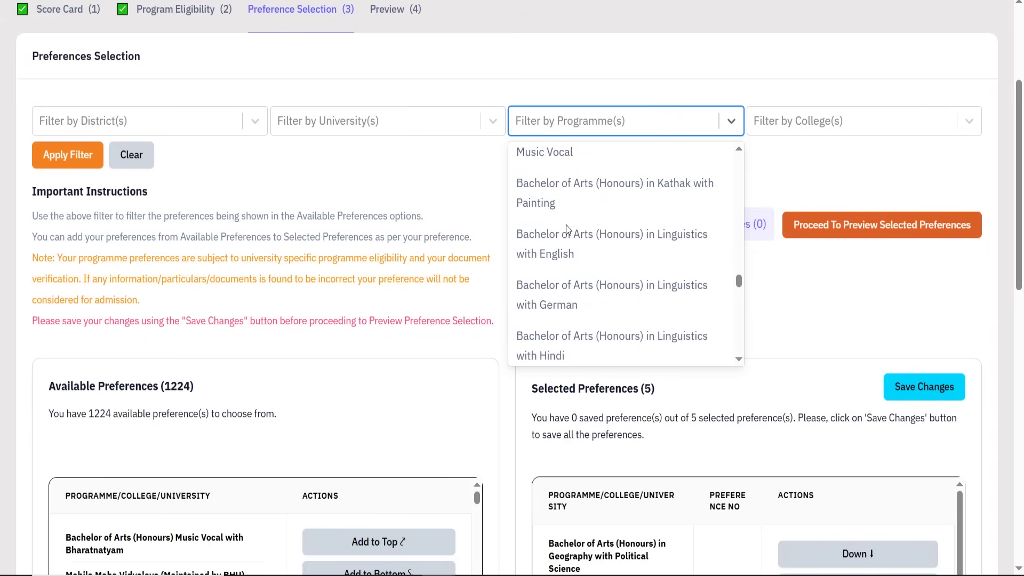
{"action": "scroll", "coordinate": [567, 229], "scroll_direction": "up", "scroll_amount": 8}
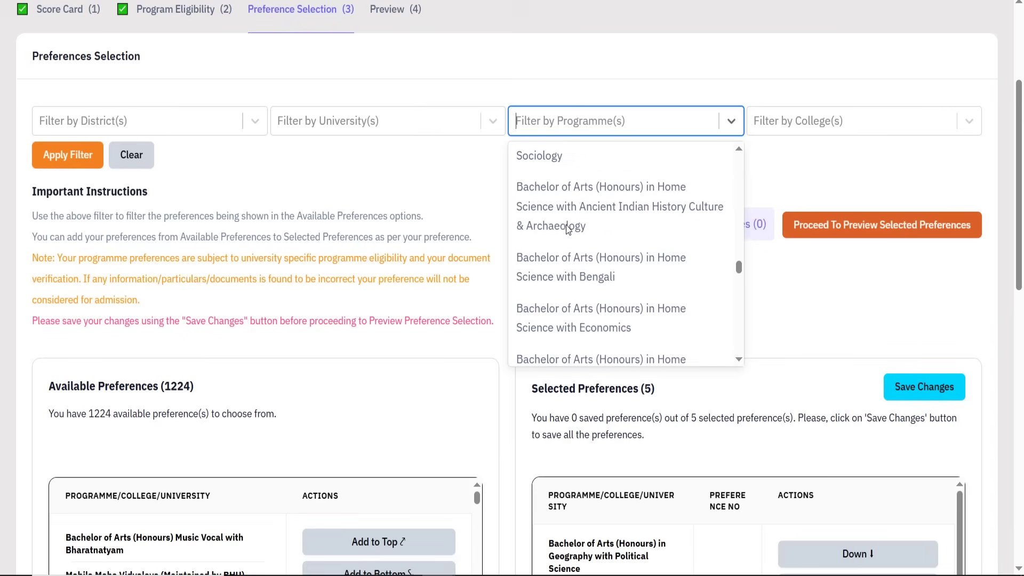
{"action": "left_click", "coordinate": [568, 230]}
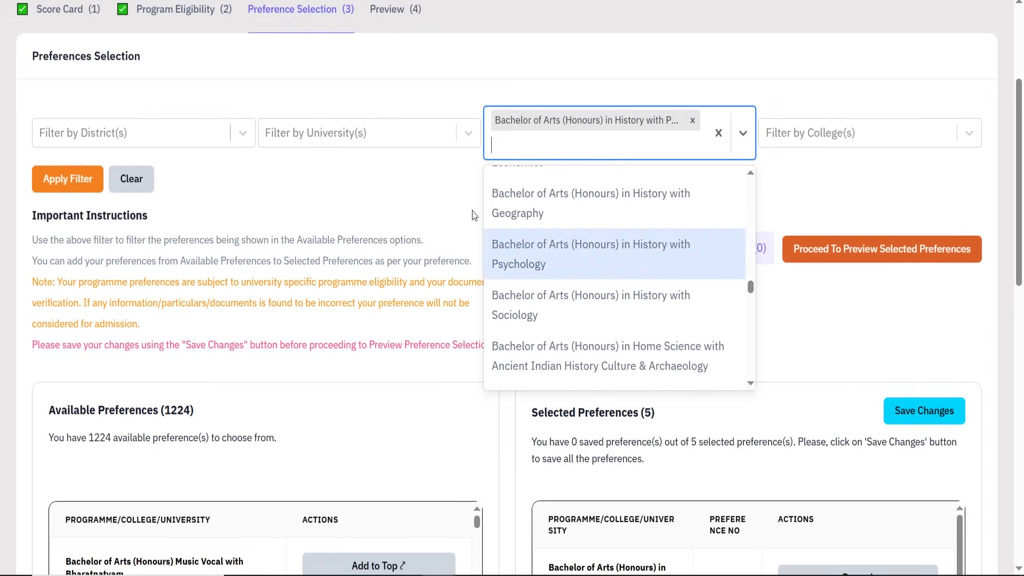
{"action": "scroll", "coordinate": [144, 197], "scroll_direction": "up", "scroll_amount": 2}
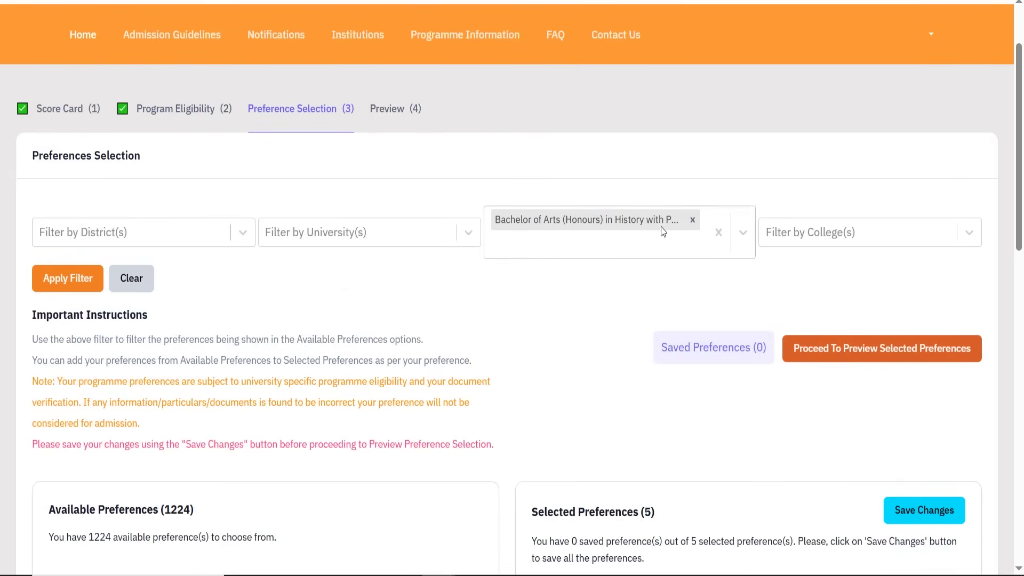
{"action": "left_click", "coordinate": [75, 293]}
- Add History with Political Science at the Faculty of Social Sciences, without paid fee, as preference number 2
{"action": "scroll", "coordinate": [354, 304], "scroll_direction": "down", "scroll_amount": 9}
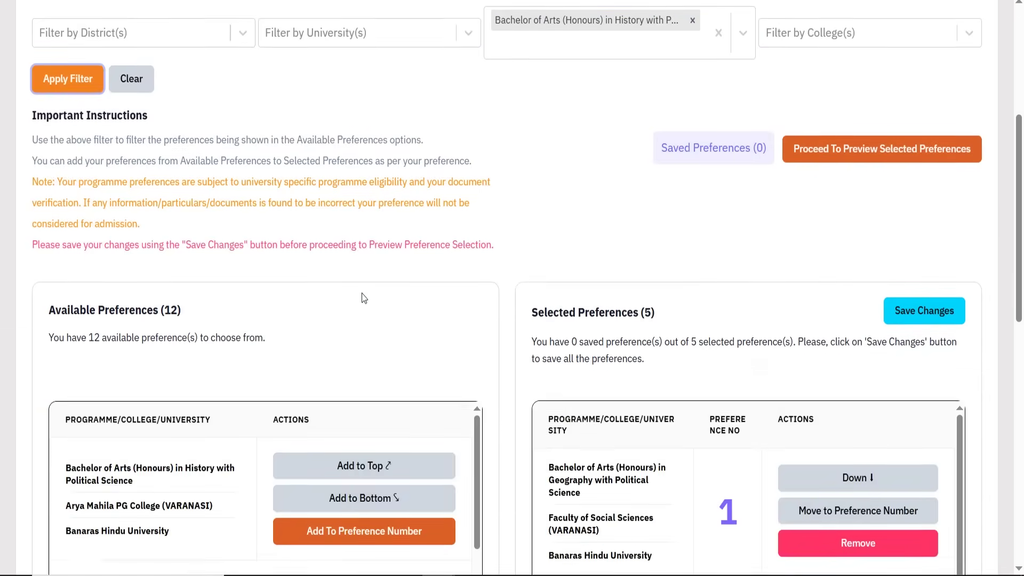
{"action": "scroll", "coordinate": [177, 320], "scroll_direction": "down", "scroll_amount": 3}
{"action": "scroll", "coordinate": [181, 298], "scroll_direction": "up", "scroll_amount": 3}
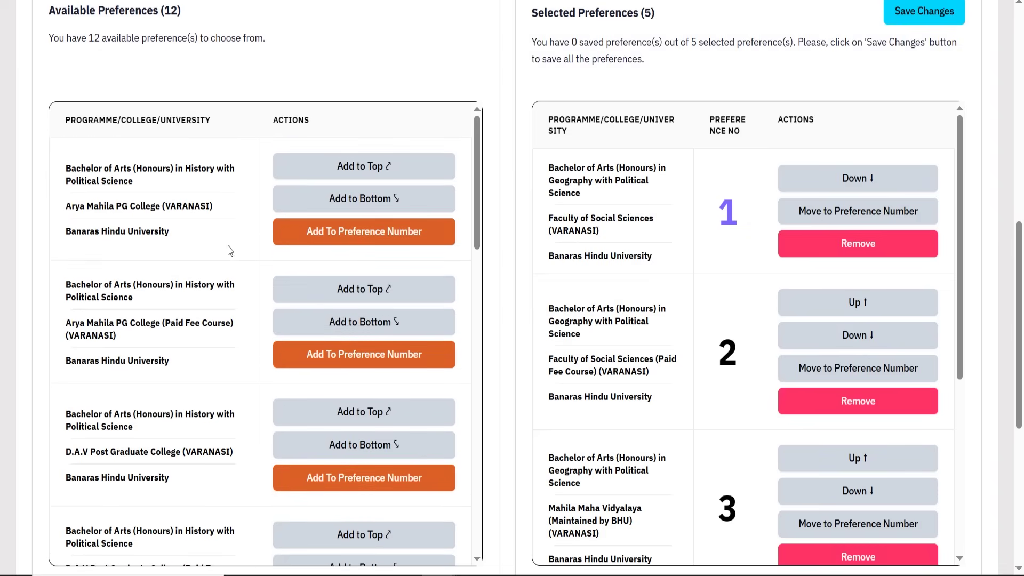
{"action": "scroll", "coordinate": [115, 312], "scroll_direction": "down", "scroll_amount": 5}
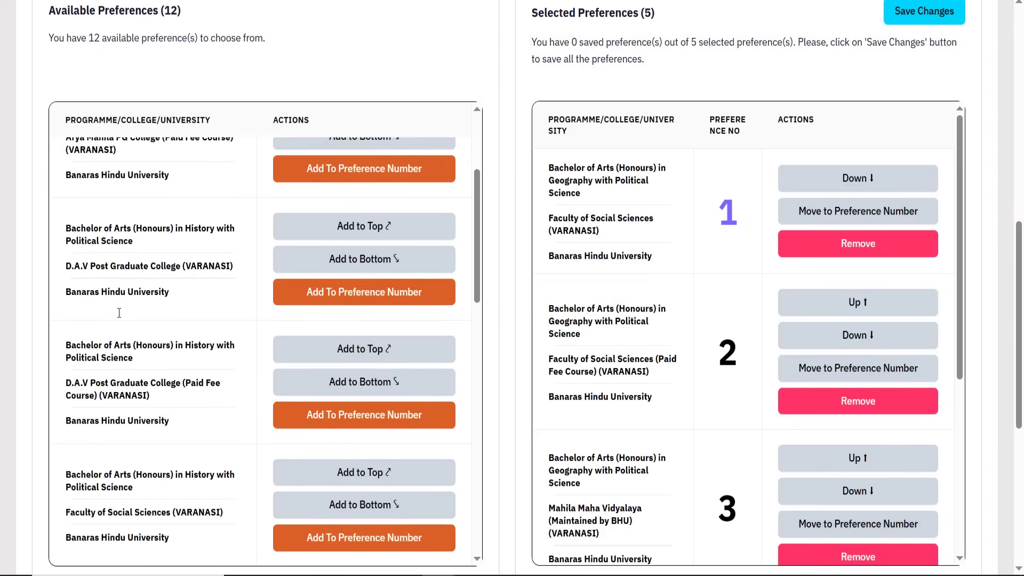
{"action": "scroll", "coordinate": [119, 314], "scroll_direction": "down", "scroll_amount": 2}
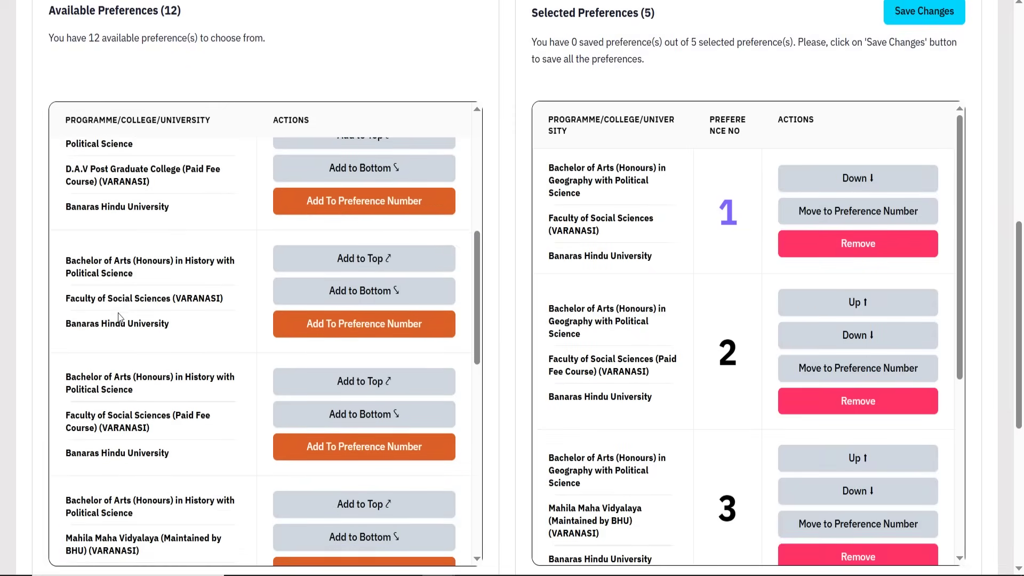
{"action": "left_click_drag", "start_coordinate": [222, 298], "coordinate": [71, 261]}
{"action": "left_click", "coordinate": [709, 228]}
{"action": "left_click_drag", "start_coordinate": [570, 218], "coordinate": [590, 218]}
{"action": "left_click", "coordinate": [403, 323]}
{"action": "type", "text": "2"}
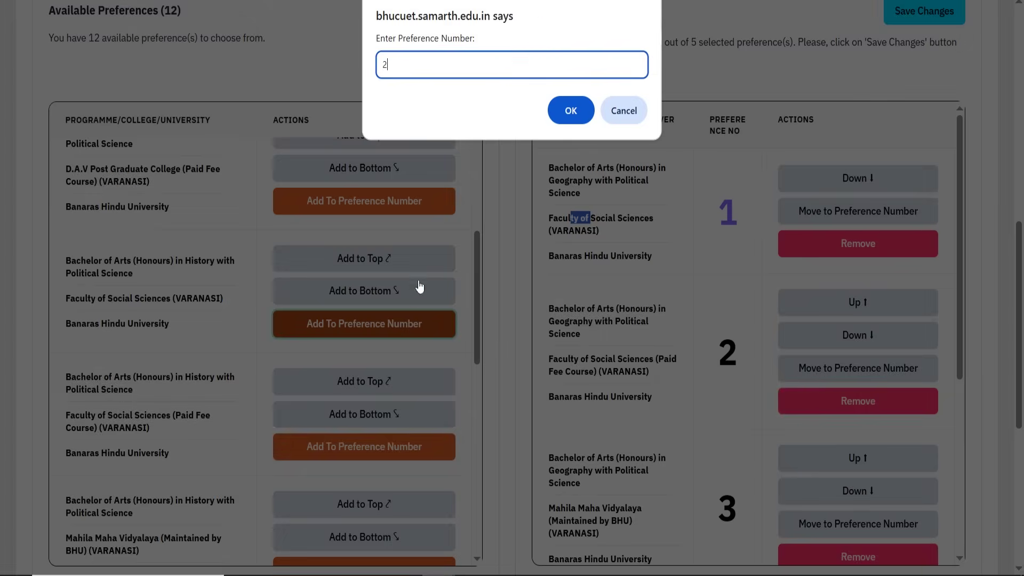
{"action": "left_click", "coordinate": [559, 116]}
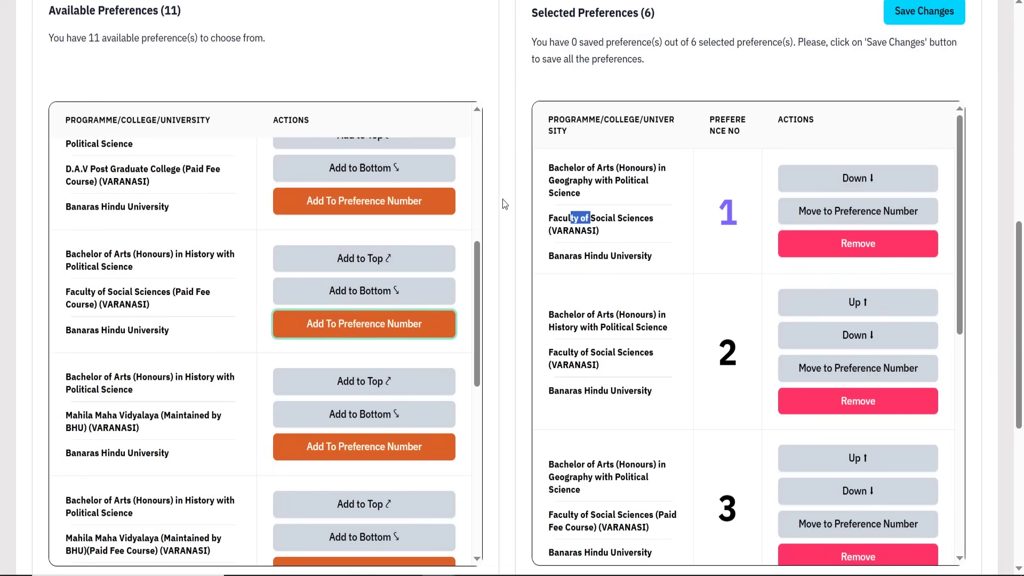
- Remove the History with Political Science programme filter and reset the available preferences to the full list
{"action": "scroll", "coordinate": [500, 204], "scroll_direction": "up", "scroll_amount": 10}
{"action": "left_click", "coordinate": [694, 219]}
{"action": "left_click", "coordinate": [131, 254]}
{"action": "left_click", "coordinate": [67, 254]}
{"action": "scroll", "coordinate": [397, 361], "scroll_direction": "down", "scroll_amount": 2}
{"action": "scroll", "coordinate": [397, 361], "scroll_direction": "down", "scroll_amount": 2}
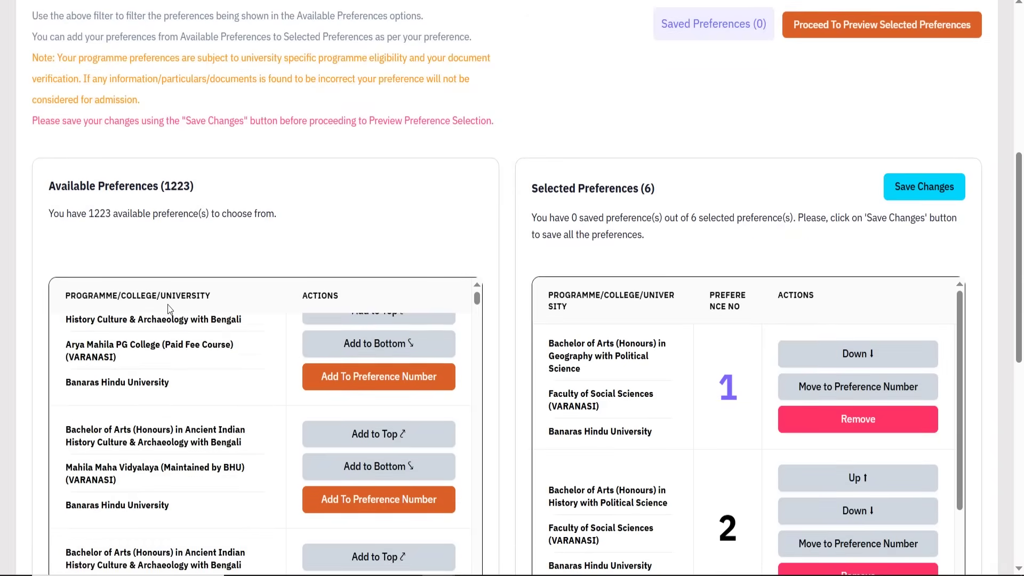
{"action": "scroll", "coordinate": [170, 309], "scroll_direction": "down", "scroll_amount": 2}
{"action": "scroll", "coordinate": [555, 224], "scroll_direction": "up", "scroll_amount": 2}
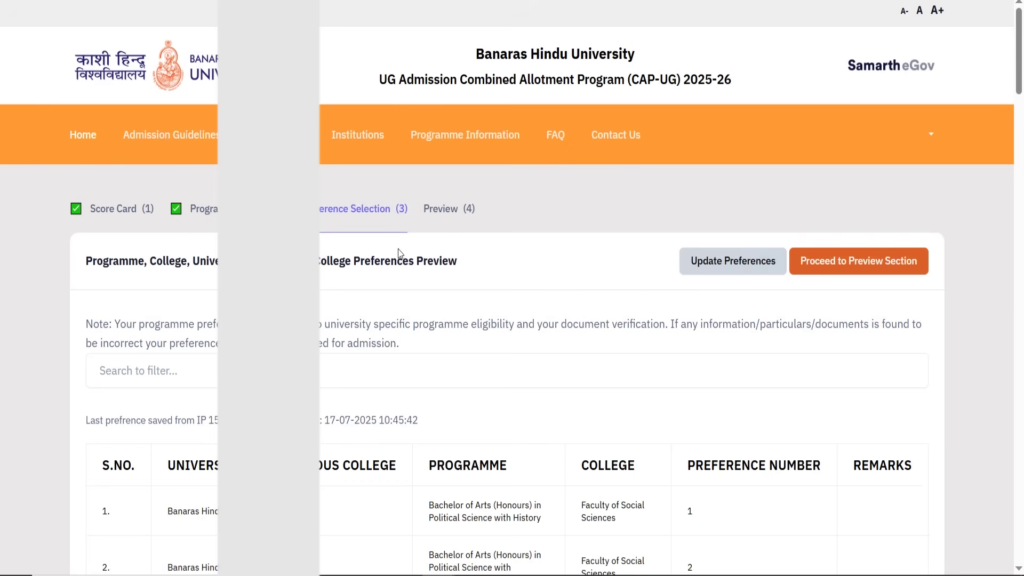
- Review the programmes, colleges and preference numbers in the saved preferences preview from start to end
{"action": "scroll", "coordinate": [402, 256], "scroll_direction": "down", "scroll_amount": 3}
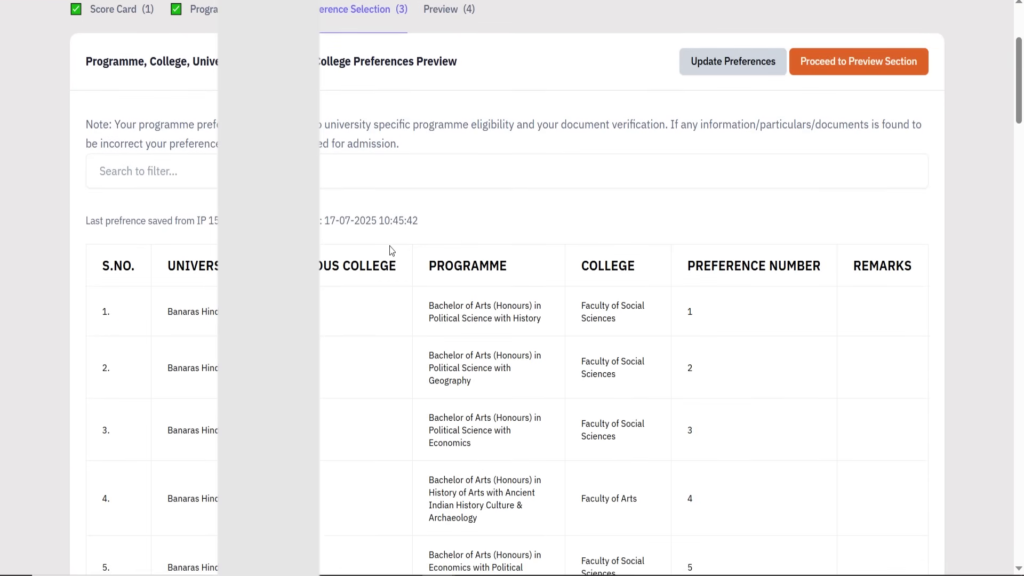
{"action": "scroll", "coordinate": [388, 245], "scroll_direction": "down", "scroll_amount": 5}
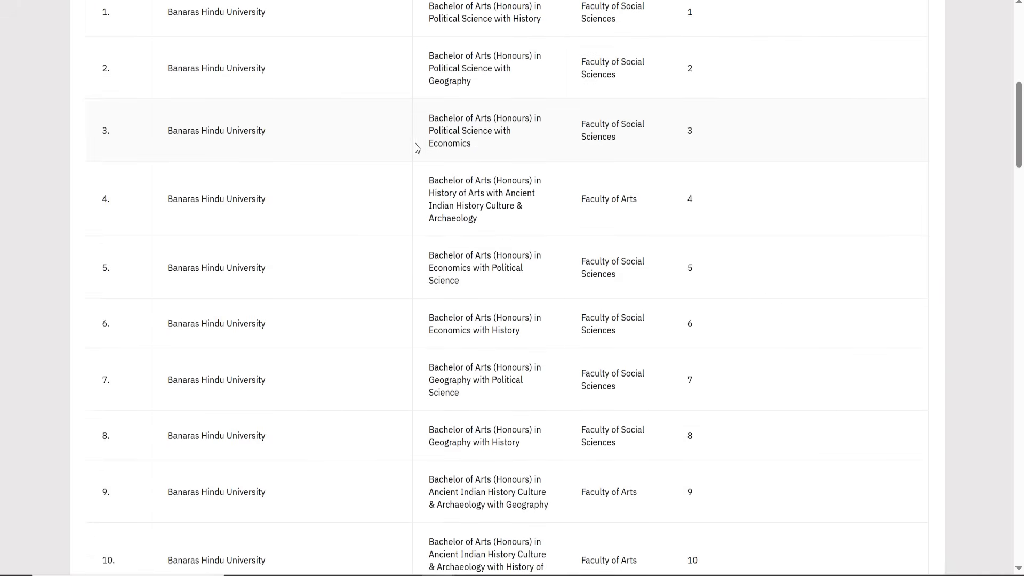
{"action": "scroll", "coordinate": [425, 256], "scroll_direction": "down", "scroll_amount": 17}
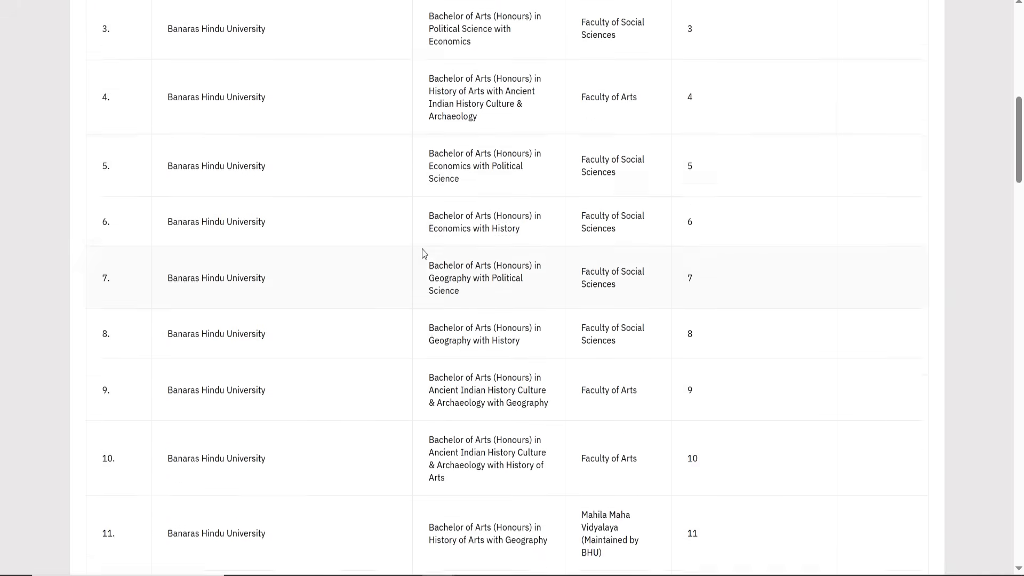
{"action": "scroll", "coordinate": [425, 254], "scroll_direction": "down", "scroll_amount": 18}
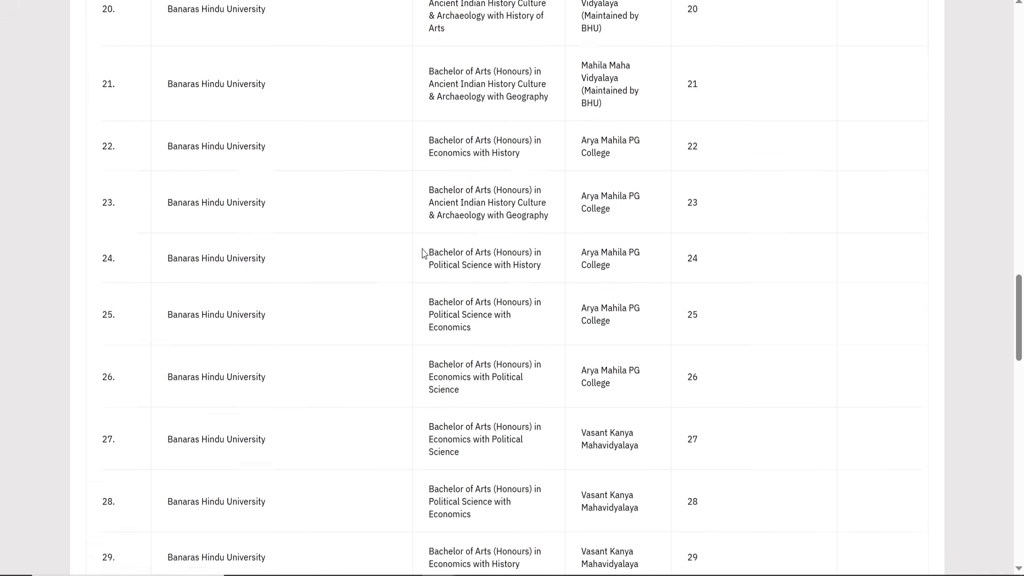
{"action": "scroll", "coordinate": [425, 253], "scroll_direction": "down", "scroll_amount": 4}
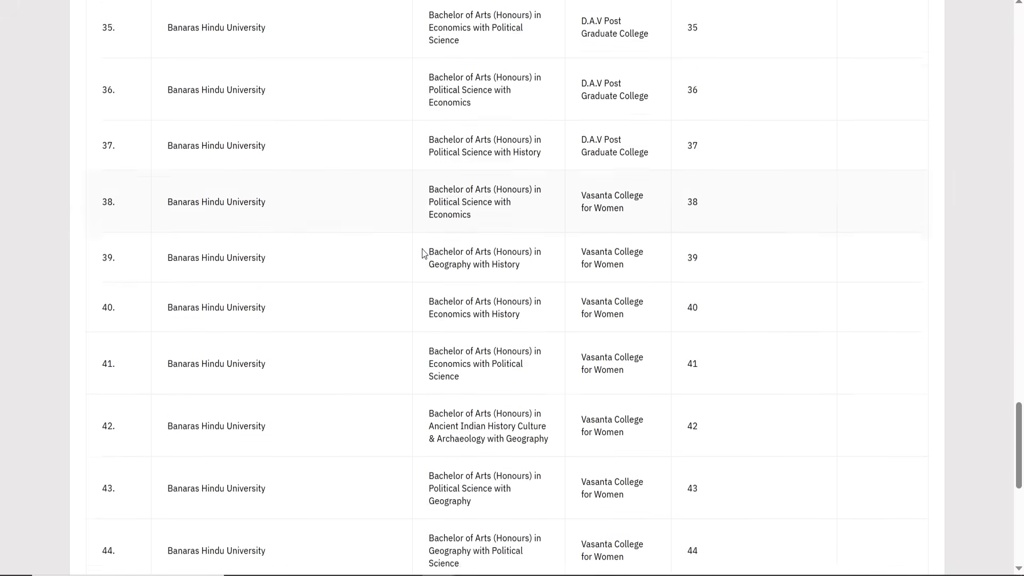
{"action": "scroll", "coordinate": [425, 253], "scroll_direction": "down", "scroll_amount": 2}
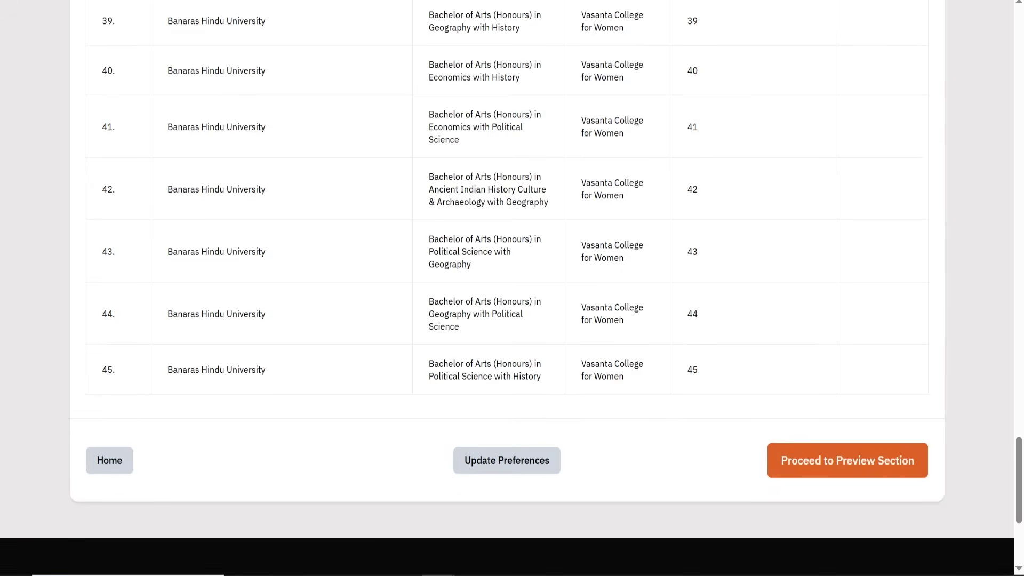
- Proceed to the application preview section and review the CUET-UG 2025 scores and the selected preferences
{"action": "left_click", "coordinate": [823, 0]}
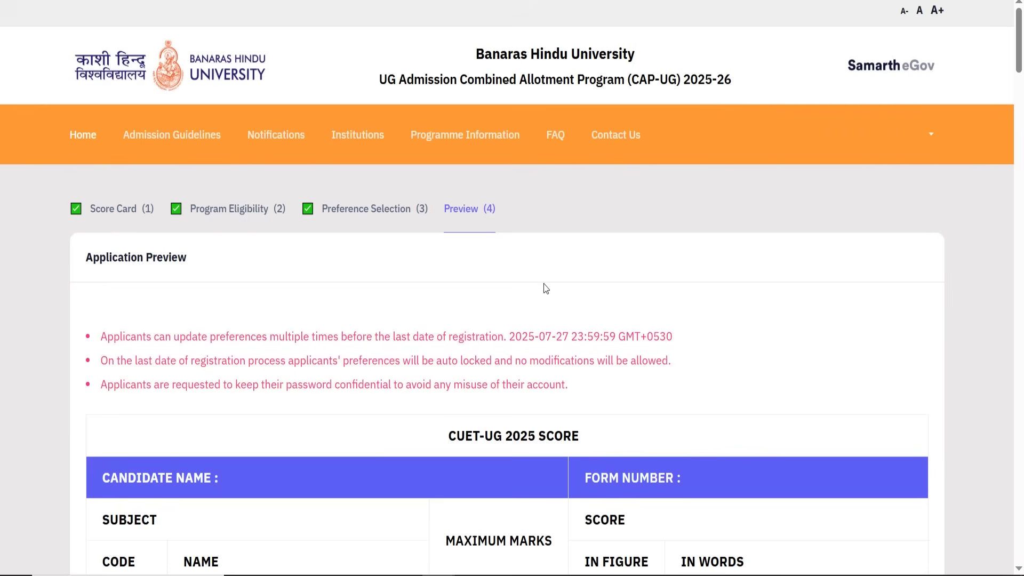
{"action": "scroll", "coordinate": [542, 285], "scroll_direction": "down", "scroll_amount": 2}
{"action": "scroll", "coordinate": [396, 288], "scroll_direction": "down", "scroll_amount": 9}
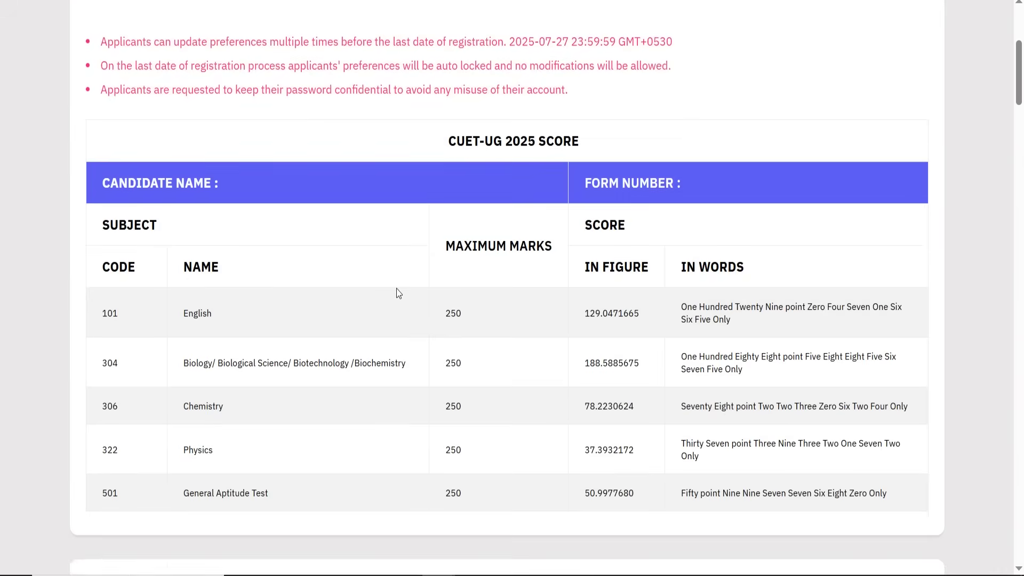
{"action": "scroll", "coordinate": [392, 293], "scroll_direction": "down", "scroll_amount": 6}
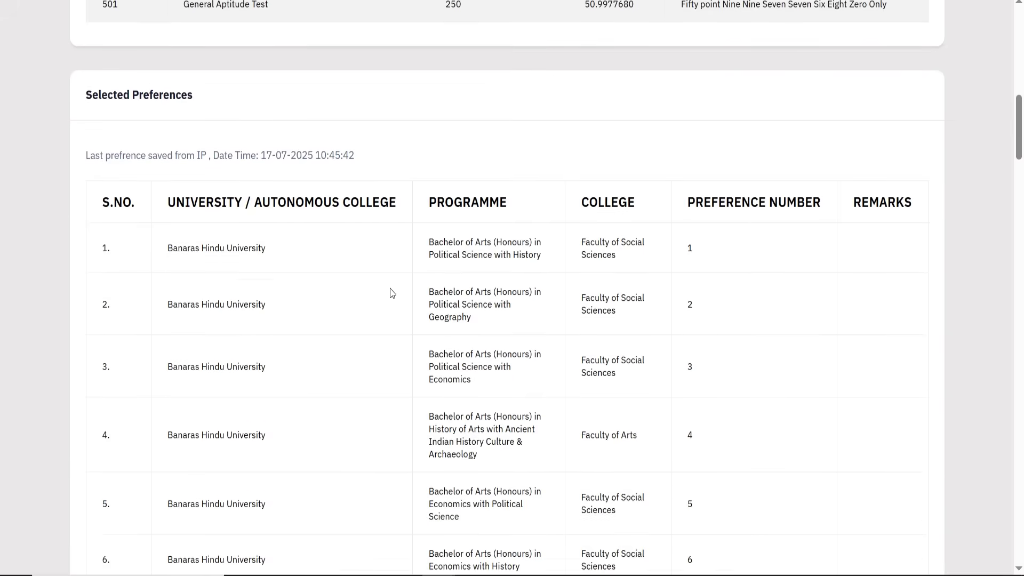
{"action": "scroll", "coordinate": [392, 293], "scroll_direction": "down", "scroll_amount": 20}
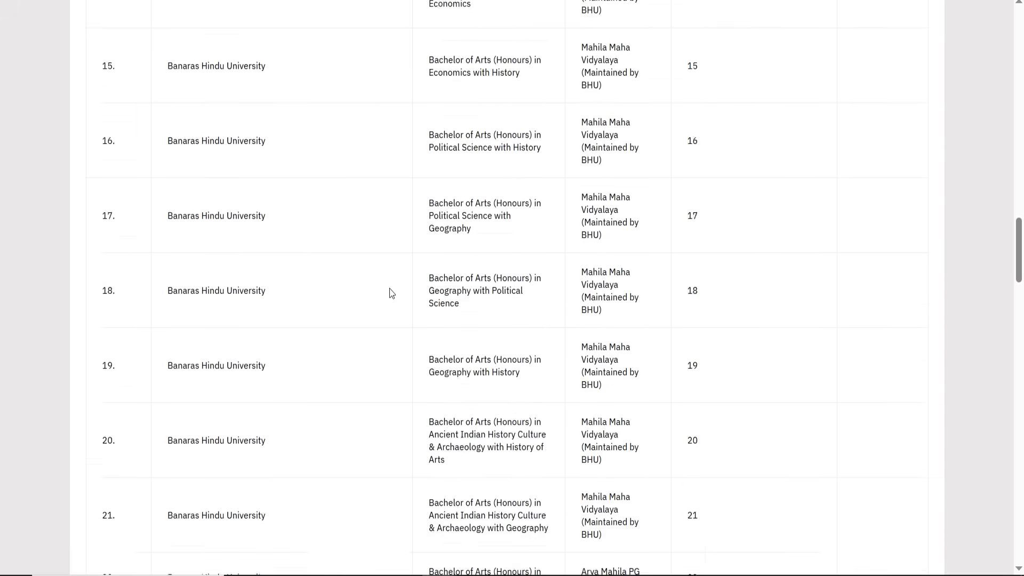
{"action": "scroll", "coordinate": [391, 293], "scroll_direction": "down", "scroll_amount": 20}
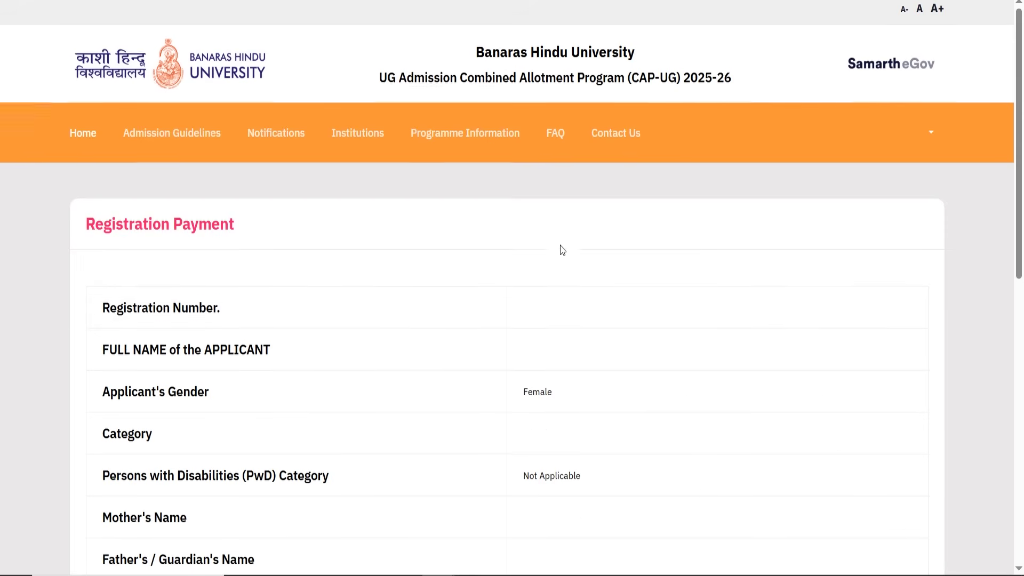
- Check the applicant details and the total amount to be paid on the registration payment page
{"action": "scroll", "coordinate": [561, 247], "scroll_direction": "down", "scroll_amount": 2}
{"action": "scroll", "coordinate": [560, 248], "scroll_direction": "down", "scroll_amount": 4}
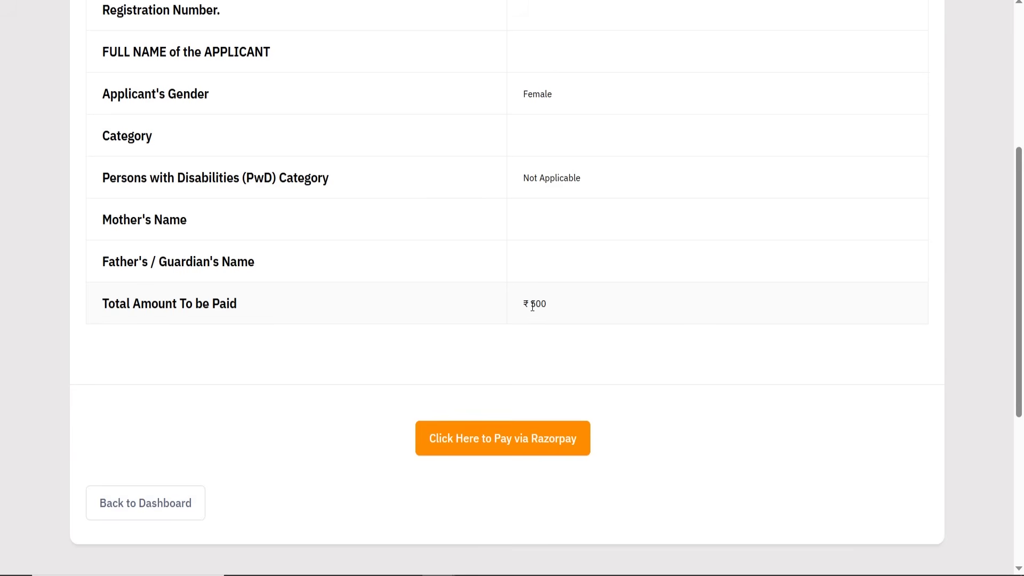
{"action": "scroll", "coordinate": [703, 331], "scroll_direction": "up", "scroll_amount": 4}
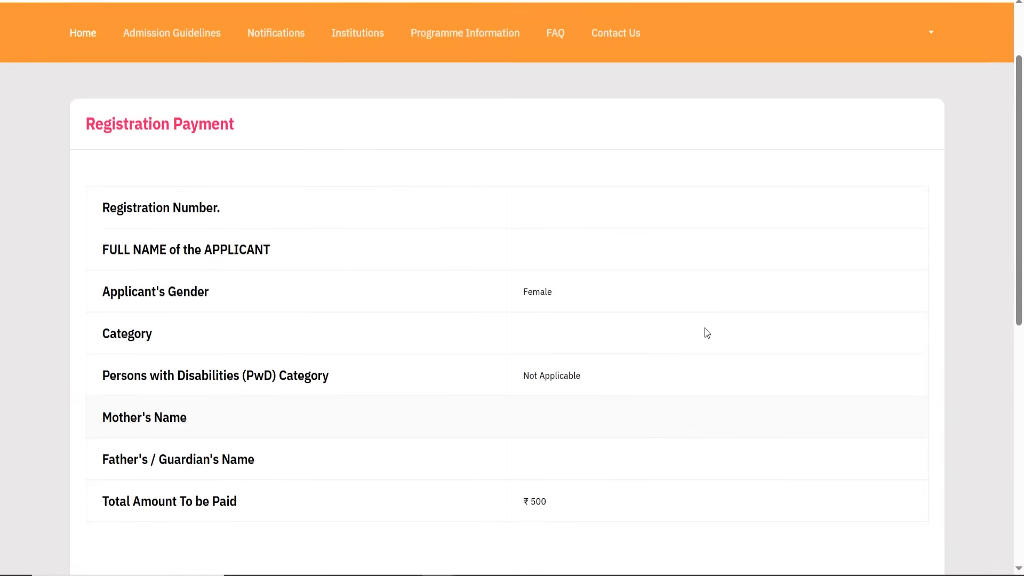